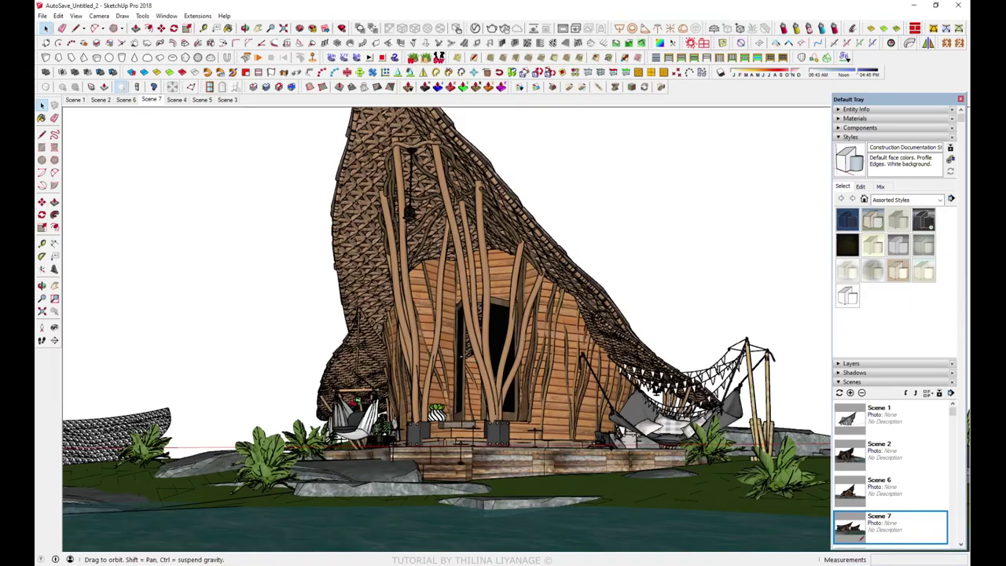
Orbit, pan and zoom to frame the pavilion's trunk facade
mouse_move(298, 440)
middle_down()
mouse_move(329, 447)
mouse_move(759, 390)
middle_up()
scroll(321, 458, down, 2)
scroll(684, 405, up, 5)
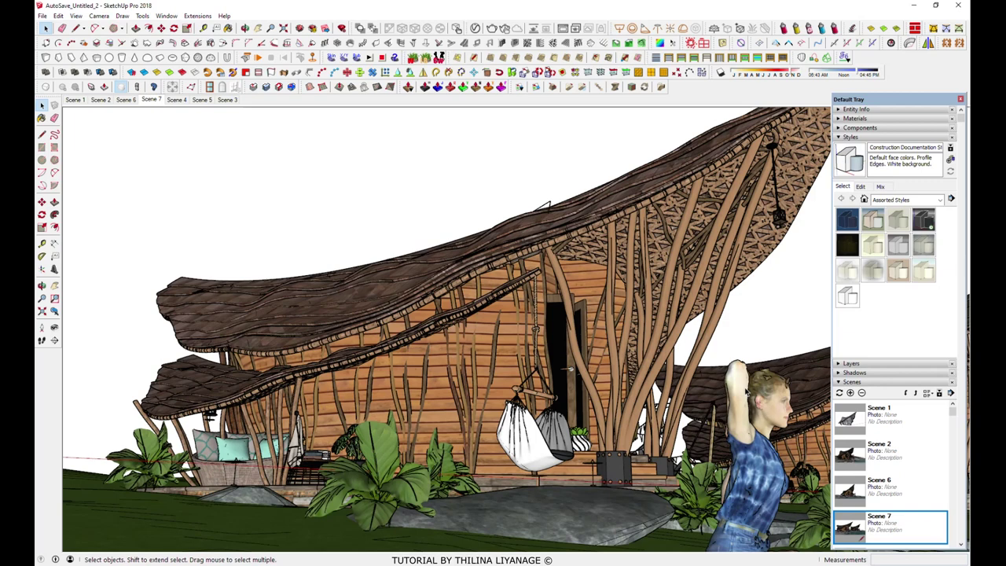
middle_drag(725, 385, 414, 386)
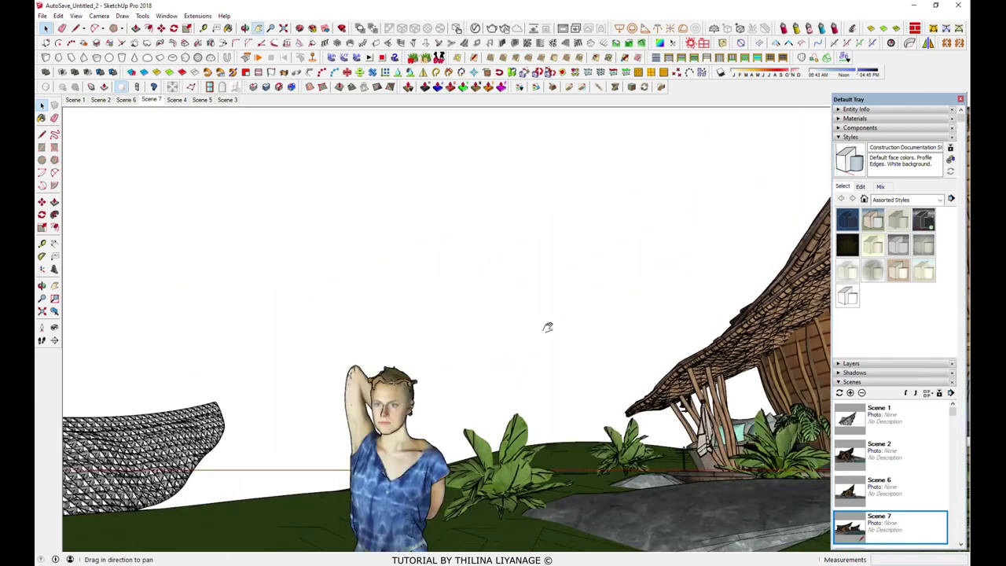
mouse_move(452, 330)
mouse_down()
mouse_move(649, 334)
mouse_move(530, 400)
mouse_move(501, 442)
mouse_up()
scroll(501, 442, down, 3)
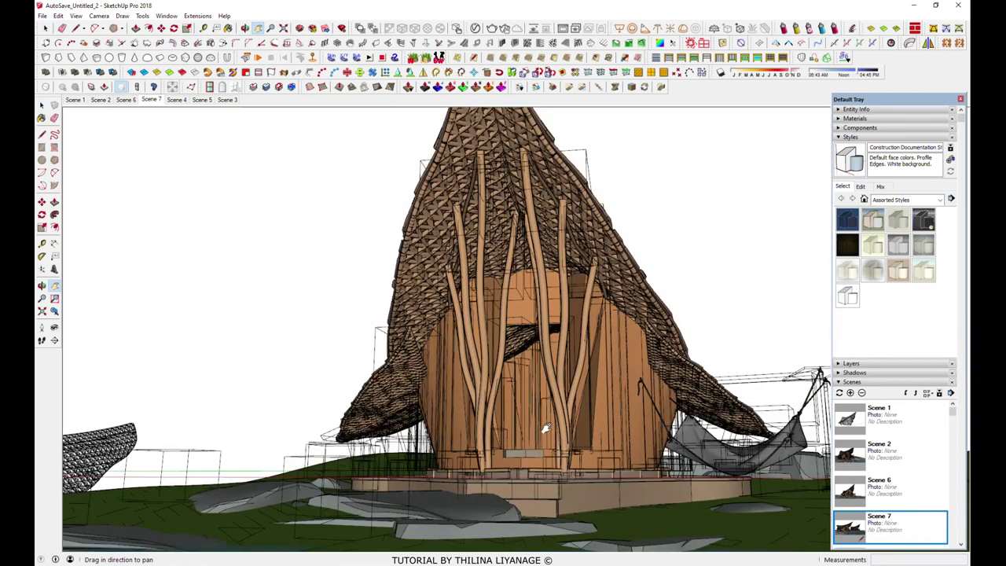
scroll(545, 429, up, 2)
scroll(554, 430, up, 1)
scroll(565, 431, up, 1)
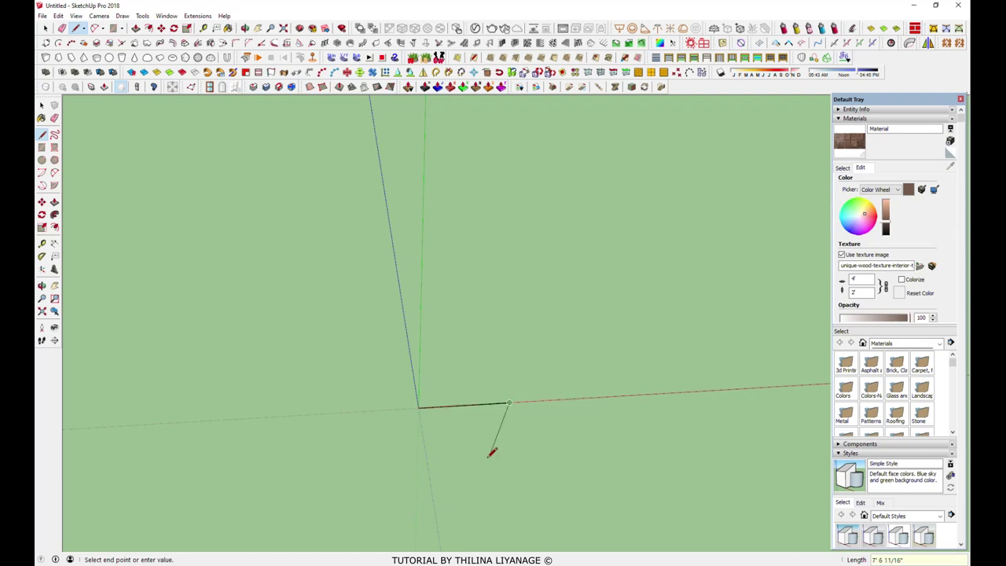
Draw a flat rectangle face as the base outline
middle_drag(491, 453, 550, 260)
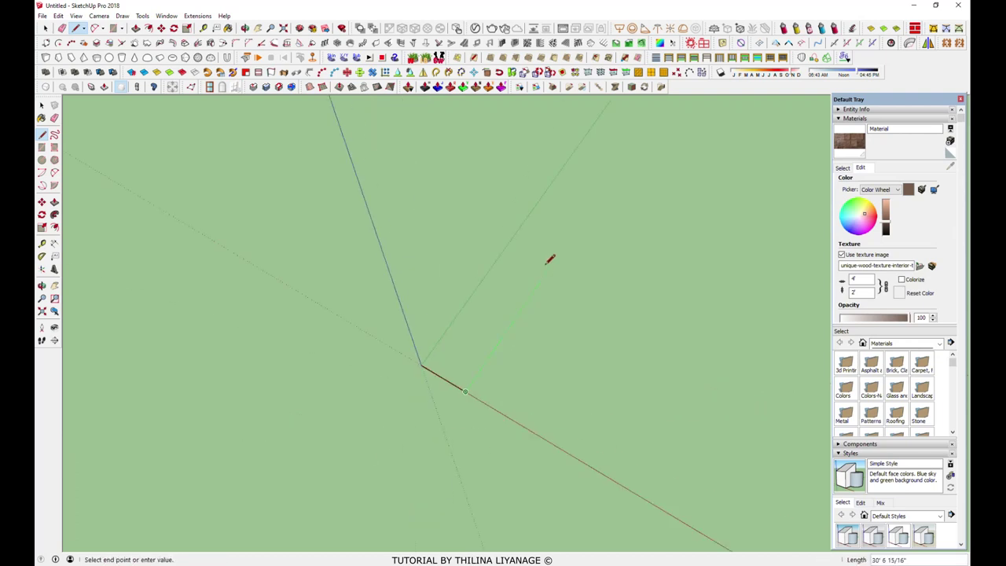
click(504, 244)
click(420, 365)
scroll(434, 359, up, 3)
scroll(519, 159, up, 3)
Chain 2-Point Arcs from the rectangle's top corner across to its opposite edge
key(a)
click(509, 172)
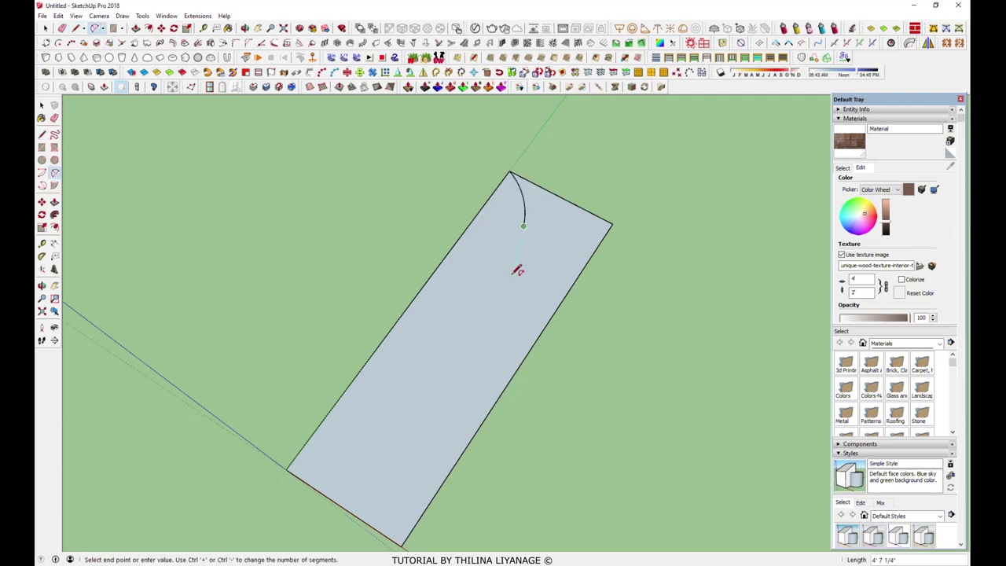
middle_drag(525, 272, 465, 288)
click(401, 366)
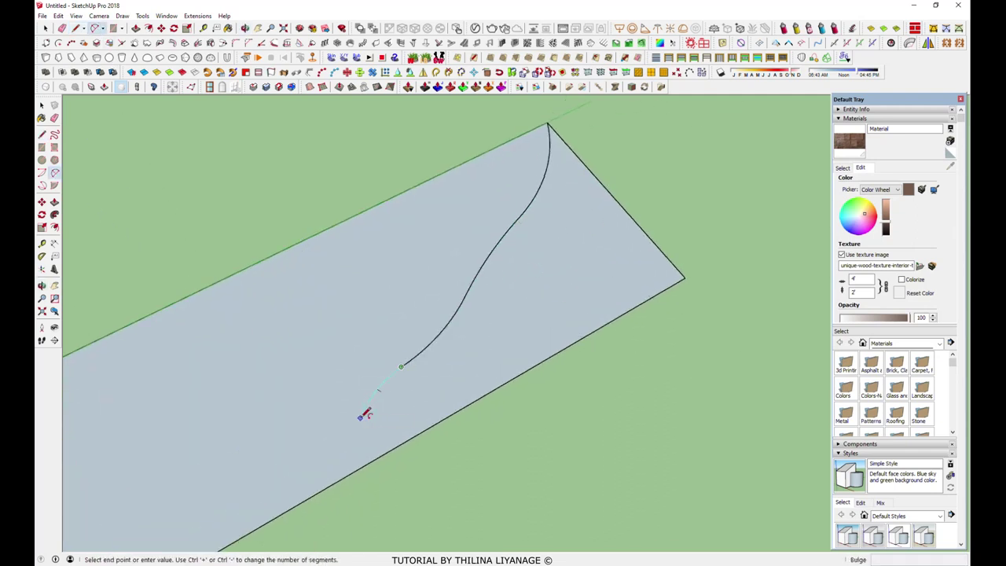
double_click(364, 414)
middle_drag(364, 414, 253, 422)
scroll(307, 422, up, 3)
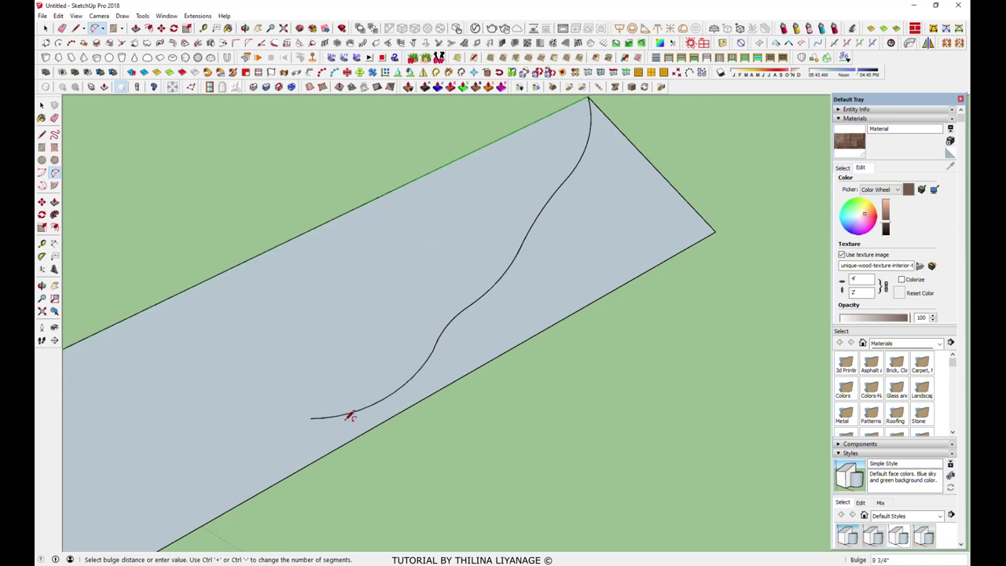
scroll(354, 417, down, 3)
double_click(306, 378)
scroll(206, 363, up, 3)
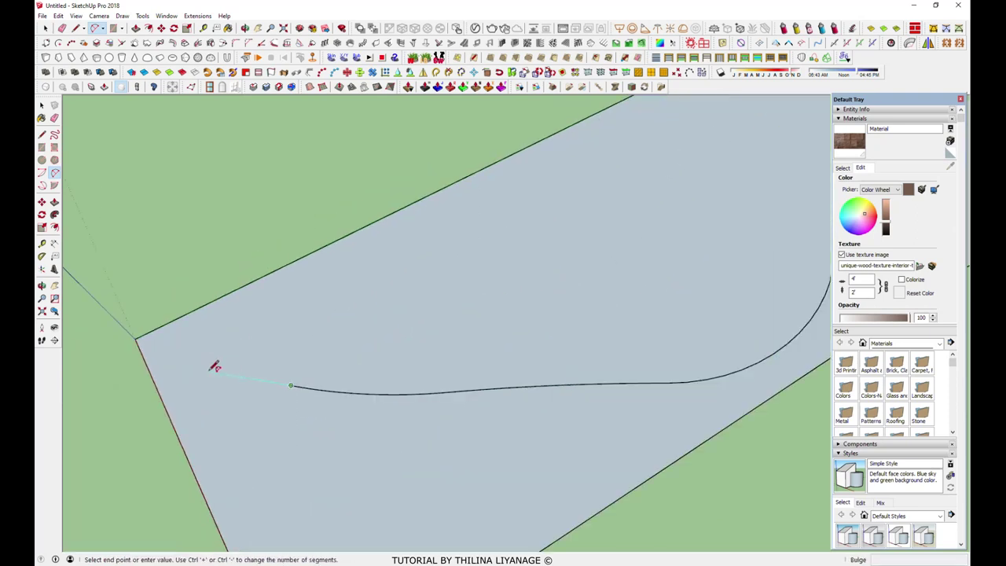
scroll(337, 321, down, 2)
double_click(248, 330)
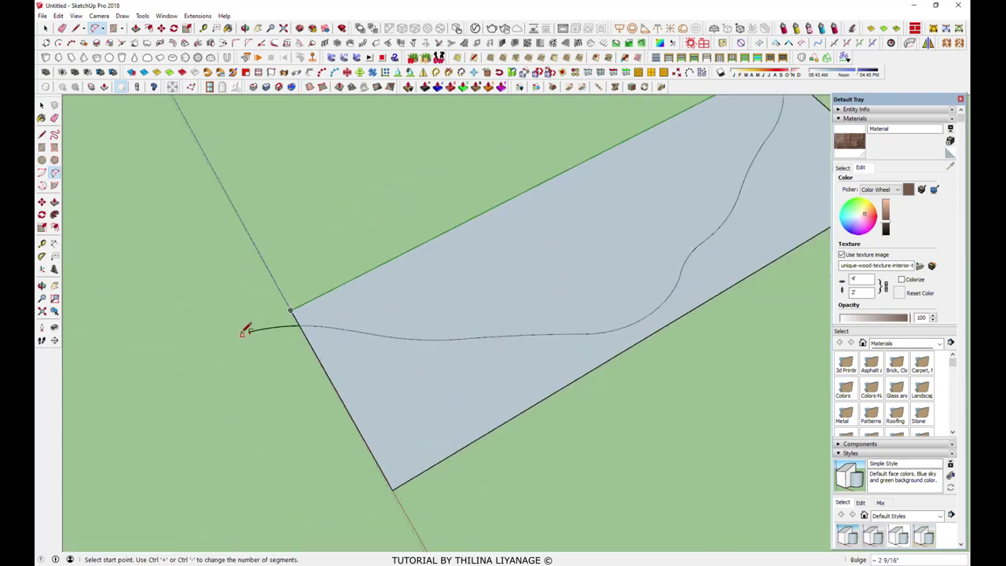
Erase the rectangle edges outside the curve, leaving the upright curved face
key(l)
scroll(253, 327, down, 3)
middle_drag(281, 325, 388, 467)
key(e)
drag(388, 466, 588, 171)
scroll(400, 359, up, 2)
middle_drag(399, 360, 500, 393)
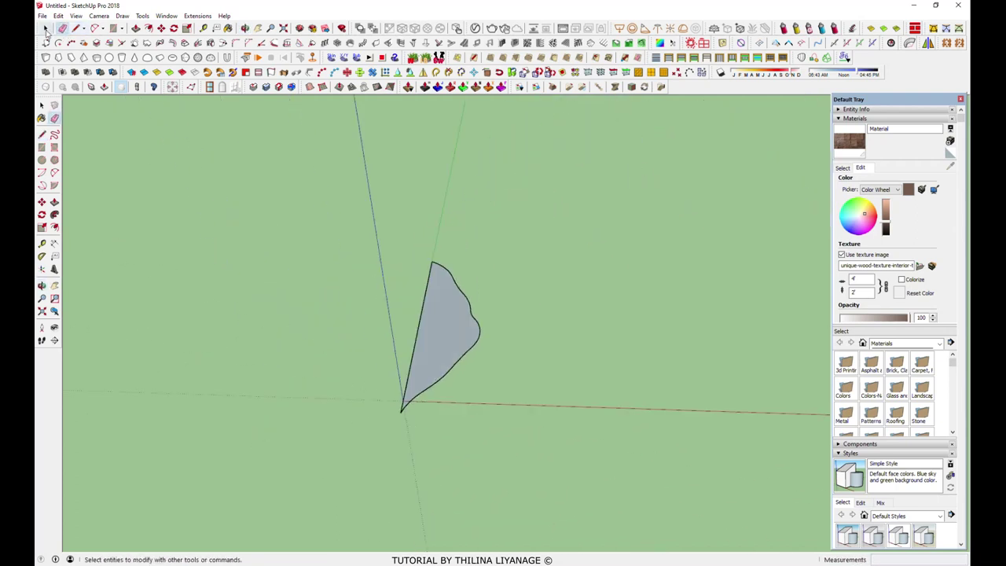
key(ctrl+a)
Copy the curved face to the right of the original
click(161, 29)
key(ctrl)
click(438, 460)
click(589, 459)
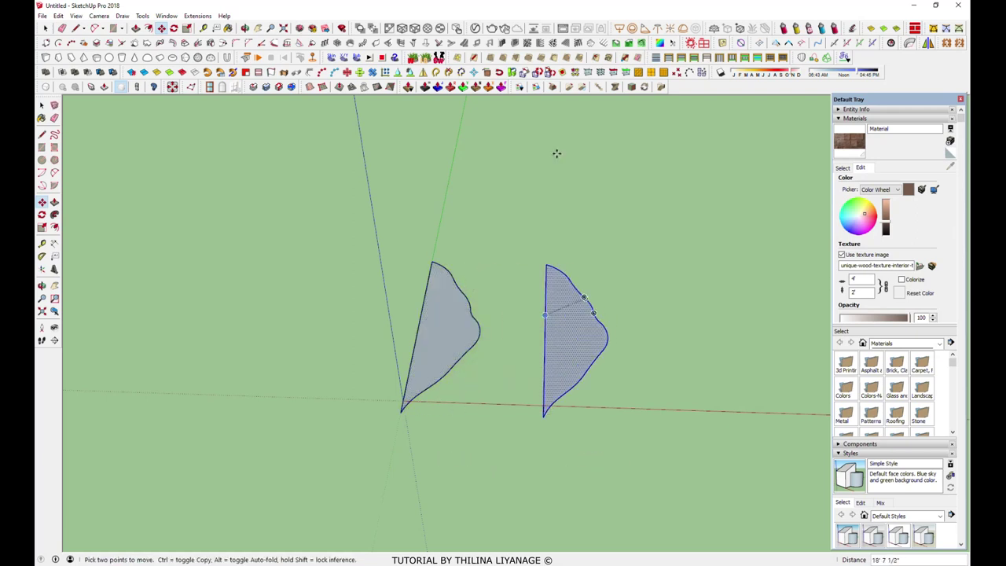
Subdivide the copy into a fine triangular mesh with JHS Powerbar's Subdivide by Cell Size
click(639, 74)
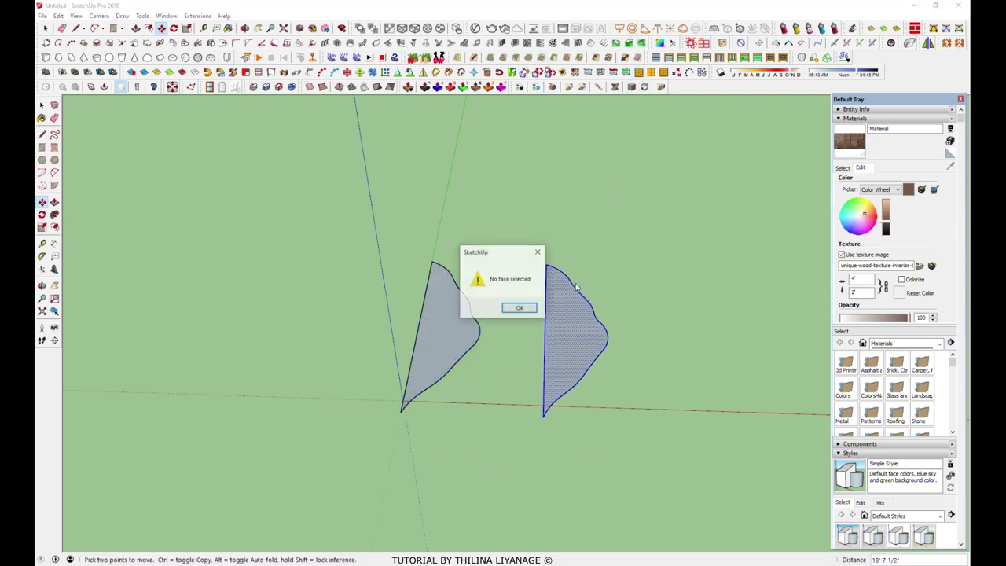
click(533, 310)
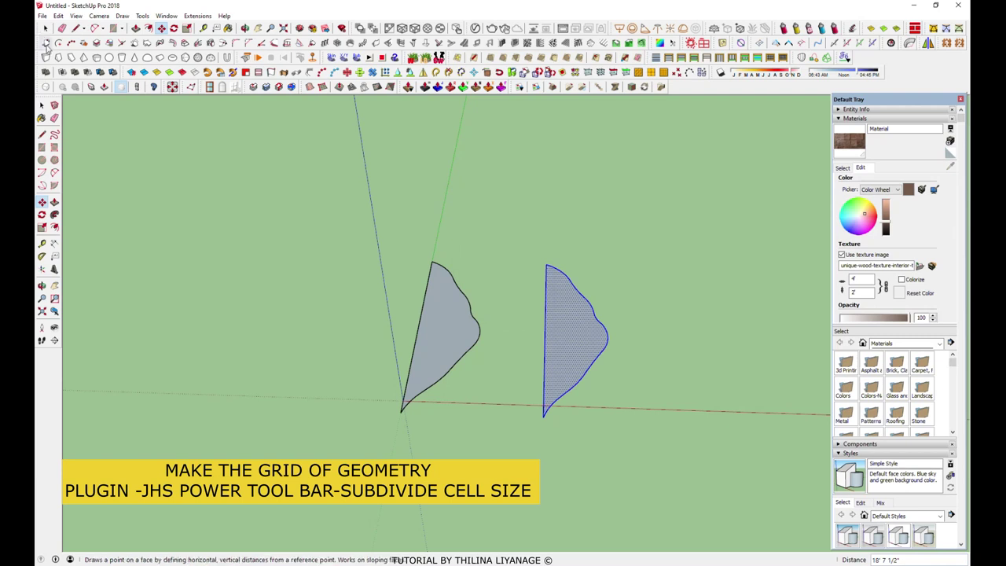
key(space)
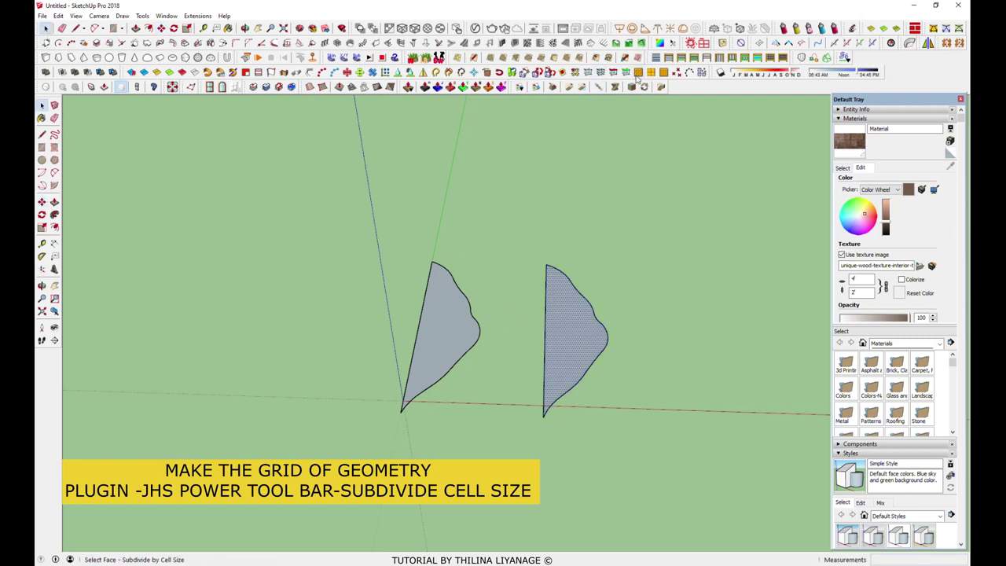
click(639, 74)
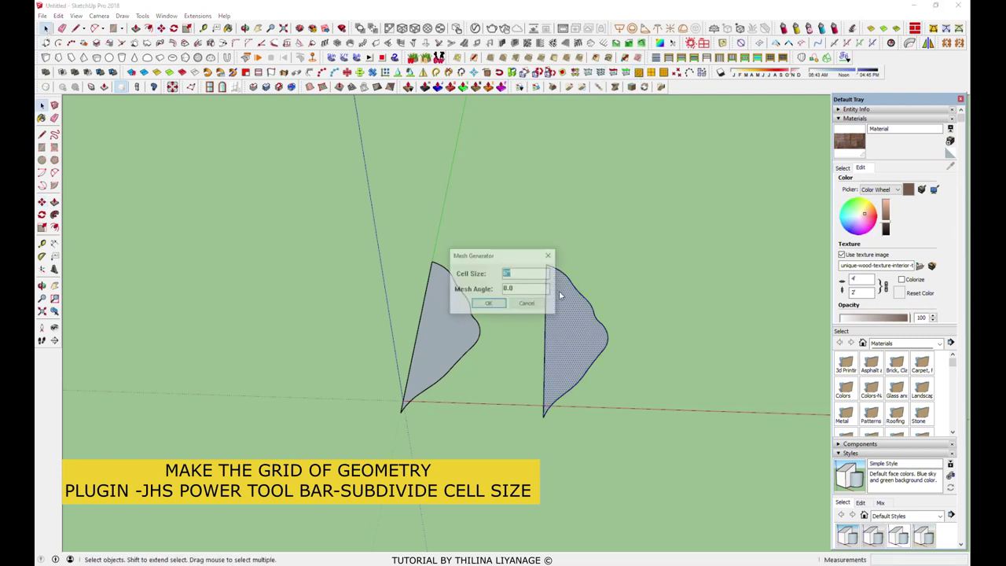
click(488, 304)
mouse_move(495, 307)
middle_down()
mouse_move(479, 383)
mouse_move(471, 369)
middle_up()
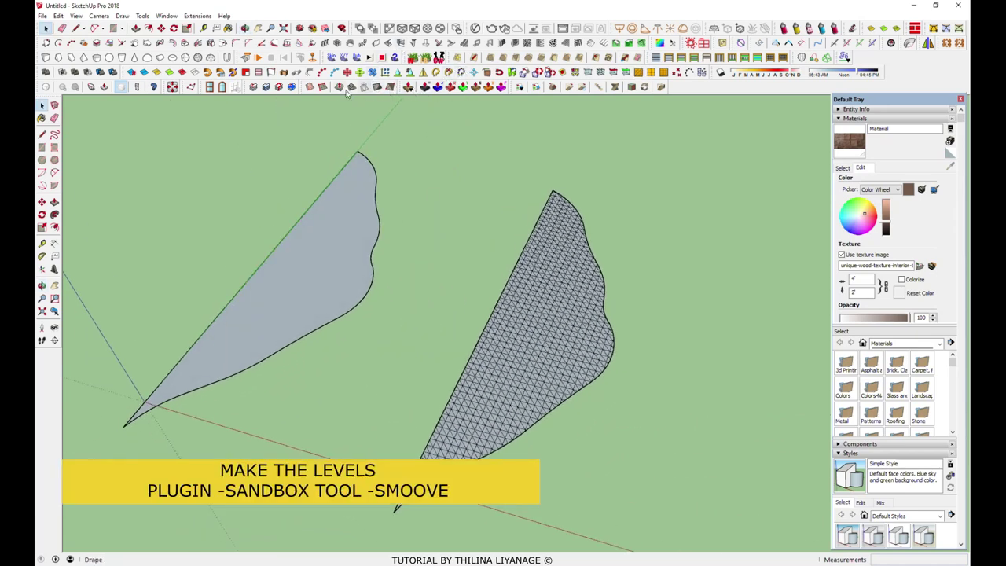
Raise Smoove bumps along the right and lower edges of the meshed copy
click(339, 87)
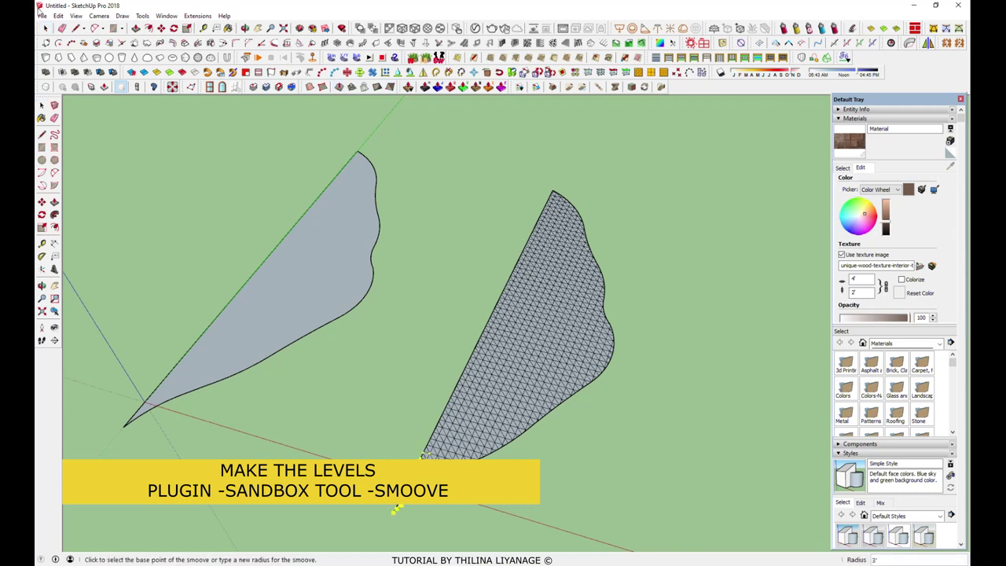
click(46, 29)
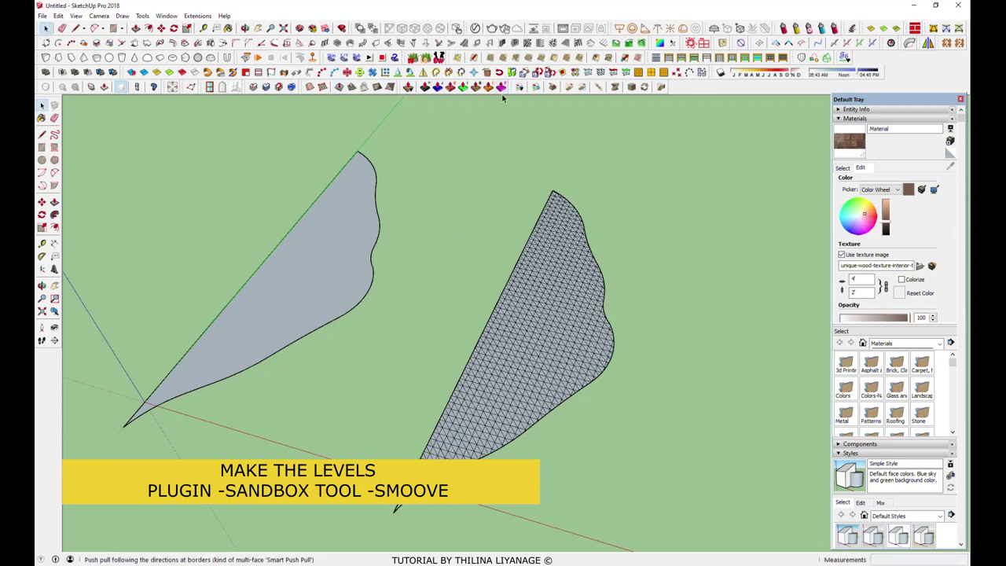
click(339, 87)
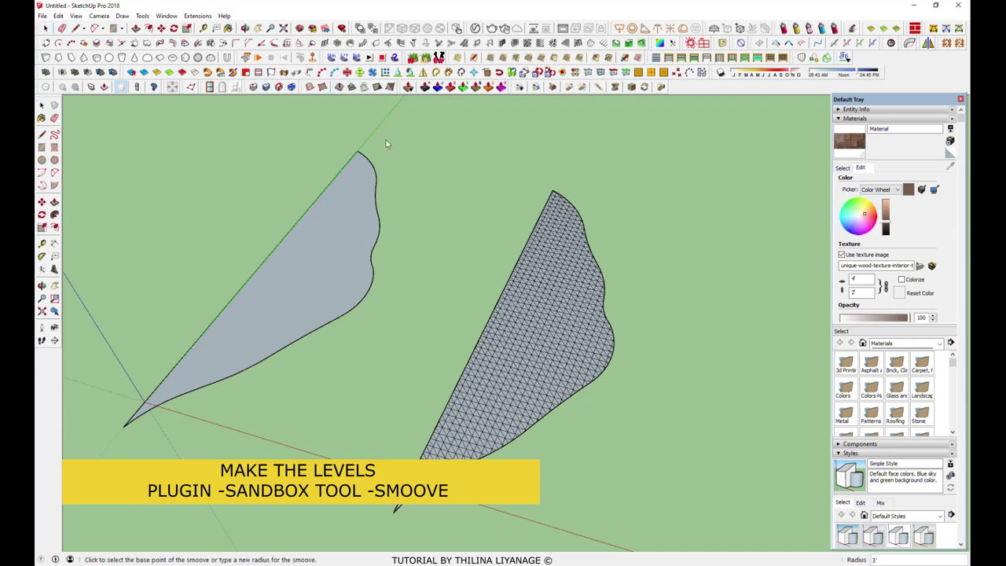
click(568, 299)
click(569, 297)
click(603, 328)
click(605, 327)
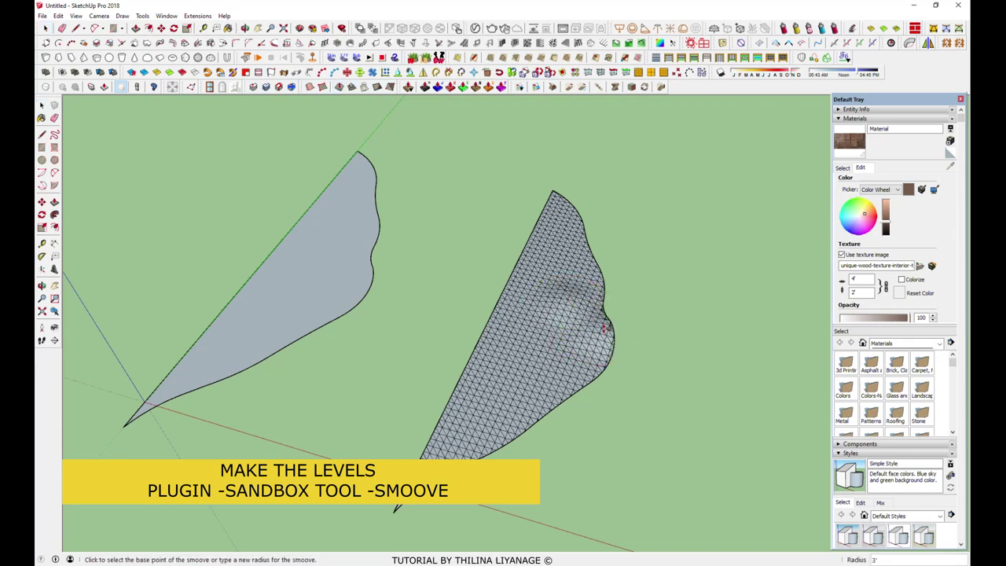
click(582, 364)
click(579, 374)
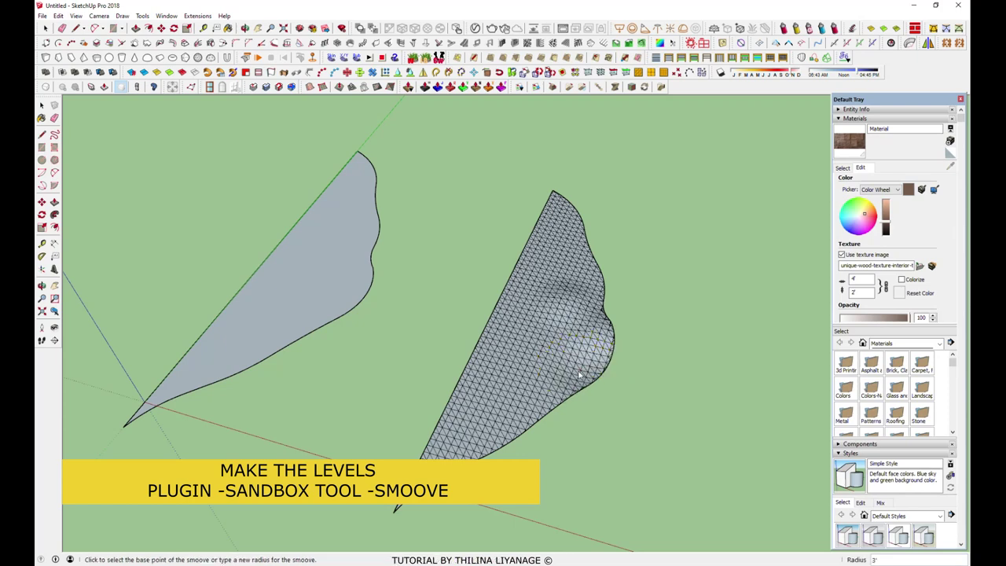
click(555, 399)
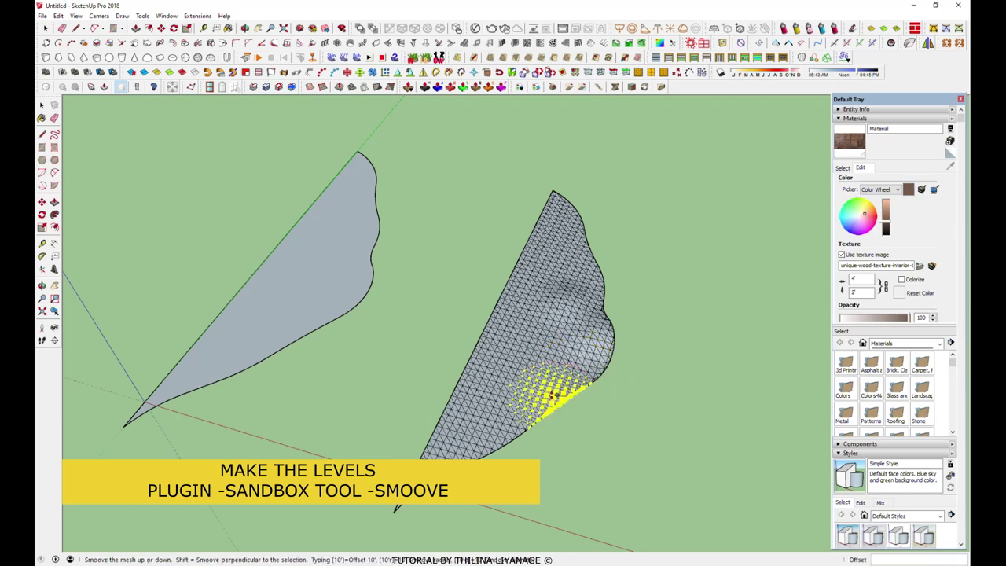
click(546, 404)
Add more Smoove bumps across the lower and front areas of the mesh
mouse_move(546, 404)
middle_down()
mouse_move(417, 283)
mouse_move(551, 378)
middle_up()
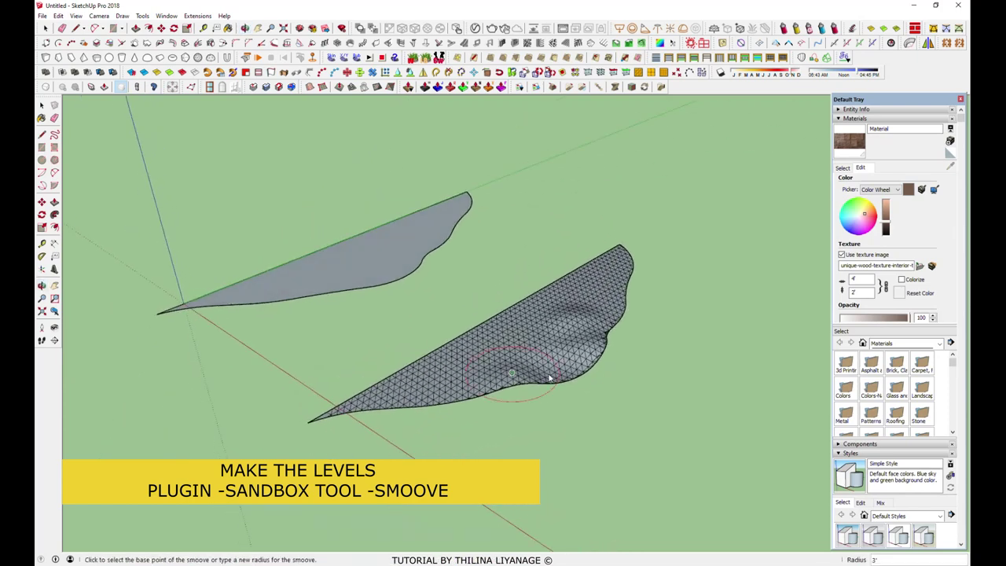
click(566, 376)
click(567, 370)
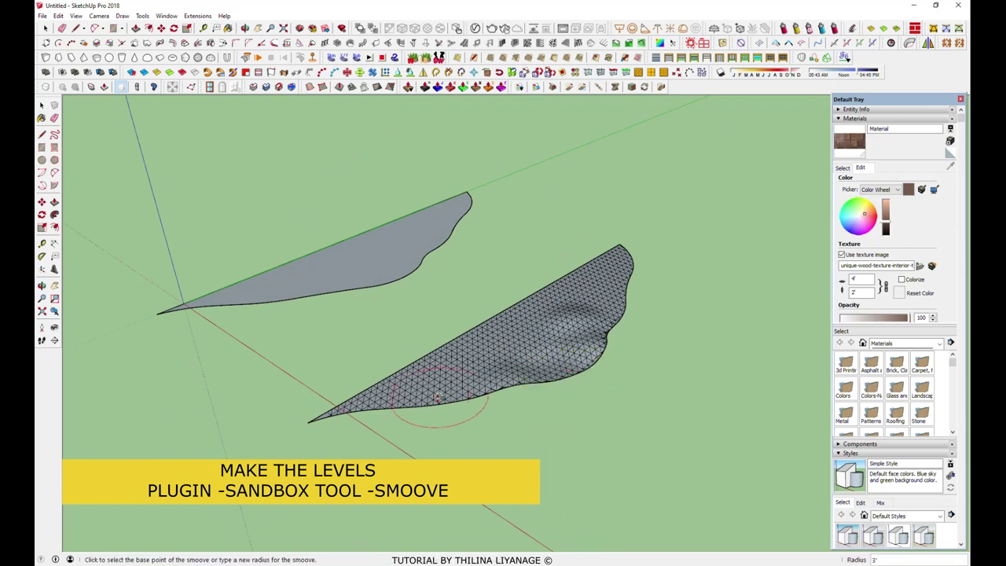
middle_drag(396, 409, 573, 350)
click(639, 338)
click(638, 340)
click(638, 340)
click(638, 341)
mouse_move(638, 341)
middle_down()
mouse_move(415, 287)
mouse_move(566, 357)
middle_up()
click(565, 358)
click(712, 378)
click(684, 397)
click(684, 397)
mouse_move(685, 397)
middle_down()
mouse_move(436, 307)
mouse_move(628, 405)
middle_up()
click(436, 307)
click(436, 306)
Add final bumps at the lower and upper left, then select the whole wavy mesh
click(365, 436)
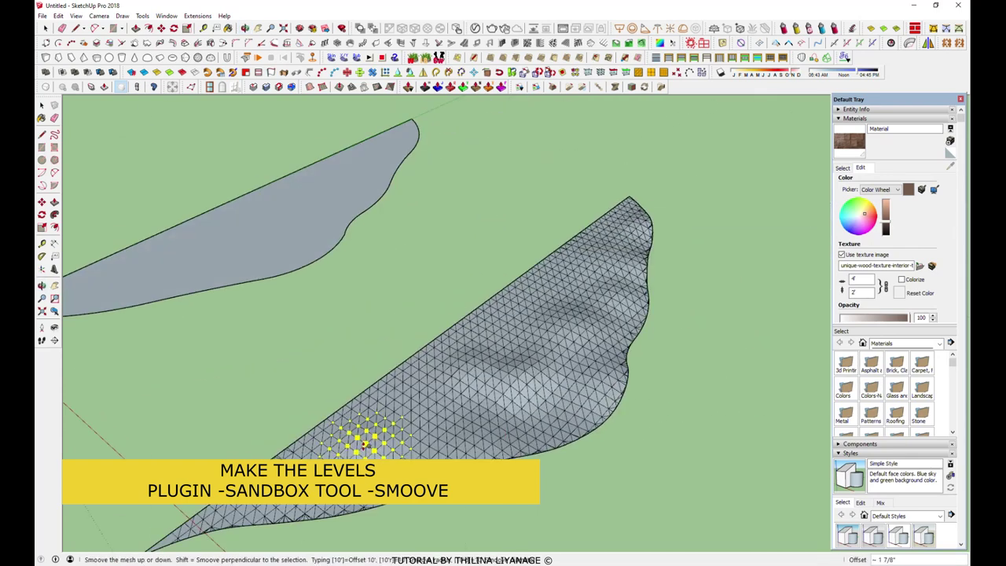
middle_drag(365, 436, 599, 359)
click(482, 400)
click(433, 422)
mouse_move(433, 422)
middle_down()
mouse_move(527, 409)
mouse_move(503, 337)
middle_up()
click(503, 336)
click(535, 346)
click(476, 297)
click(479, 295)
mouse_move(468, 264)
middle_down()
mouse_move(453, 372)
mouse_move(333, 314)
mouse_move(432, 231)
middle_up()
key(space)
drag(411, 185, 595, 496)
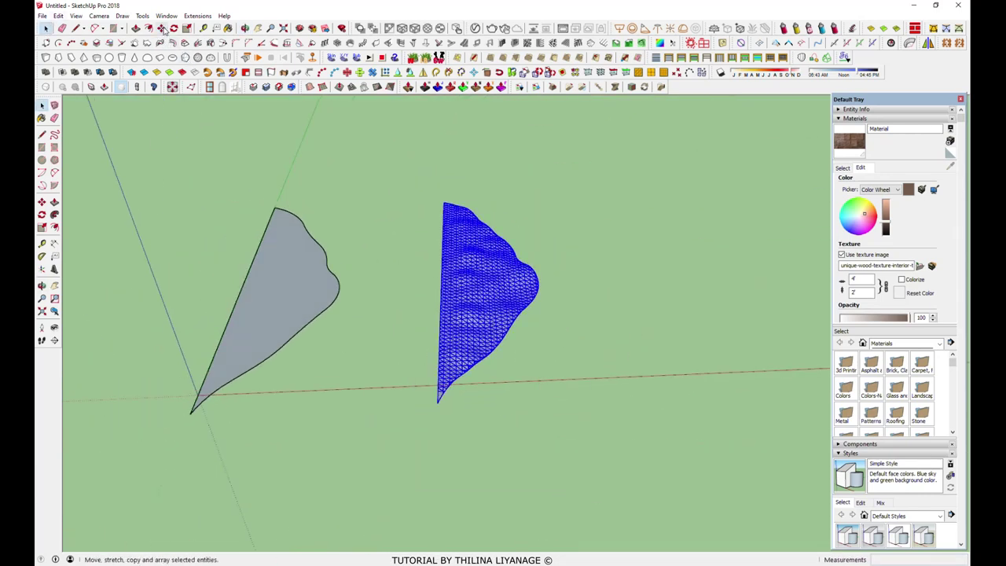
Copy the sculpted mesh to its right
scroll(304, 245, down, 2)
click(161, 28)
click(383, 388)
key(ctrl)
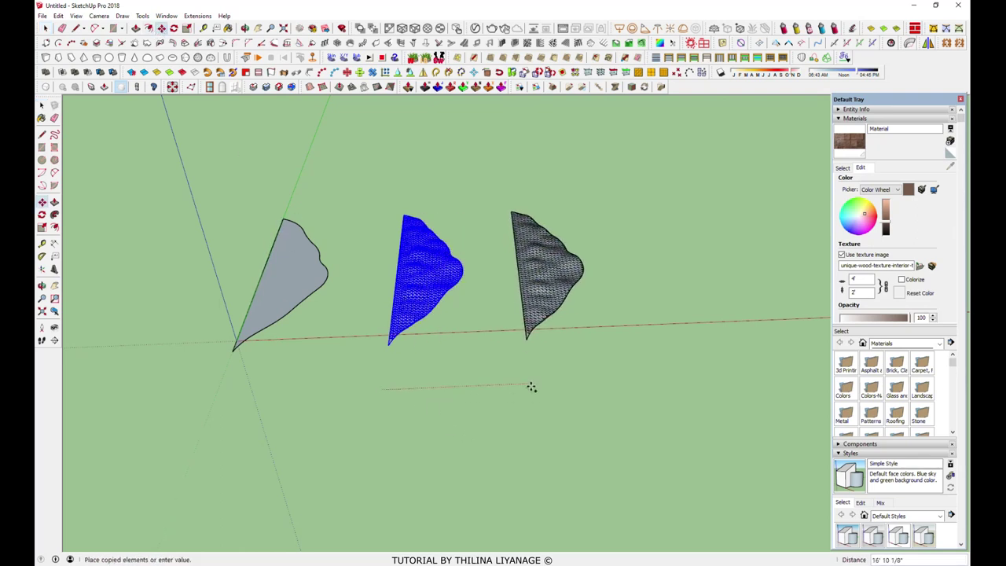
click(531, 387)
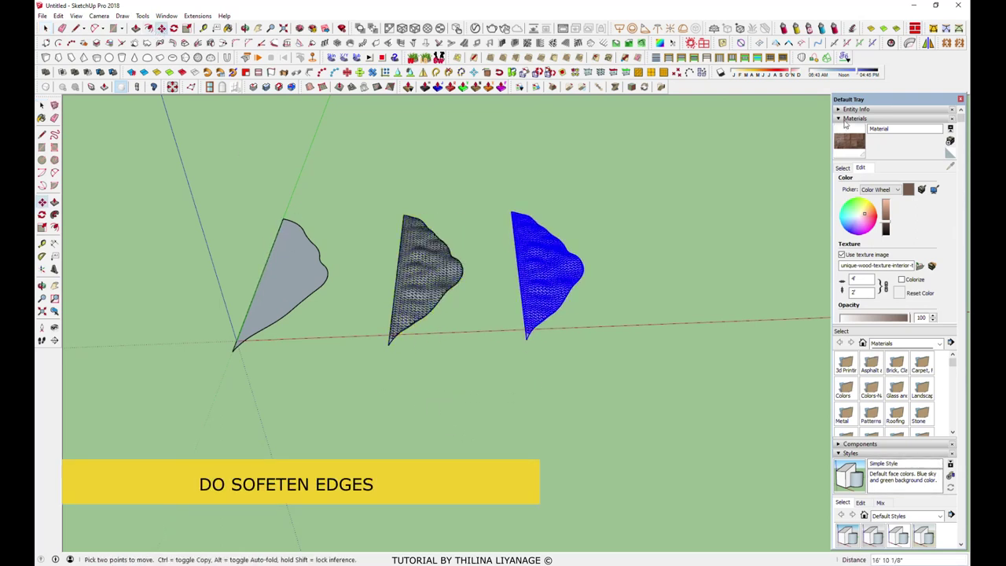
Smooth the bumpy mesh with the Soften Edges slider
click(844, 119)
click(887, 428)
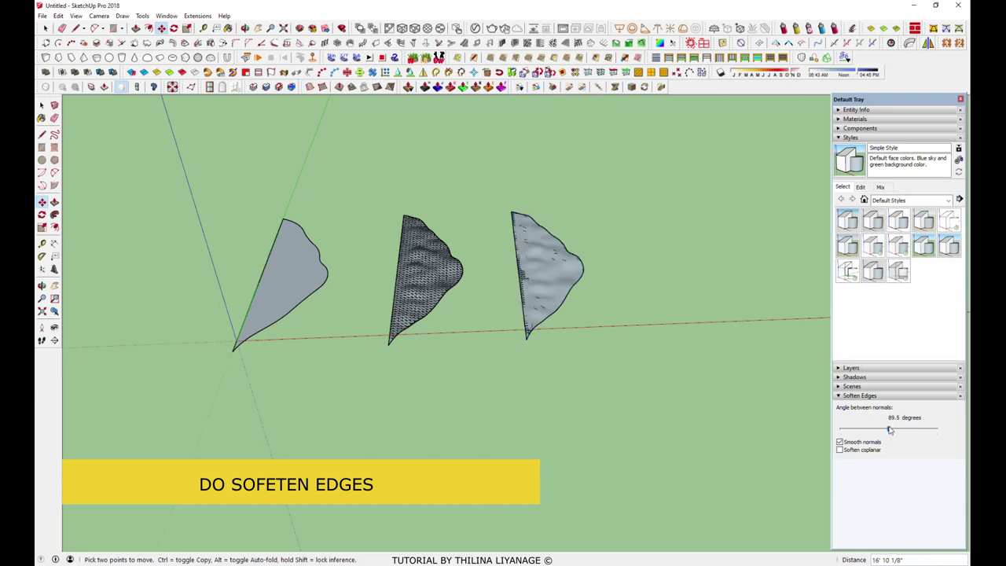
click(45, 29)
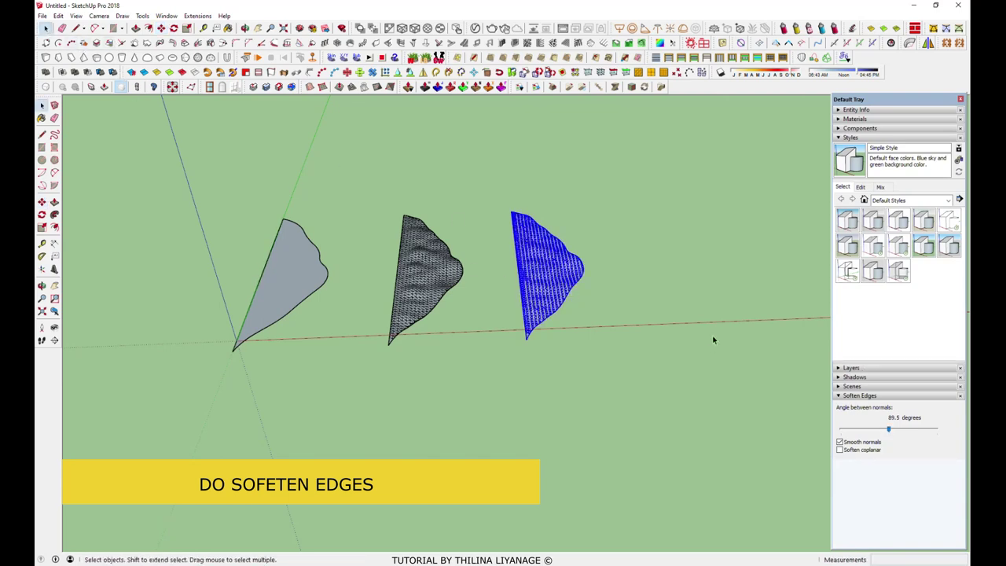
click(712, 335)
Soften the leftover hard edges on the third panel with the Eraser
scroll(564, 276, up, 3)
middle_drag(564, 277, 495, 283)
scroll(495, 283, up, 2)
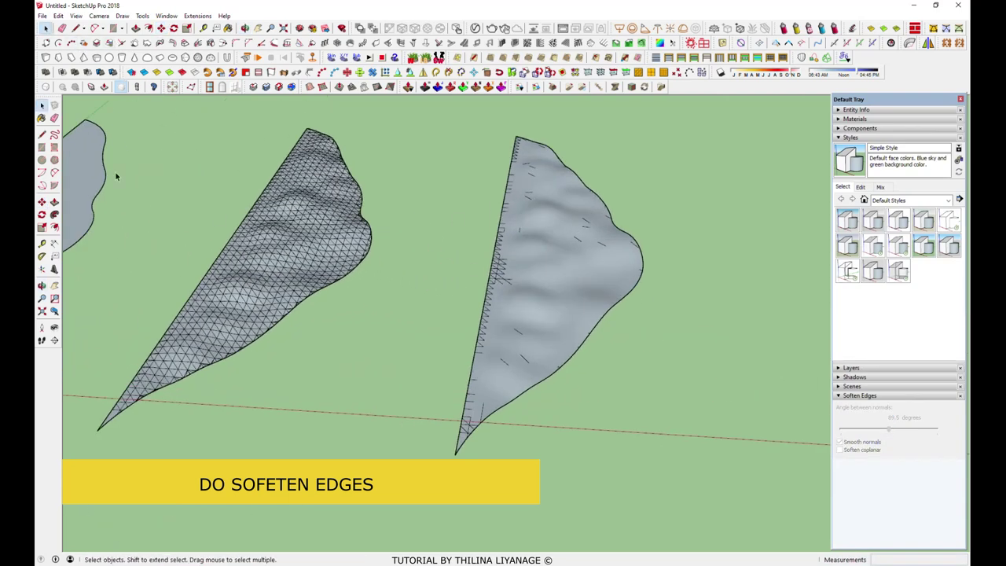
click(62, 29)
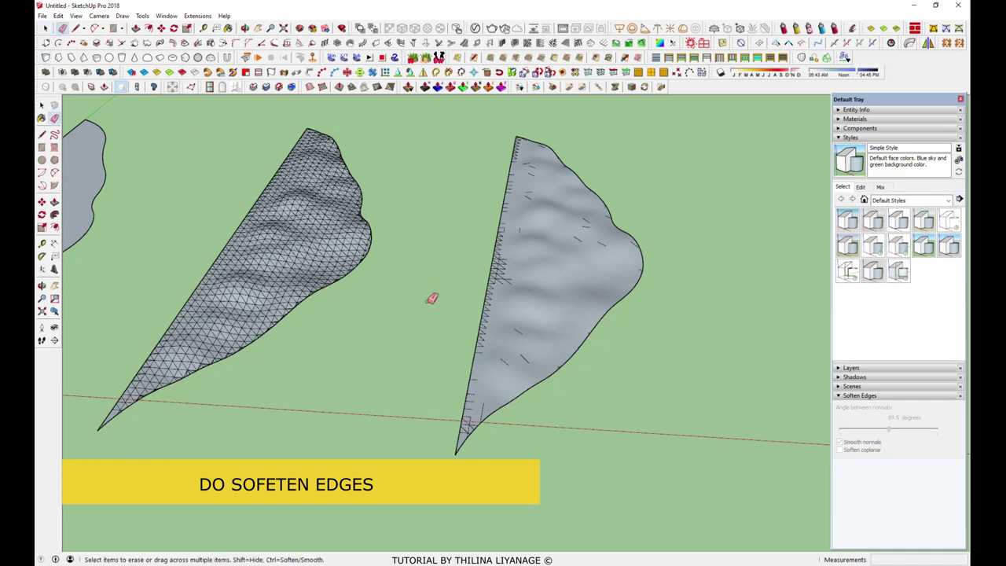
ctrl+drag(482, 354, 495, 294)
scroll(516, 213, up, 2)
scroll(527, 162, up, 2)
scroll(543, 161, up, 2)
scroll(523, 178, down, 2)
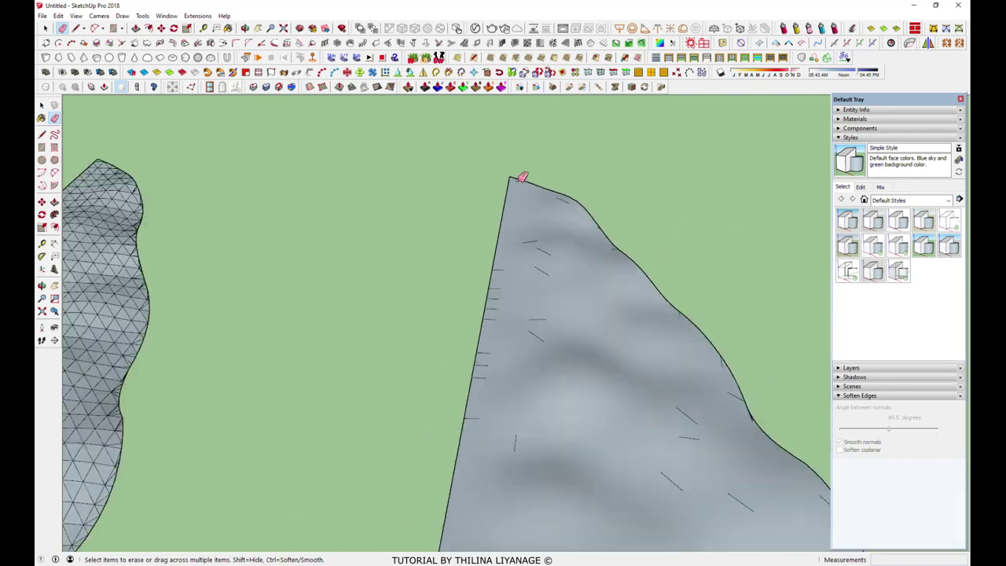
scroll(499, 381, down, 2)
key(space)
scroll(512, 408, down, 4)
scroll(416, 290, down, 3)
scroll(440, 228, down, 2)
Copy the smoothed panel to its right, giving four panels
click(554, 307)
key(m)
ctrl+drag(555, 307, 633, 384)
scroll(696, 291, up, 2)
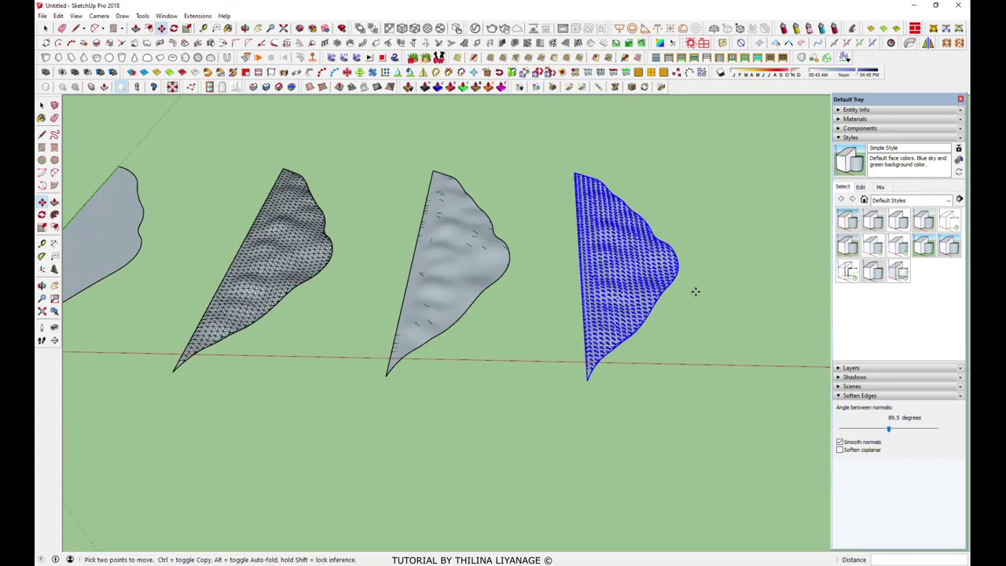
middle_drag(695, 292, 488, 266)
click(45, 27)
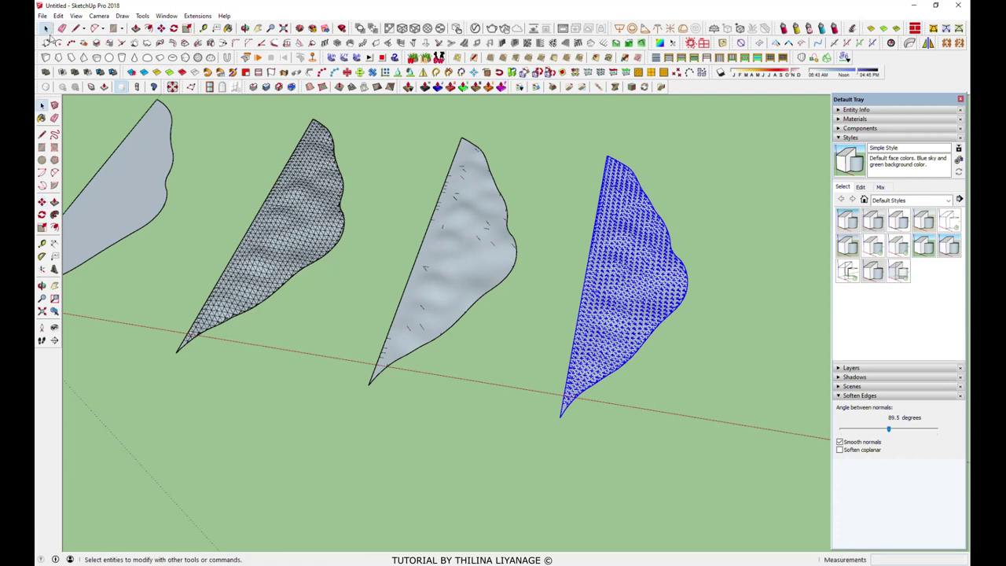
click(686, 175)
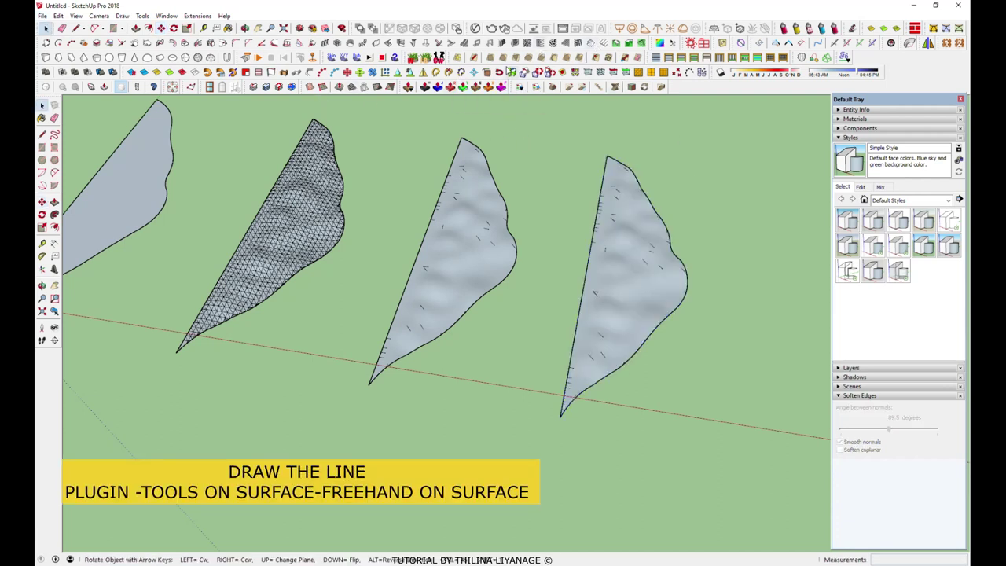
Draw the first Freehand on Surface line from the copied panel's top tip down the panel
click(609, 61)
scroll(618, 142, up, 2)
scroll(621, 163, up, 1)
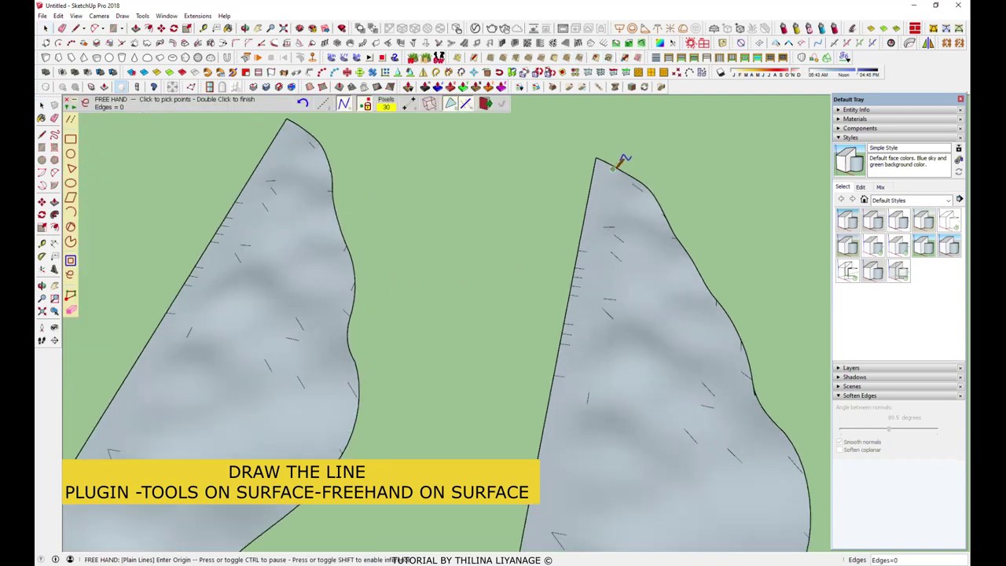
click(620, 166)
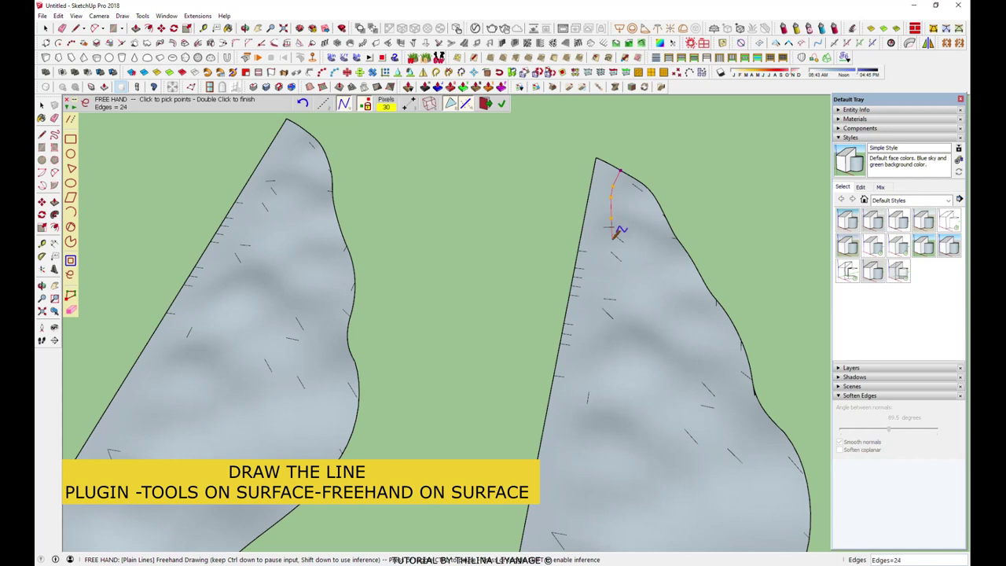
scroll(617, 232, up, 2)
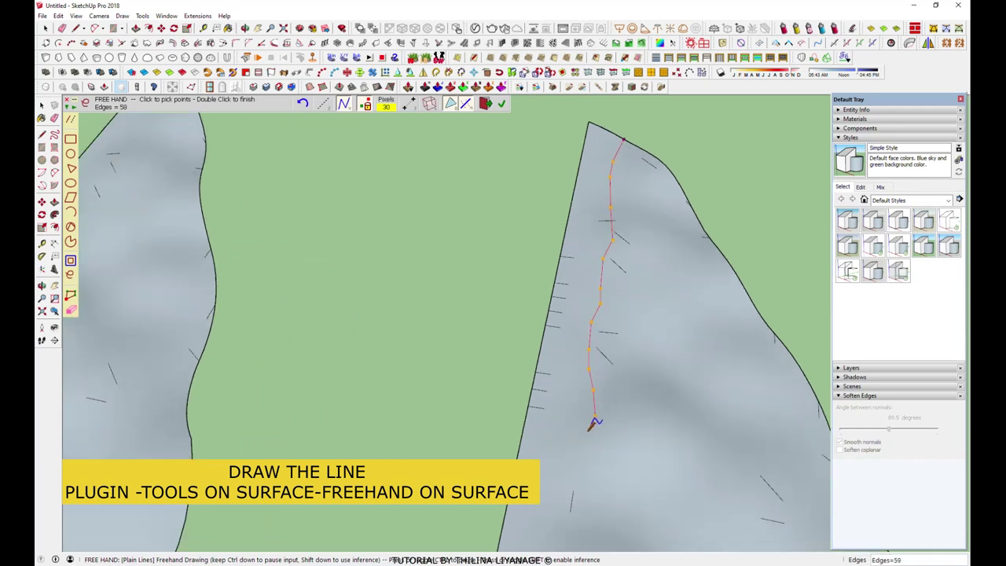
scroll(598, 353, down, 5)
scroll(597, 283, up, 3)
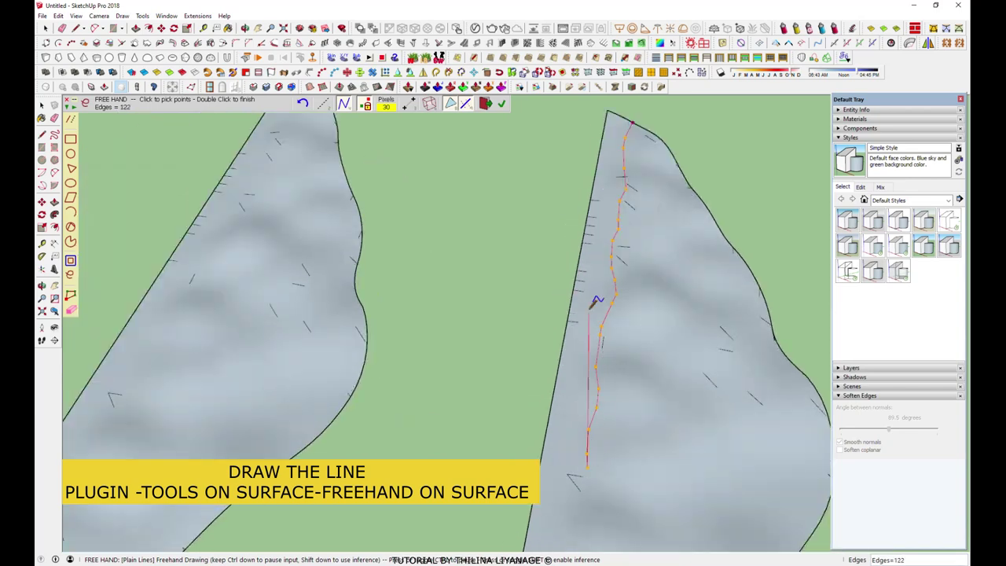
scroll(597, 353, up, 1)
scroll(582, 393, up, 2)
double_click(560, 468)
scroll(559, 456, down, 4)
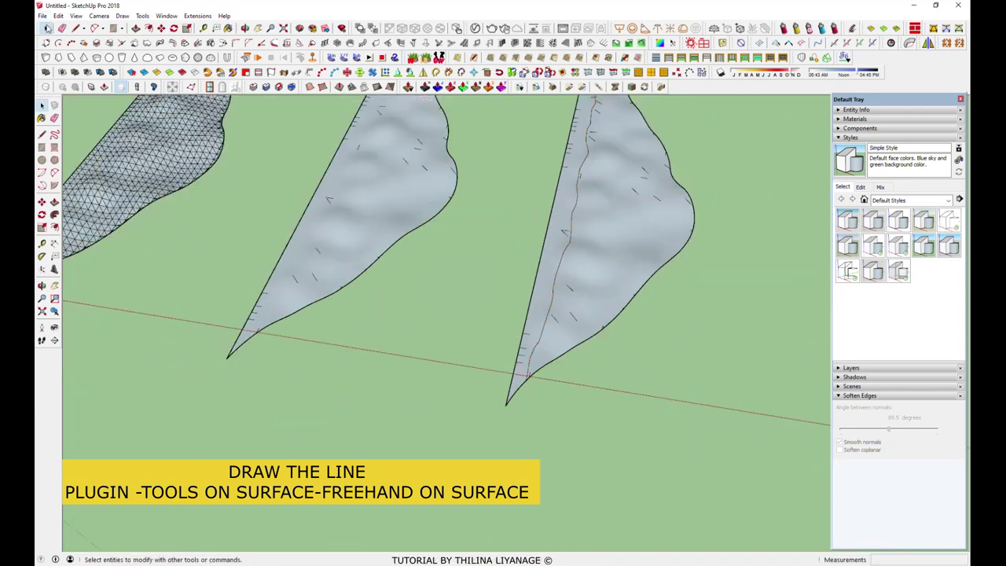
scroll(589, 332, up, 2)
scroll(523, 409, up, 2)
scroll(523, 404, up, 1)
scroll(523, 404, down, 3)
right_click(519, 378)
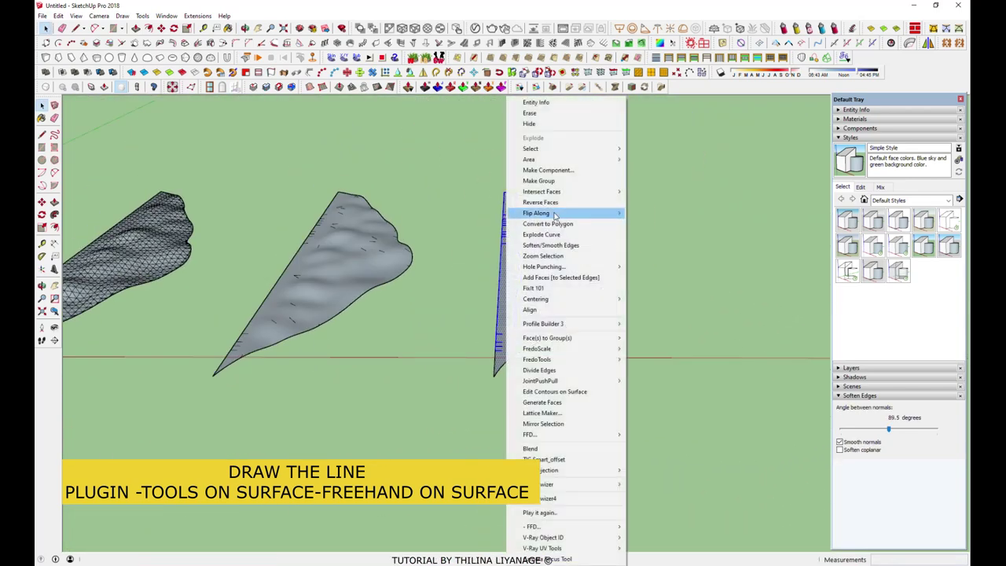
click(550, 236)
scroll(488, 308, up, 3)
Draw second and third freehand surface lines from the panel's top edge downward
click(607, 59)
scroll(552, 146, up, 2)
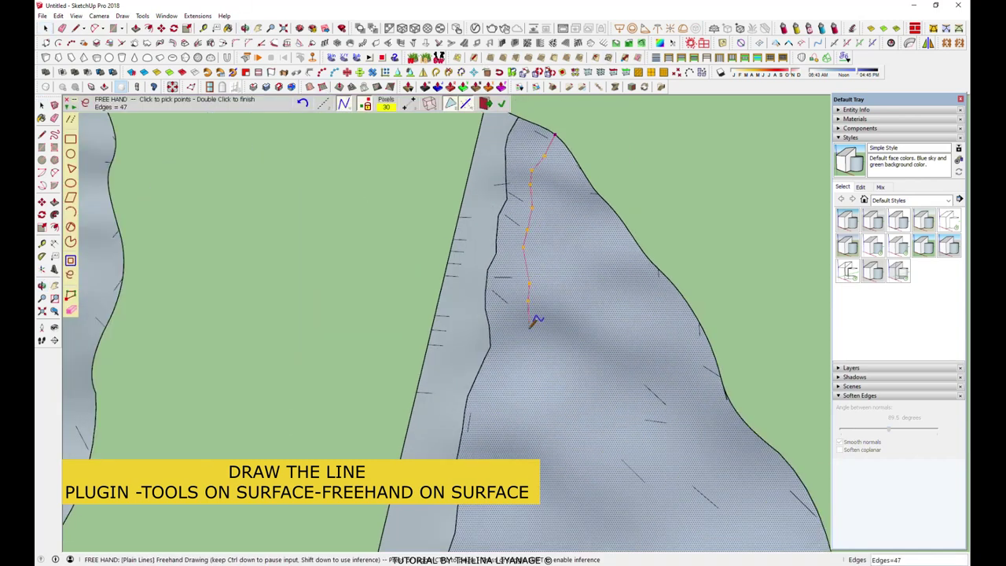
scroll(526, 346, up, 1)
scroll(515, 370, up, 1)
scroll(475, 454, down, 1)
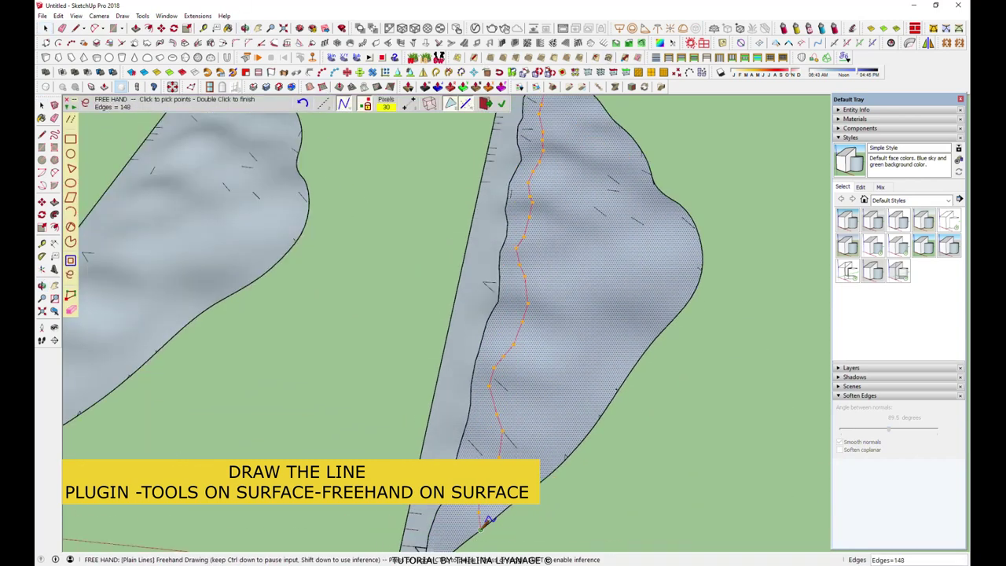
double_click(487, 451)
click(579, 307)
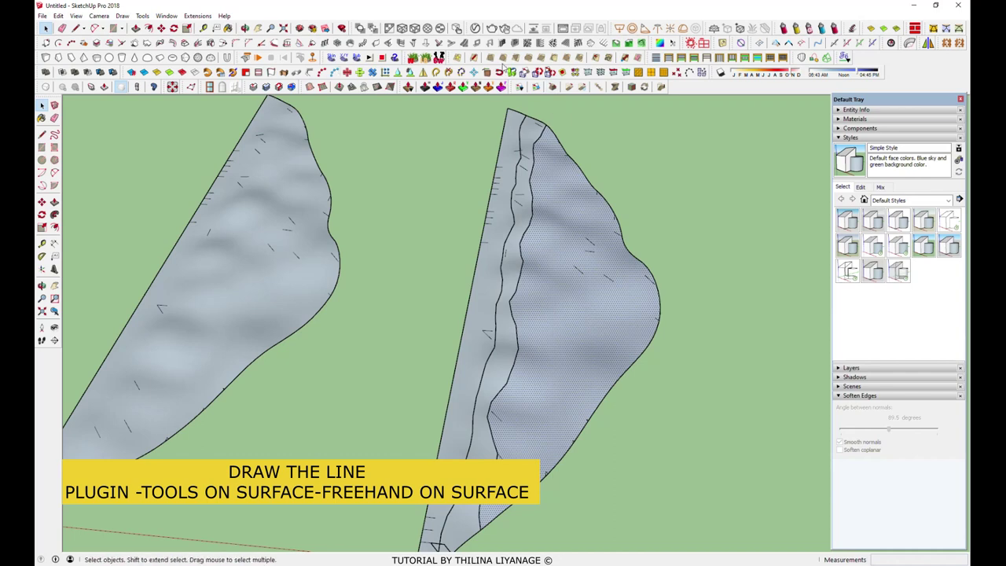
click(607, 58)
scroll(573, 128, up, 2)
click(547, 110)
scroll(531, 334, down, 1)
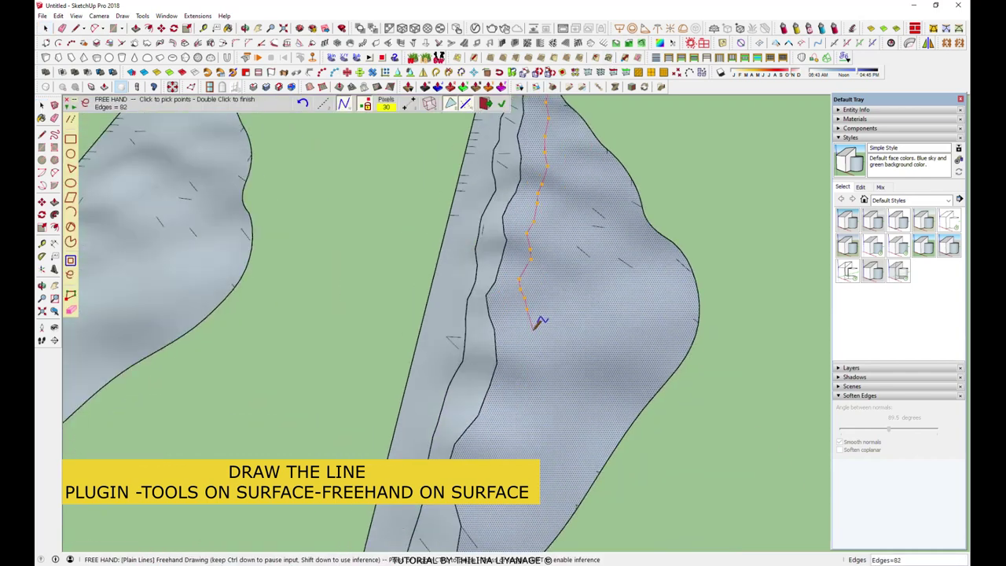
scroll(595, 390, down, 1)
scroll(521, 337, down, 1)
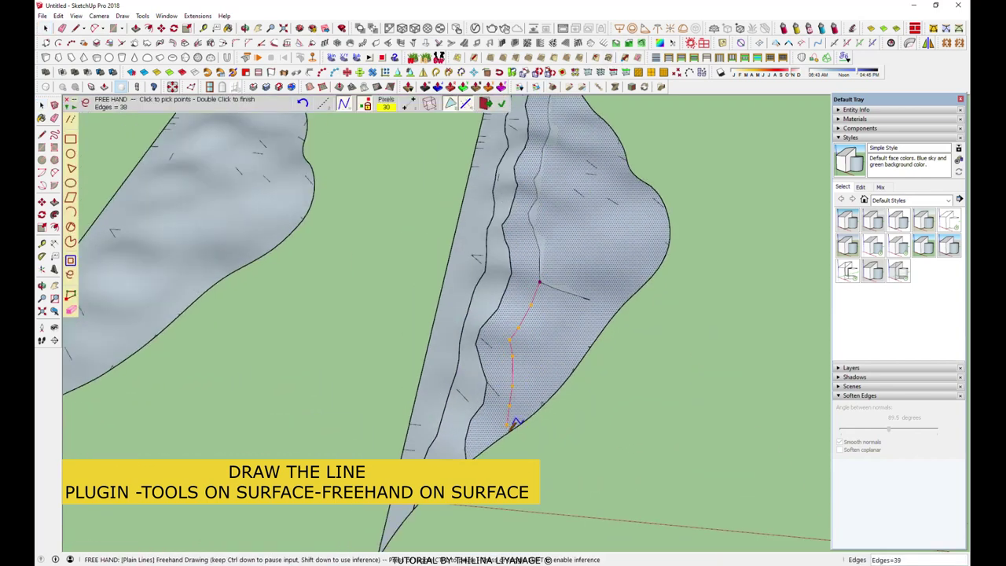
double_click(515, 422)
Add fourth and fifth freehand surface lines starting near the panel's upper edge
click(606, 59)
scroll(511, 235, up, 2)
scroll(433, 173, down, 2)
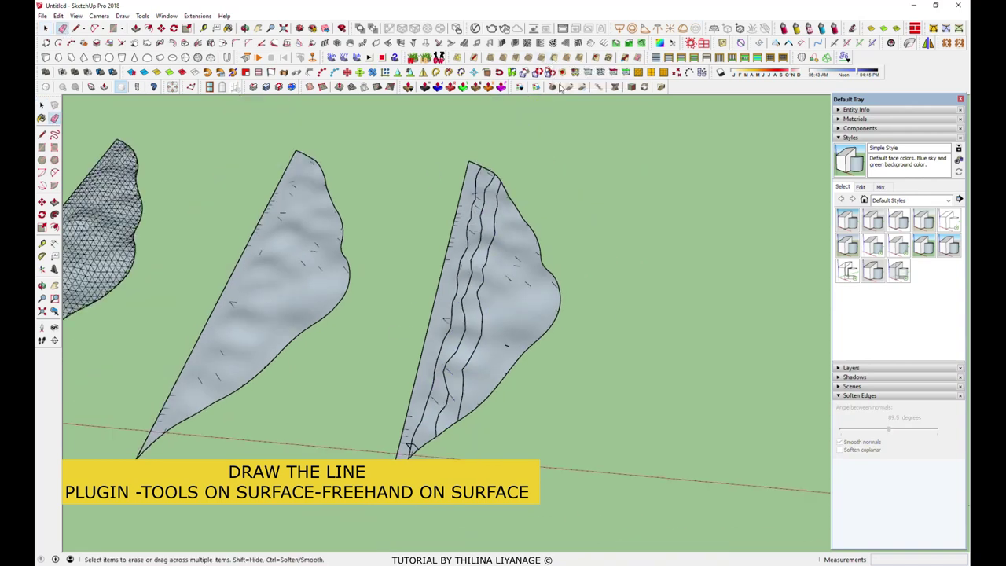
scroll(553, 160, up, 3)
click(553, 160)
scroll(516, 314, up, 2)
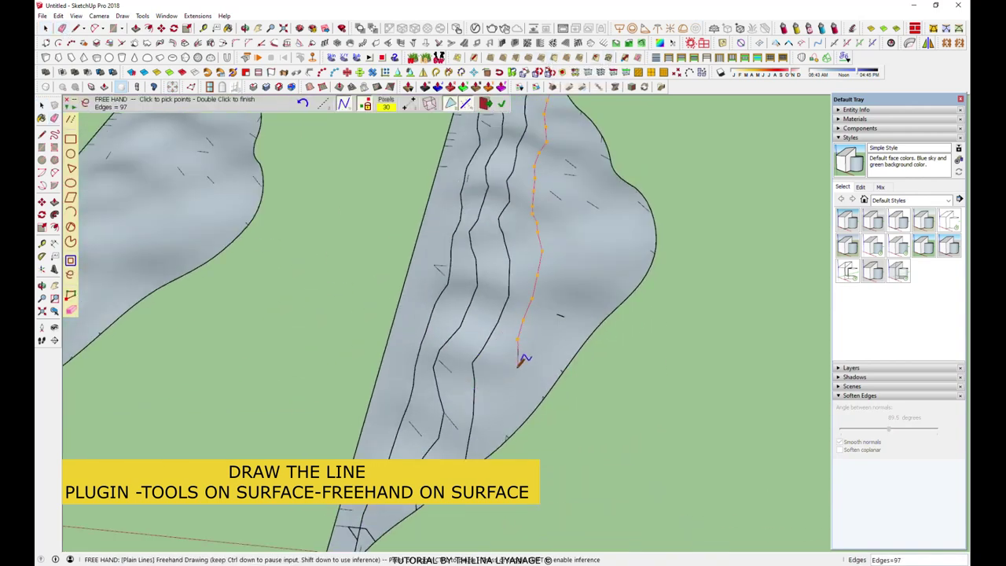
scroll(519, 393, up, 2)
scroll(511, 436, down, 2)
double_click(534, 231)
scroll(534, 231, down, 3)
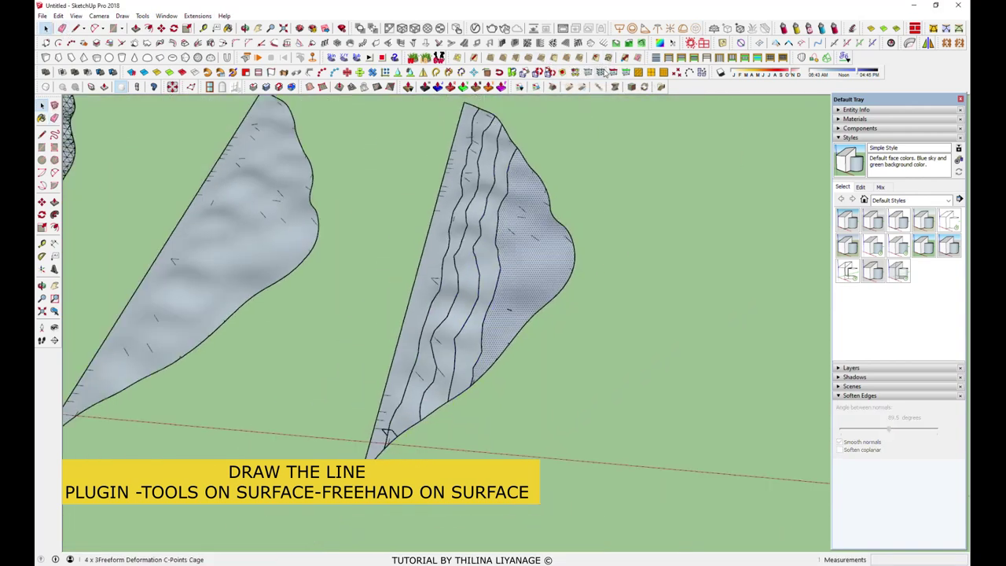
click(604, 60)
scroll(523, 153, up, 3)
click(509, 154)
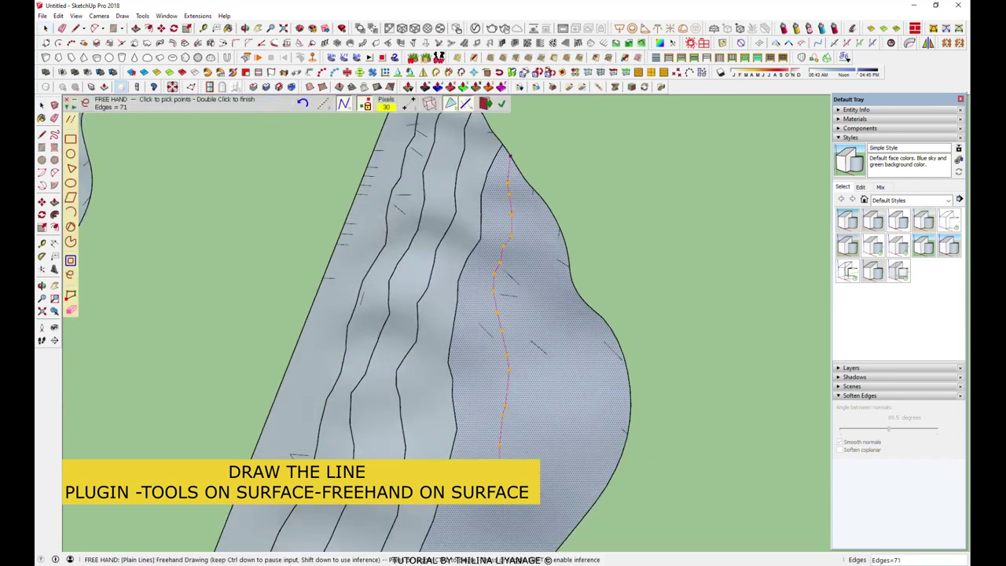
scroll(503, 440, down, 2)
scroll(518, 354, down, 2)
double_click(537, 315)
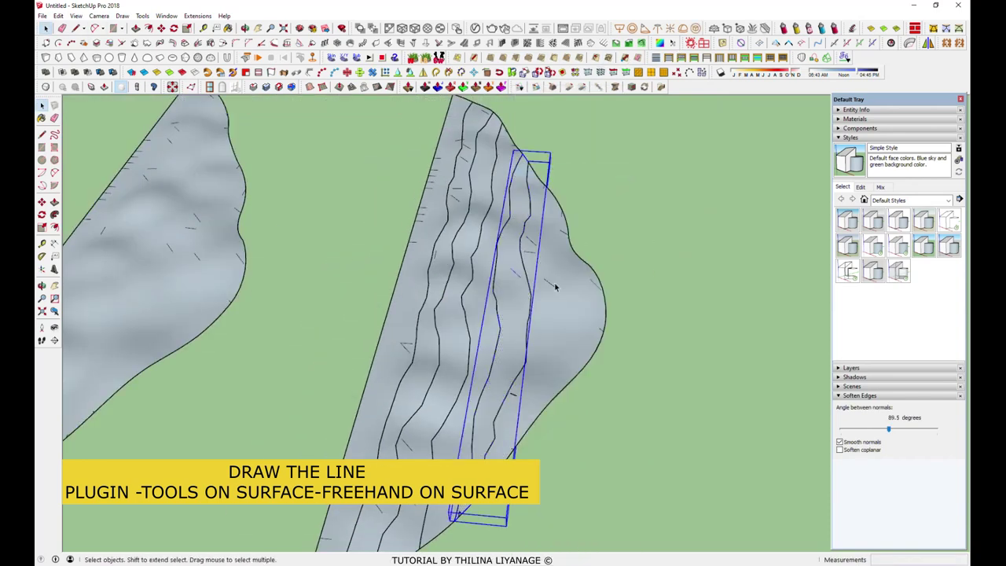
Draw the remaining freehand strips, ending with one along the panel's curved edge
click(603, 59)
click(532, 180)
scroll(535, 205, up, 3)
scroll(550, 259, up, 2)
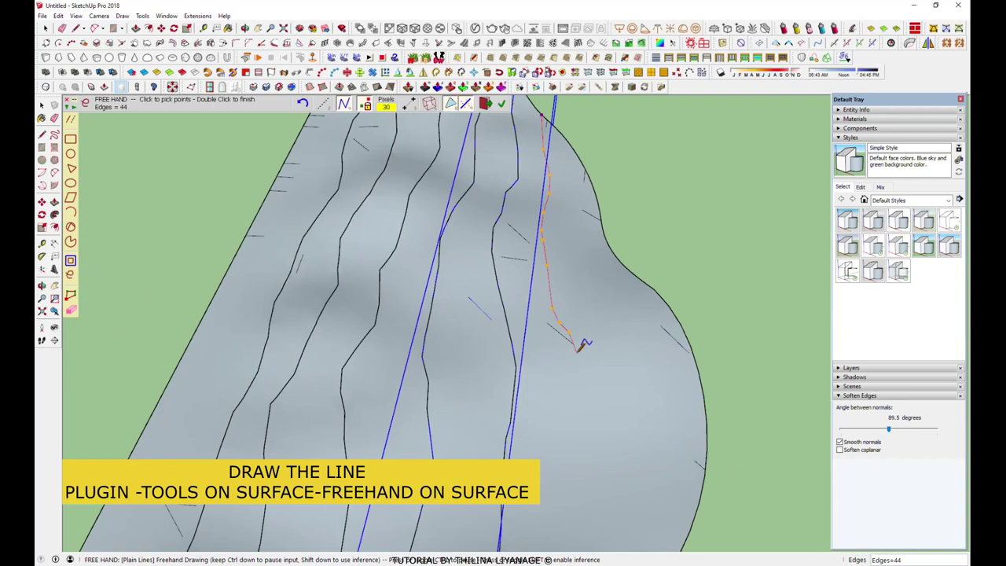
scroll(581, 346, down, 2)
middle_drag(595, 314, 569, 316)
double_click(537, 397)
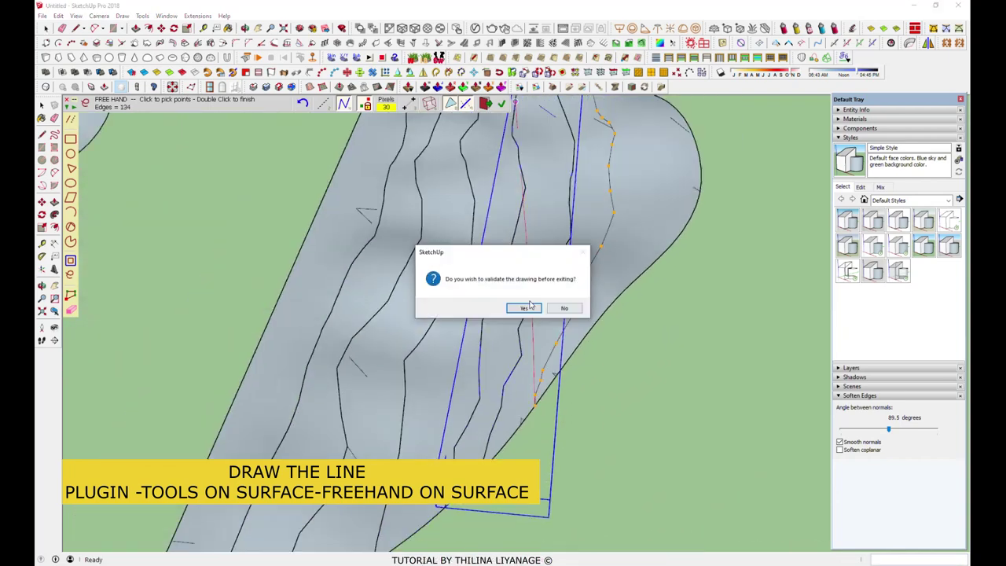
click(515, 306)
mouse_move(588, 287)
middle_down()
mouse_move(595, 359)
mouse_move(523, 422)
middle_up()
double_click(519, 424)
click(524, 307)
scroll(550, 315, down, 3)
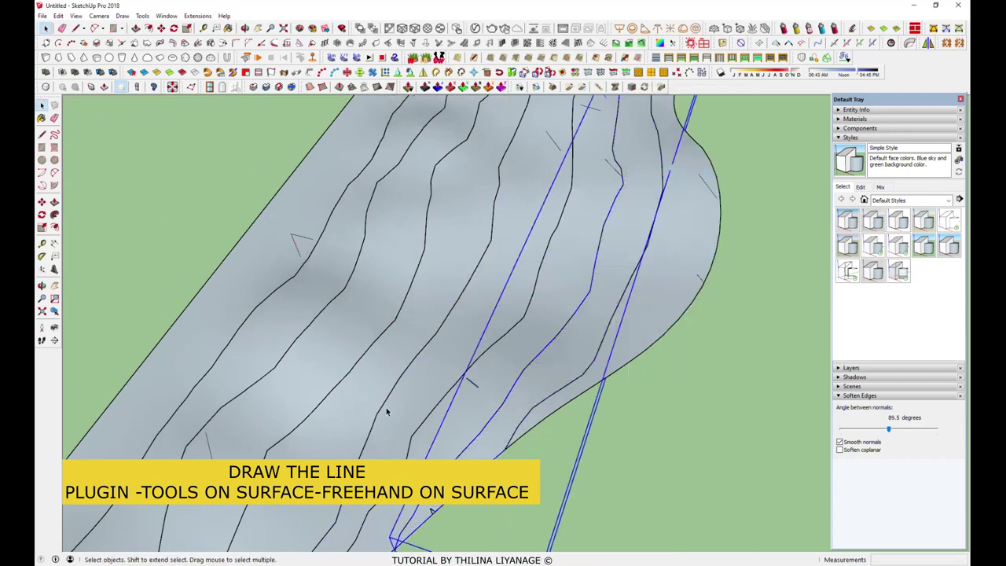
middle_drag(550, 314, 597, 299)
scroll(597, 236, up, 3)
click(613, 167)
double_click(548, 411)
right_click(649, 315)
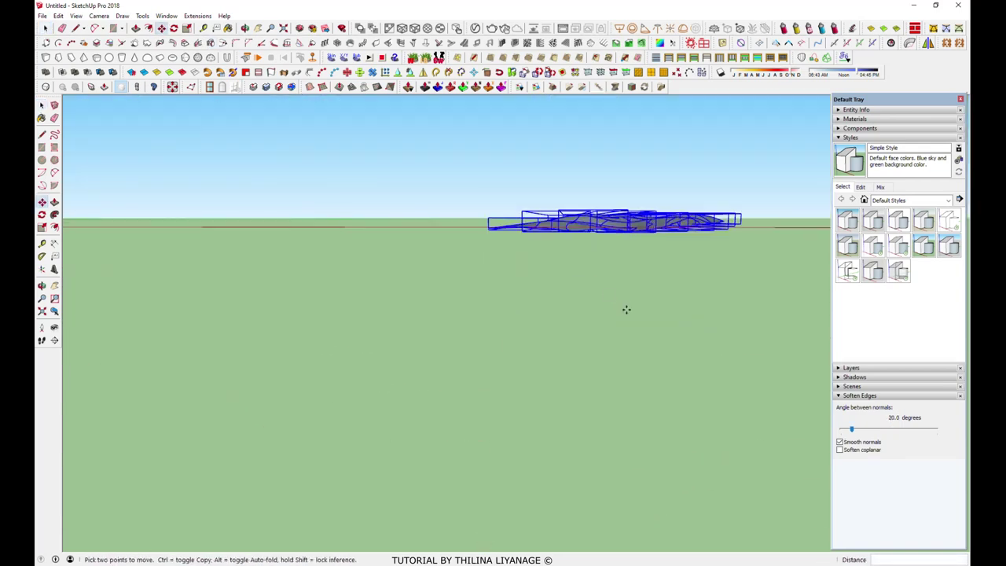
Rotate the striped panel upright about its end, group it, and view it from the front
click(488, 227)
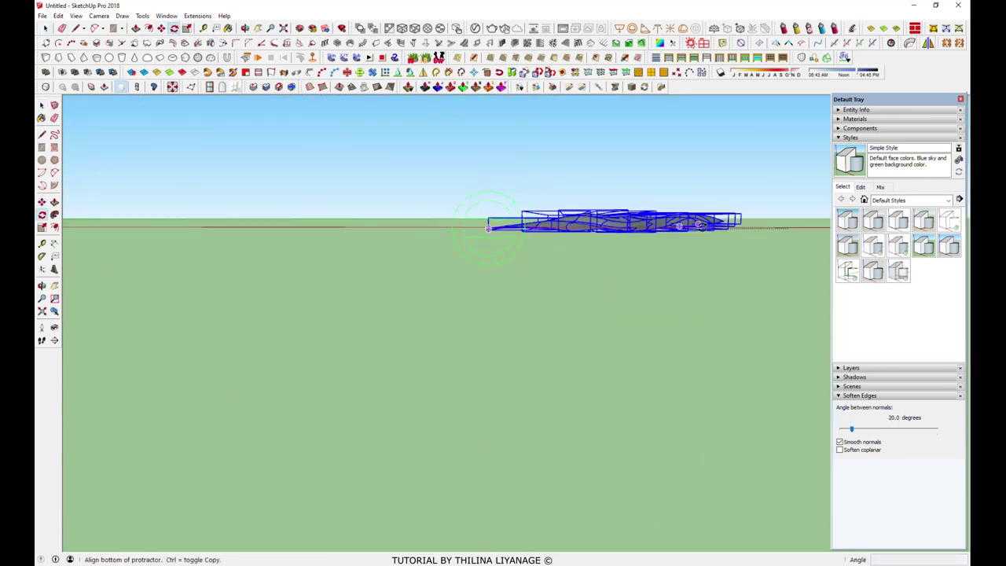
click(784, 226)
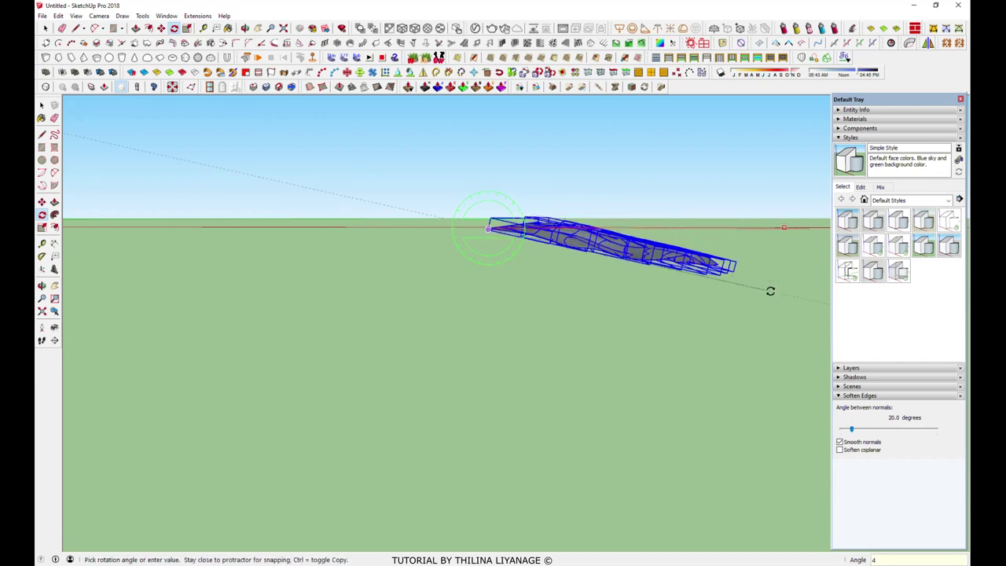
text(0)
key(Return)
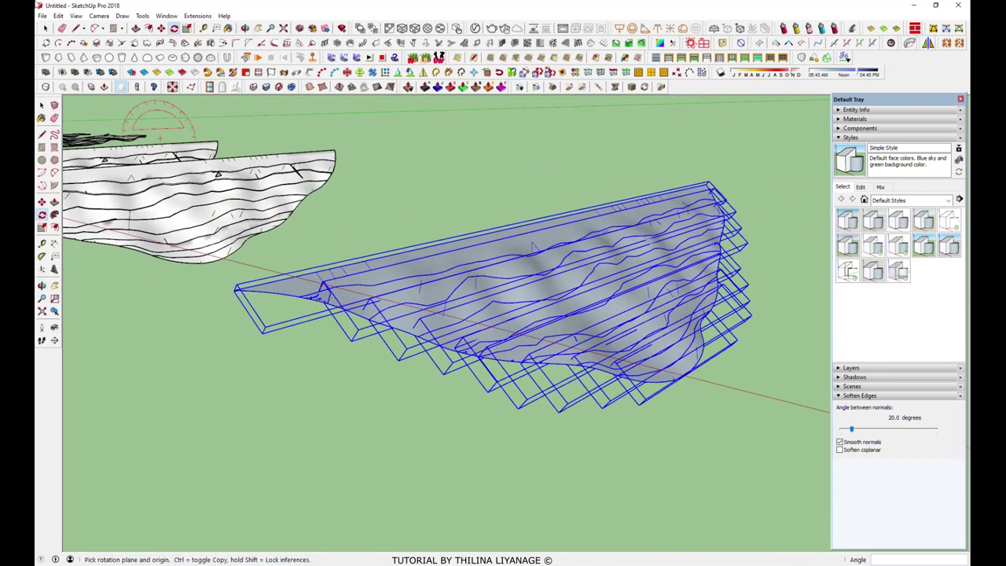
click(45, 29)
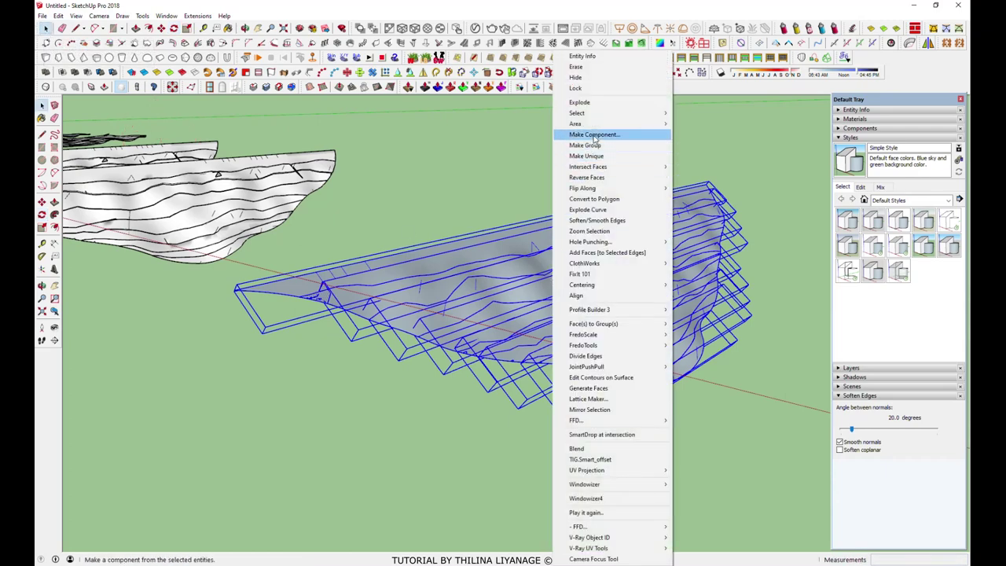
click(597, 145)
key(f)
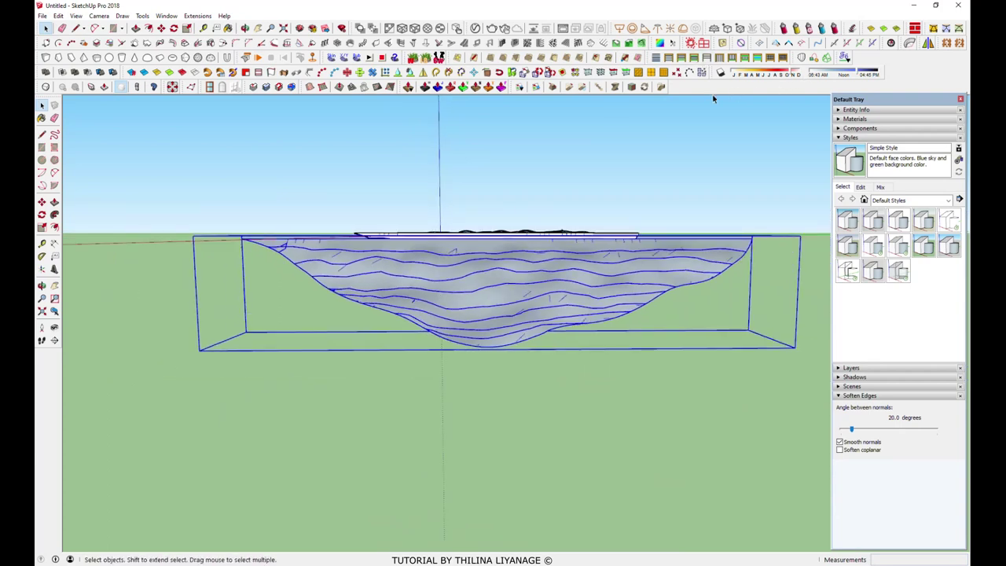
Radially bend the roof's left half -25.3° about the top-edge midpoint, then reselect the roof
click(658, 87)
middle_drag(635, 213, 629, 196)
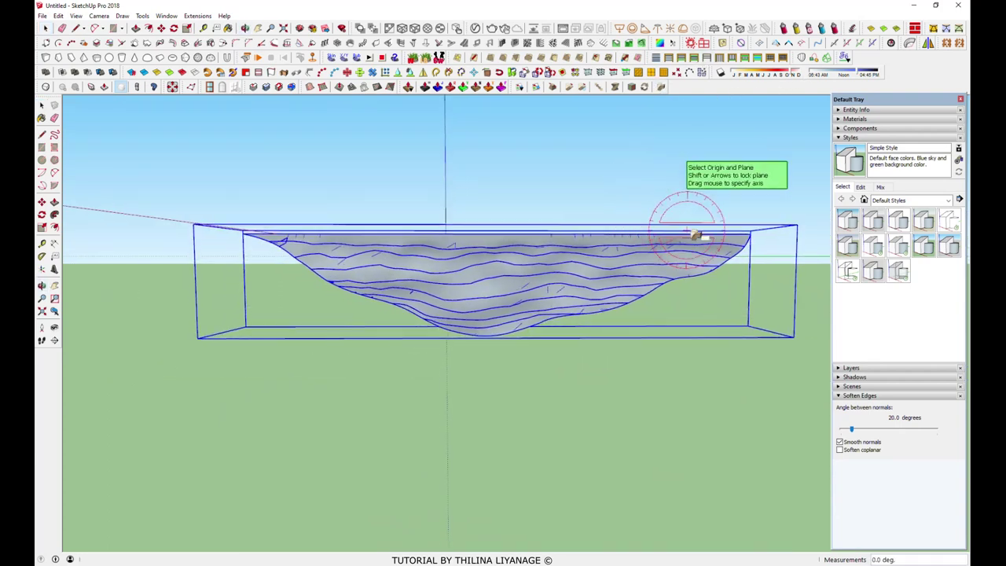
click(719, 227)
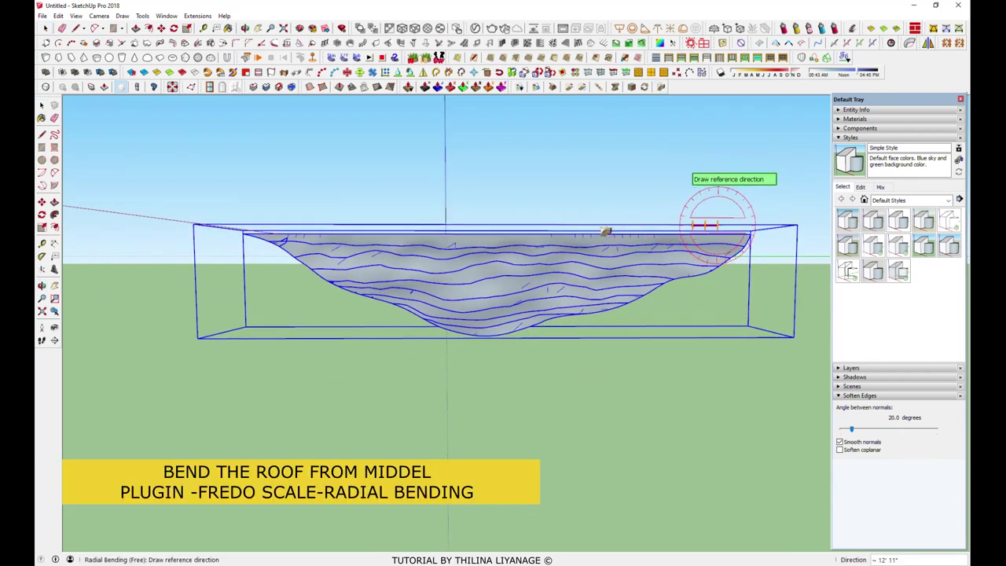
click(254, 227)
click(290, 230)
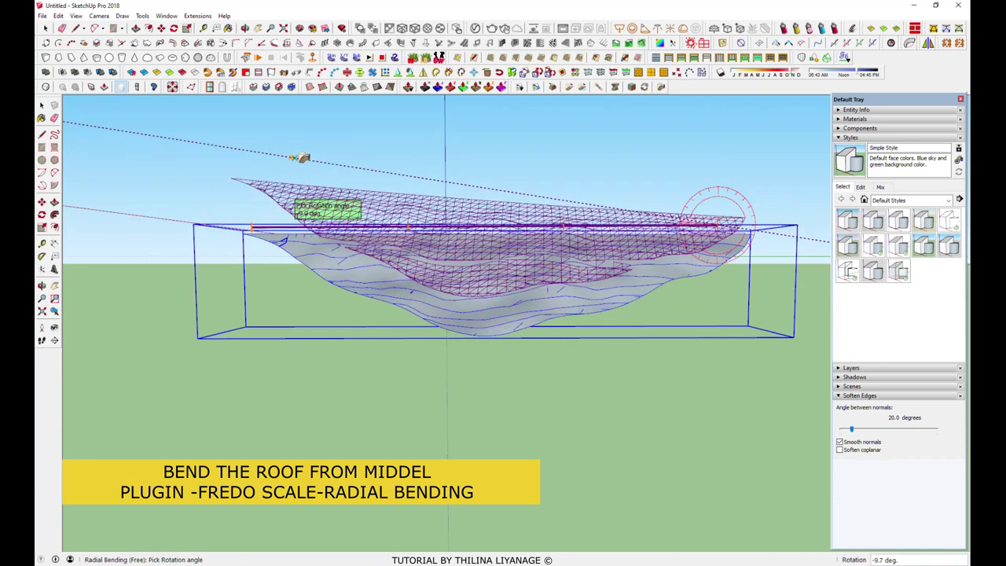
key(Escape)
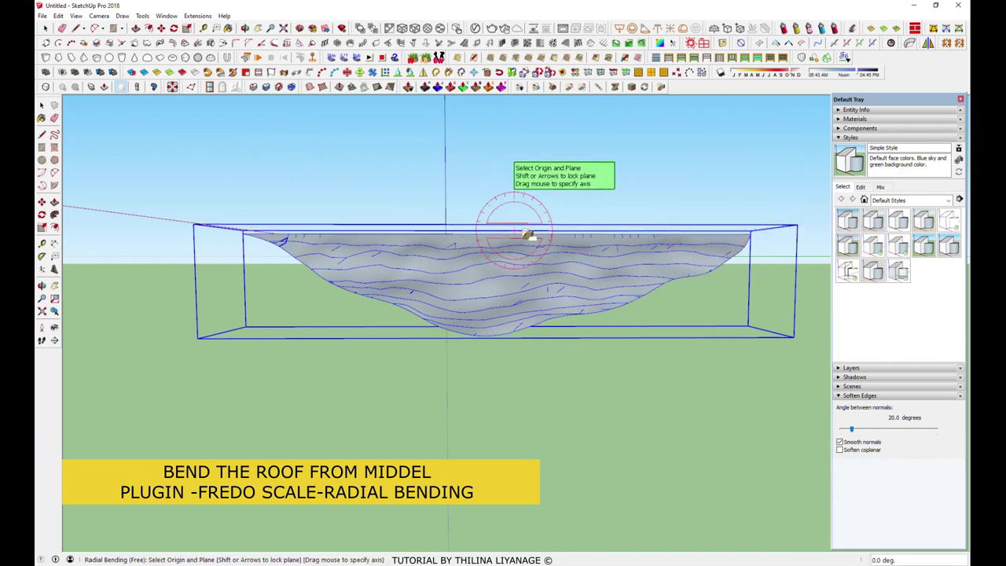
click(482, 225)
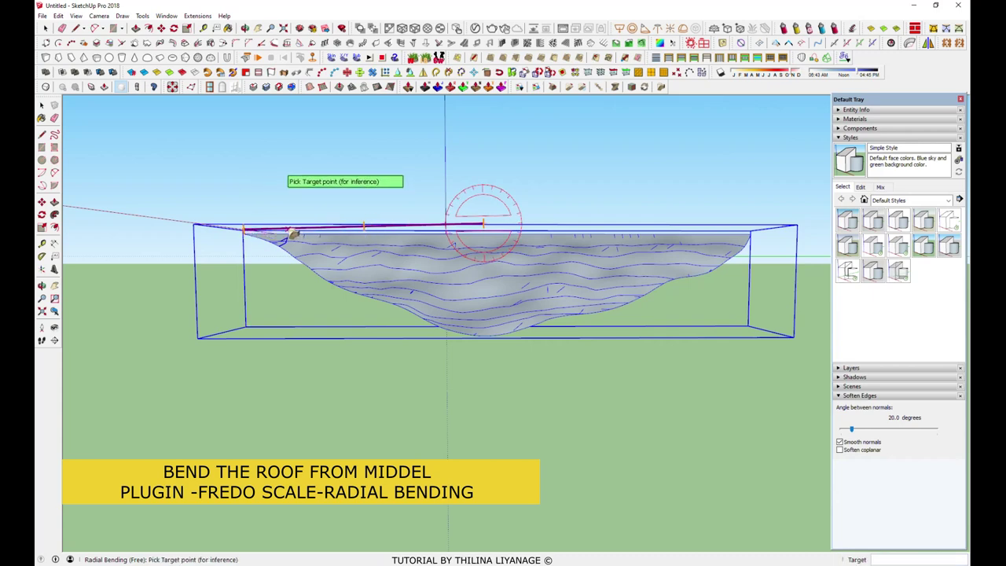
click(288, 230)
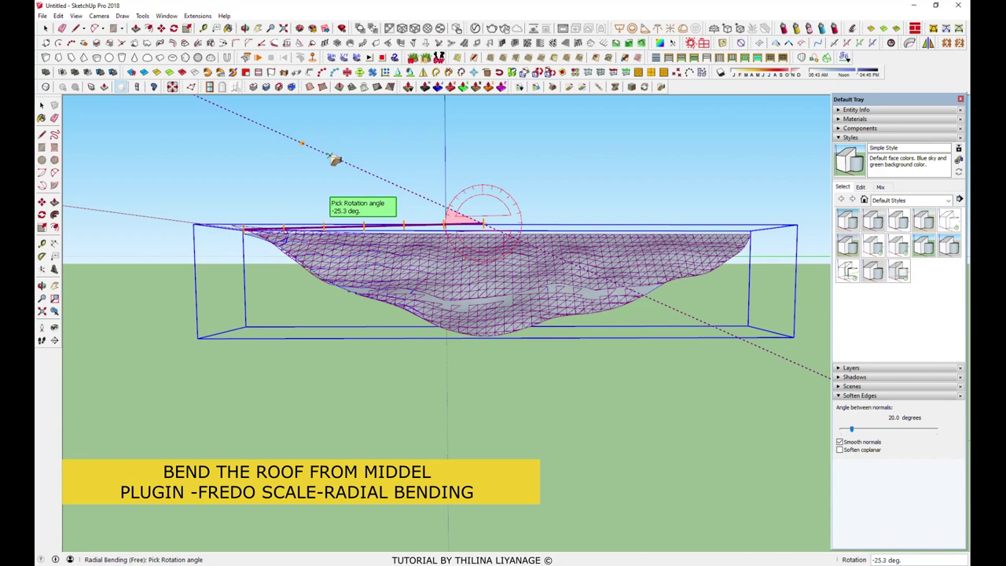
click(335, 159)
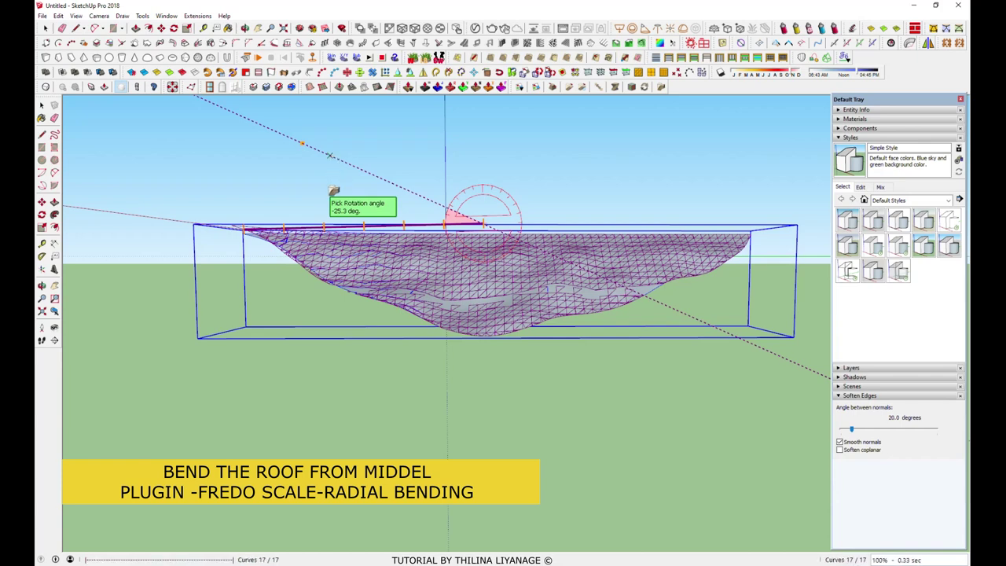
key(space)
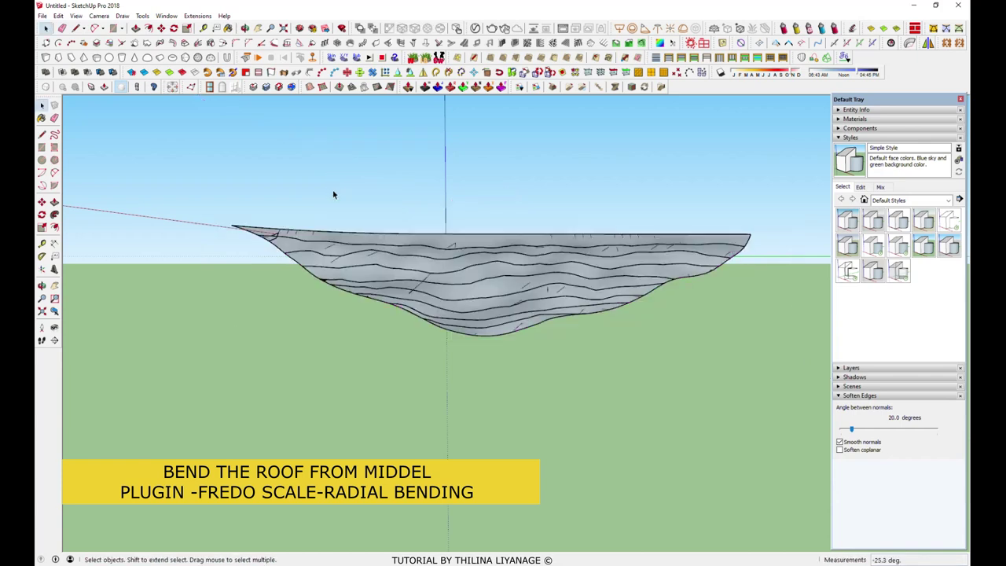
click(638, 262)
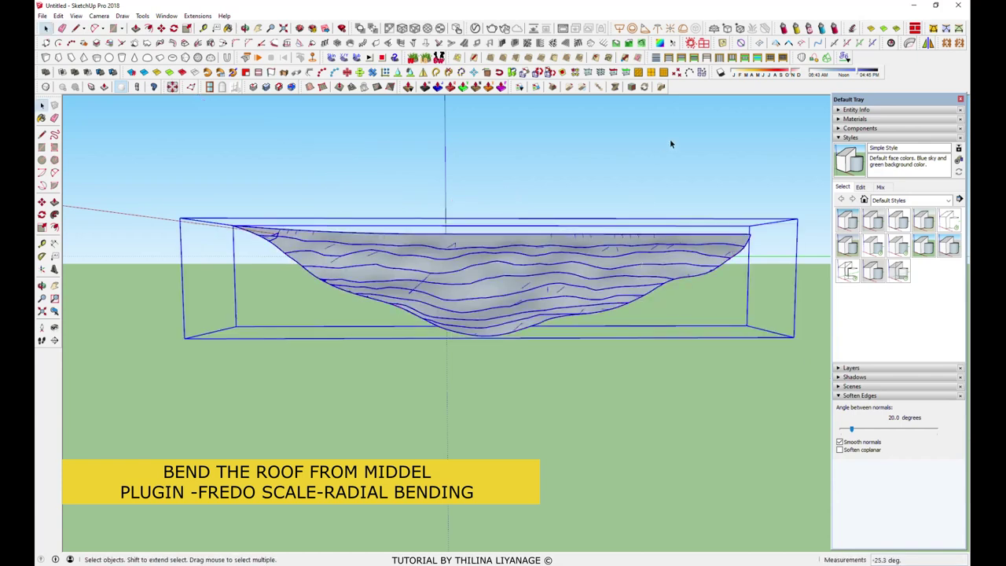
Apply a second Radial Bending about the top-edge midpoint, aimed toward the right end
click(661, 87)
click(554, 227)
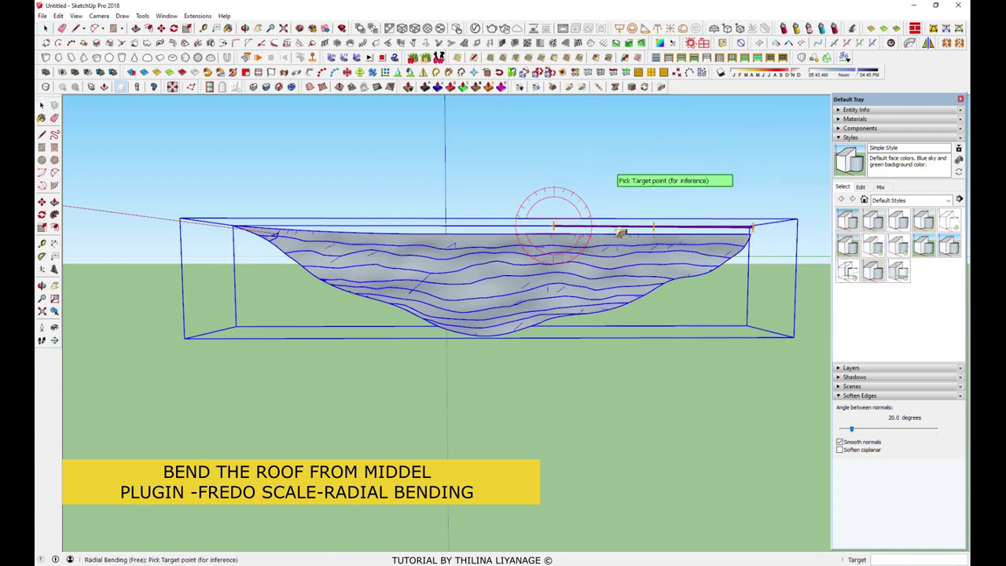
click(627, 228)
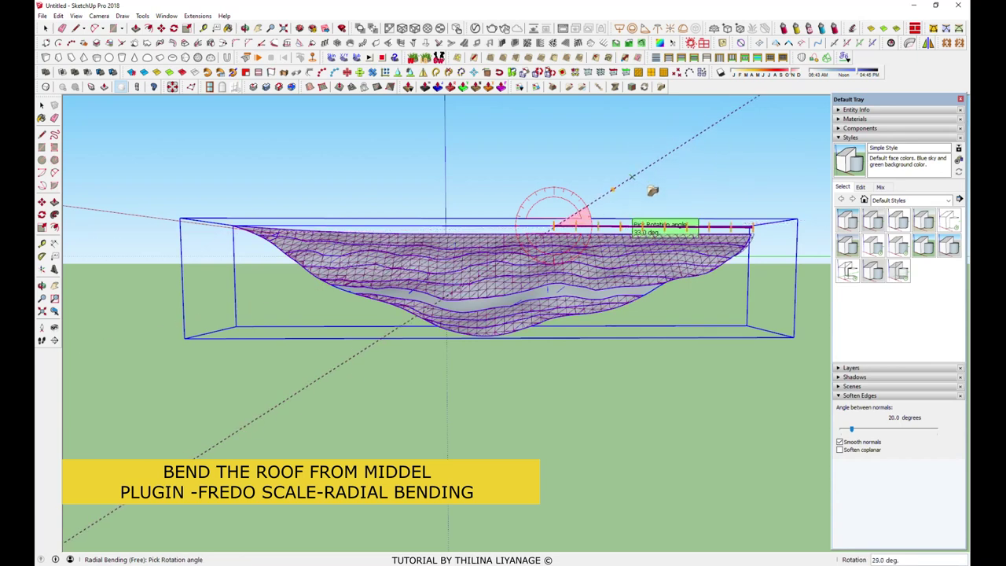
click(666, 206)
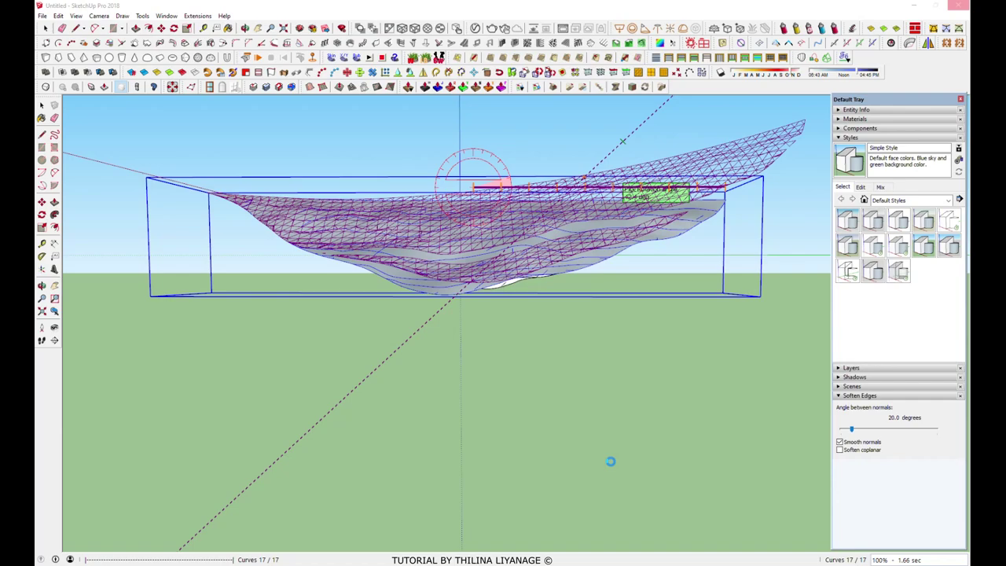
Copy the bent roof mesh to the right with Move plus Ctrl
mouse_move(610, 461)
middle_down()
mouse_move(804, 285)
mouse_move(508, 317)
mouse_move(292, 353)
mouse_move(572, 317)
middle_up()
scroll(426, 337, down, 5)
mouse_move(427, 338)
middle_down()
mouse_move(621, 376)
mouse_move(539, 322)
mouse_move(651, 336)
mouse_move(395, 270)
mouse_move(505, 375)
mouse_move(543, 333)
middle_up()
scroll(622, 376, down, 3)
scroll(651, 337, up, 3)
scroll(433, 205, up, 3)
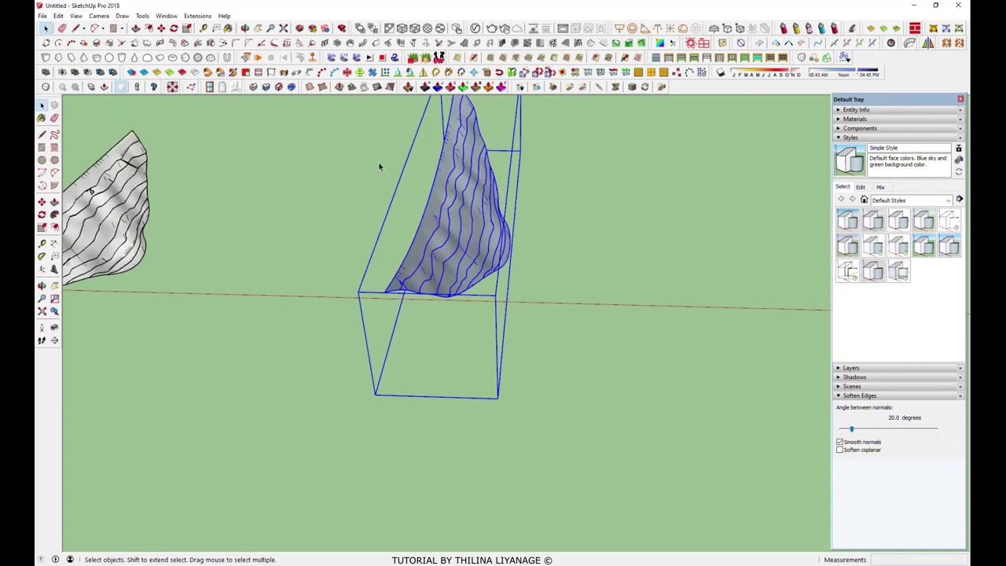
key(m)
key(ctrl)
click(464, 347)
scroll(464, 347, down, 3)
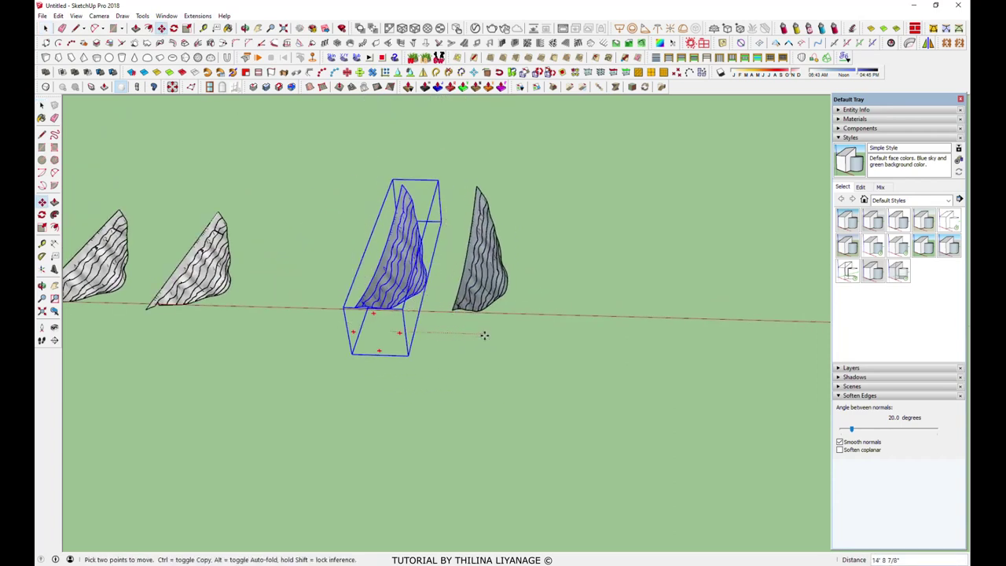
Select the copied roof pieces and start erasing stray edges along the seam
drag(663, 202, 573, 364)
right_click(581, 365)
key(Escape)
click(689, 312)
scroll(595, 288, up, 3)
key(e)
drag(493, 273, 528, 250)
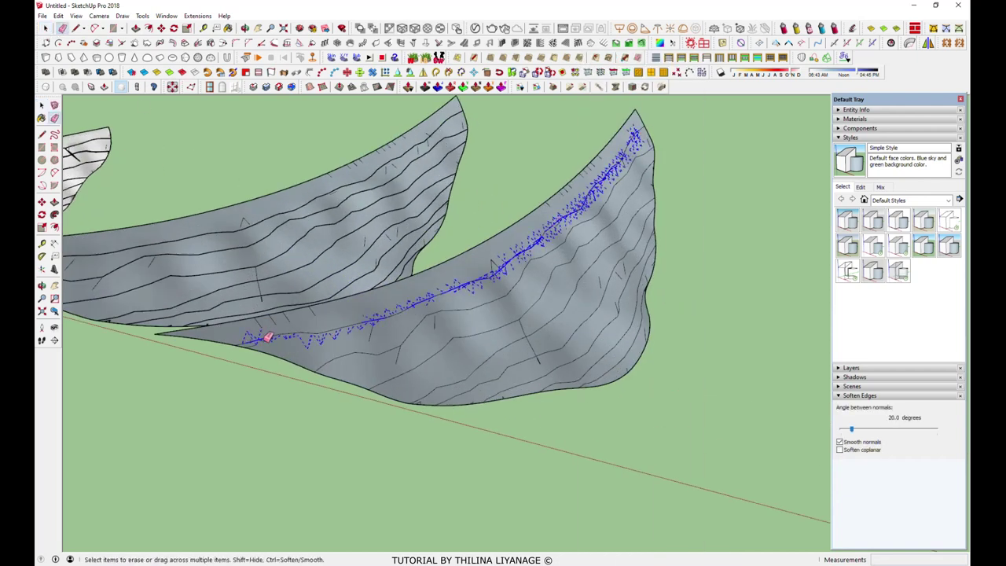
Erase all the stray seam edges along the bent roof's centre crease up to the ridge
drag(376, 317, 370, 322)
drag(318, 367, 425, 322)
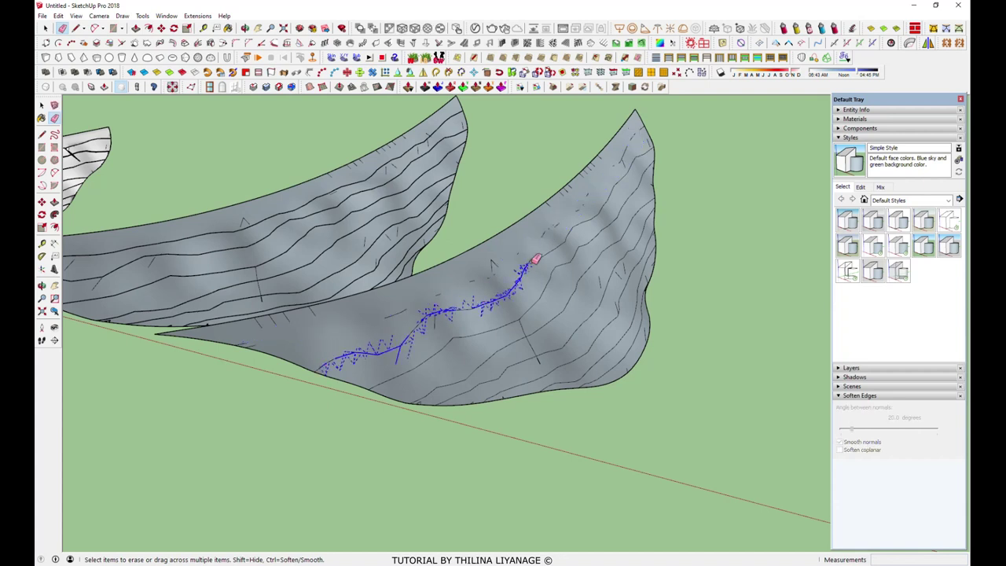
drag(628, 171, 651, 163)
mouse_move(466, 336)
mouse_down()
mouse_move(422, 375)
mouse_move(541, 327)
mouse_up()
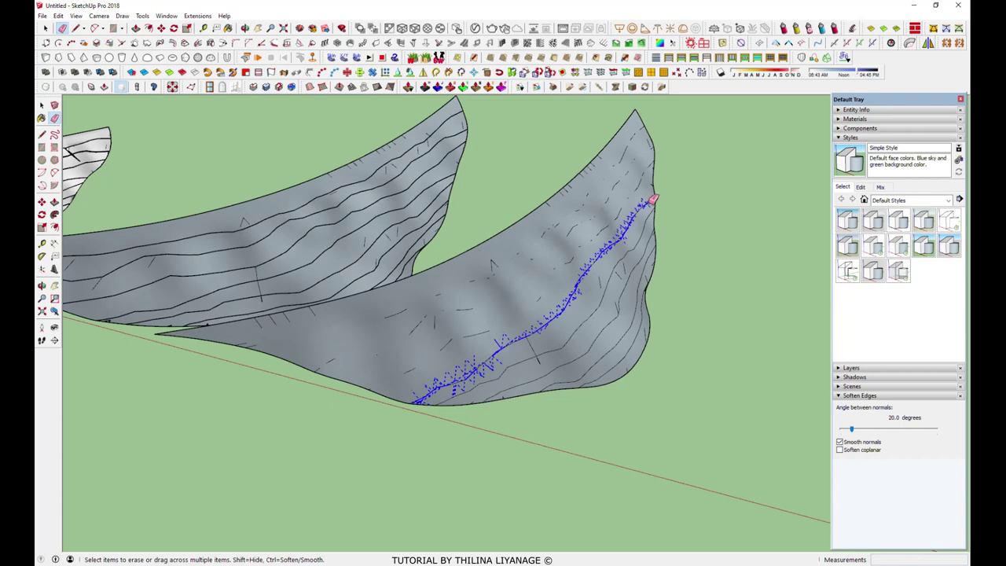
drag(649, 212, 608, 286)
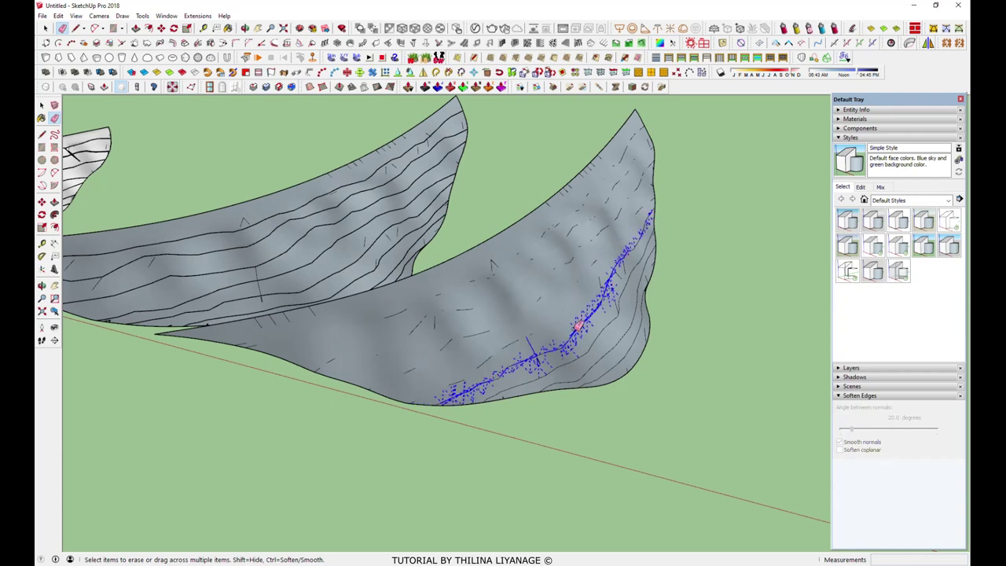
scroll(652, 236, up, 3)
scroll(629, 283, up, 2)
mouse_move(623, 291)
mouse_down()
mouse_move(665, 259)
mouse_move(595, 477)
mouse_up()
scroll(658, 301, up, 2)
mouse_move(658, 301)
mouse_down()
mouse_move(607, 476)
mouse_move(602, 249)
mouse_up()
scroll(564, 344, down, 2)
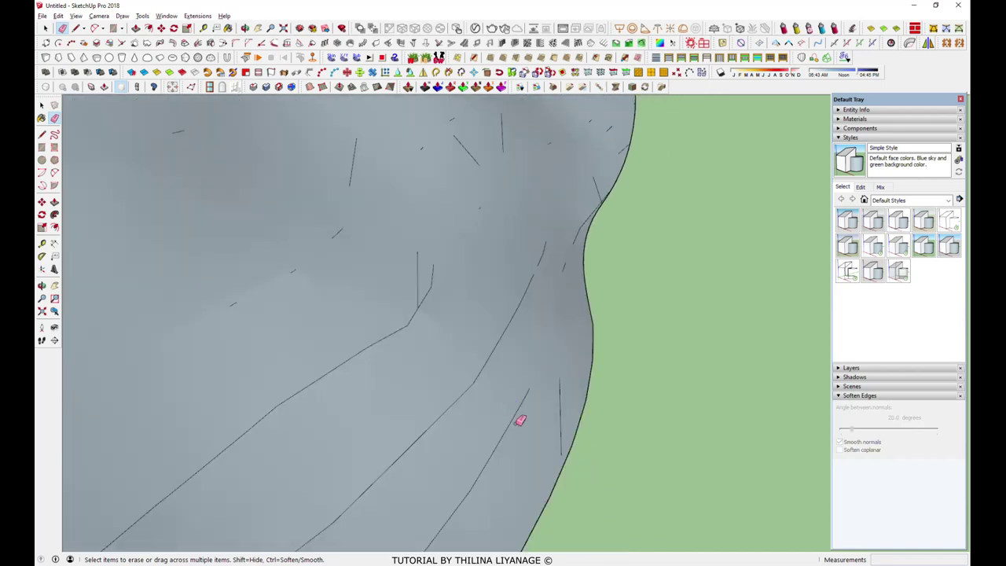
Move a copy of the roof piece to the end of the row, then return to Select
key(space)
key(m)
scroll(446, 414, down, 3)
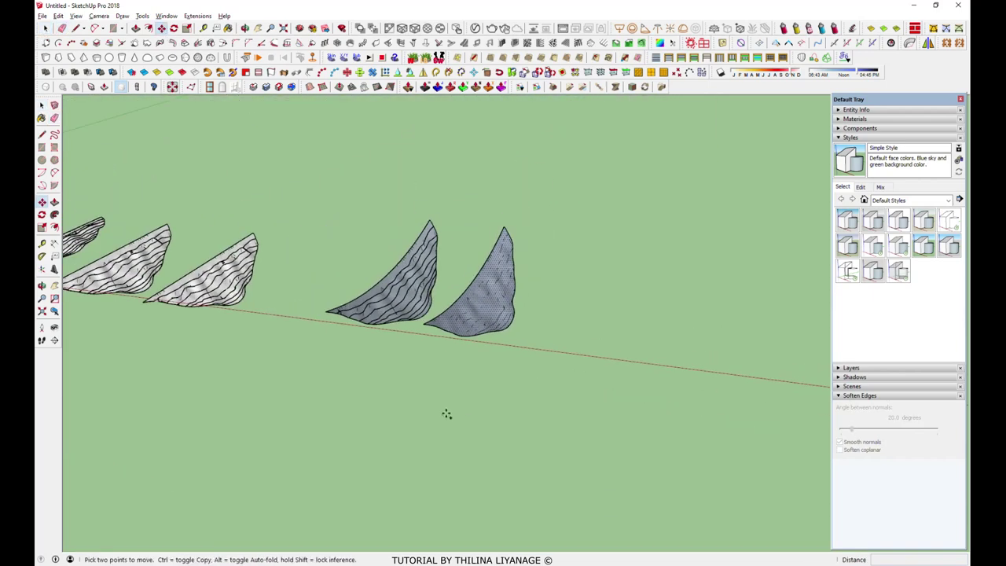
click(447, 414)
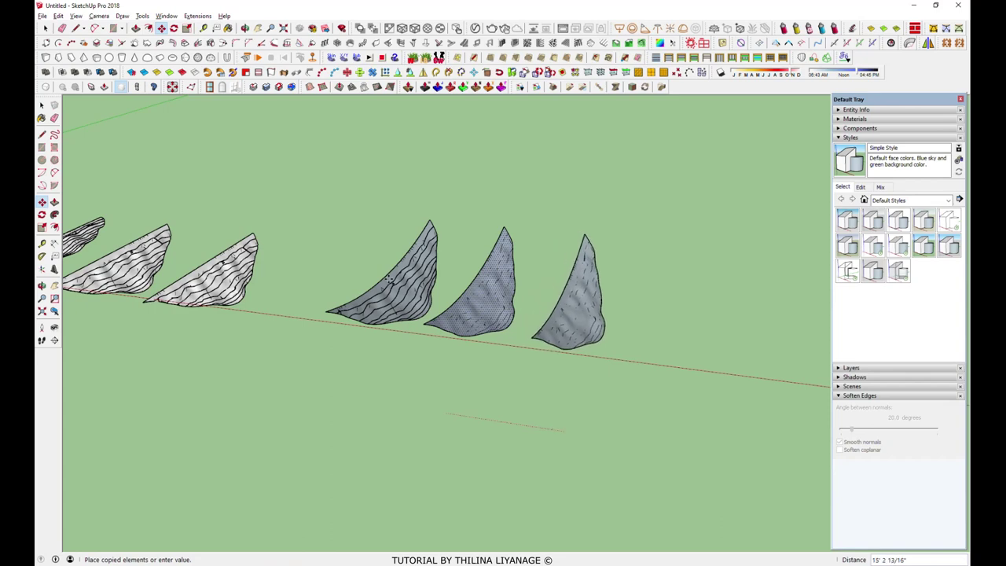
click(562, 429)
click(45, 28)
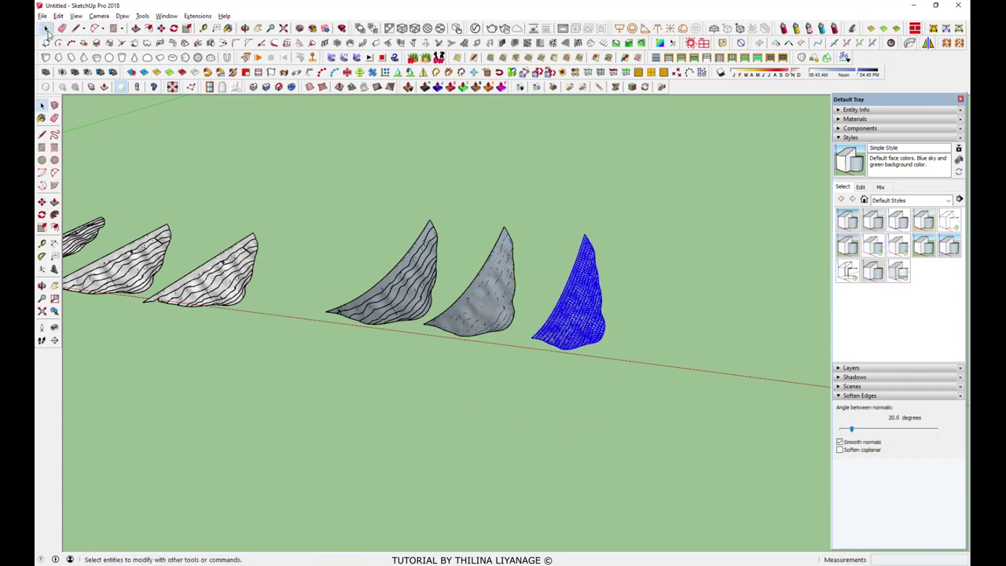
Turn on View > Hidden Geometry to show the roof copies' triangulated mesh lines
scroll(566, 346, up, 2)
scroll(565, 395, up, 2)
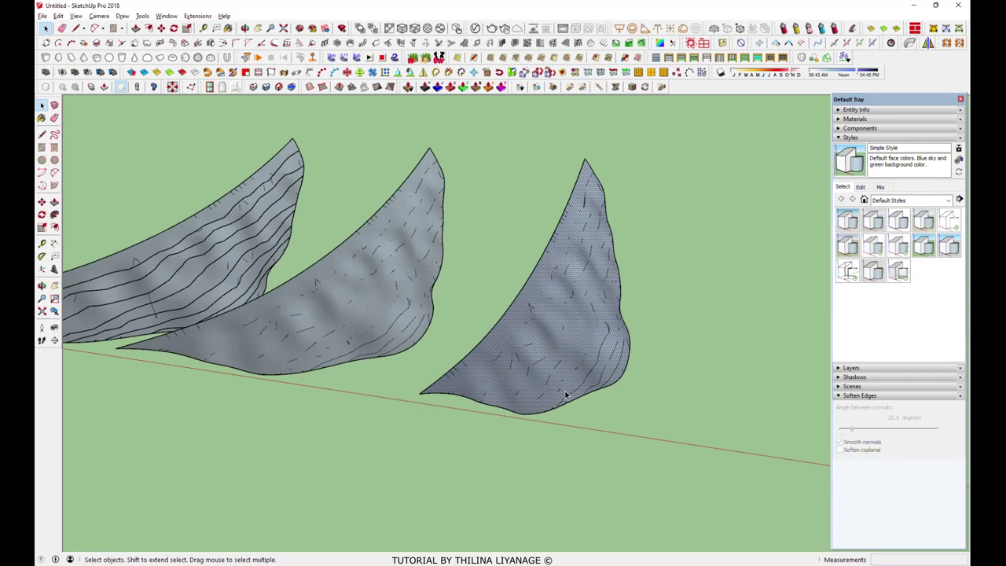
mouse_move(574, 367)
middle_down()
mouse_move(629, 281)
mouse_move(611, 314)
mouse_move(577, 329)
mouse_move(600, 337)
middle_up()
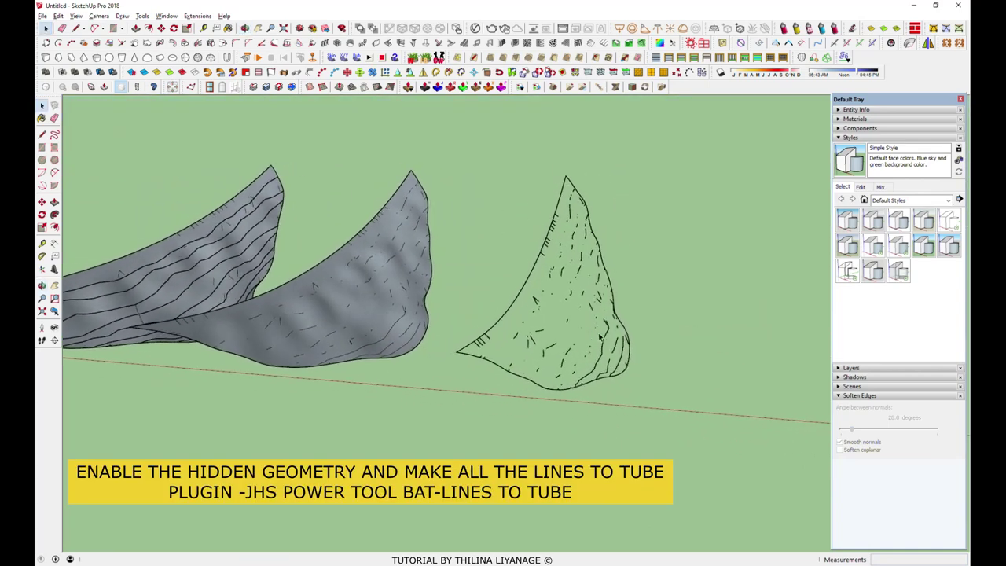
mouse_move(580, 340)
middle_down()
mouse_move(322, 377)
mouse_move(655, 378)
mouse_move(587, 377)
middle_up()
click(75, 16)
click(105, 52)
scroll(591, 375, up, 3)
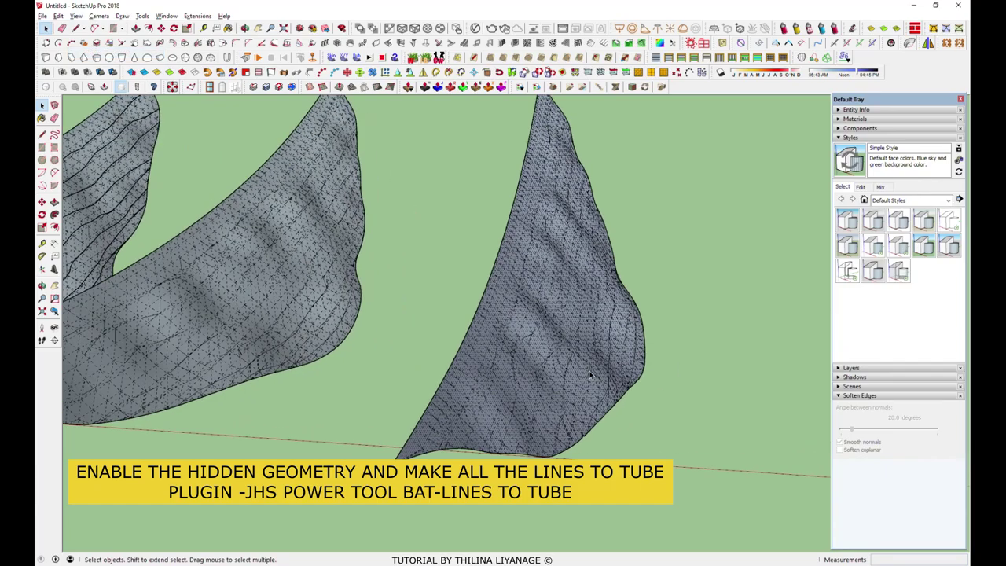
scroll(591, 369, up, 3)
Window-select the entire mesh of the rightmost roof piece and orbit to inspect it
mouse_move(591, 370)
middle_down()
mouse_move(483, 355)
mouse_move(342, 381)
mouse_move(652, 377)
mouse_move(579, 373)
middle_up()
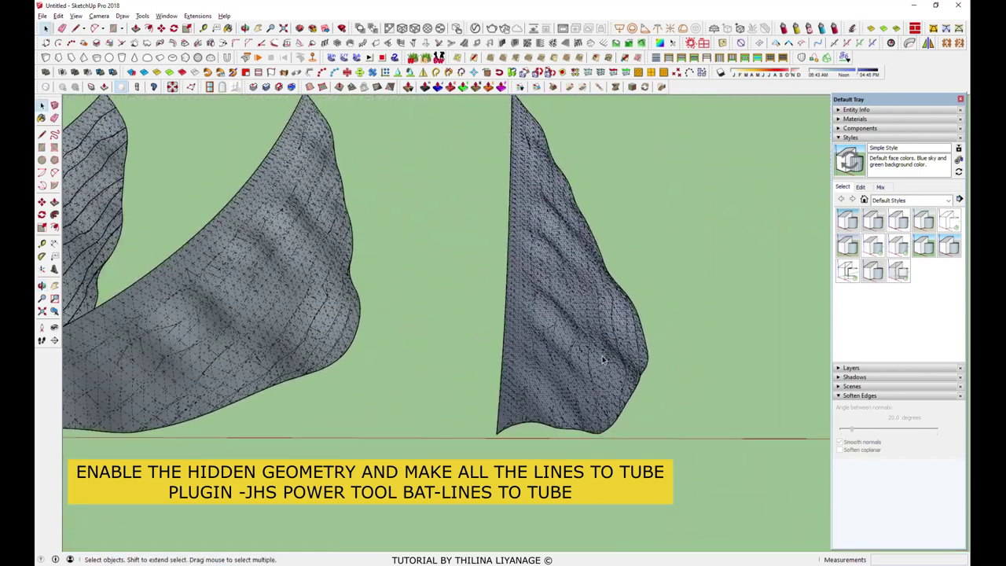
scroll(602, 360, down, 2)
scroll(550, 330, down, 2)
middle_drag(517, 314, 512, 174)
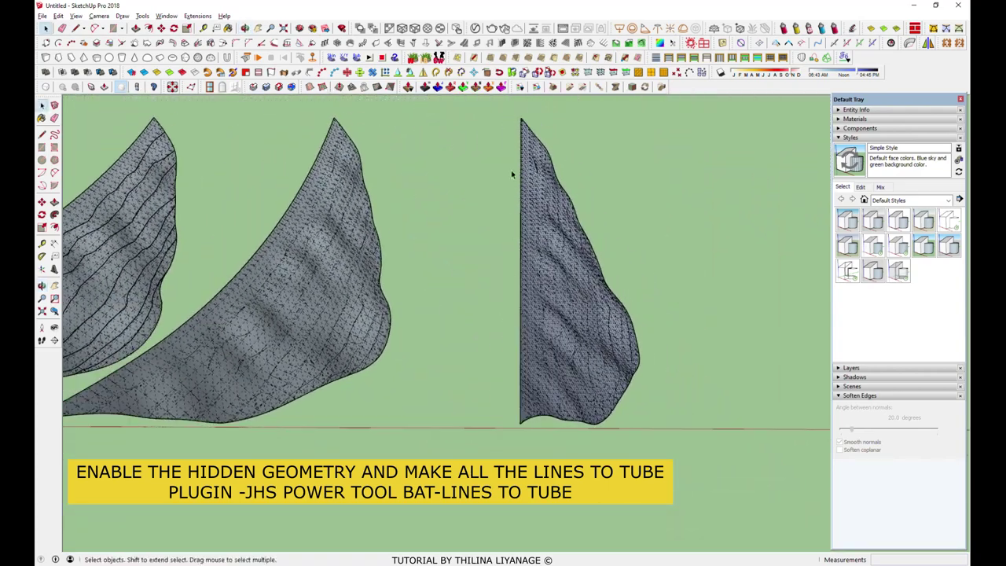
drag(491, 116, 690, 474)
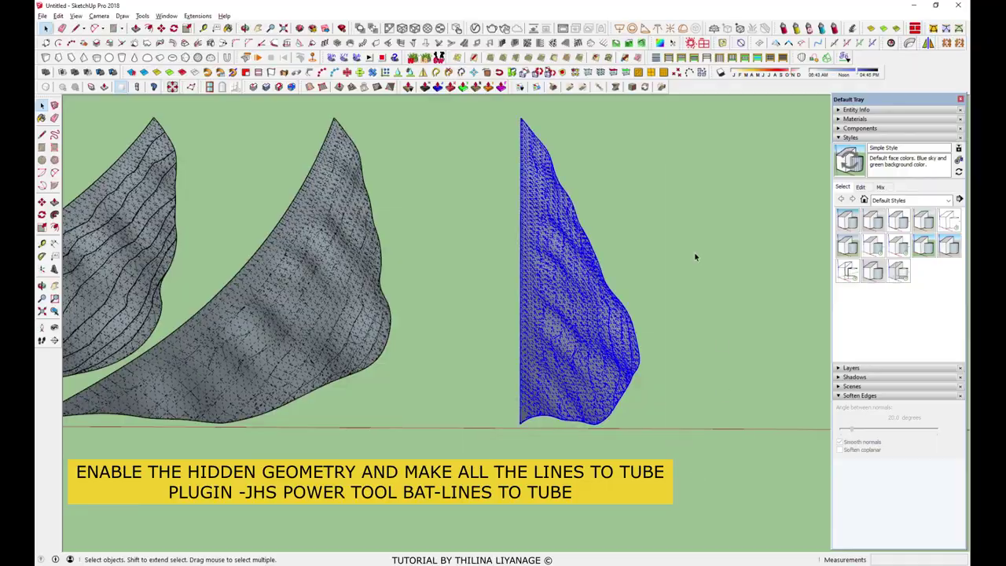
scroll(560, 316, up, 3)
mouse_move(560, 316)
middle_down()
mouse_move(262, 299)
mouse_move(248, 346)
mouse_move(346, 354)
mouse_move(512, 346)
mouse_move(471, 298)
middle_up()
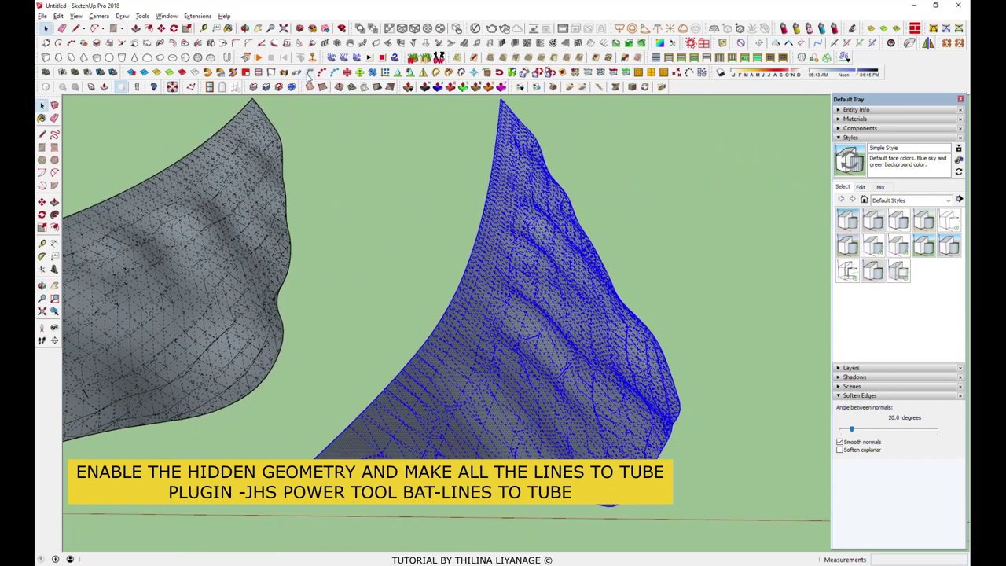
Convert the rightmost roof surface's edges into tubes with diameter 2 and precision 10
click(310, 72)
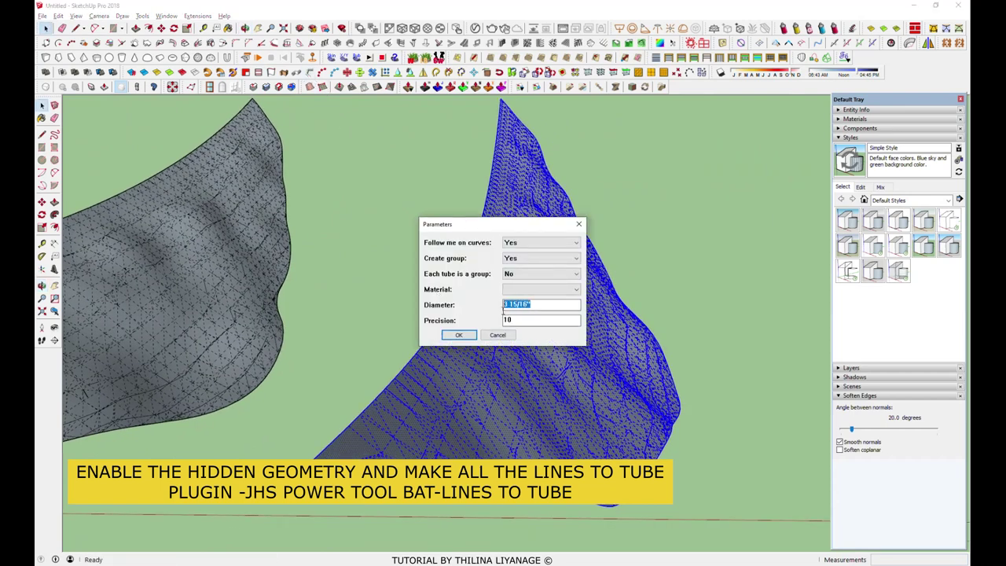
click(462, 336)
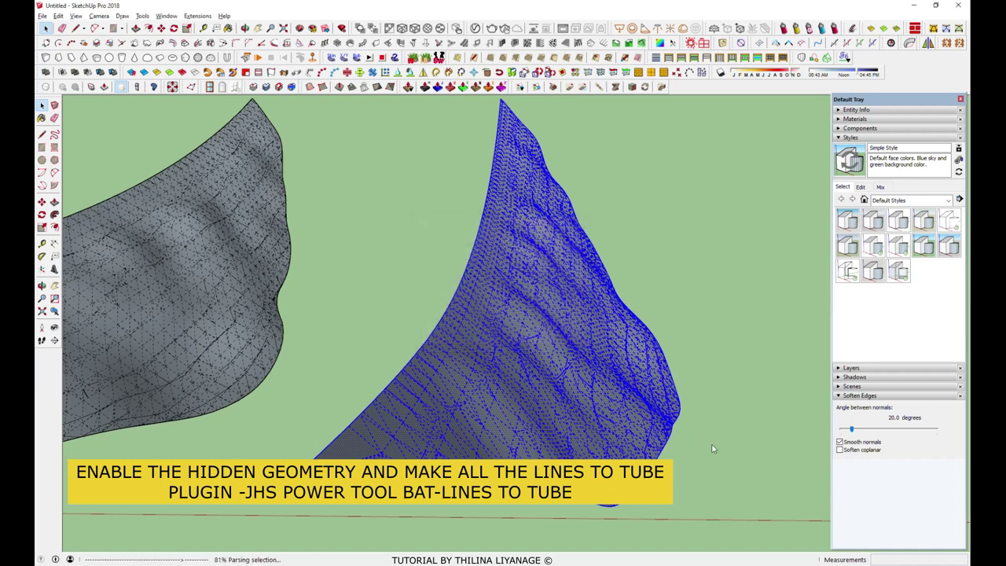
middle_drag(681, 459, 456, 539)
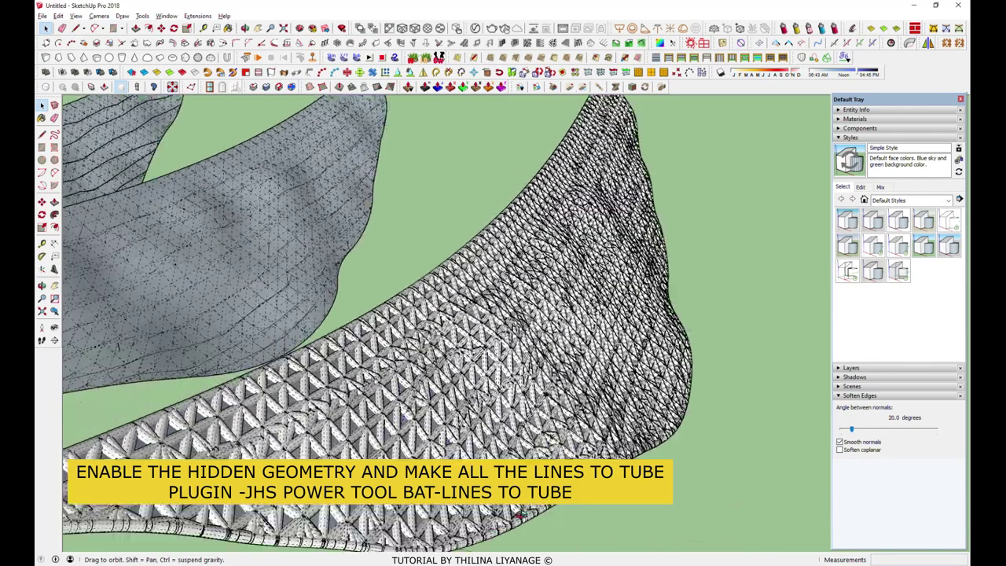
scroll(440, 314, up, 3)
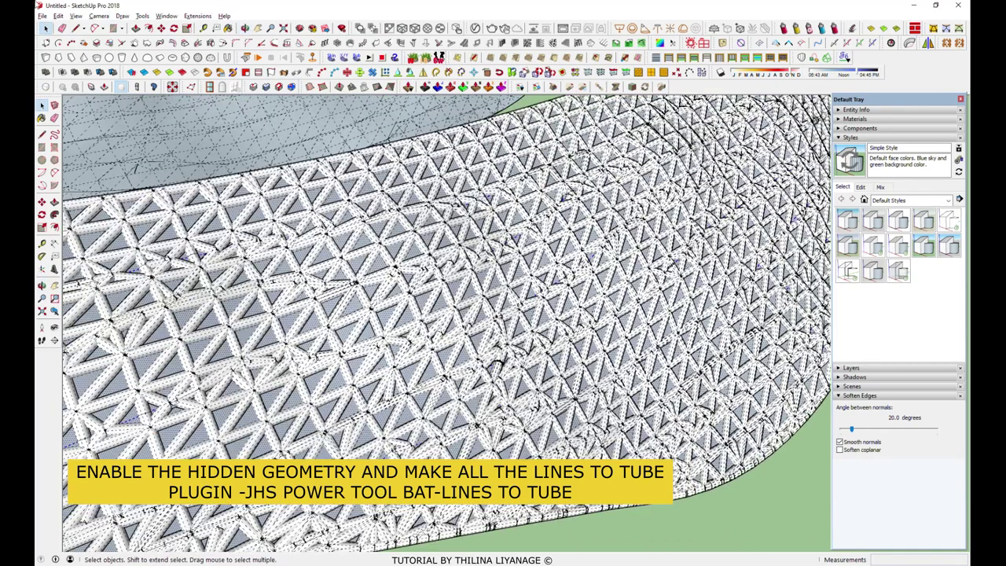
Turn off hidden geometry display and orbit around the new tube lattice
click(75, 16)
click(95, 53)
mouse_move(291, 346)
middle_down()
mouse_move(329, 351)
mouse_move(491, 309)
mouse_move(582, 271)
middle_up()
scroll(562, 425, down, 3)
scroll(550, 420, down, 3)
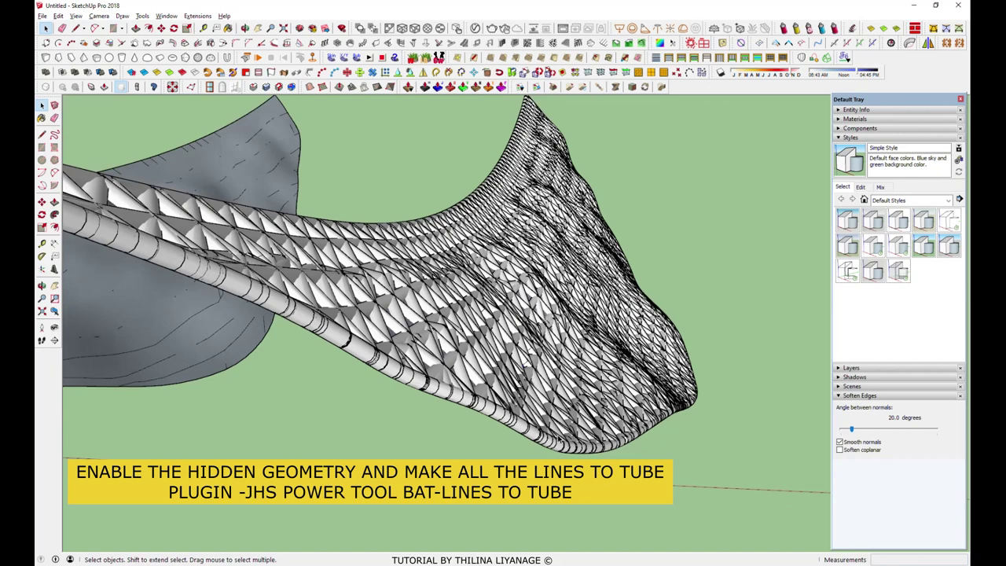
scroll(542, 421, down, 3)
scroll(389, 368, down, 3)
mouse_move(389, 367)
middle_down()
mouse_move(487, 267)
mouse_move(579, 197)
mouse_move(605, 211)
middle_up()
scroll(610, 214, up, 2)
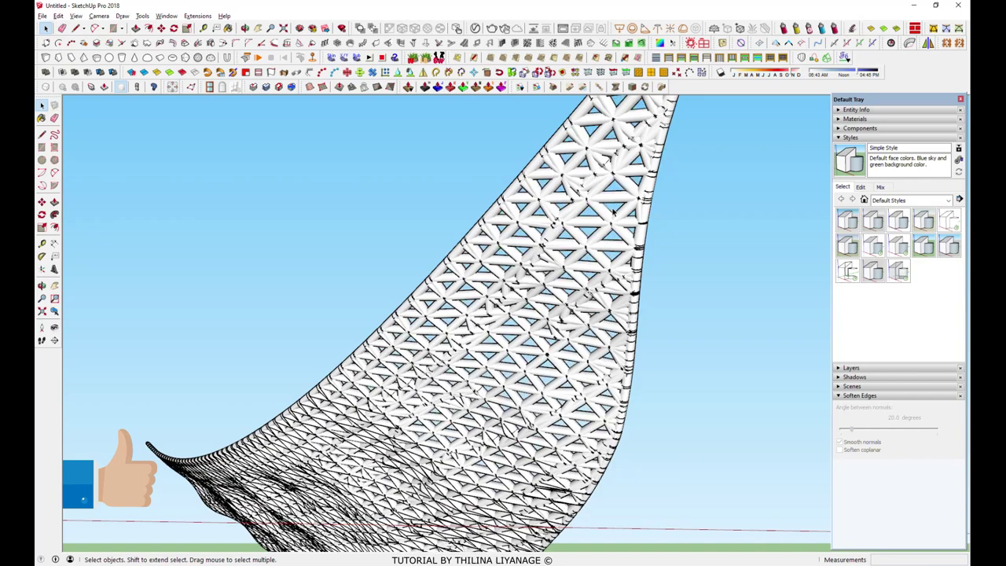
Orbit and zoom to inspect the lattice's lower tip and the row of surfaces
middle_drag(614, 212, 413, 483)
scroll(315, 523, up, 2)
scroll(303, 533, up, 2)
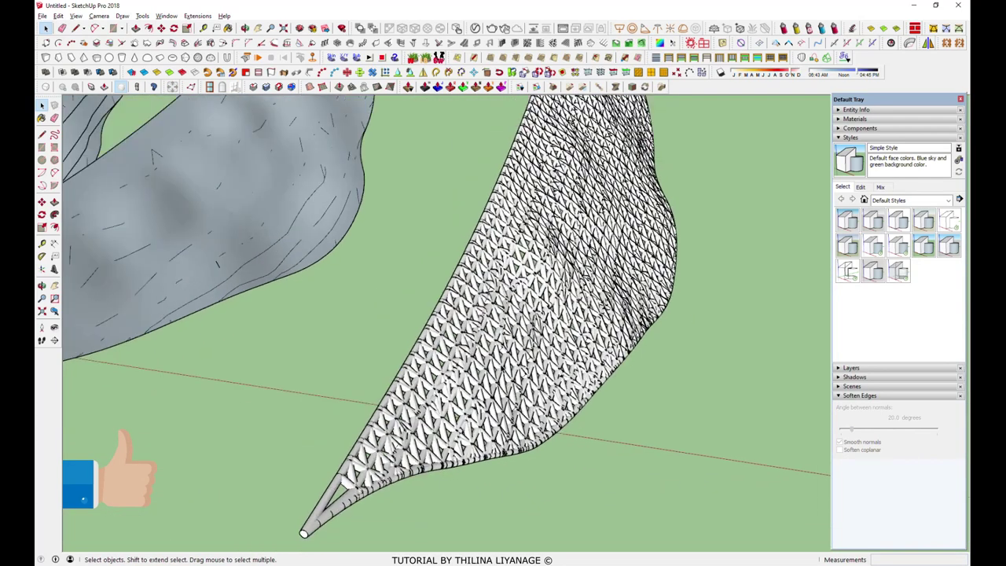
scroll(503, 369, down, 2)
scroll(503, 369, down, 1)
middle_drag(503, 369, 511, 286)
scroll(510, 287, down, 2)
scroll(510, 287, down, 2)
scroll(511, 287, down, 2)
scroll(510, 286, down, 1)
middle_drag(511, 287, 478, 377)
scroll(429, 295, up, 2)
scroll(611, 342, up, 2)
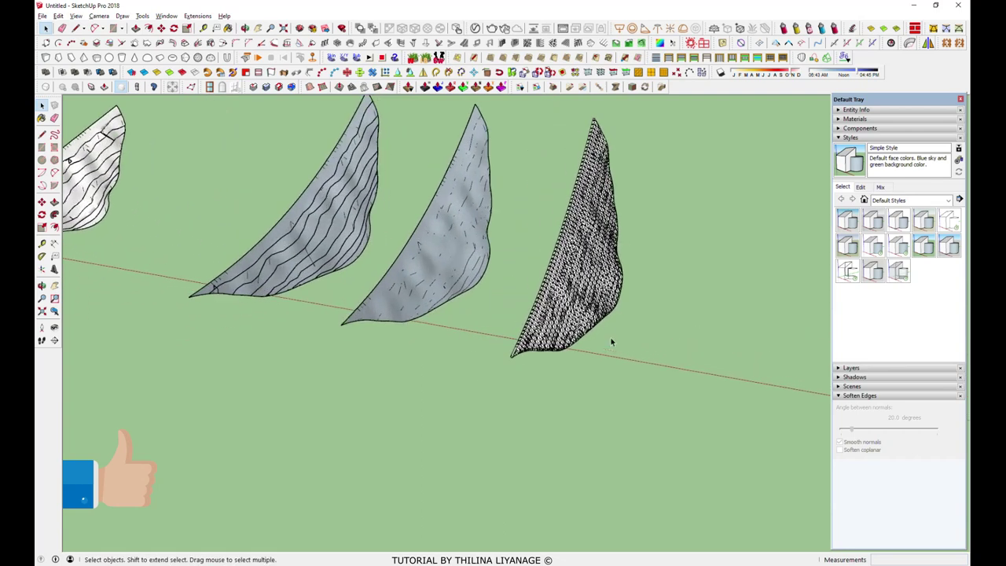
Copy the tube lattice 17' 2 3/8" further along the row
middle_drag(610, 342, 317, 338)
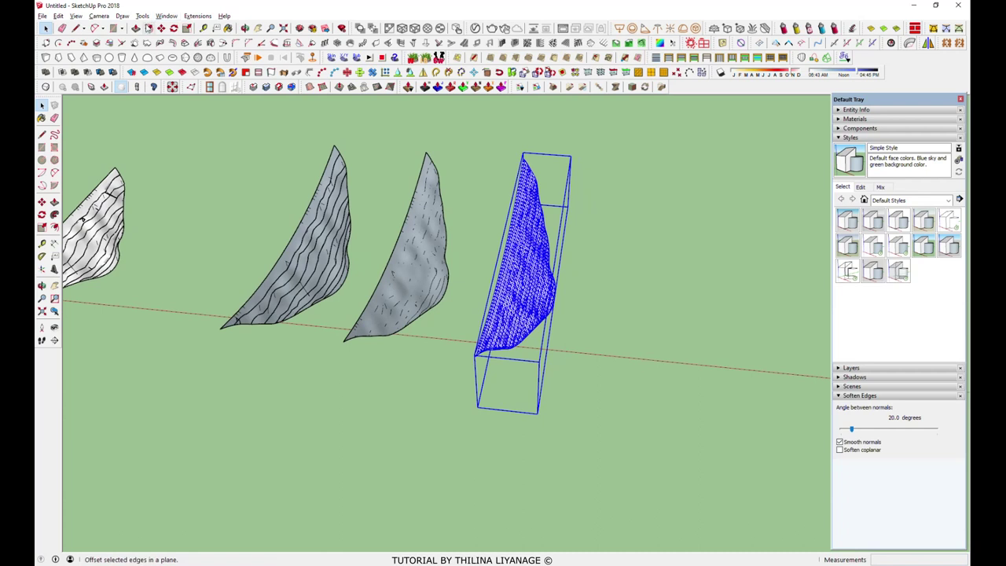
key(ctrl)
click(438, 435)
text(17' 2 3/8")
key(Return)
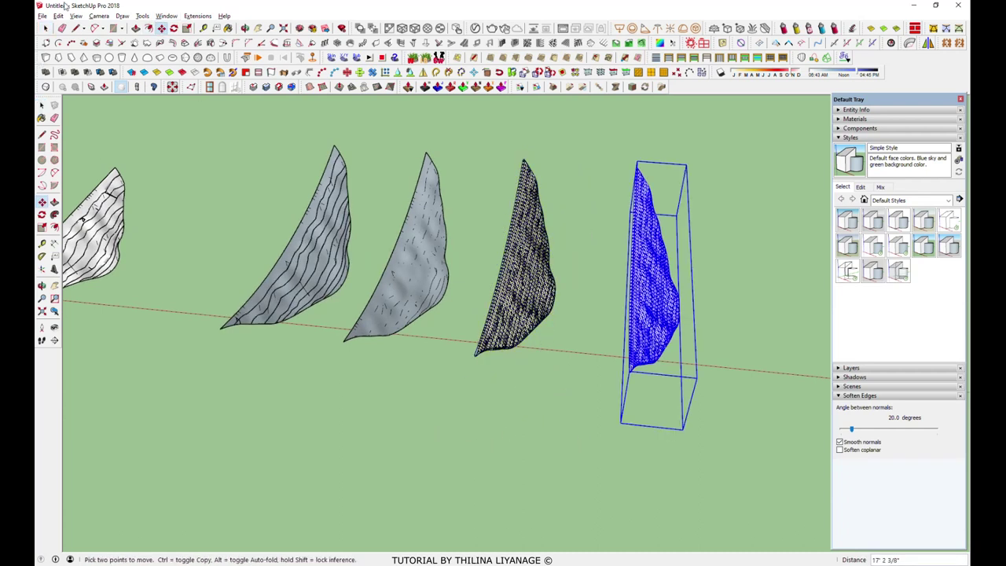
Copy the striped grey surface onto the new lattice, snapping tip to tip
click(45, 27)
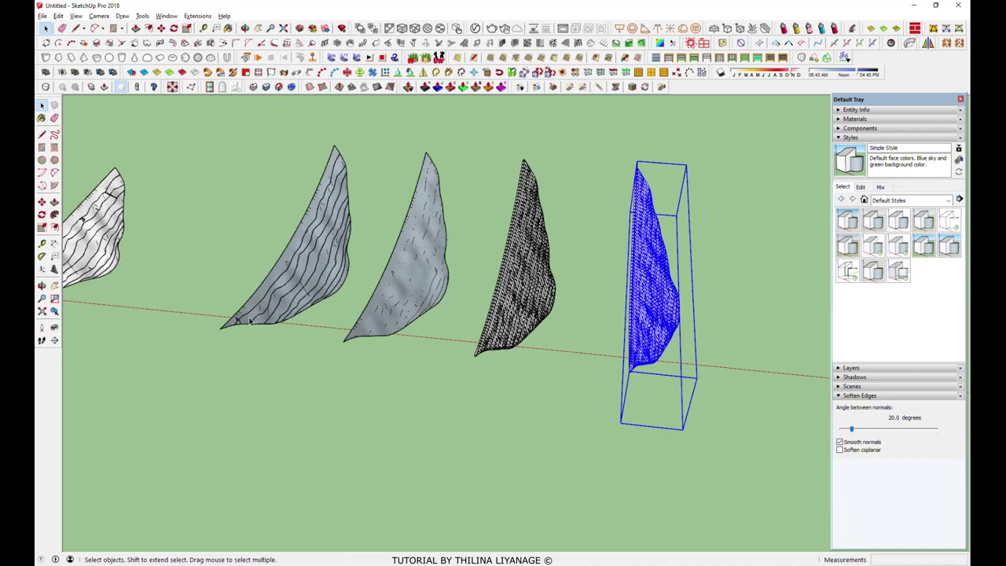
click(244, 336)
scroll(245, 336, up, 5)
click(161, 27)
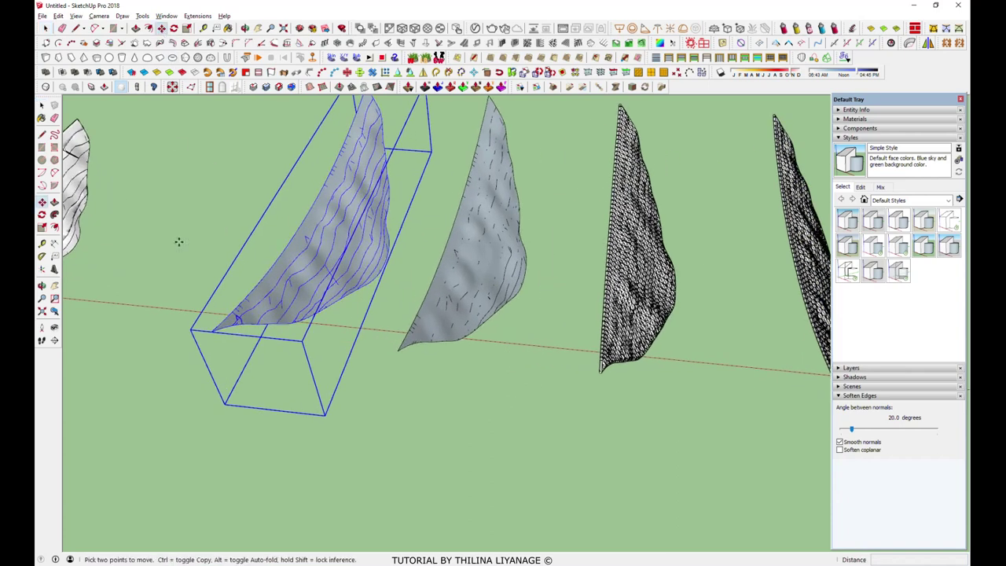
scroll(175, 312, up, 2)
key(ctrl)
click(233, 343)
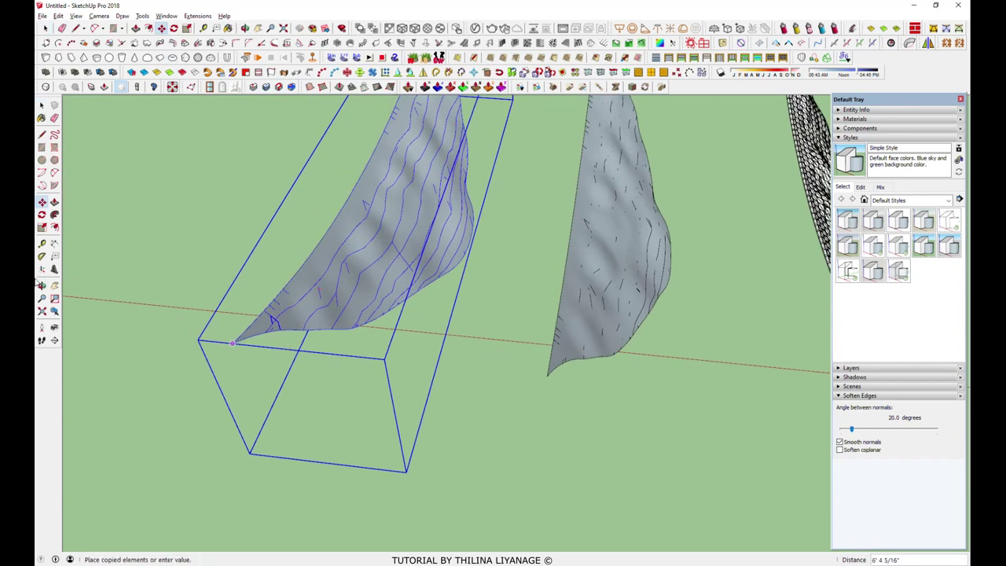
scroll(234, 343, down, 2)
scroll(617, 348, down, 2)
scroll(674, 391, up, 2)
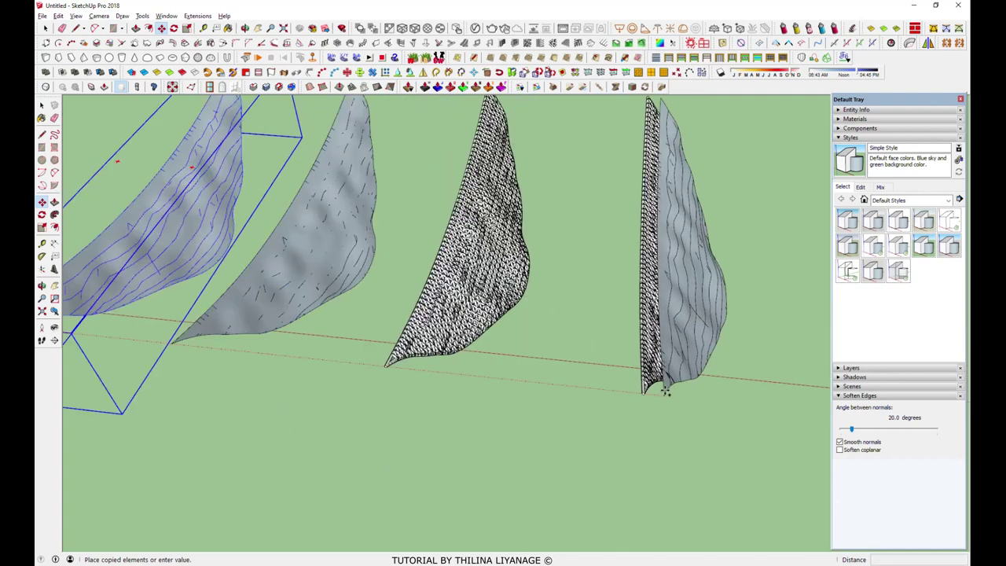
scroll(660, 393, up, 2)
scroll(628, 396, up, 2)
click(623, 395)
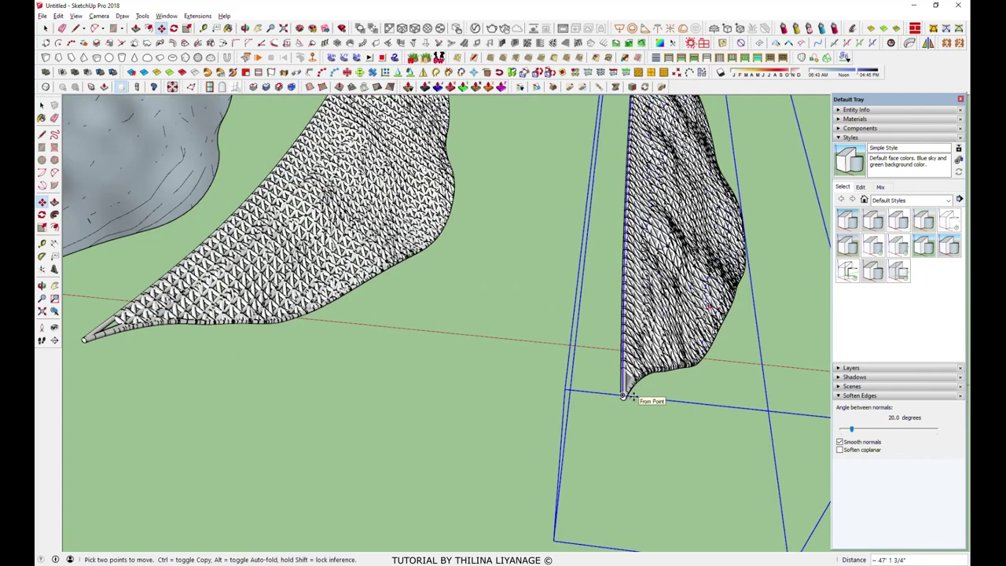
Orbit around the joined tips to check the alignment
scroll(624, 395, up, 3)
mouse_move(590, 382)
middle_down()
mouse_move(492, 363)
mouse_move(465, 383)
middle_up()
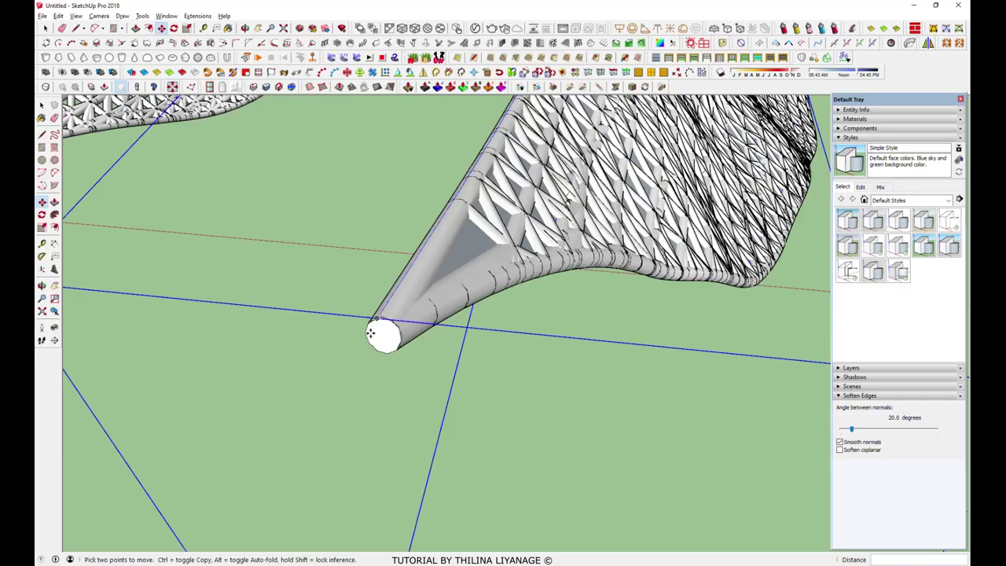
mouse_move(370, 333)
middle_down()
mouse_move(416, 253)
mouse_move(396, 382)
middle_up()
scroll(344, 479, down, 3)
key(space)
scroll(247, 366, down, 3)
scroll(683, 293, up, 4)
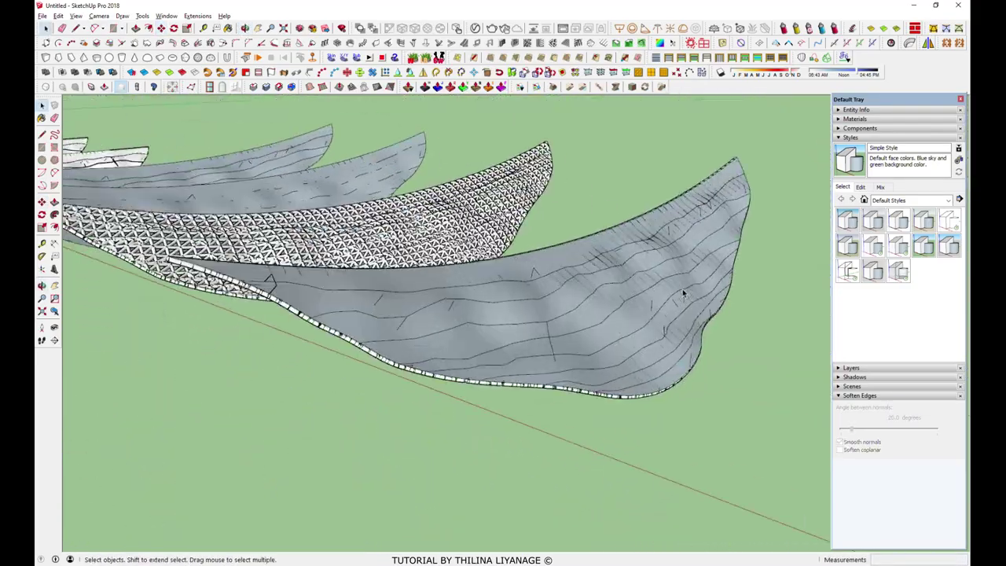
Thicken the selected grey roof panel into a 1" solid
middle_drag(682, 294, 595, 314)
scroll(528, 280, up, 3)
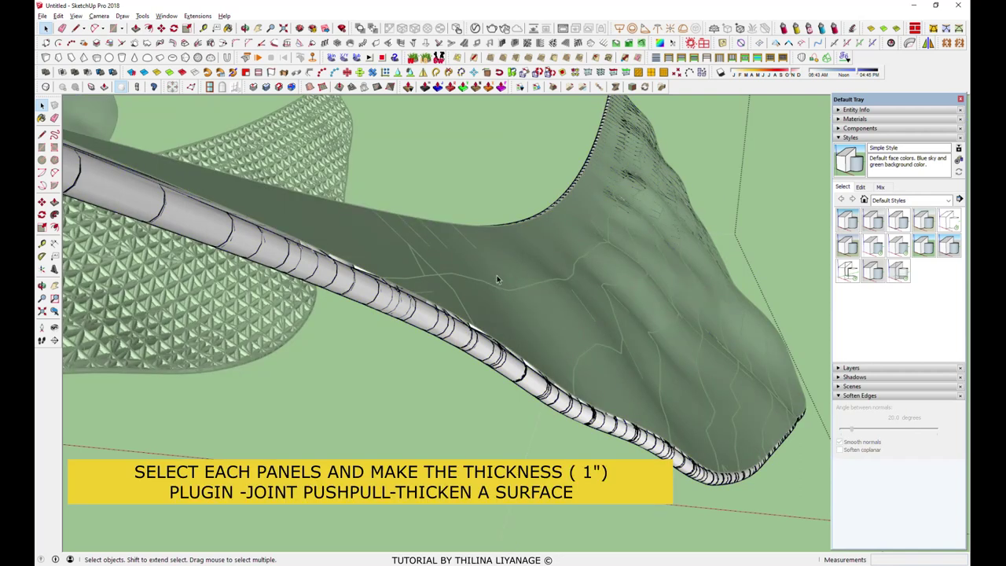
click(463, 417)
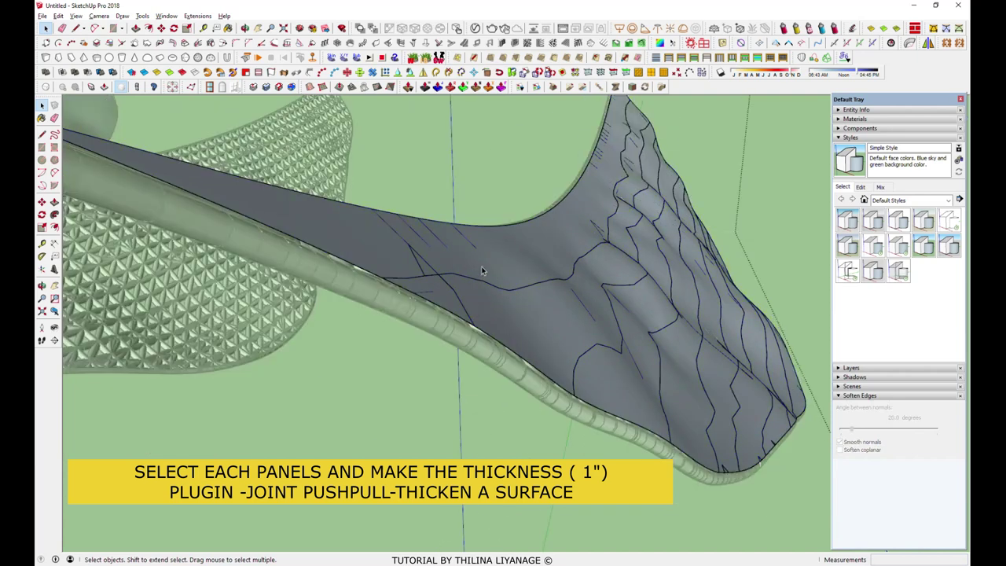
click(482, 271)
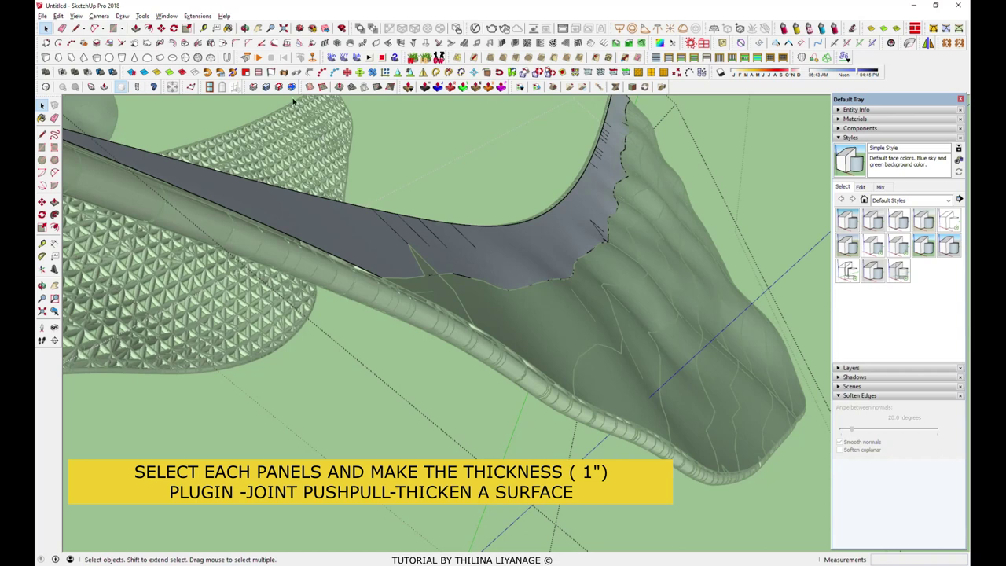
key(t)
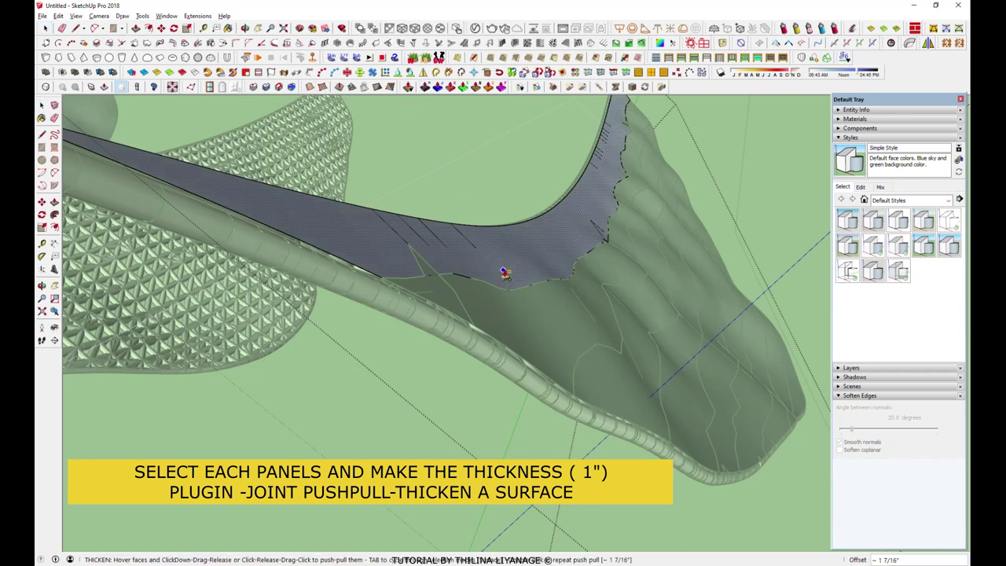
drag(510, 272, 511, 271)
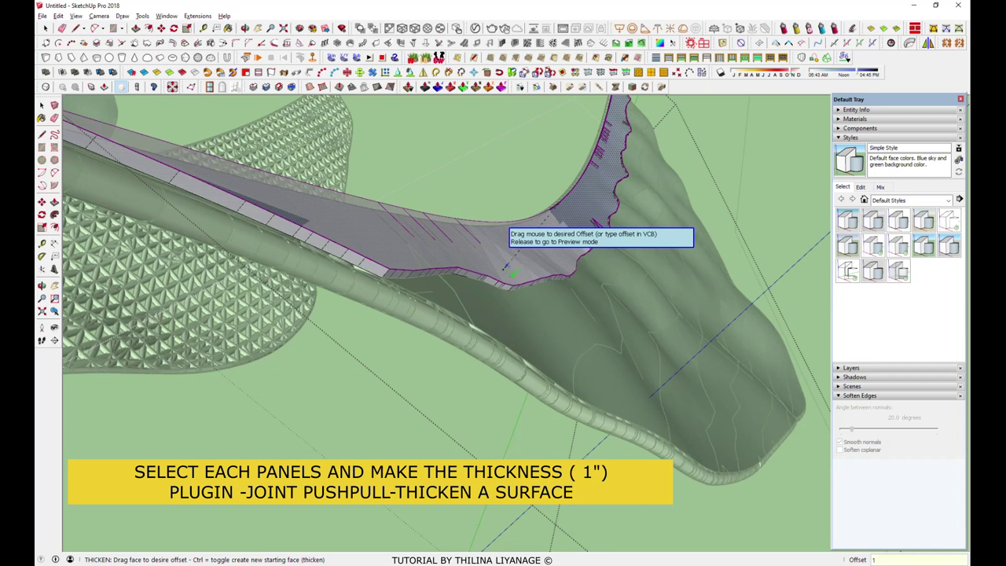
key(Return)
key(Return)
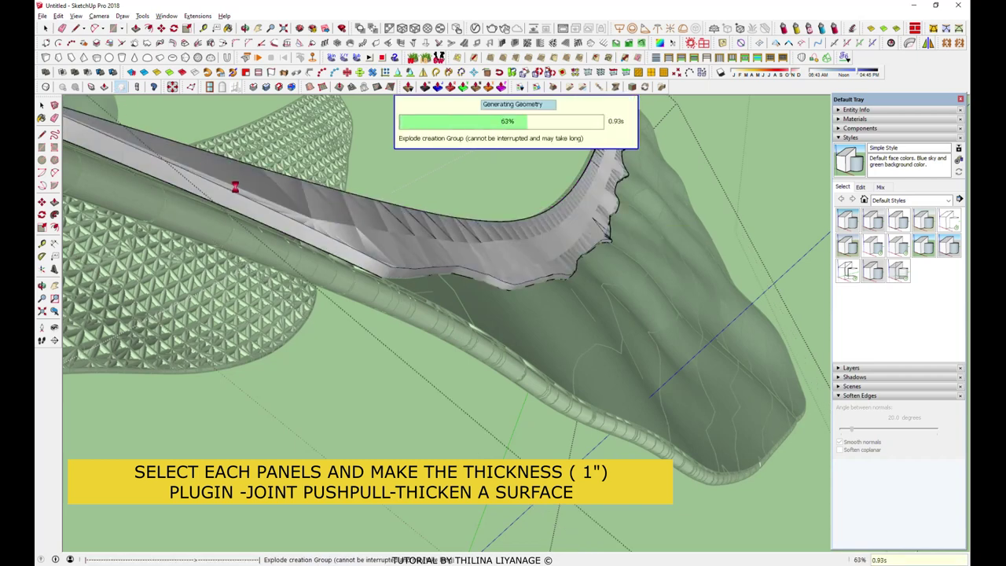
Open the roof shell group and its panel groups for editing
click(45, 28)
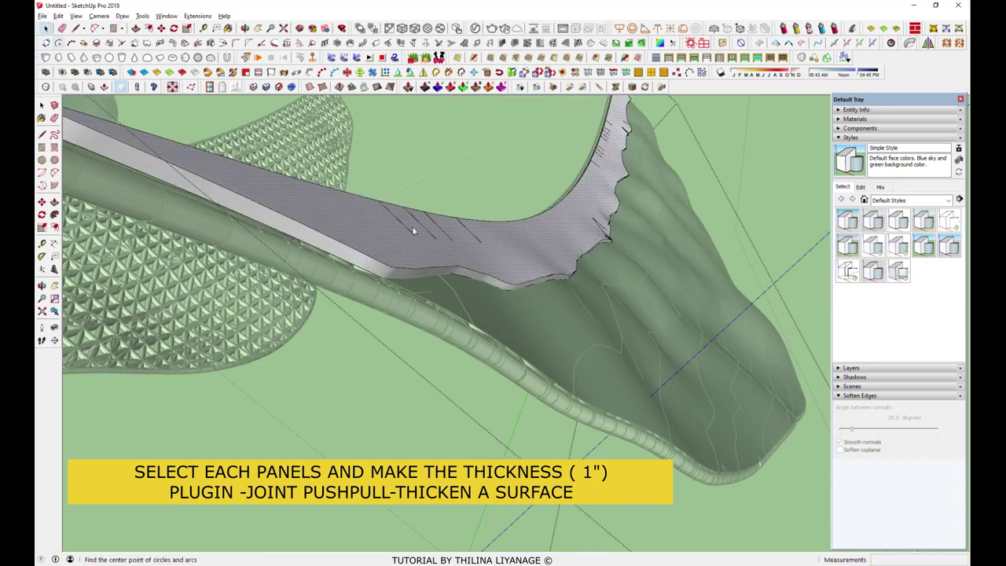
click(528, 313)
double_click(528, 318)
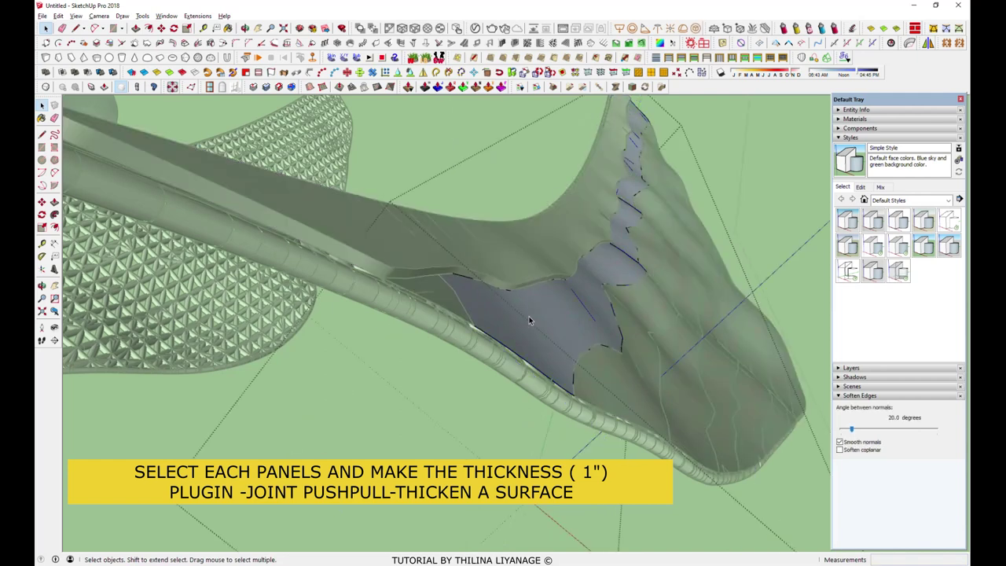
double_click(491, 319)
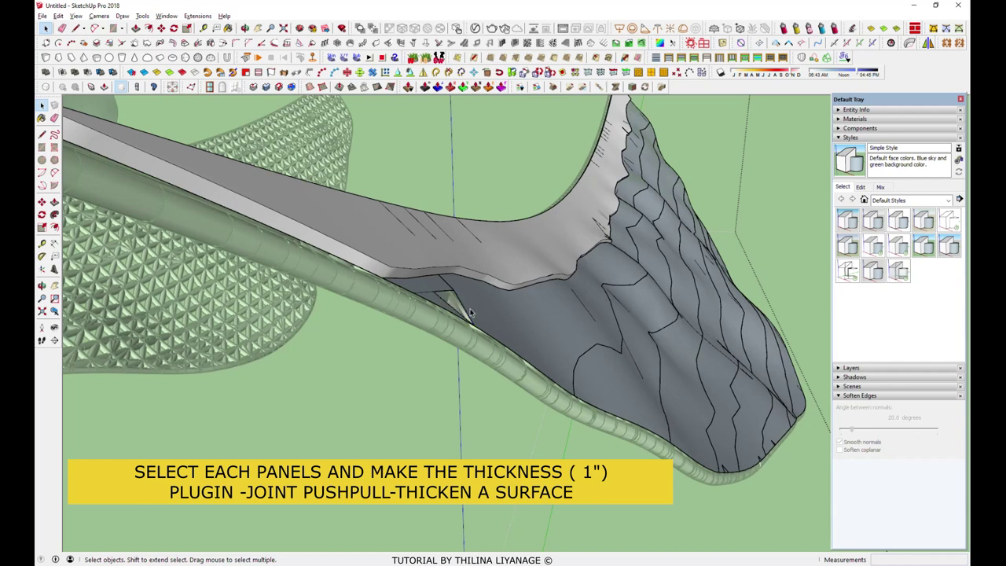
click(481, 313)
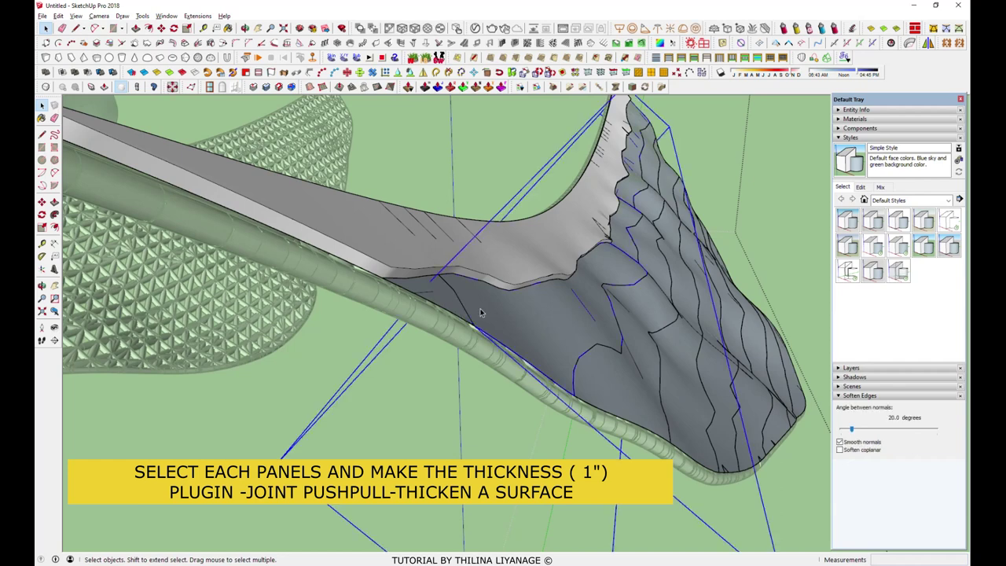
double_click(481, 313)
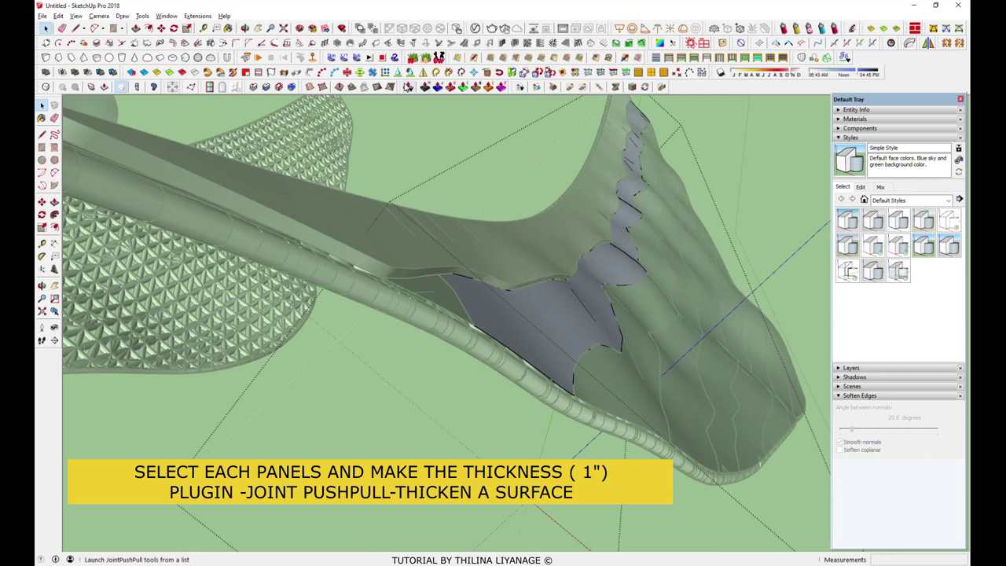
Thicken the remaining roof panels to 1" with Joint PushPull's Thicken tool
click(423, 88)
click(512, 309)
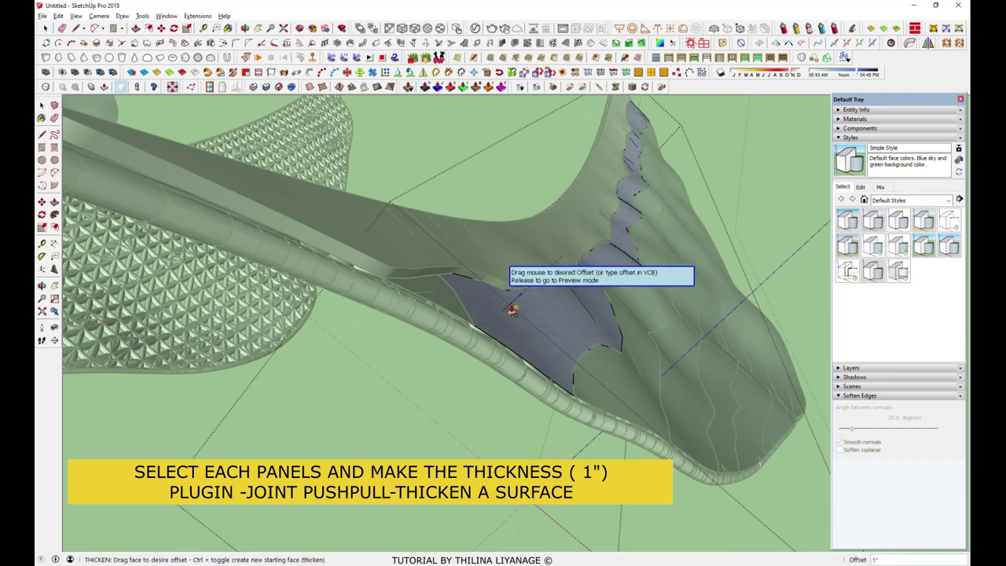
click(45, 28)
click(629, 382)
click(45, 30)
click(414, 28)
click(703, 433)
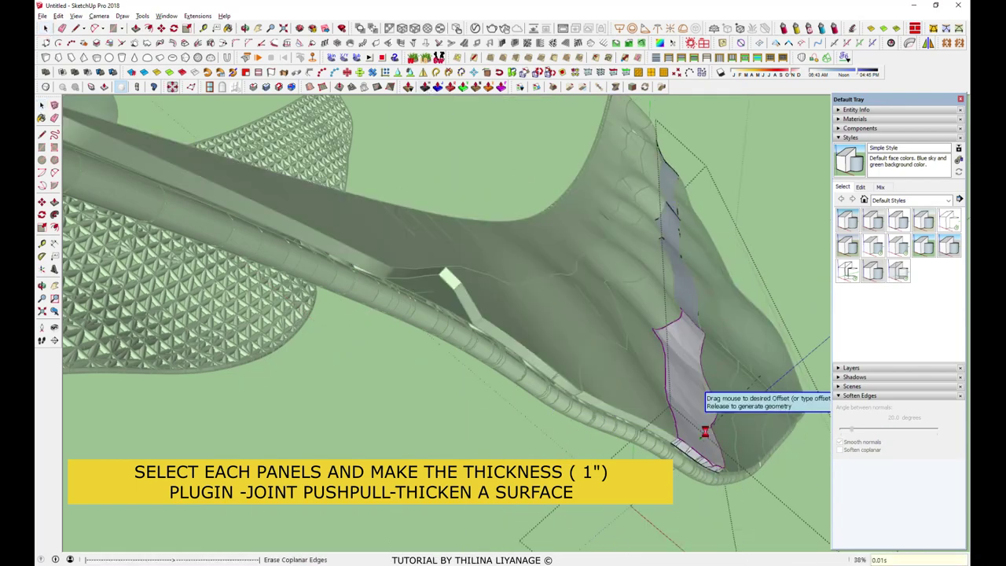
click(46, 28)
middle_drag(393, 275, 487, 236)
click(640, 251)
click(409, 29)
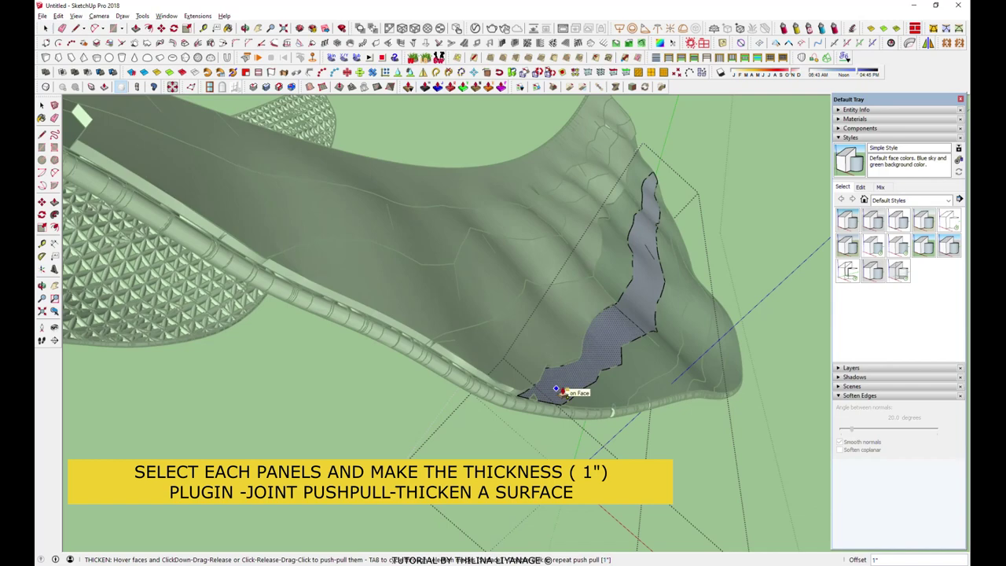
key(space)
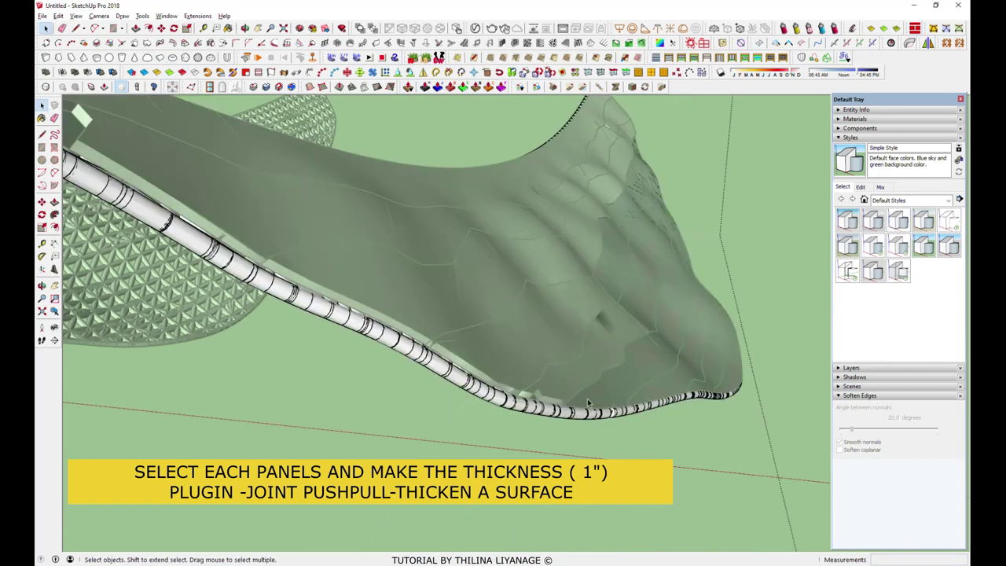
click(596, 396)
middle_drag(583, 390, 575, 389)
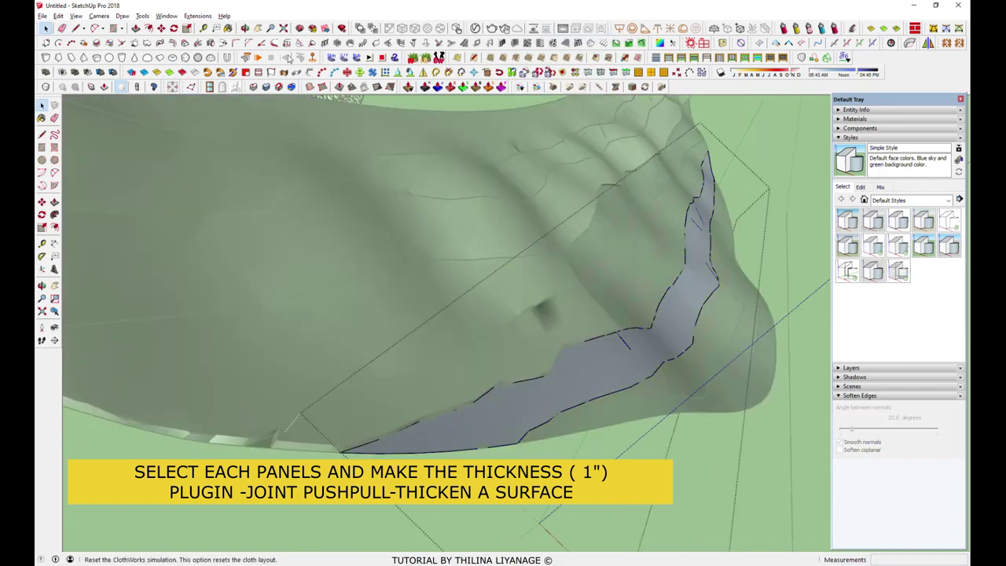
Set the reference direction for rotating a thickened roof strip about its start point
drag(585, 370, 580, 365)
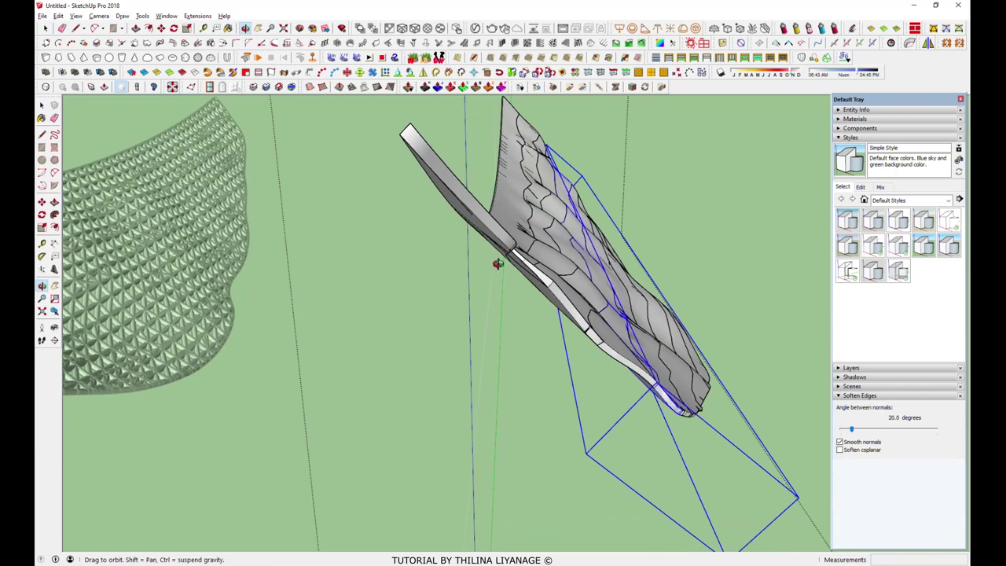
click(513, 238)
text(4)
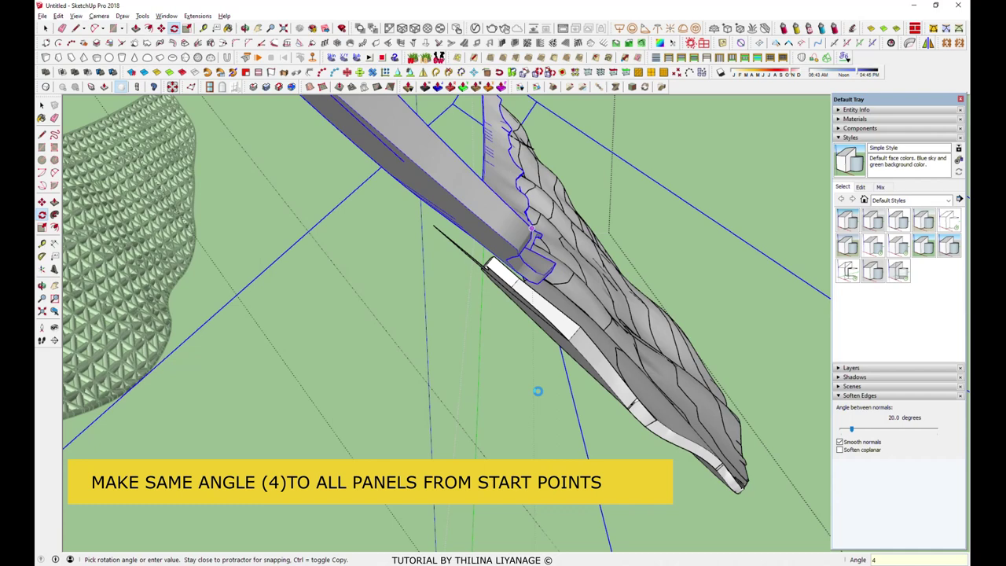
Apply the 4° tilt to the first roof panel and orbit to view it
key(Return)
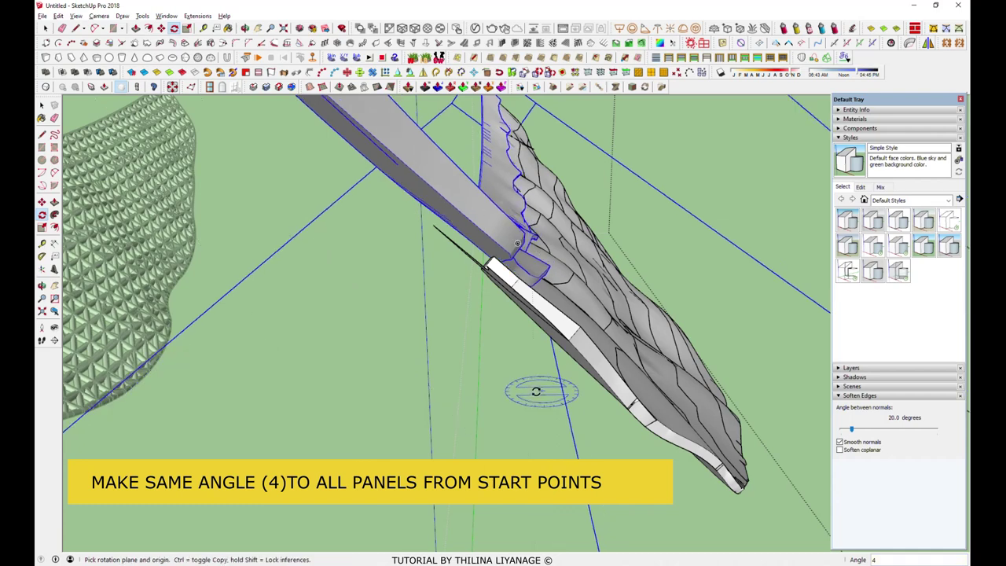
mouse_move(565, 325)
middle_down()
mouse_move(503, 341)
mouse_move(561, 341)
mouse_move(564, 324)
mouse_move(523, 332)
middle_up()
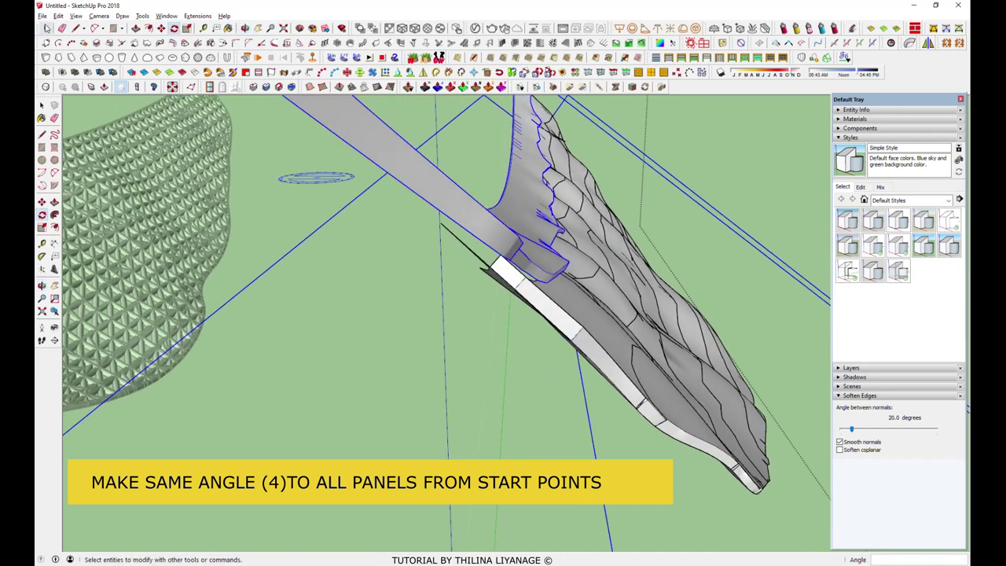
middle_drag(593, 349, 585, 313)
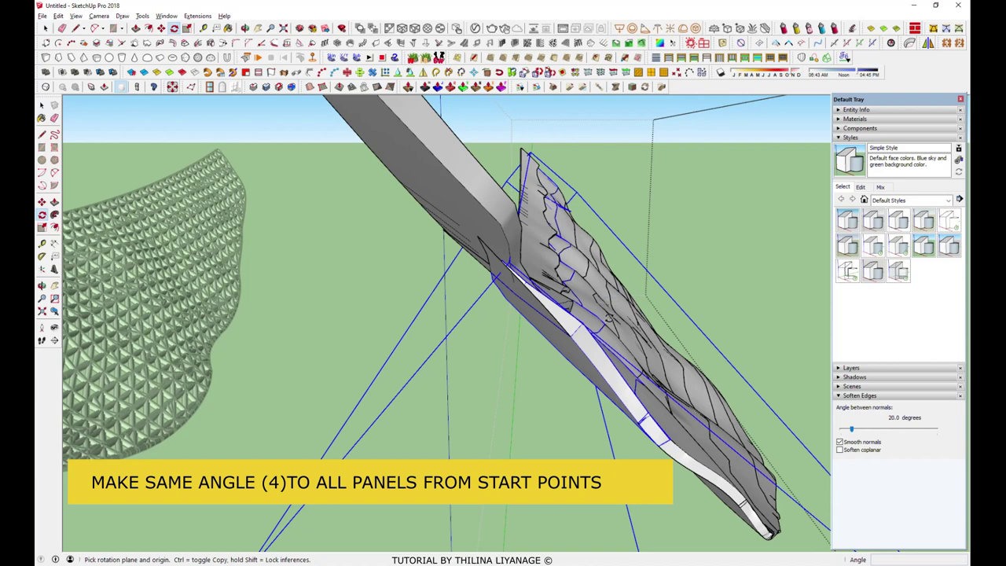
mouse_move(570, 336)
middle_down()
mouse_move(574, 325)
mouse_move(571, 335)
mouse_move(502, 285)
middle_up()
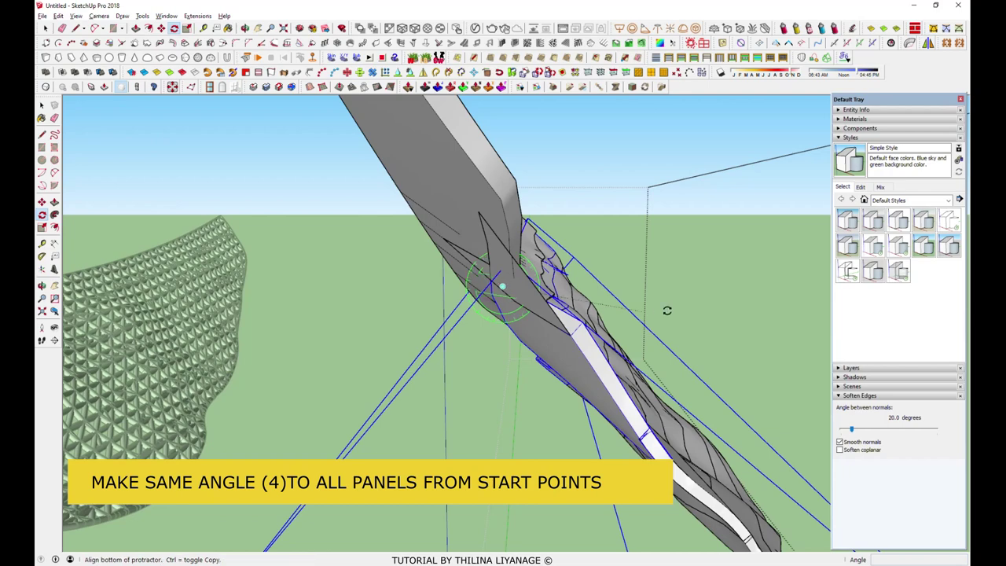
mouse_move(694, 298)
middle_down()
mouse_move(696, 274)
mouse_move(522, 425)
mouse_move(449, 310)
middle_up()
Tilt the next roof panel 4° about its end point and review the staggered strips
click(487, 397)
mouse_move(626, 399)
middle_down()
mouse_move(589, 377)
mouse_move(555, 408)
middle_up()
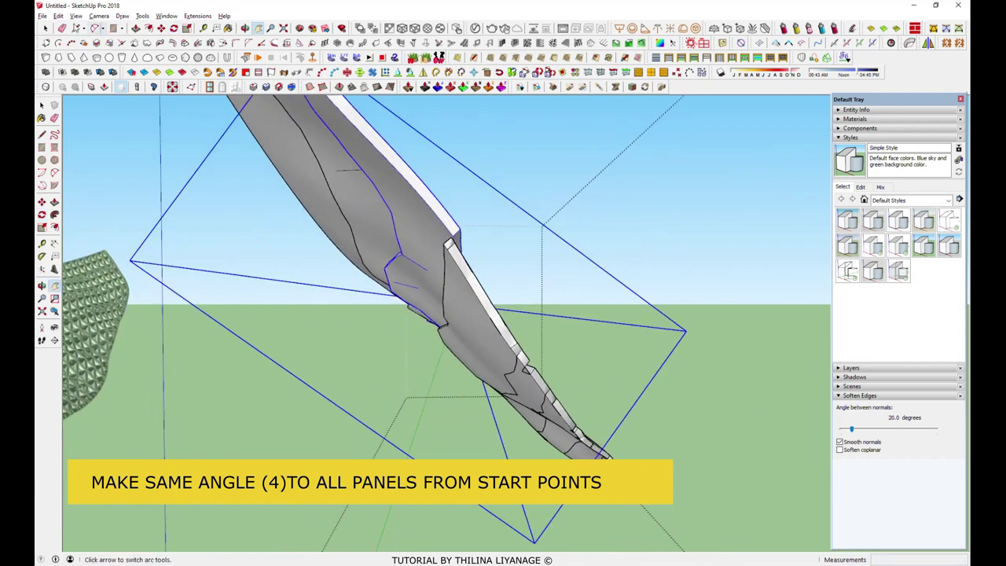
click(450, 239)
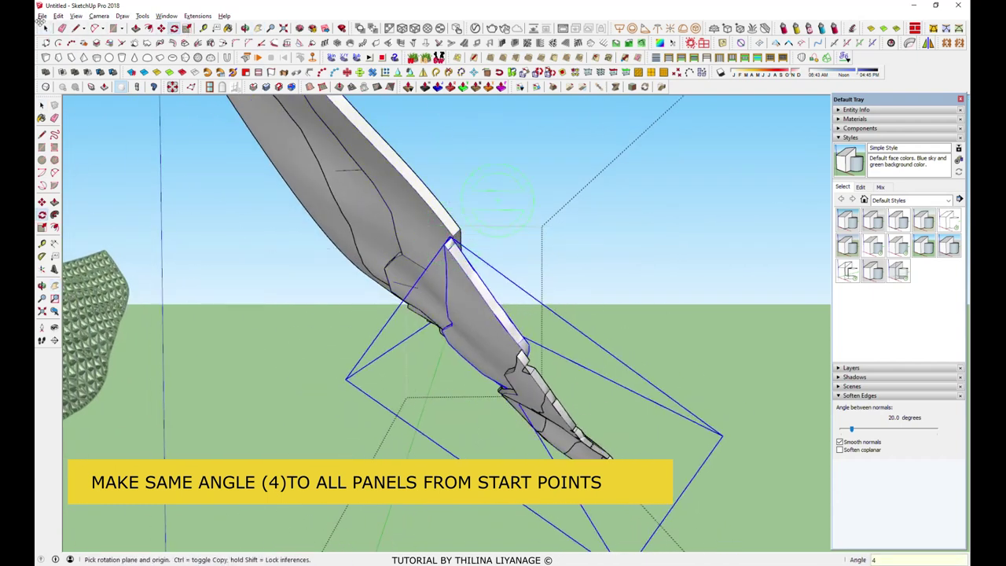
click(521, 352)
click(636, 330)
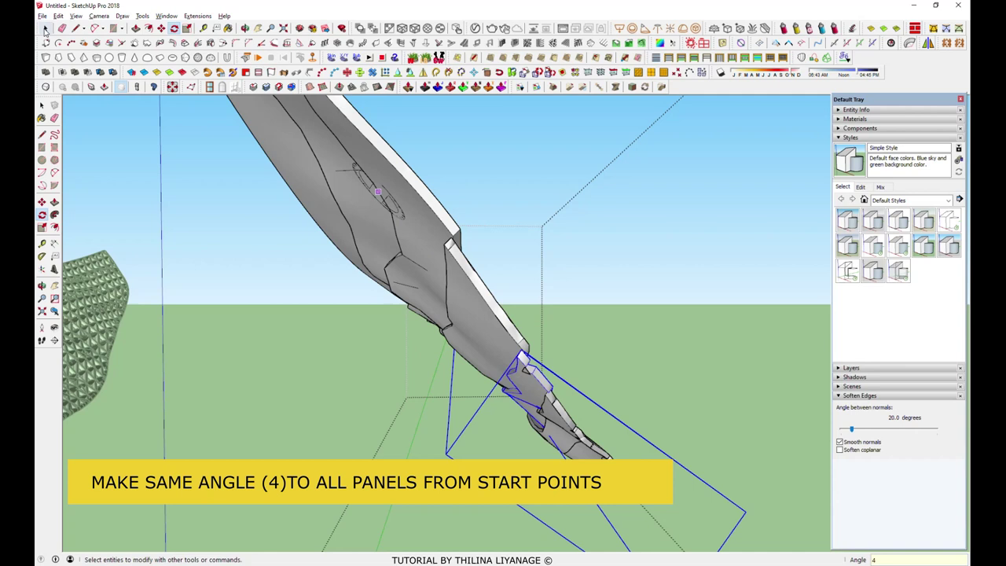
click(679, 395)
text(4)
key(Return)
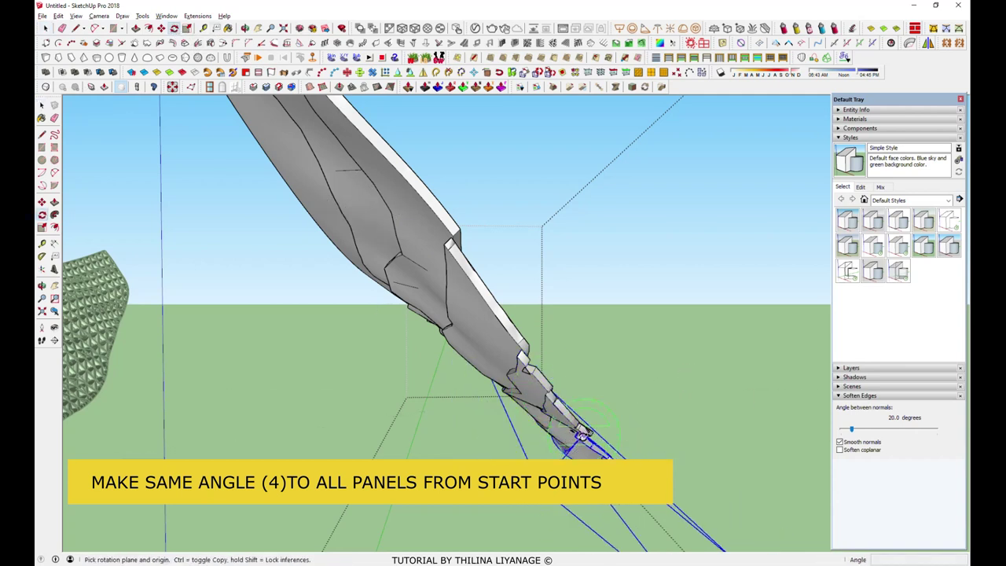
middle_drag(676, 420, 618, 456)
key(space)
middle_drag(631, 366, 566, 338)
key(space)
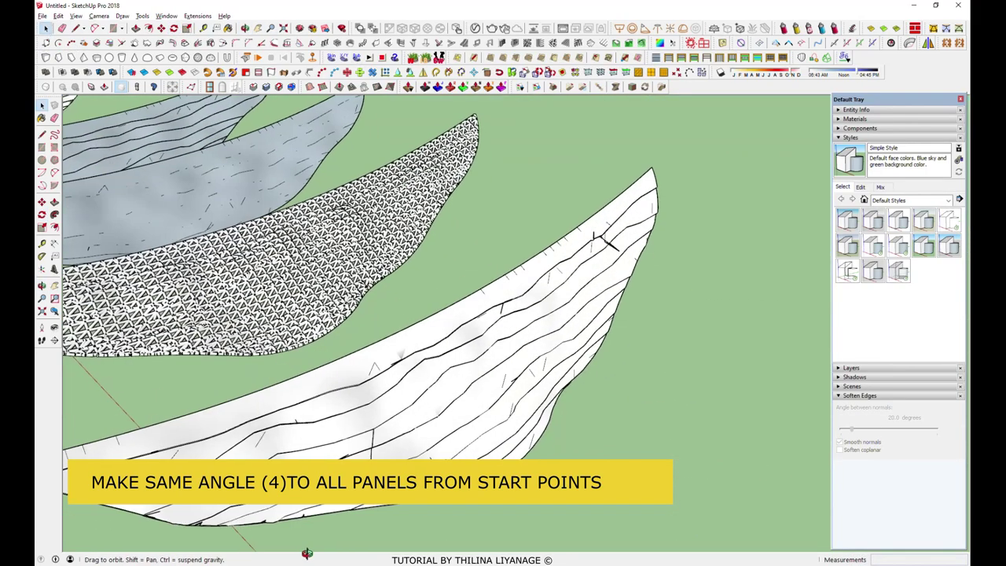
Unhide all hidden geometry and orbit to see both roof pieces
click(76, 16)
click(118, 157)
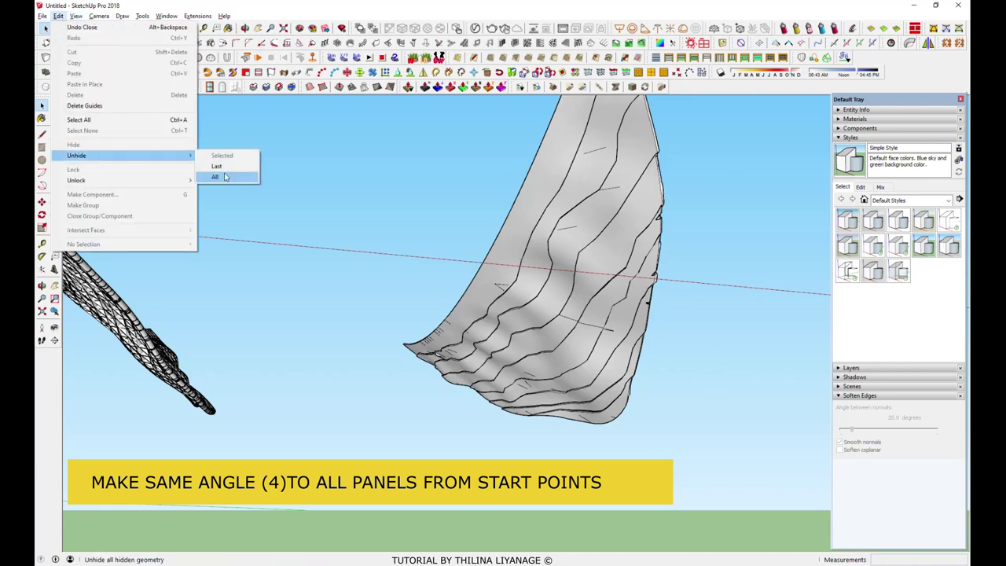
mouse_move(503, 315)
mouse_down()
mouse_move(452, 412)
mouse_move(534, 385)
mouse_up()
key(space)
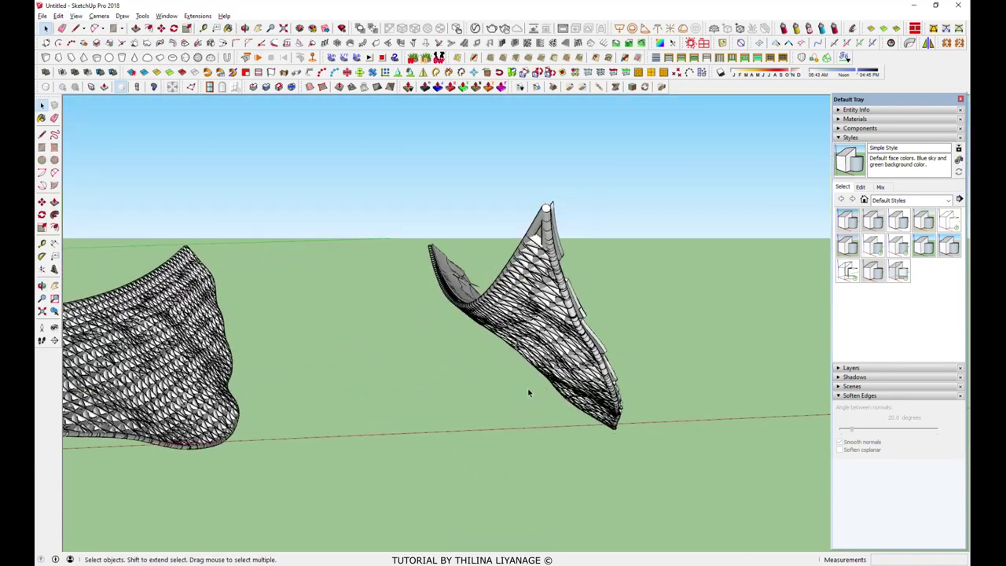
middle_drag(534, 385, 490, 344)
Group the right roof piece and make it a component named 'roof side'
drag(418, 224, 661, 467)
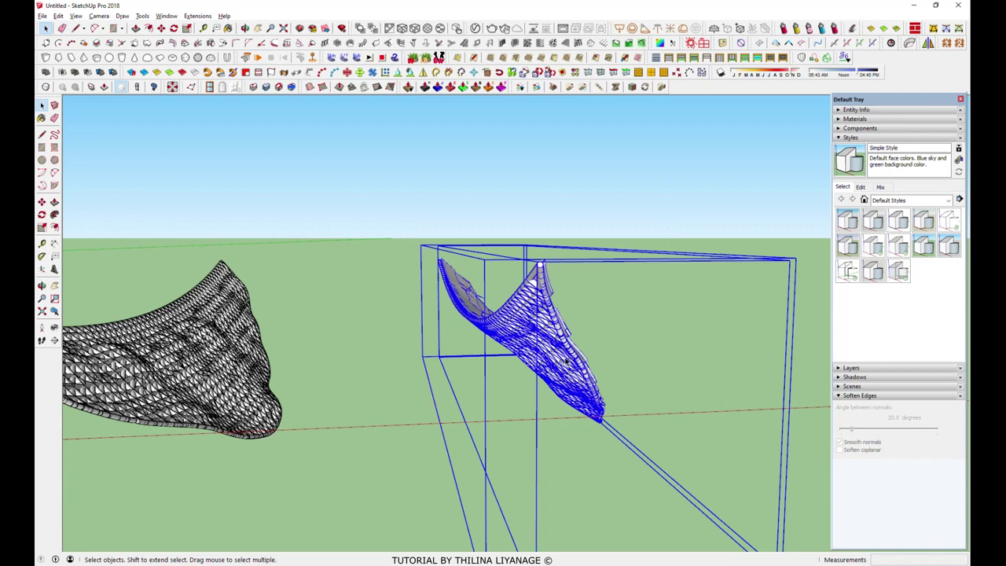
right_click(565, 275)
click(598, 241)
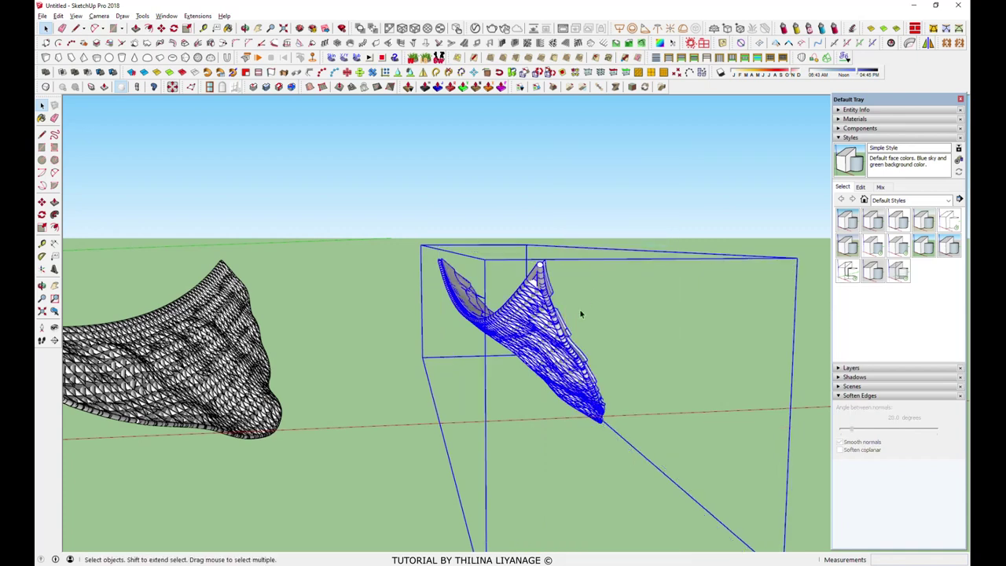
right_click(549, 340)
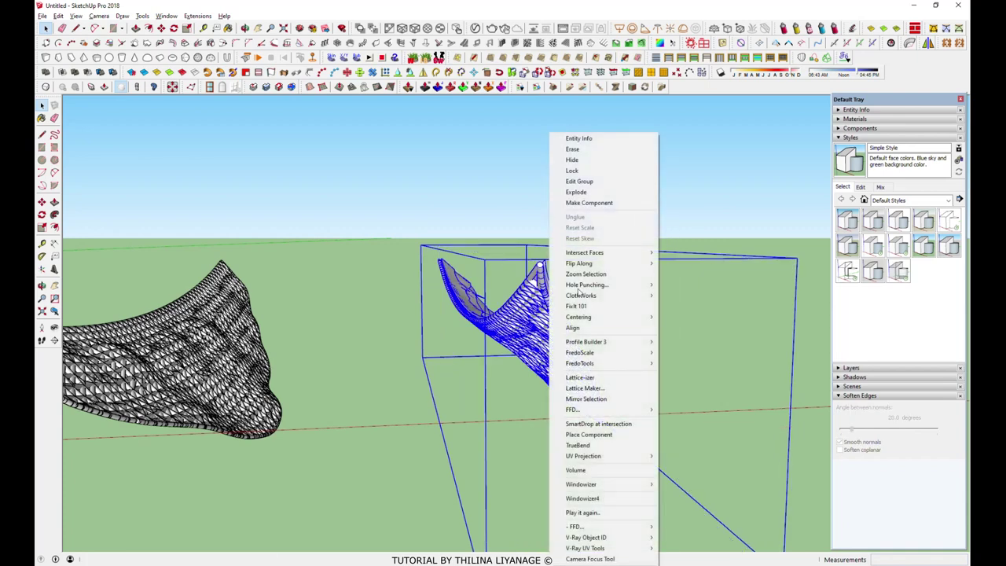
click(597, 203)
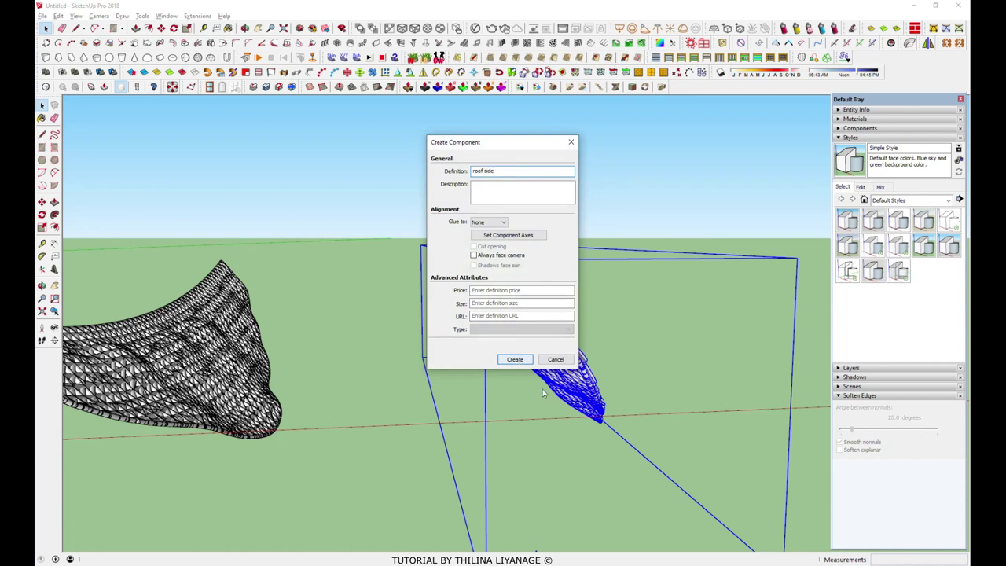
click(514, 359)
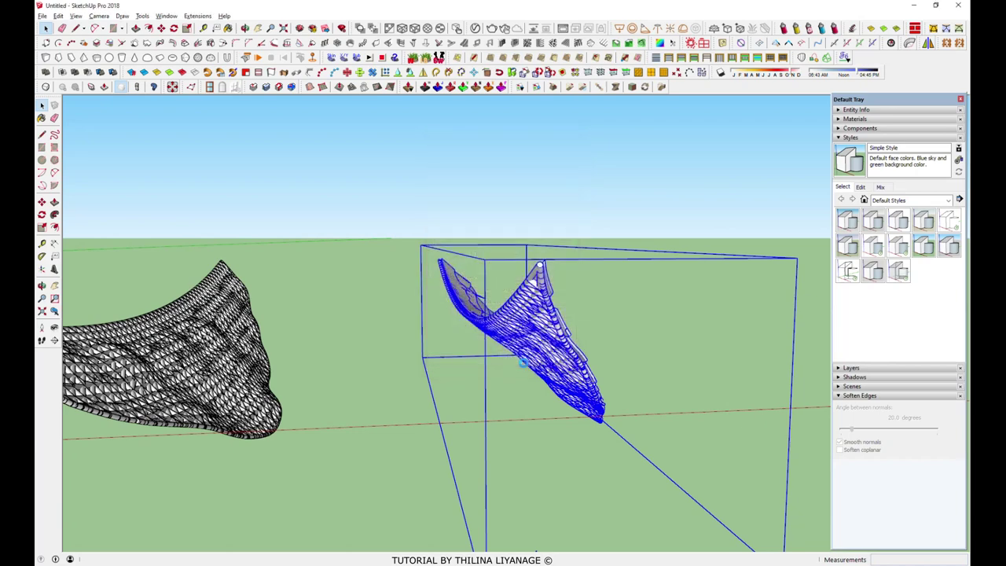
Orbit closer and reselect the 'roof side' component
click(625, 349)
middle_drag(621, 365, 387, 444)
click(540, 370)
scroll(540, 369, down, 2)
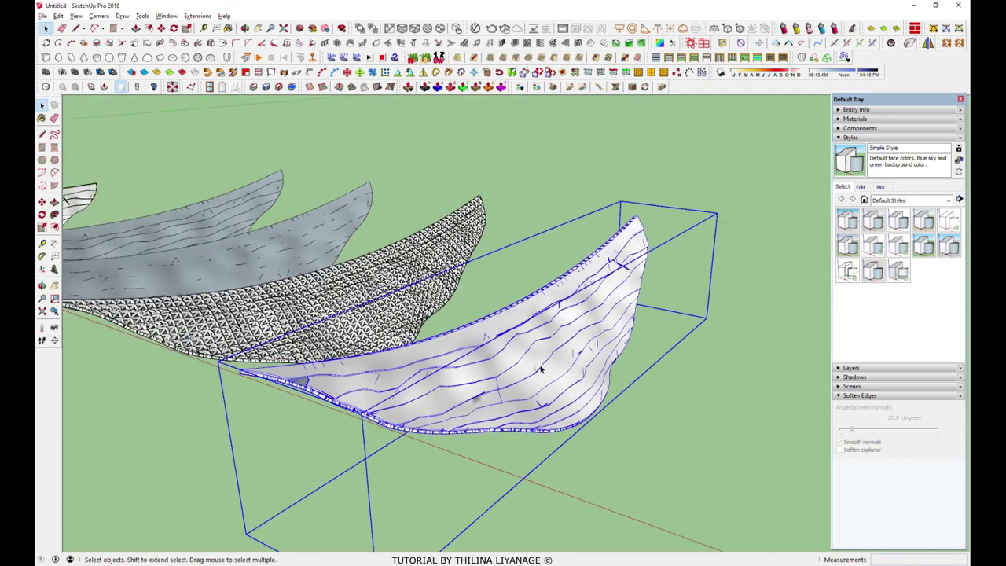
Mirror the 'roof side' component to create the opposite roof half
mouse_move(287, 375)
middle_down()
mouse_move(533, 365)
mouse_move(519, 405)
middle_up()
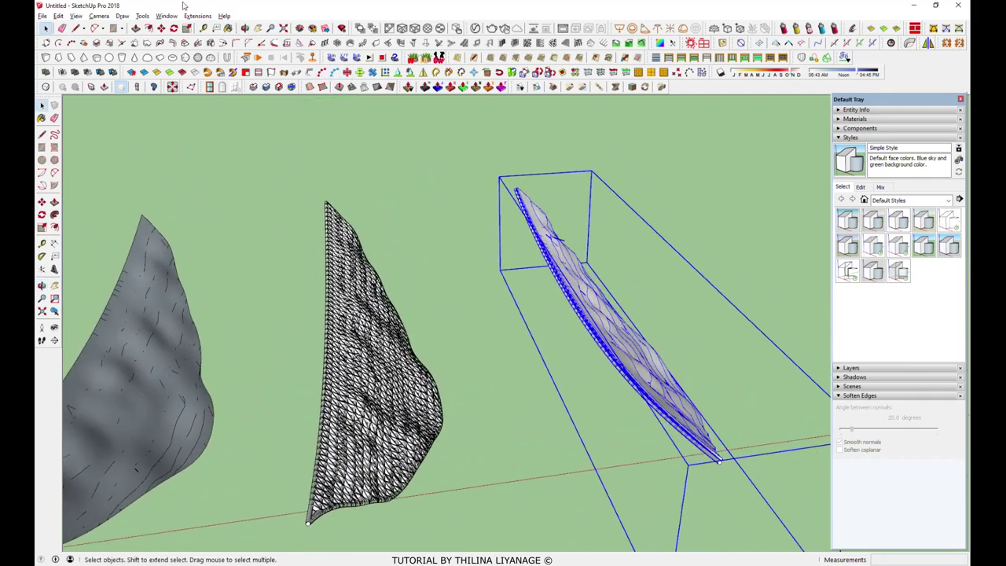
click(422, 72)
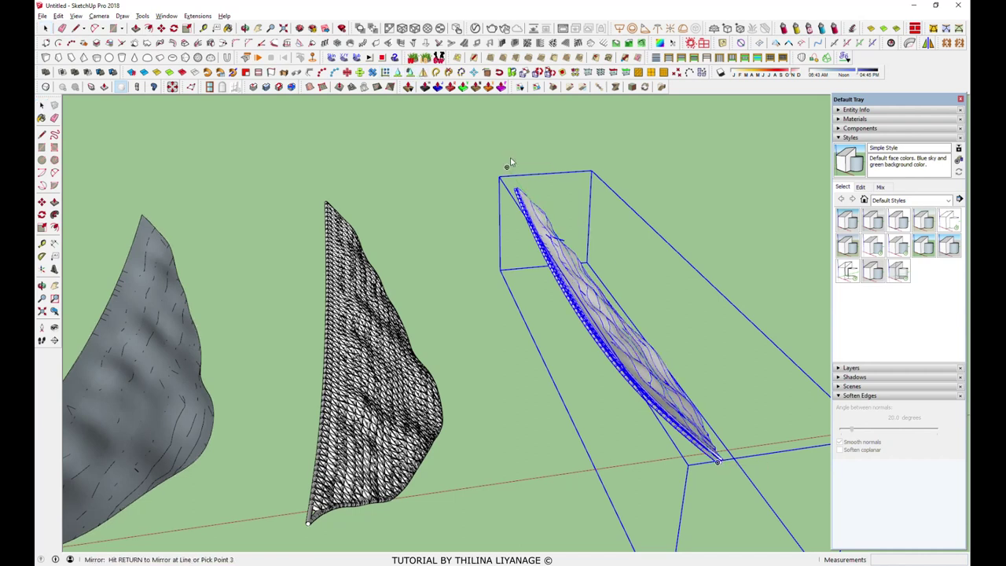
click(505, 129)
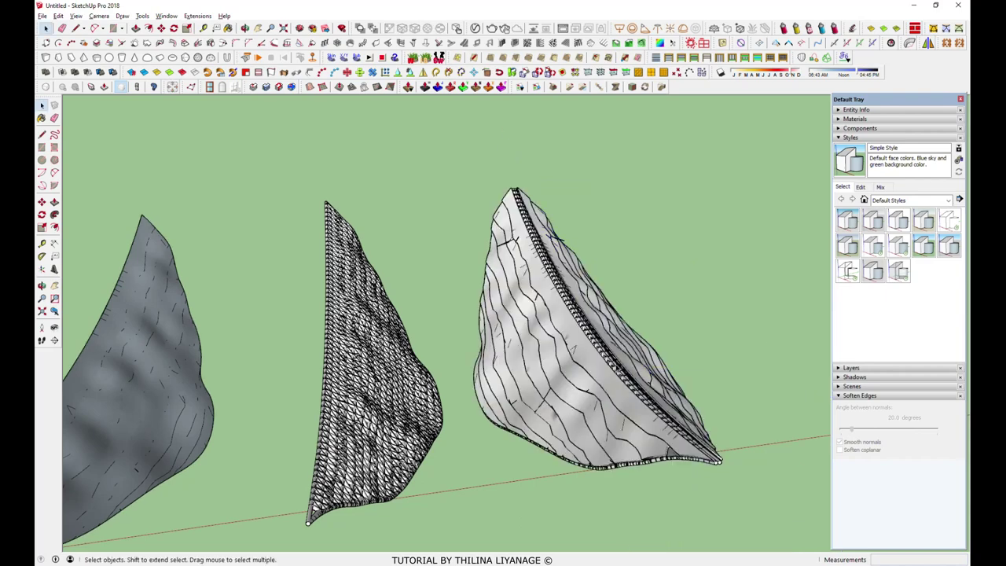
middle_drag(549, 348, 602, 420)
scroll(595, 388, up, 2)
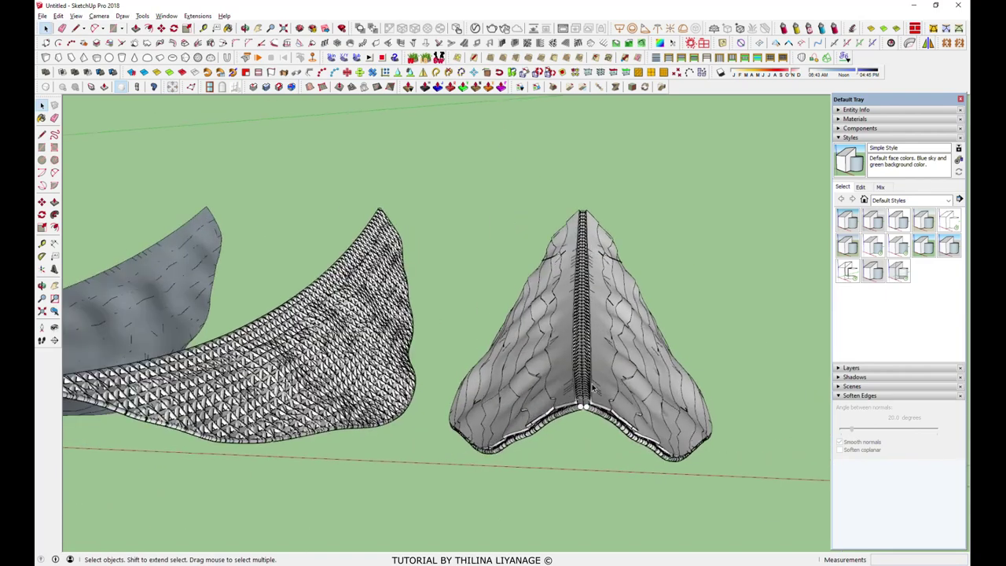
scroll(595, 388, up, 2)
scroll(595, 388, up, 1)
Orbit and zoom to inspect the peaked roof from below and from the side
middle_drag(591, 388, 597, 255)
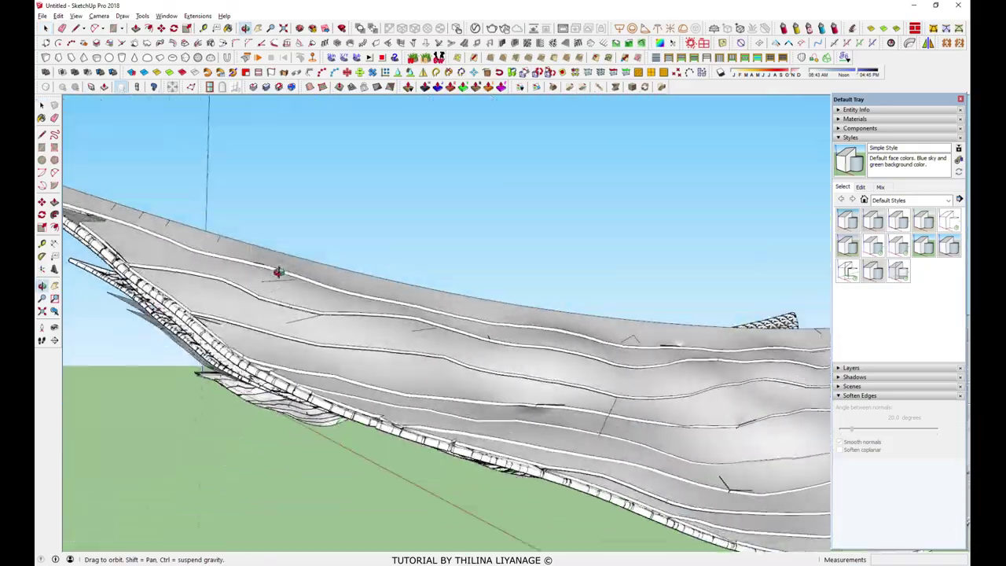
middle_drag(597, 256, 412, 351)
scroll(412, 351, down, 1)
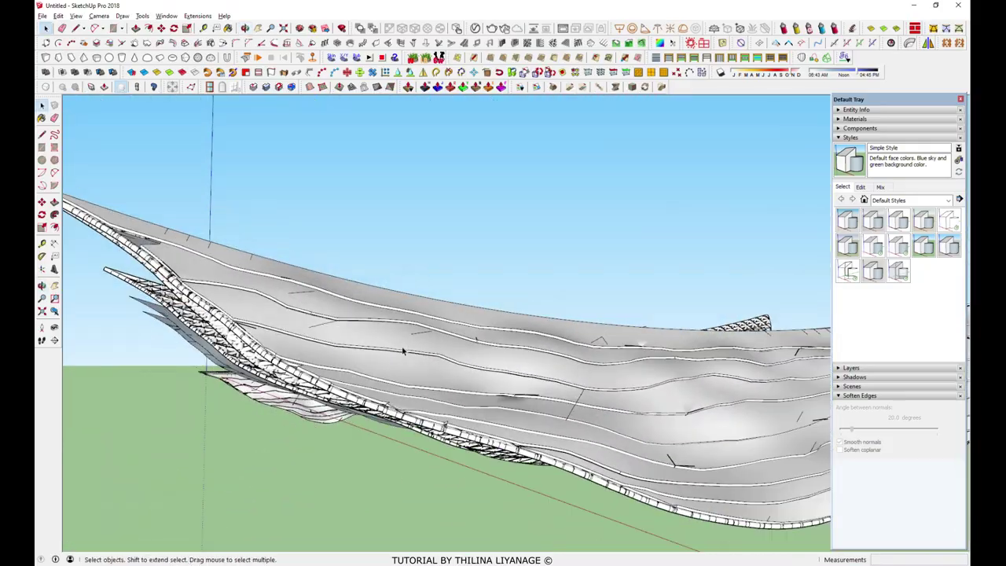
scroll(385, 386, down, 1)
scroll(361, 401, down, 1)
scroll(334, 419, down, 1)
mouse_move(334, 417)
middle_down()
mouse_move(478, 411)
mouse_move(479, 445)
mouse_move(778, 483)
middle_up()
scroll(420, 411, down, 1)
scroll(433, 415, down, 1)
scroll(778, 483, up, 2)
scroll(764, 455, up, 1)
mouse_move(660, 445)
middle_down()
mouse_move(719, 373)
mouse_move(708, 392)
middle_up()
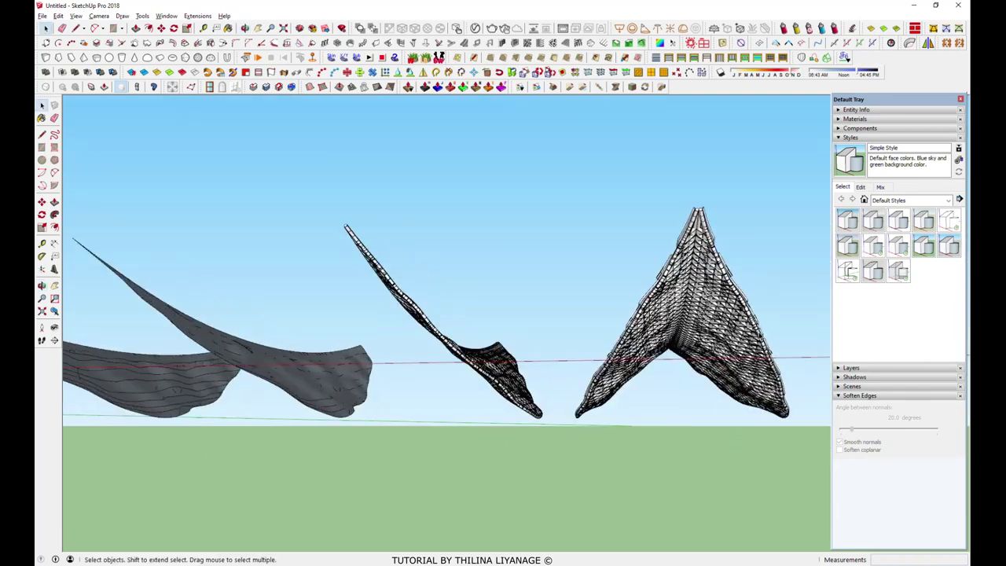
Draw an arc across the right leaf to outline a half-disc
scroll(708, 393, down, 5)
key(m)
scroll(645, 393, up, 3)
scroll(654, 380, up, 2)
key(a)
scroll(597, 236, up, 1)
click(592, 243)
click(580, 433)
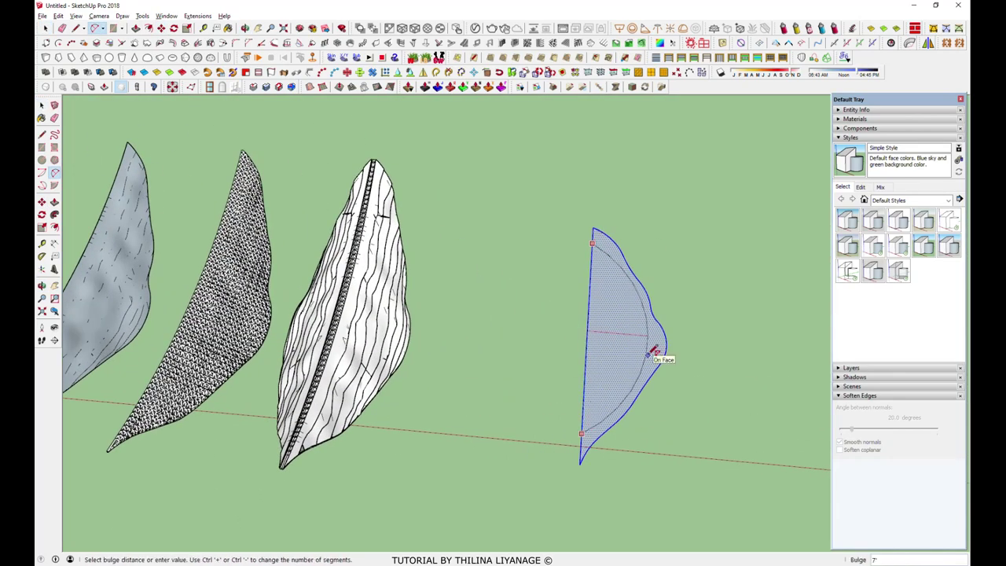
click(653, 351)
scroll(646, 370, up, 1)
Thicken the half-disc with Push/Pull and erase the leftover arc edges and flap
key(p)
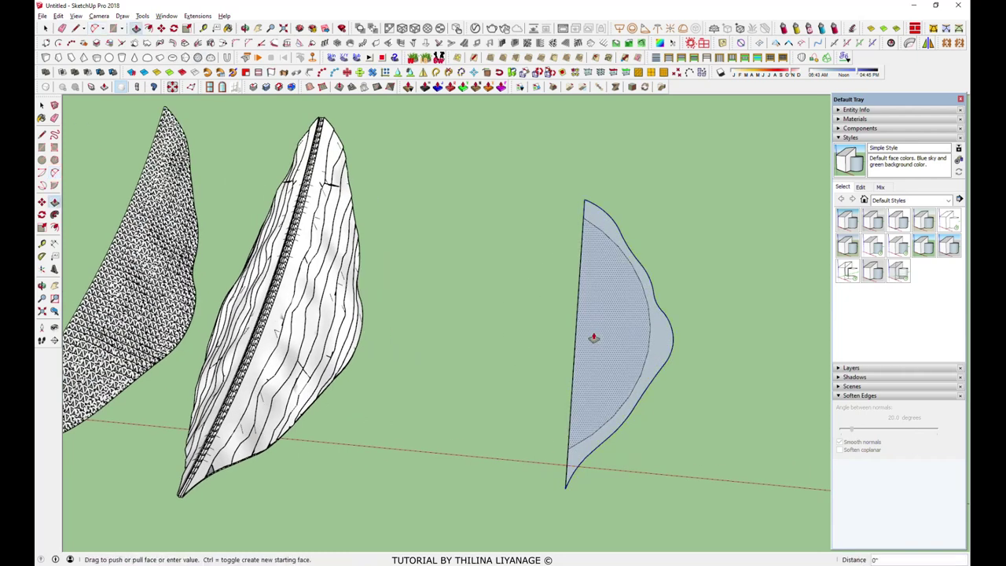
drag(592, 337, 589, 328)
middle_drag(587, 326, 659, 351)
key(e)
drag(659, 350, 557, 425)
middle_drag(599, 396, 599, 380)
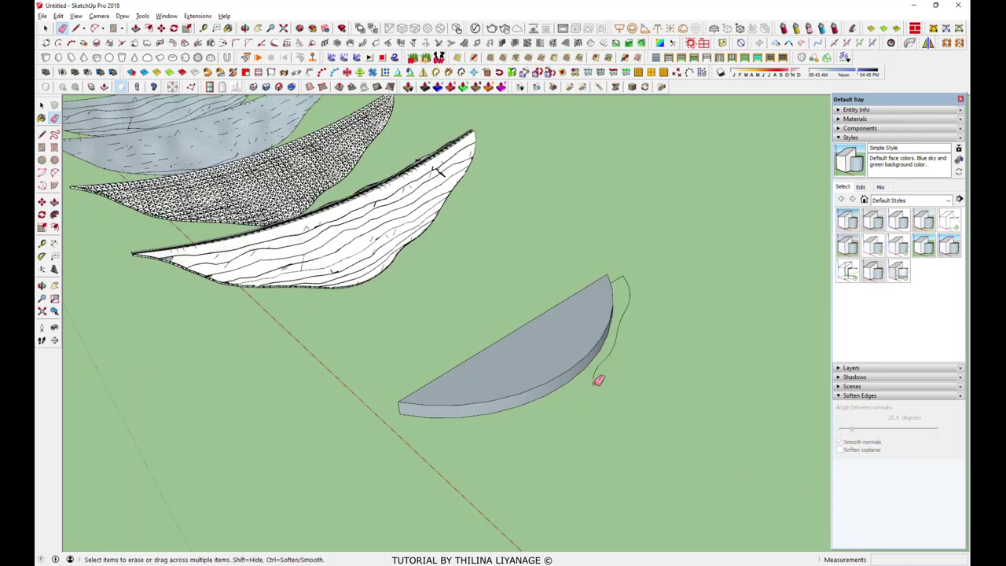
drag(635, 296, 624, 274)
mouse_move(624, 274)
middle_down()
mouse_move(687, 417)
mouse_move(617, 223)
middle_up()
Group the half-disc and turn it into the 'base side' component
key(space)
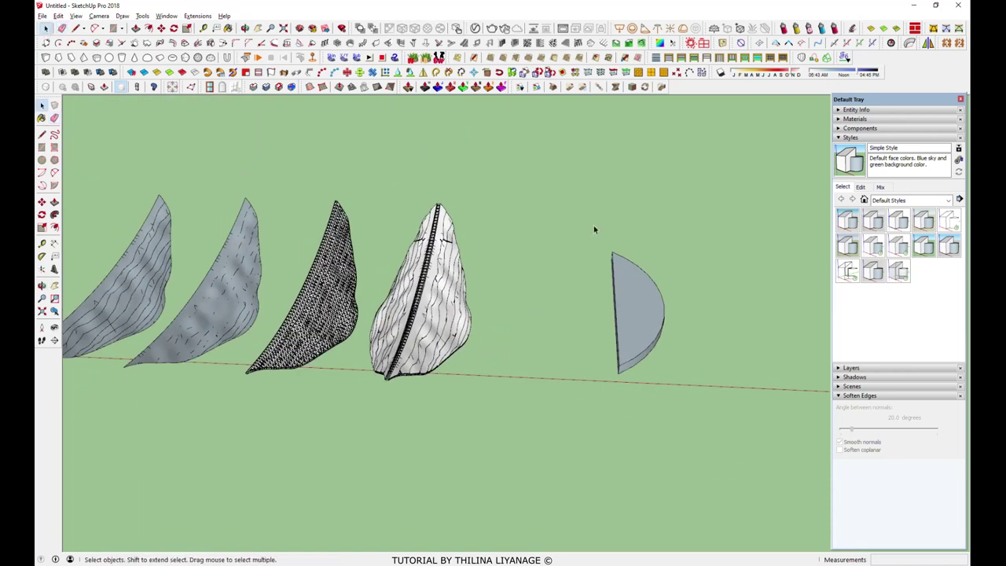
right_click(620, 267)
click(661, 181)
right_click(621, 268)
click(660, 218)
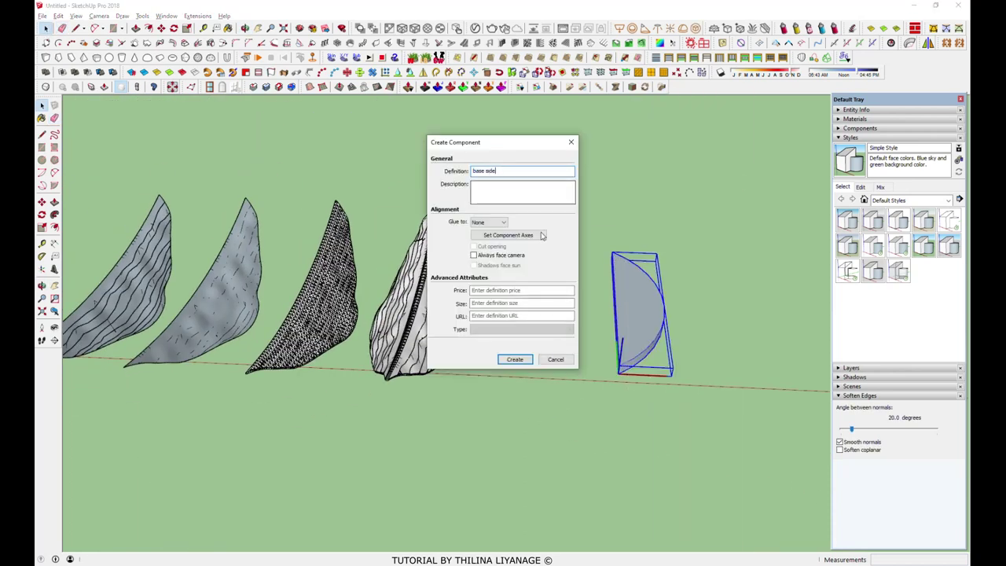
click(514, 359)
Move-copy the base component downward to form a second slab beneath it
middle_drag(515, 359, 707, 344)
middle_drag(566, 259, 446, 374)
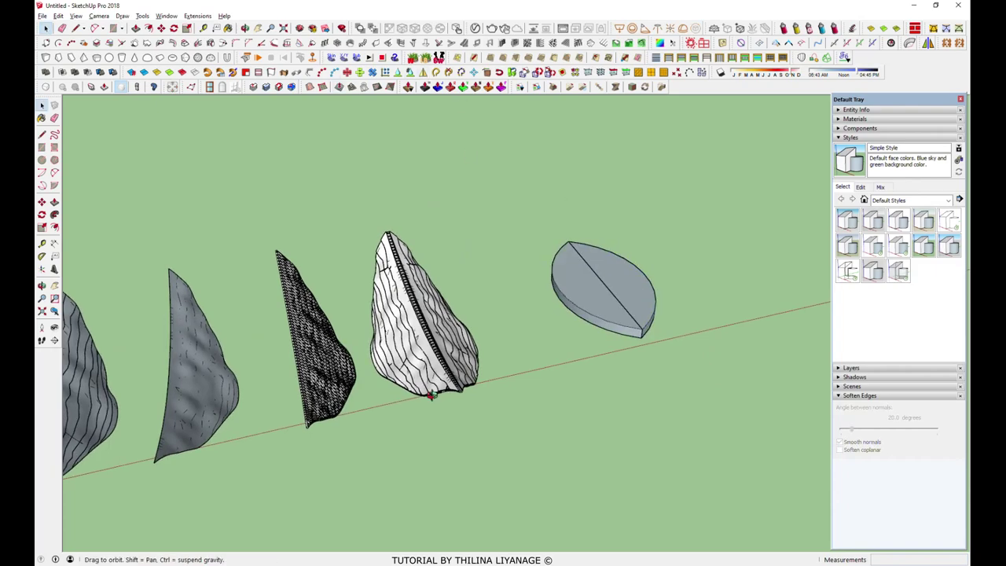
scroll(416, 458, up, 3)
scroll(609, 359, up, 2)
click(608, 359)
middle_drag(608, 359, 505, 330)
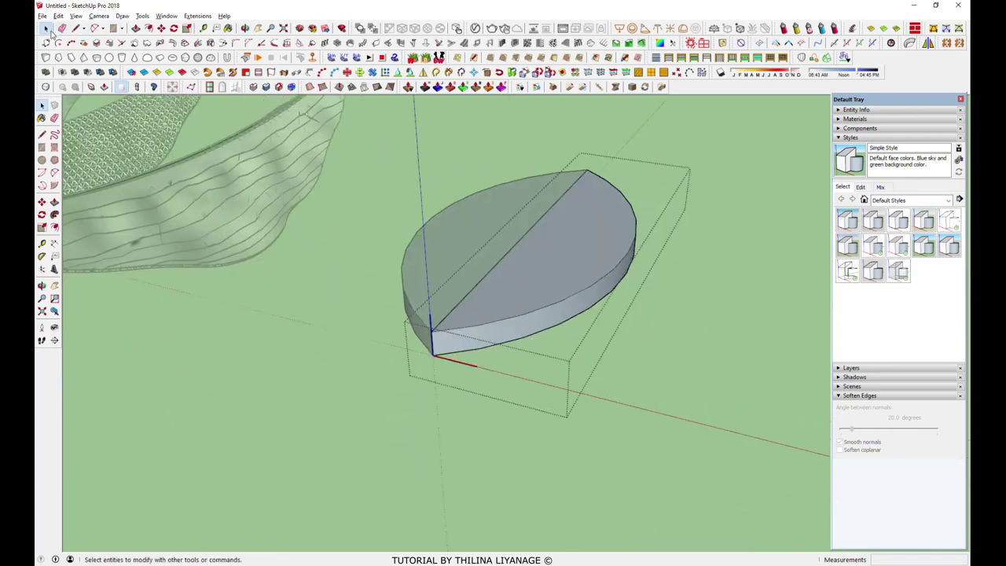
key(m)
scroll(431, 348, up, 2)
click(550, 338)
click(550, 370)
middle_drag(550, 370, 521, 375)
key(space)
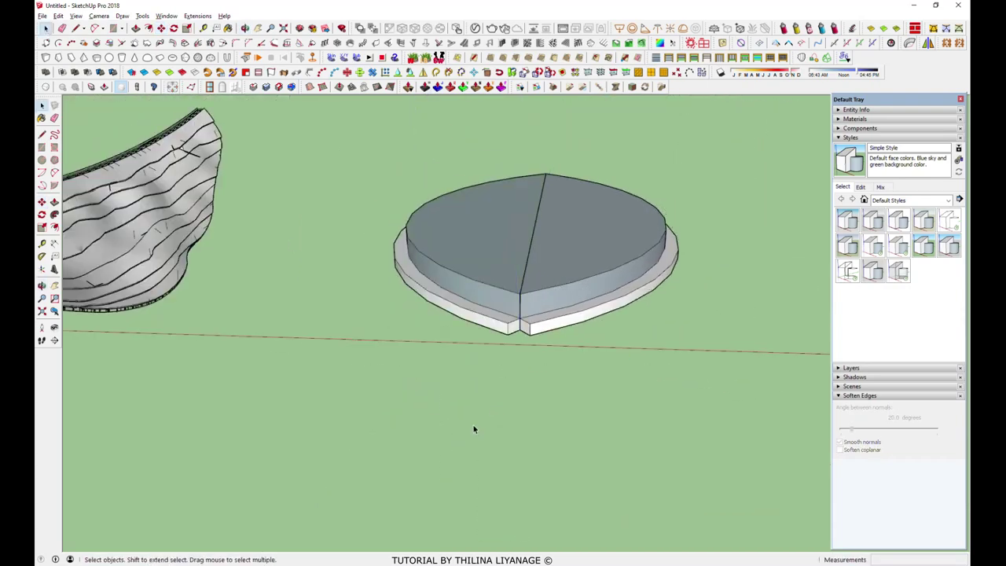
Select the wavy roof leaf and pick it up to move over the disc
middle_drag(475, 428, 378, 460)
scroll(508, 337, down, 3)
click(504, 335)
middle_drag(504, 335, 443, 213)
right_click(531, 299)
click(584, 205)
click(283, 307)
key(m)
click(275, 418)
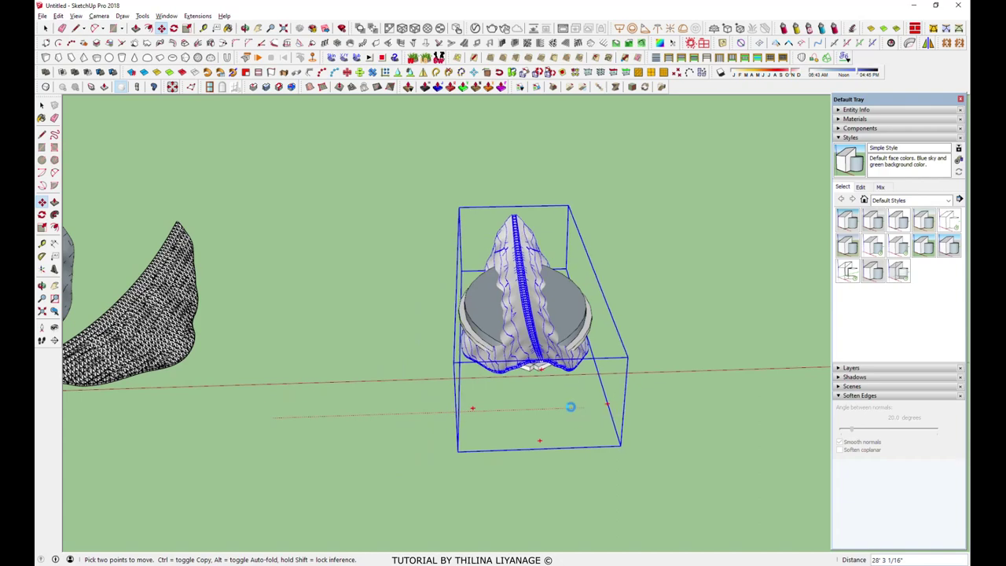
Place the wavy roof leaf above the base disc, checking with Tape Measure
mouse_move(571, 406)
middle_down()
mouse_move(543, 399)
mouse_move(591, 315)
mouse_move(636, 413)
middle_up()
scroll(561, 296, up, 5)
scroll(635, 413, down, 5)
scroll(644, 372, up, 3)
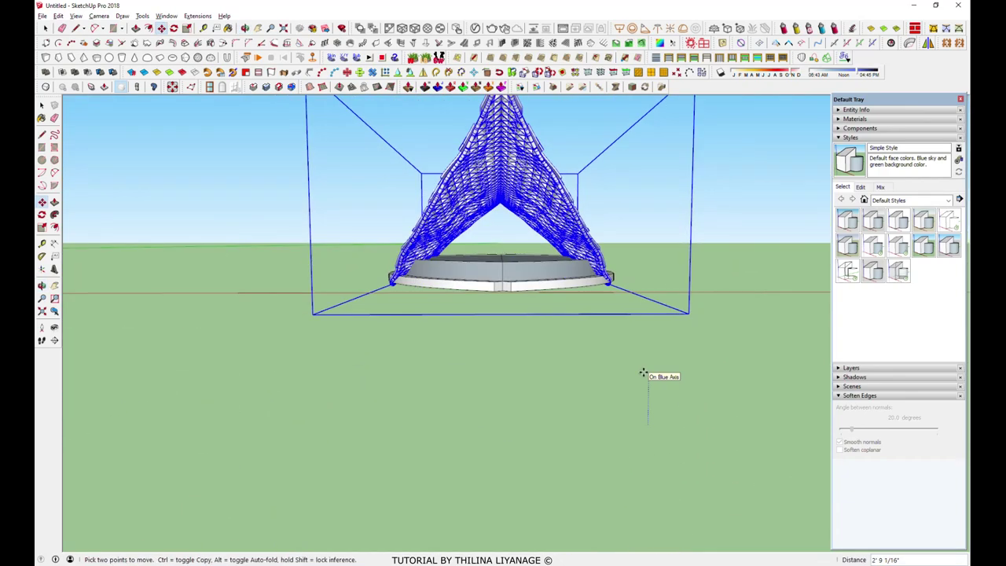
mouse_move(651, 325)
middle_down()
mouse_move(550, 368)
mouse_move(503, 314)
middle_up()
key(t)
click(476, 150)
key(m)
Switch to a straight front view and open the disc's right wedge for editing
mouse_move(652, 296)
middle_down()
mouse_move(243, 359)
mouse_move(726, 291)
mouse_move(476, 344)
mouse_move(489, 353)
mouse_move(496, 440)
middle_up()
key(space)
double_click(542, 369)
click(542, 369)
double_click(542, 370)
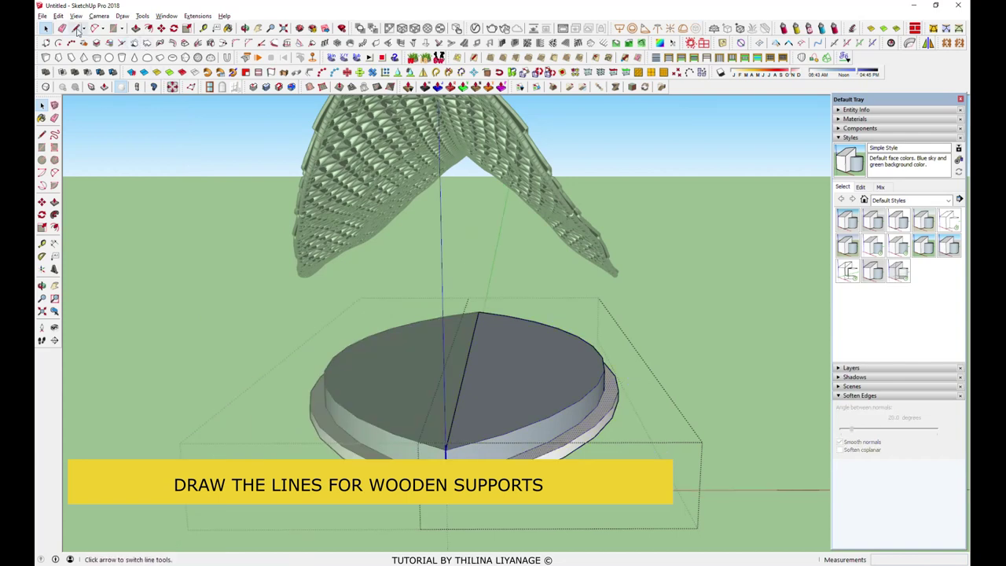
Draw the first support lines from the base's top up to the roof
click(76, 28)
scroll(483, 416, up, 2)
click(510, 389)
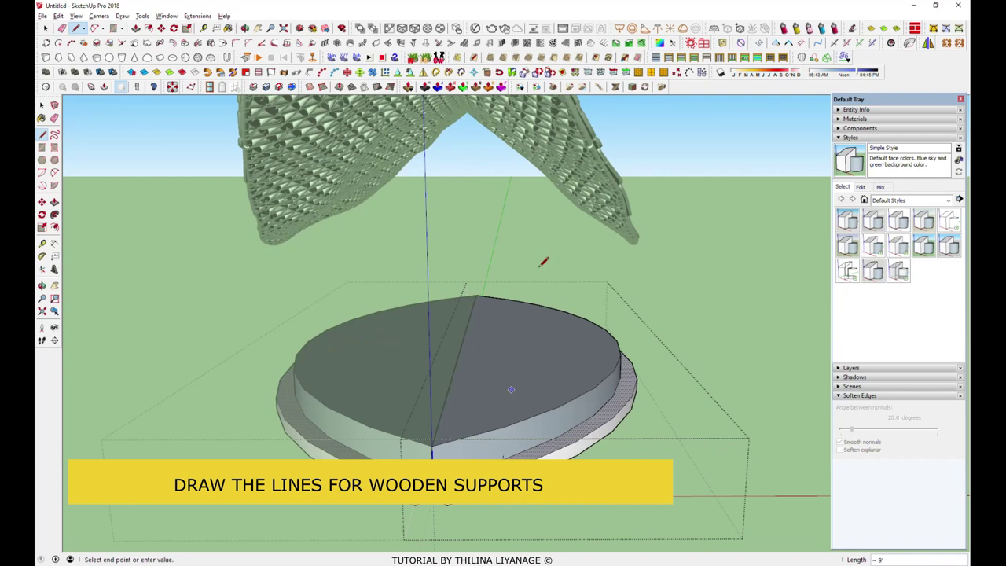
click(573, 143)
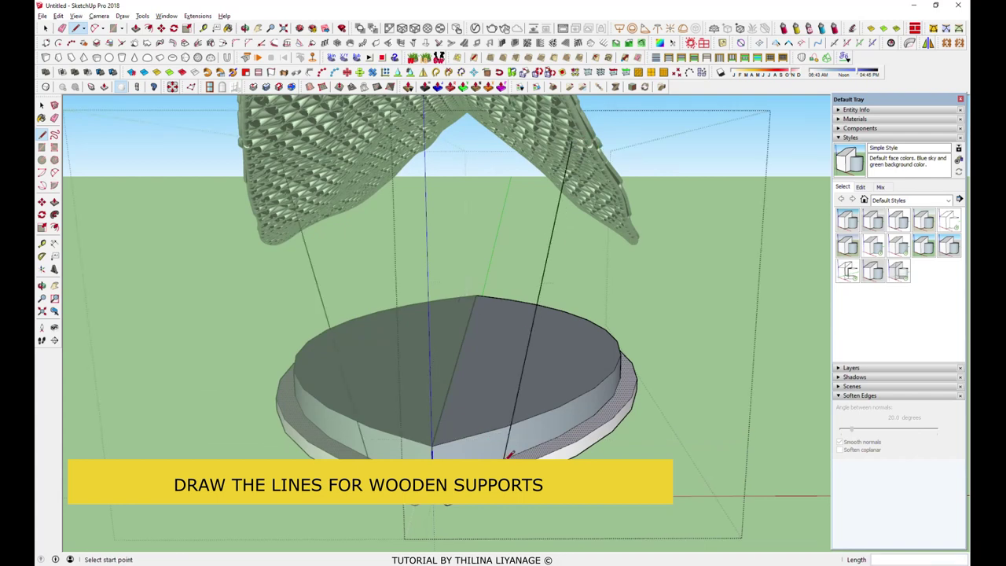
middle_drag(507, 404, 471, 416)
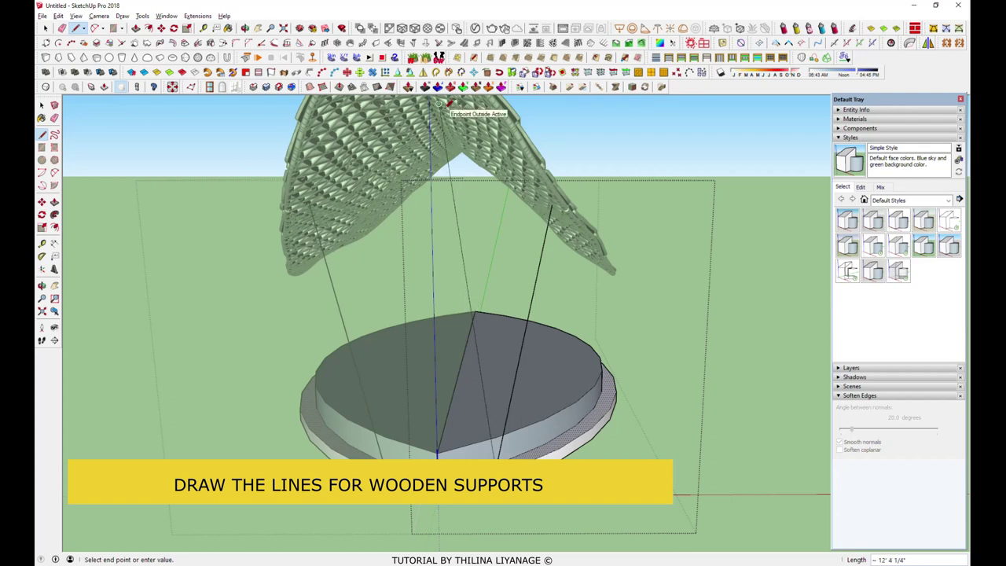
click(440, 104)
mouse_move(486, 336)
middle_down()
mouse_move(636, 332)
mouse_move(652, 298)
mouse_move(752, 243)
mouse_move(826, 184)
mouse_move(556, 424)
middle_up()
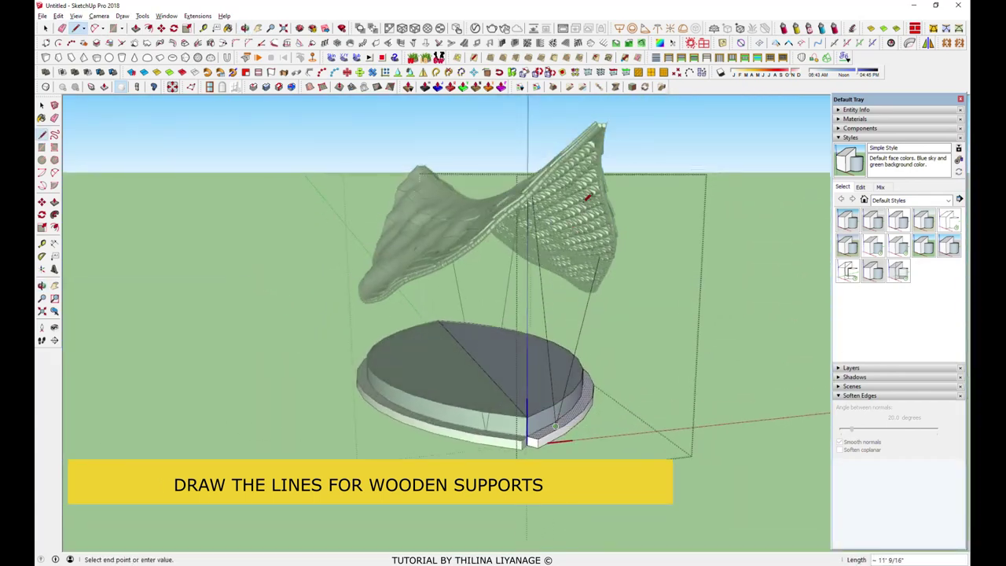
click(586, 187)
Orbit to side views of the roof and erase a misplaced slanted support line
middle_drag(562, 352, 465, 426)
middle_drag(485, 359, 514, 303)
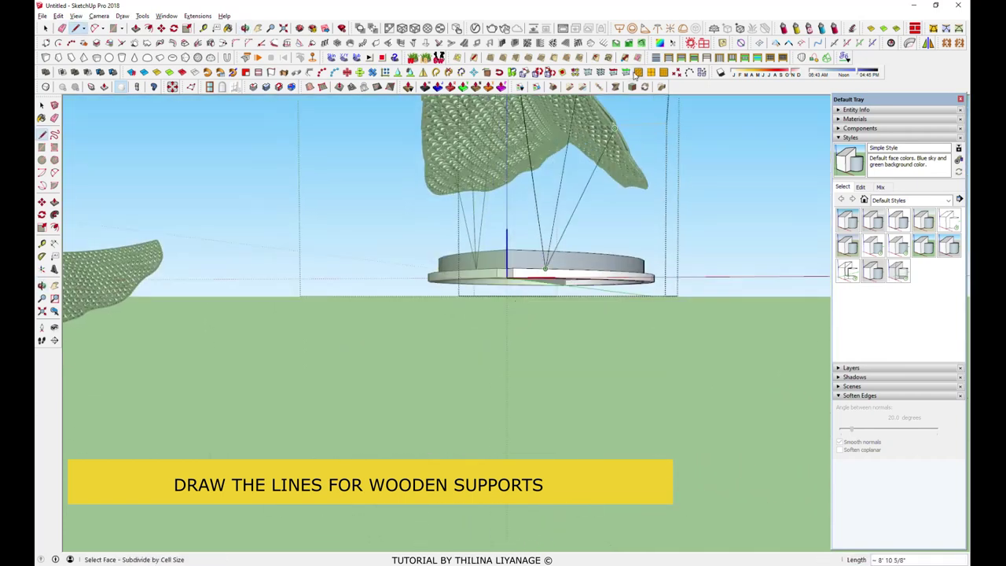
scroll(602, 94, up, 2)
scroll(599, 109, up, 2)
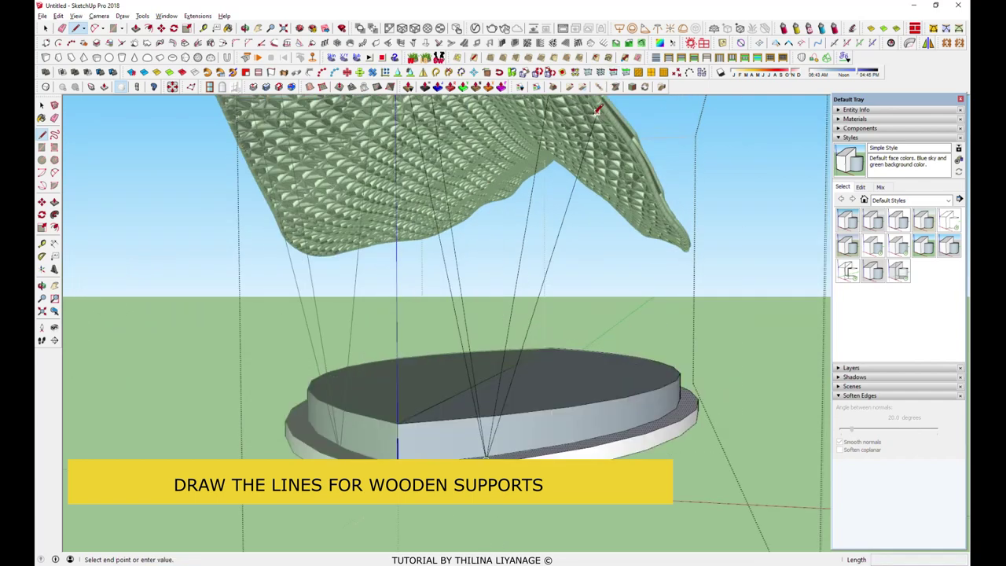
scroll(598, 110, up, 2)
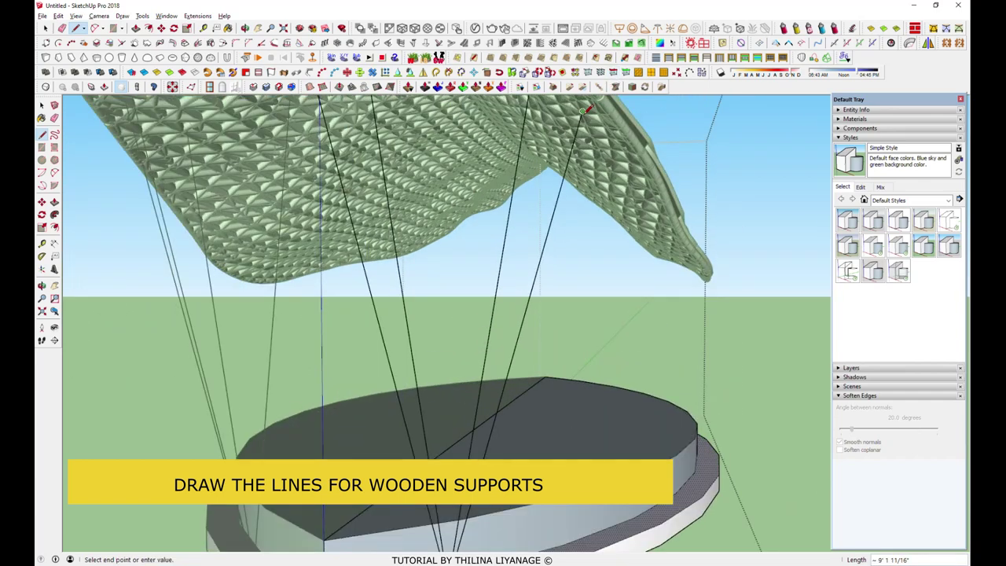
scroll(476, 343, down, 4)
scroll(472, 346, down, 2)
mouse_move(462, 348)
middle_down()
mouse_move(354, 385)
mouse_move(273, 361)
mouse_move(354, 382)
mouse_move(406, 367)
mouse_move(534, 371)
mouse_move(543, 351)
mouse_move(521, 353)
middle_up()
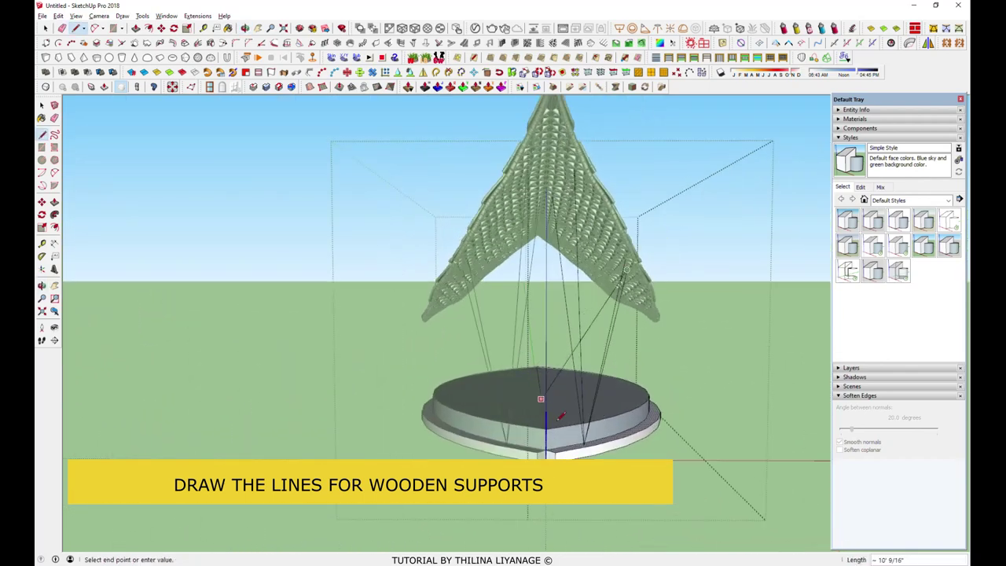
scroll(576, 428, up, 2)
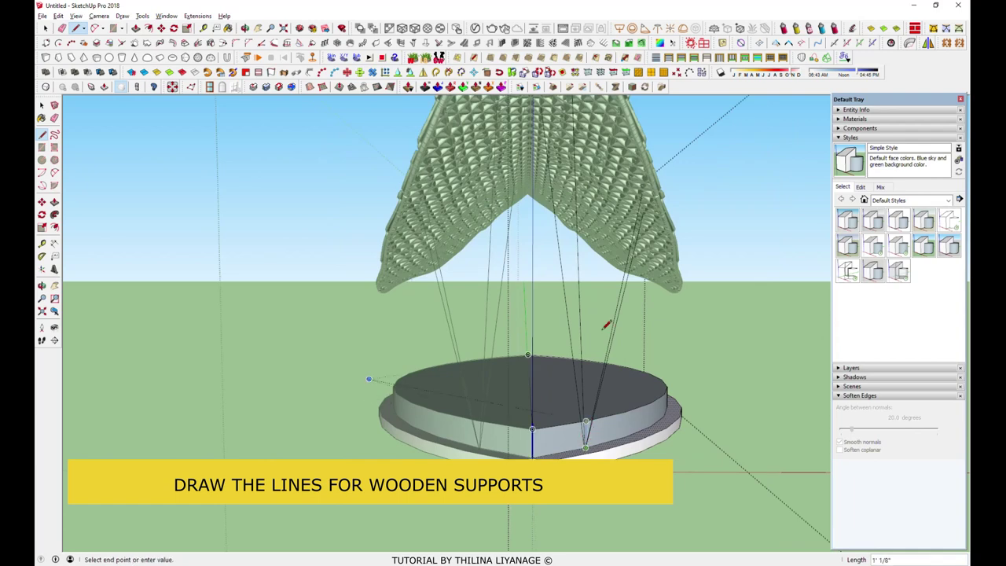
scroll(613, 211, up, 2)
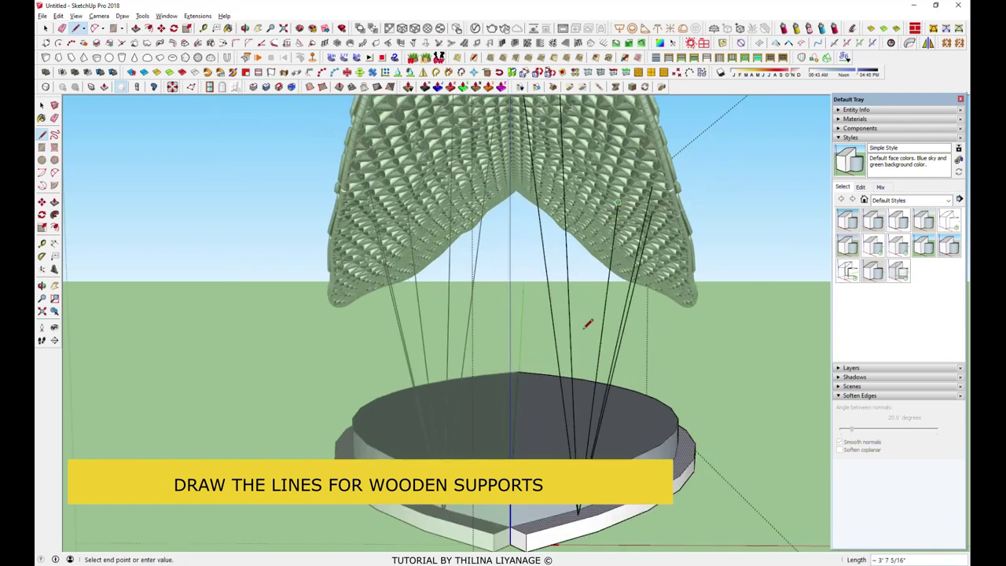
mouse_move(529, 341)
middle_down()
mouse_move(439, 320)
mouse_move(415, 325)
mouse_move(460, 332)
middle_up()
key(l)
click(318, 179)
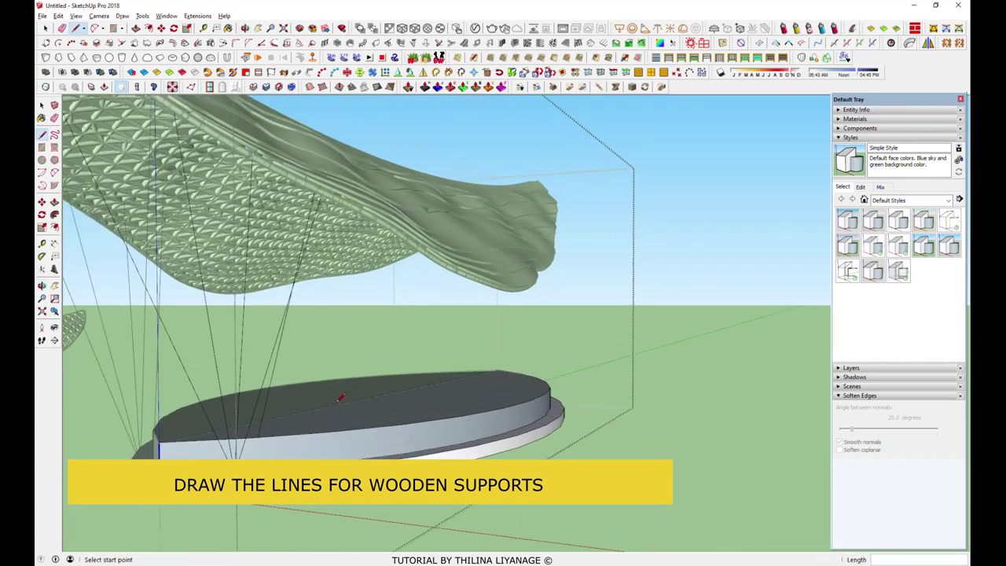
click(67, 29)
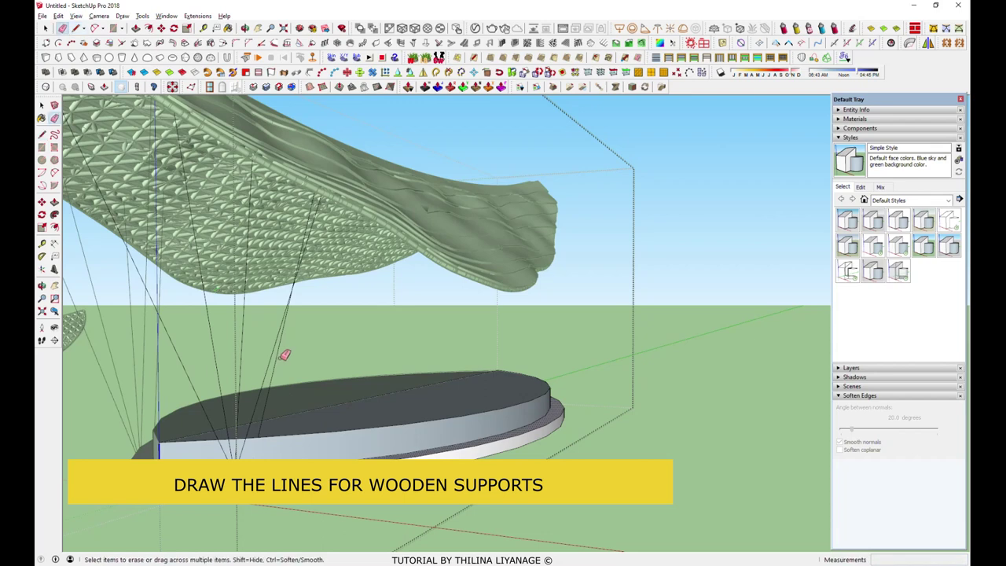
click(269, 405)
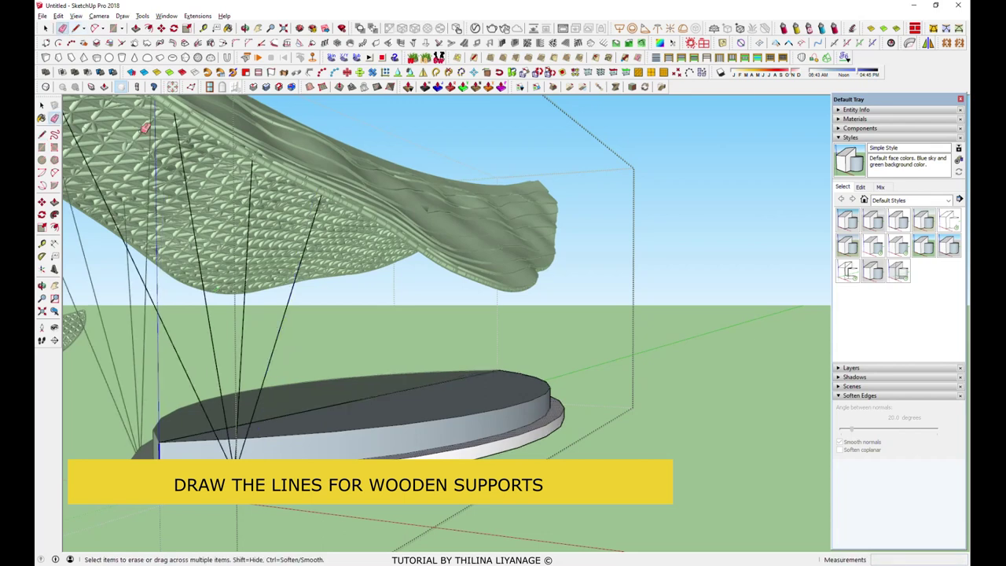
Draw more support lines from the base to the side of the V-shaped roof
key(l)
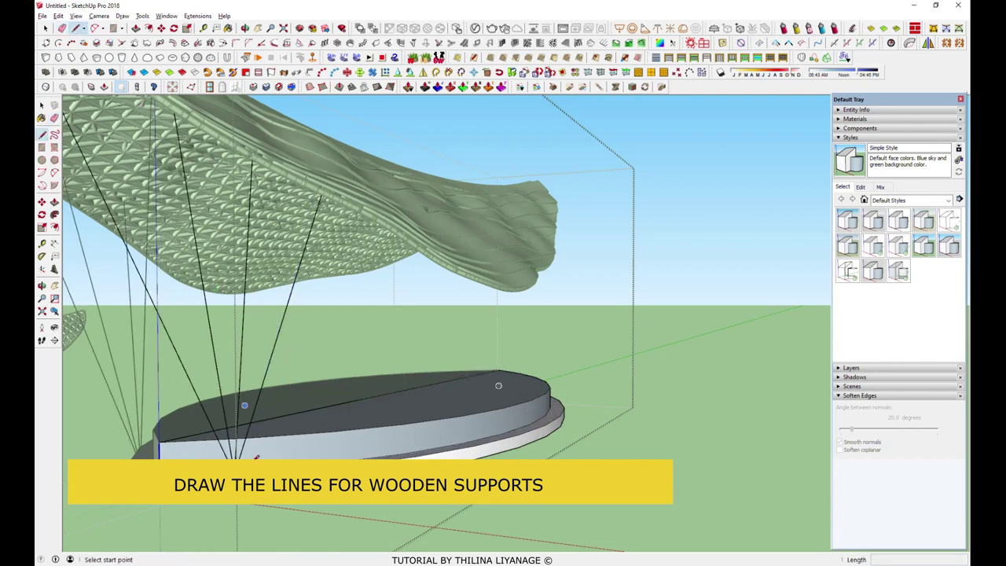
middle_drag(257, 379, 404, 395)
mouse_move(696, 141)
middle_down()
mouse_move(466, 354)
mouse_move(440, 337)
middle_up()
scroll(440, 338, down, 5)
scroll(440, 338, up, 4)
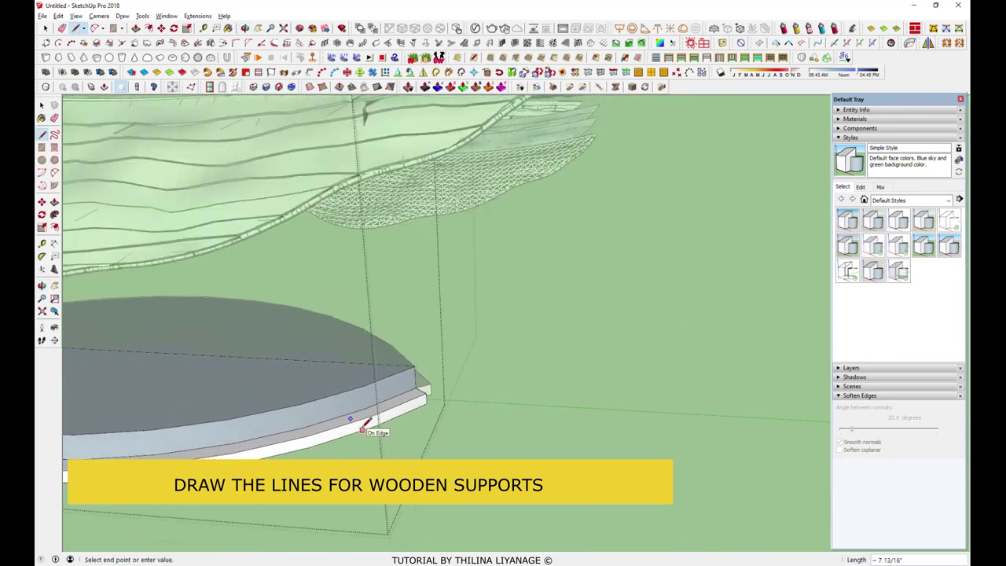
scroll(440, 333, down, 4)
scroll(440, 334, up, 5)
middle_drag(440, 334, 438, 291)
scroll(438, 291, down, 5)
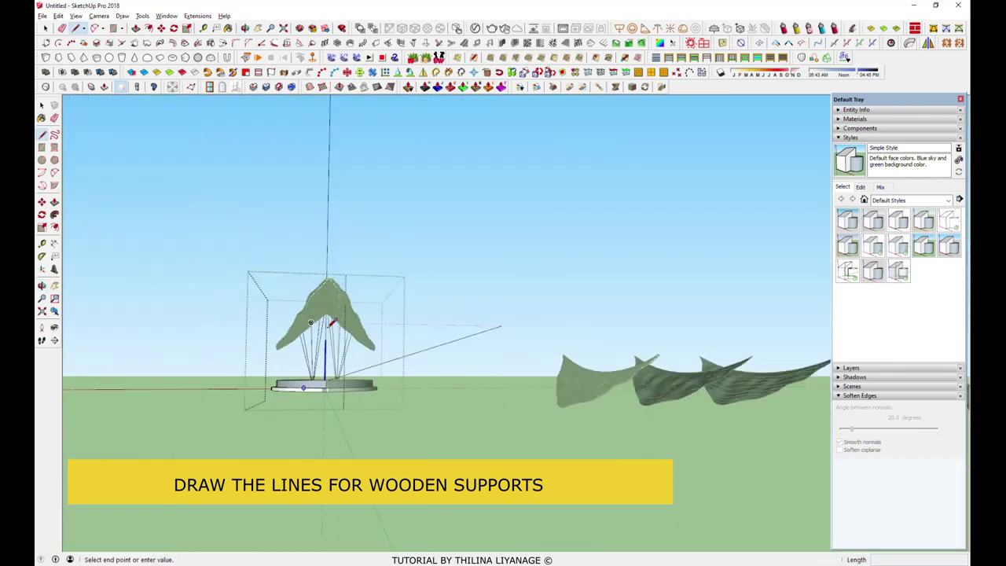
scroll(401, 377, up, 5)
middle_drag(400, 377, 185, 311)
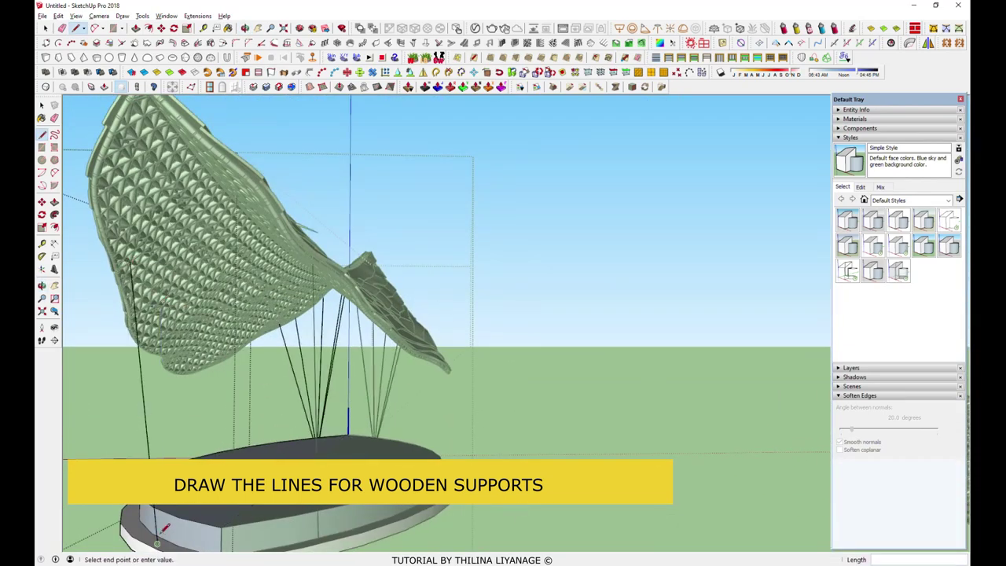
click(144, 171)
click(157, 542)
click(177, 142)
key(Escape)
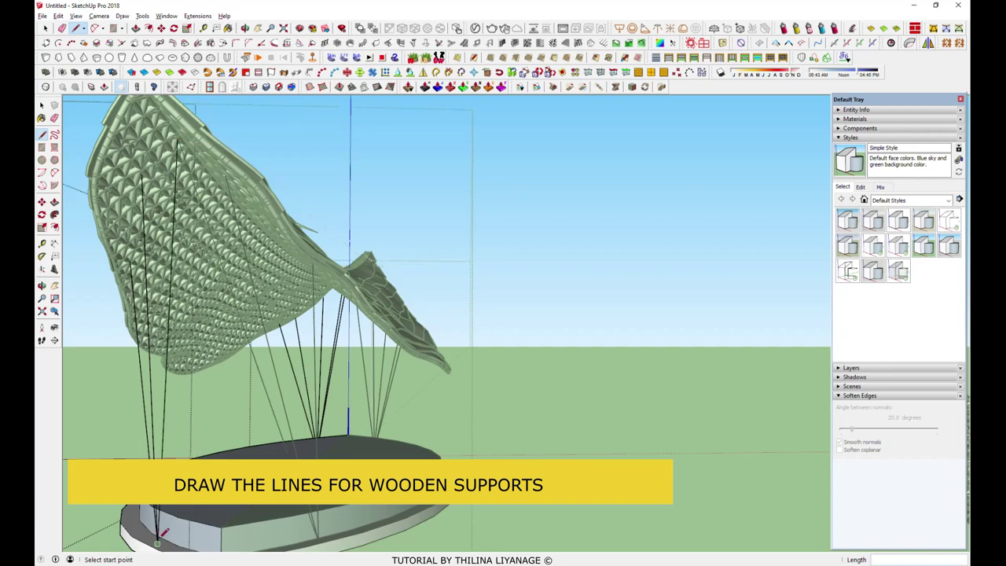
click(110, 166)
key(Escape)
Add another support line ending at the canopy underside
mouse_move(184, 354)
middle_down()
mouse_move(422, 447)
mouse_move(363, 437)
middle_up()
scroll(363, 437, up, 3)
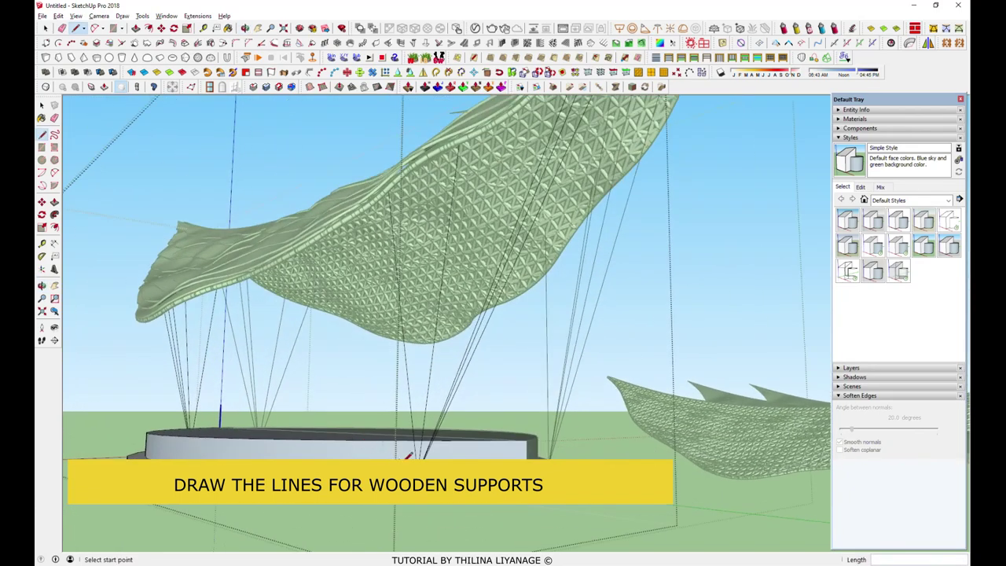
mouse_move(408, 401)
middle_down()
mouse_move(354, 370)
mouse_move(330, 314)
middle_up()
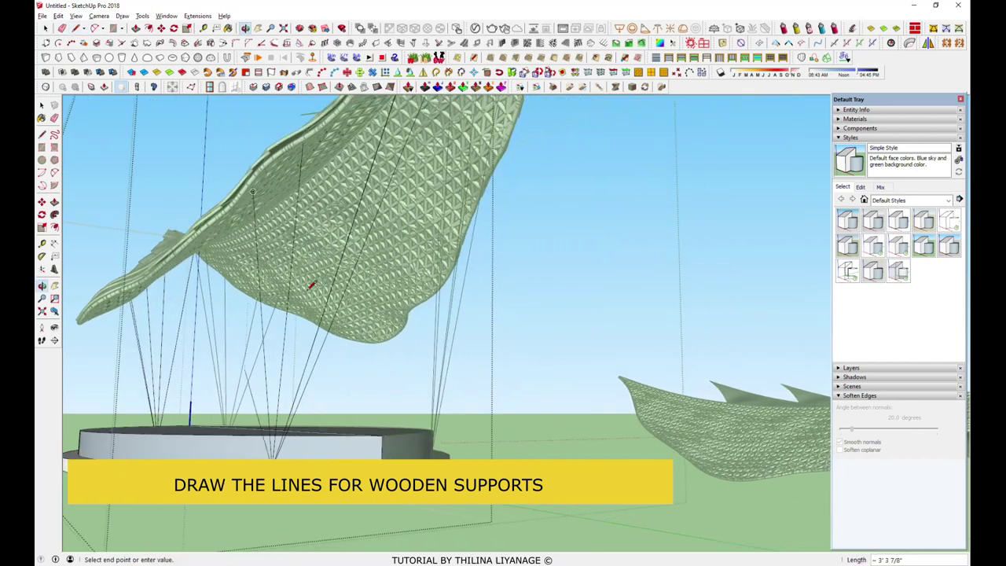
middle_drag(252, 192, 237, 217)
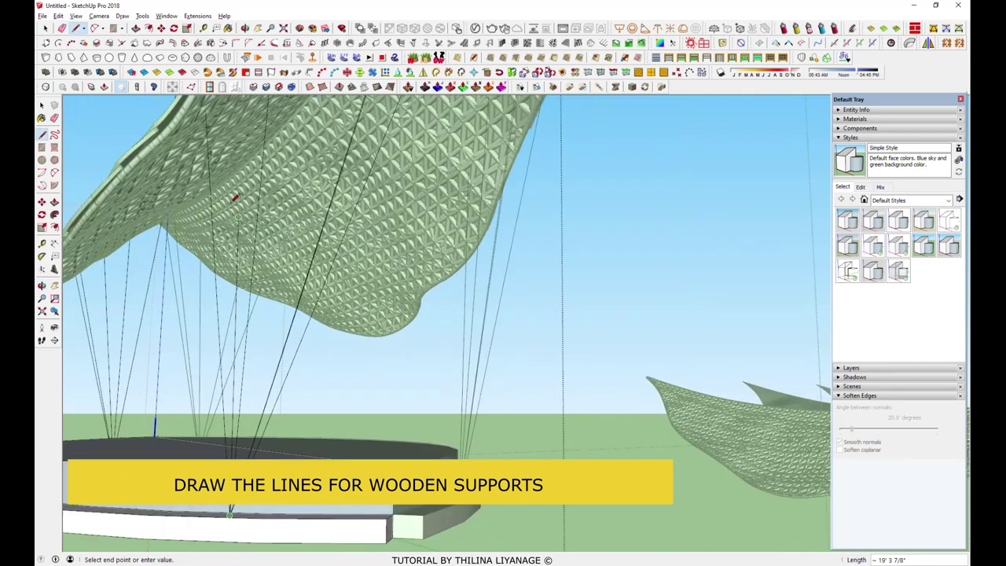
click(160, 155)
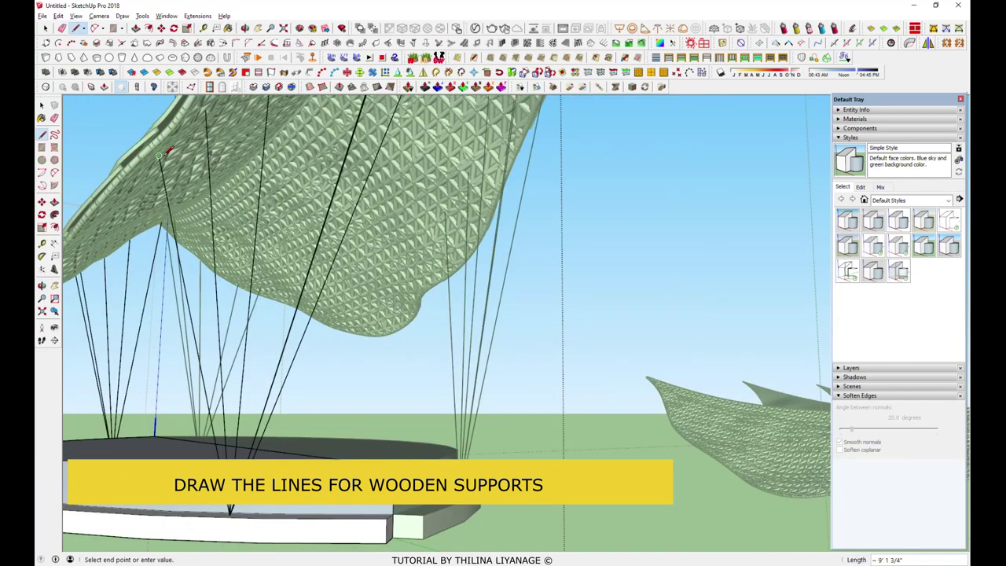
mouse_move(208, 199)
middle_down()
mouse_move(337, 225)
mouse_move(333, 296)
middle_up()
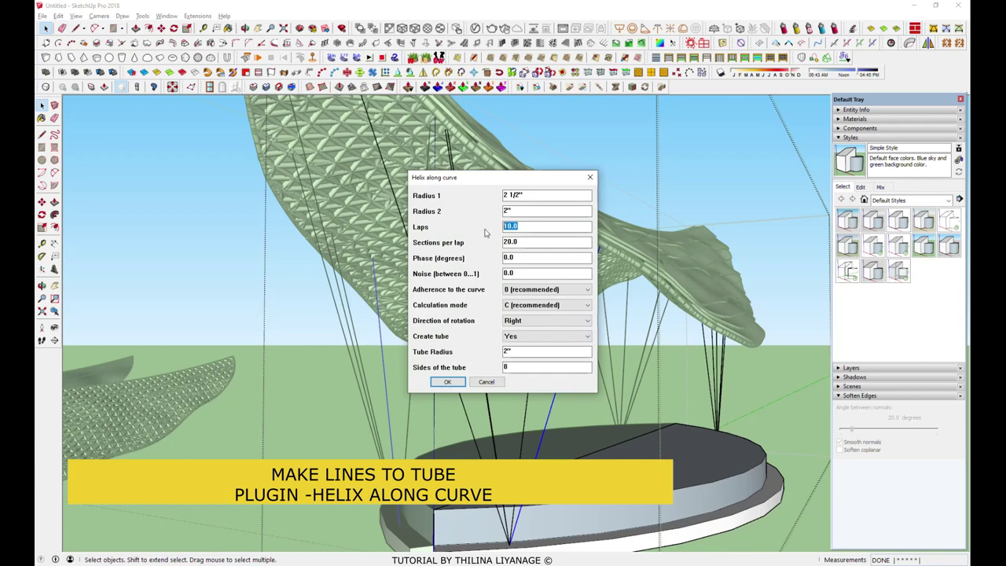
Create 2-inch-radius tubes along the first selected support lines with Helix along curve
click(447, 382)
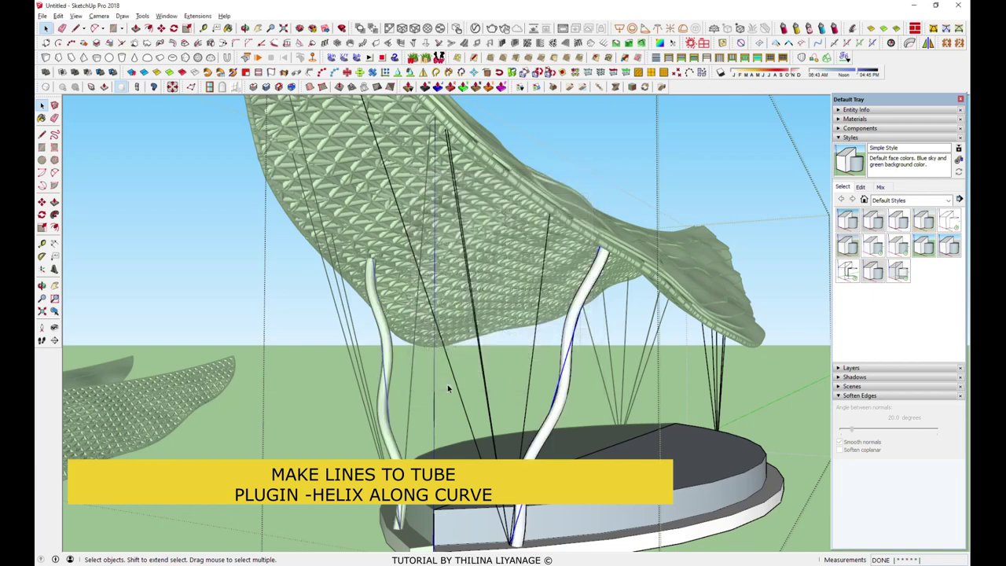
mouse_move(576, 349)
middle_down()
mouse_move(606, 341)
mouse_move(541, 339)
mouse_move(512, 356)
middle_up()
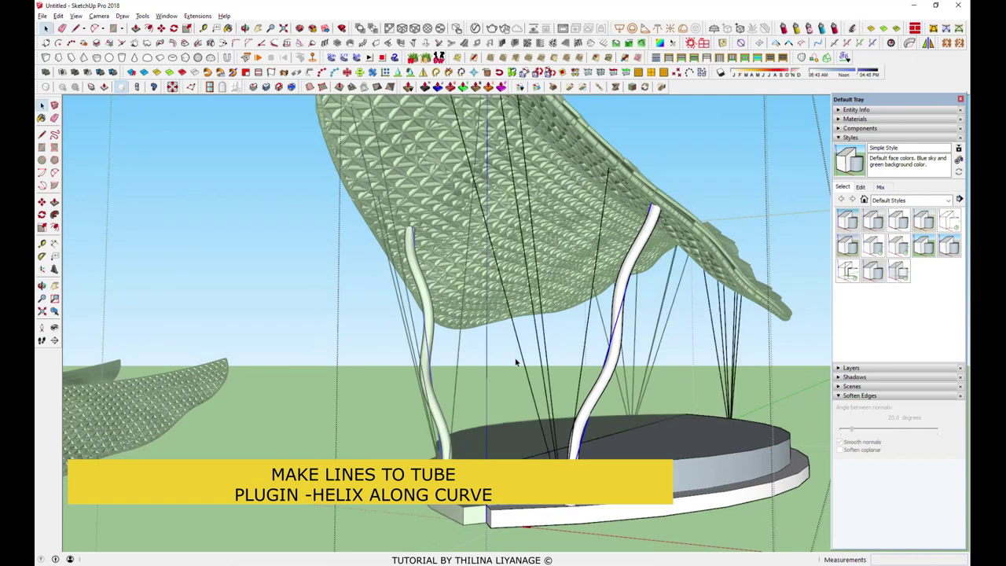
key(ctrl+z)
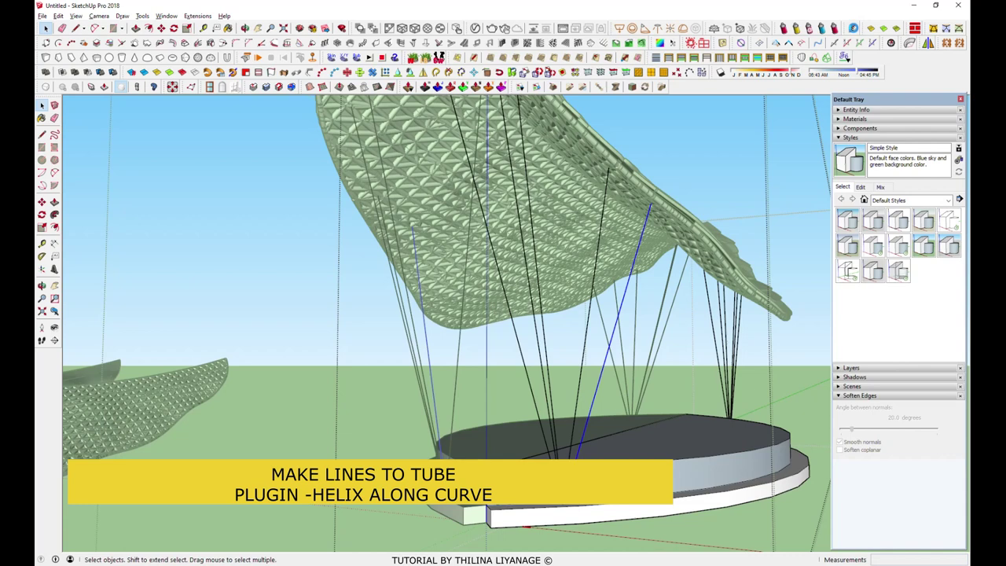
click(853, 28)
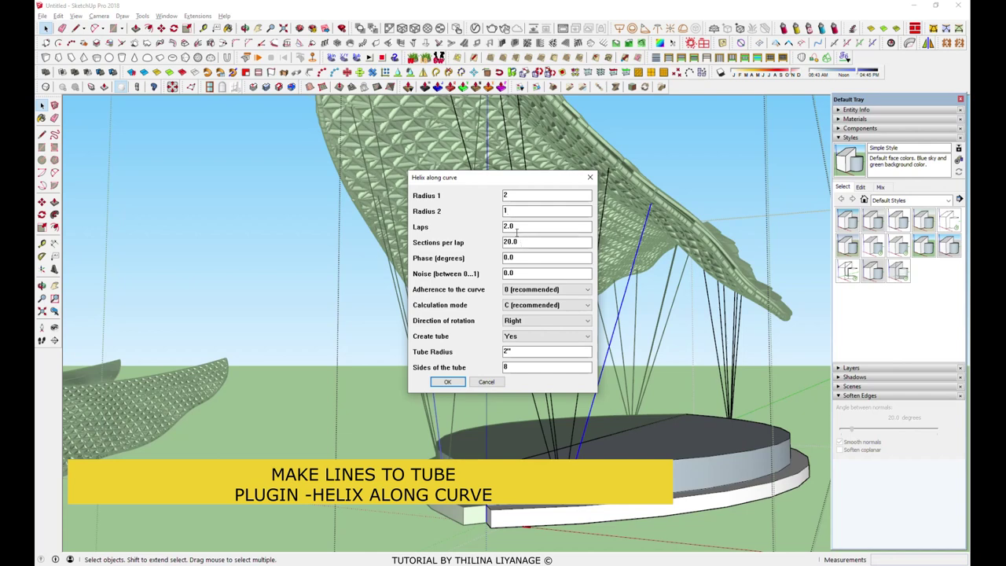
click(445, 383)
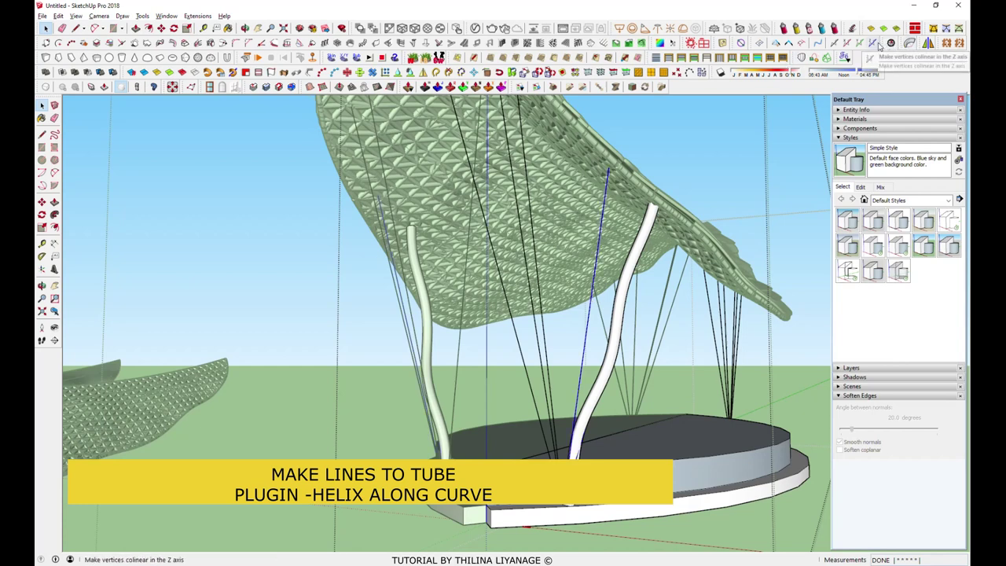
Repeat the Helix along curve tubes on several more sets of support lines
click(852, 29)
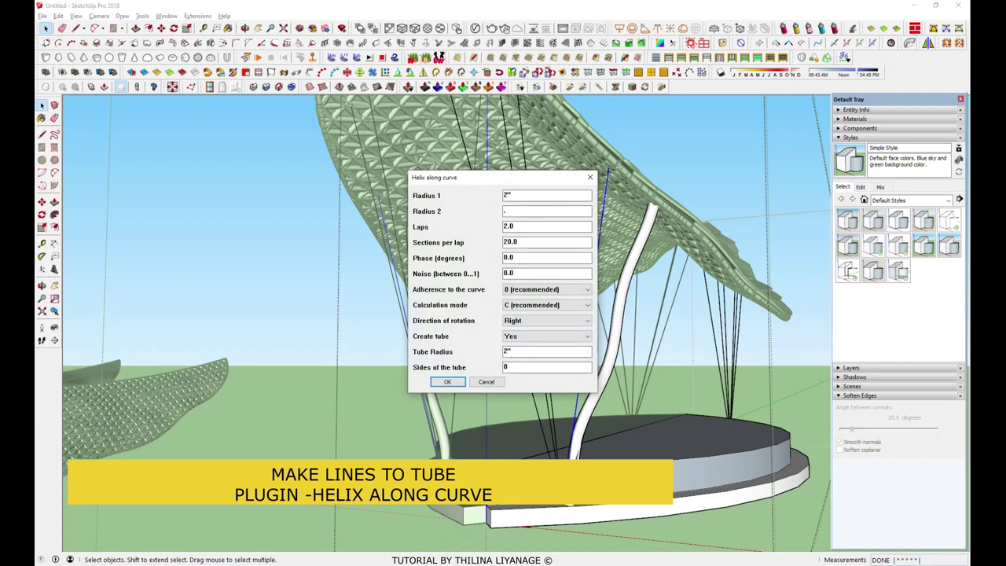
click(448, 382)
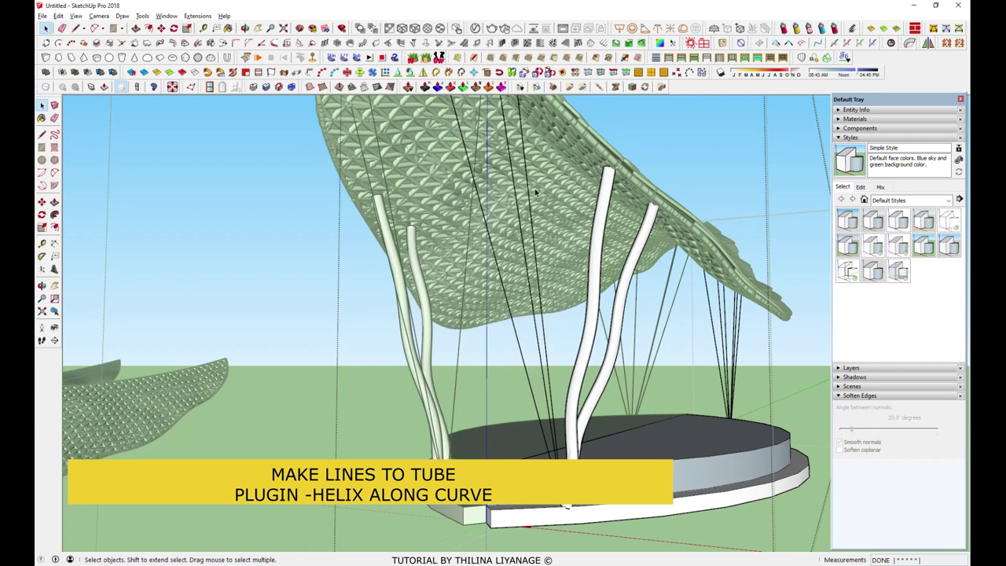
click(854, 29)
key(Return)
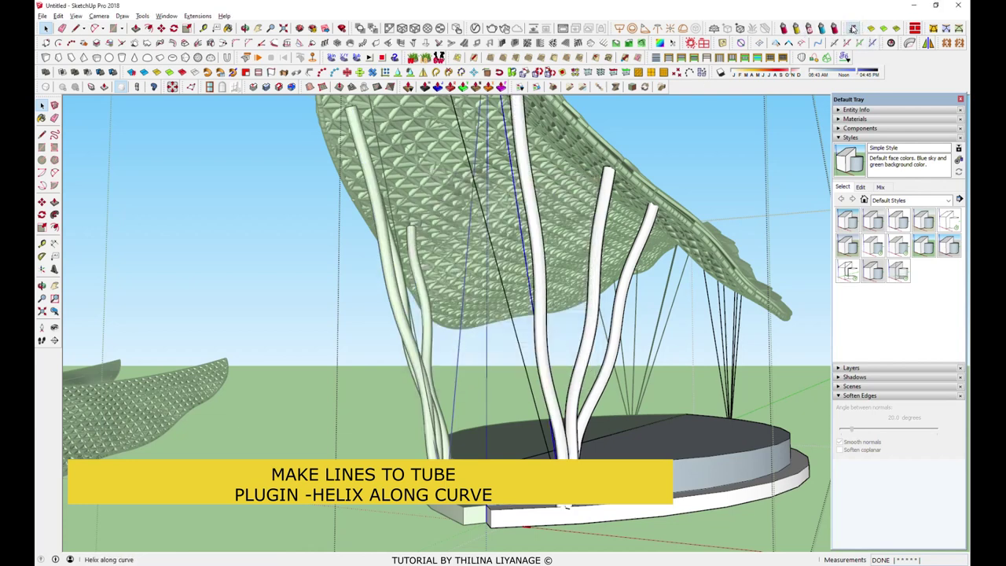
click(853, 28)
key(Return)
click(854, 29)
key(Return)
Add tubes to the remaining support lines under the canopy
middle_drag(487, 346, 416, 355)
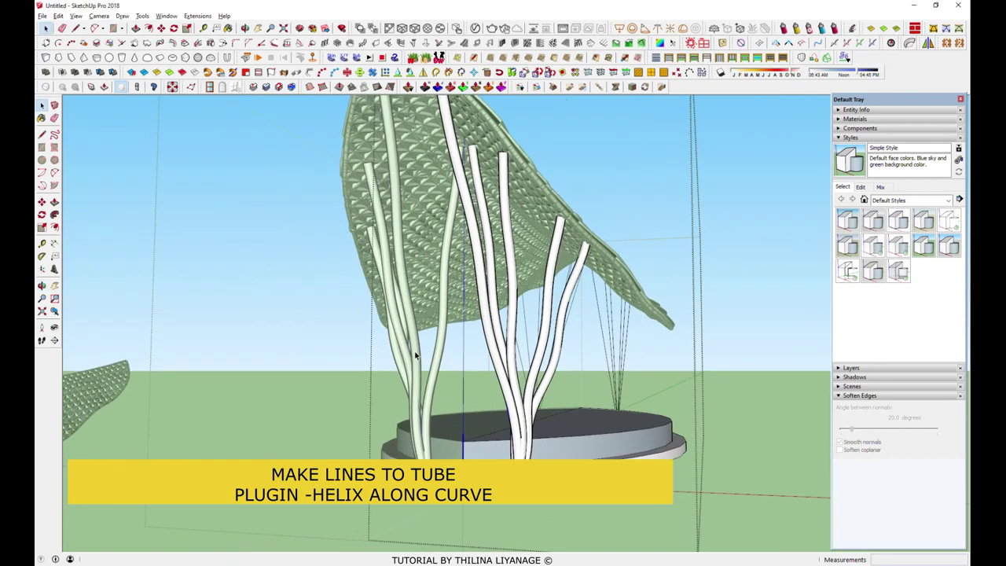
scroll(416, 355, down, 5)
scroll(602, 332, up, 5)
scroll(602, 332, up, 3)
click(853, 29)
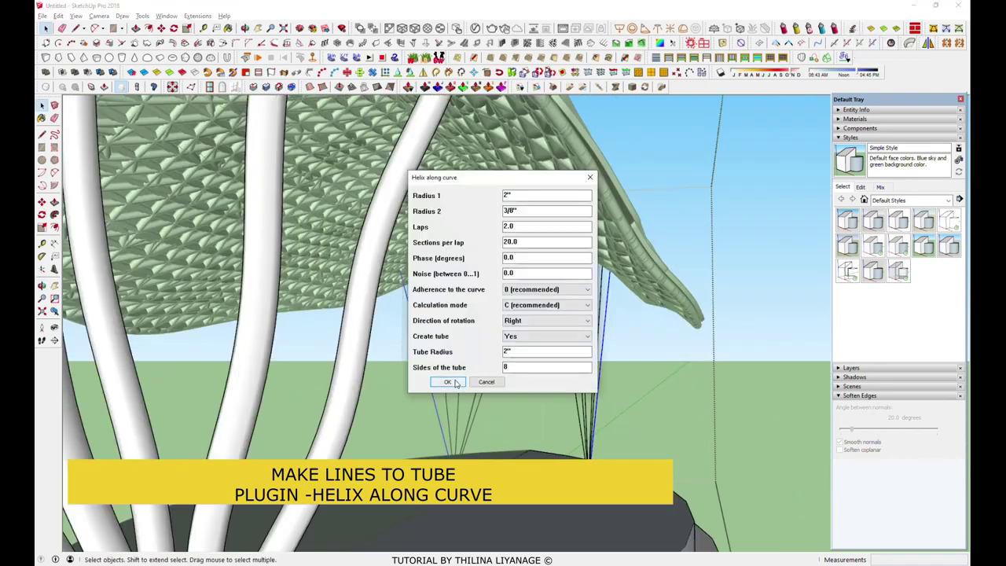
click(448, 382)
click(853, 28)
key(Return)
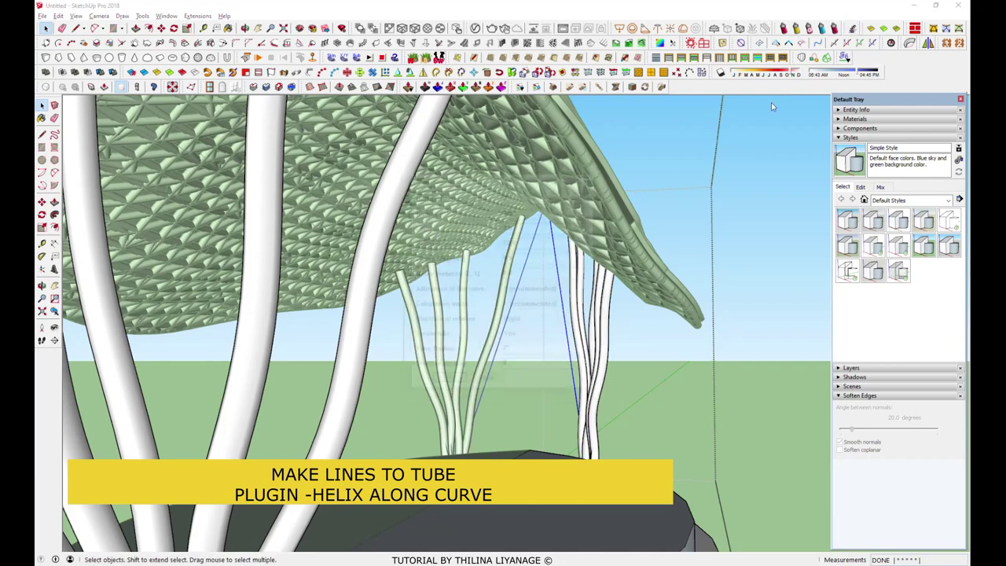
View the whole pavilion and open its group for editing
scroll(141, 371, down, 5)
mouse_move(142, 370)
middle_down()
mouse_move(585, 380)
mouse_move(617, 394)
mouse_move(550, 377)
mouse_move(662, 375)
middle_up()
scroll(585, 379, down, 5)
scroll(586, 380, up, 5)
scroll(617, 395, down, 3)
scroll(550, 377, up, 3)
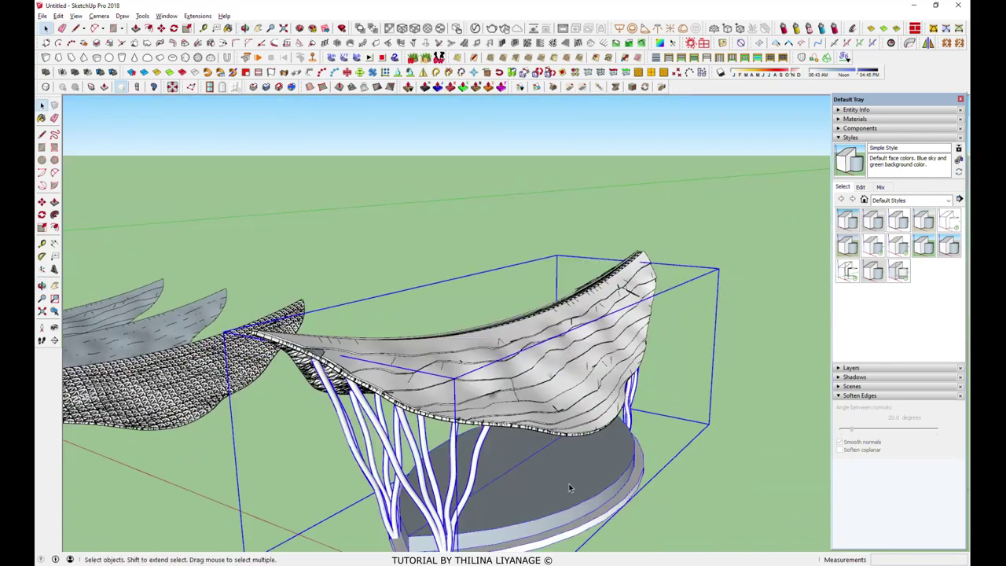
double_click(548, 507)
mouse_move(548, 507)
middle_down()
mouse_move(606, 427)
mouse_move(589, 463)
mouse_move(479, 441)
middle_up()
scroll(548, 507, down, 3)
scroll(589, 463, up, 3)
Divide the platform top with a line and push/pull the curved half up into a wall
key(l)
click(629, 370)
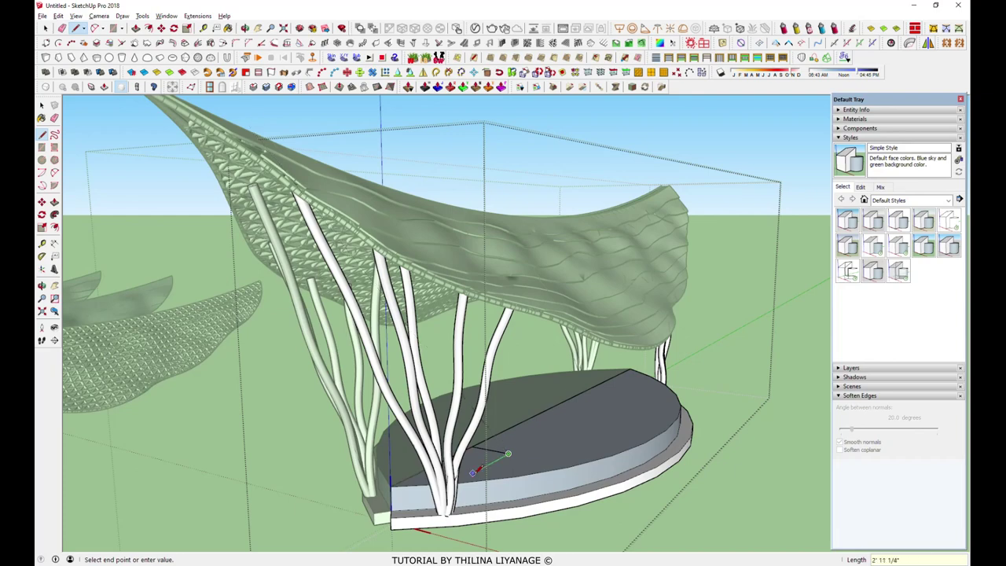
key(p)
click(539, 416)
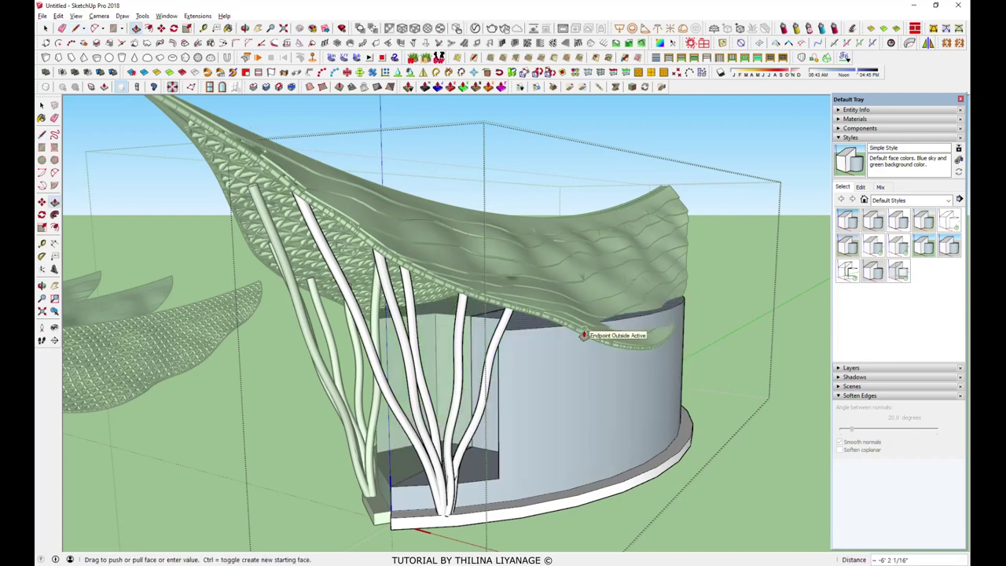
Orbit around the new wall and begin a freehand line on its surface
mouse_move(583, 267)
middle_down()
mouse_move(707, 250)
mouse_move(518, 447)
middle_up()
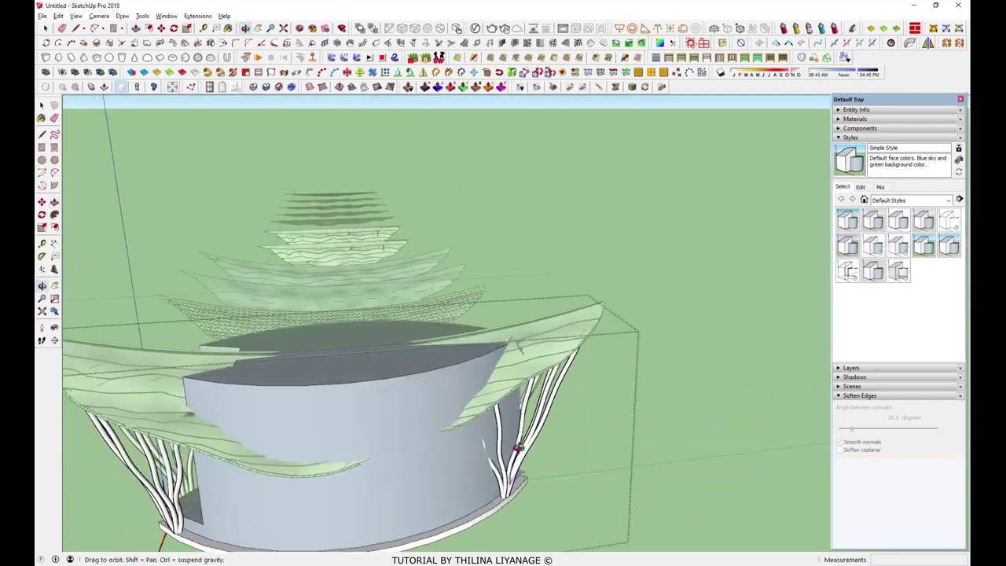
scroll(518, 447, down, 3)
scroll(523, 417, down, 3)
mouse_move(524, 418)
middle_down()
mouse_move(545, 424)
mouse_move(578, 471)
middle_up()
scroll(710, 280, up, 5)
scroll(590, 197, up, 3)
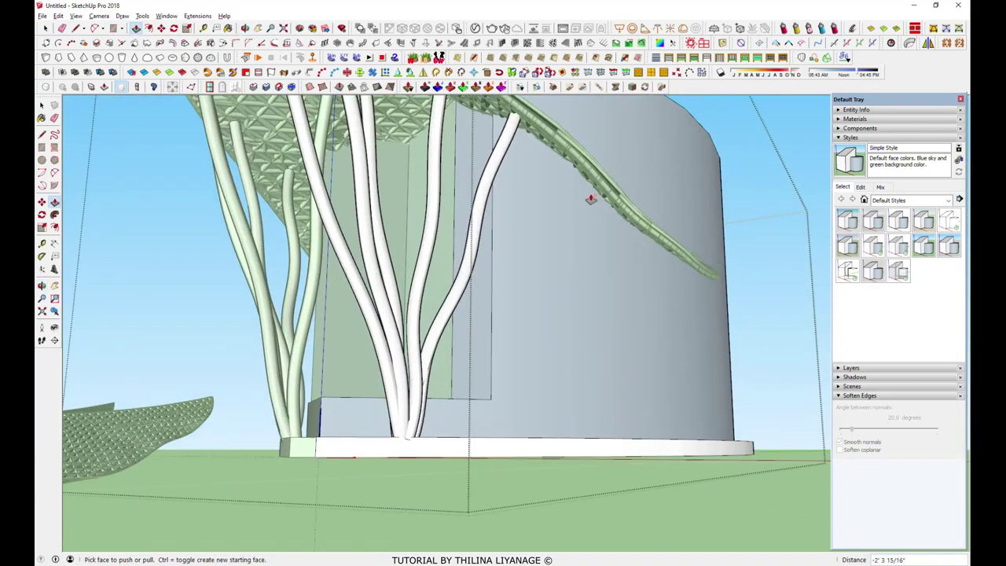
scroll(618, 108, up, 5)
click(529, 89)
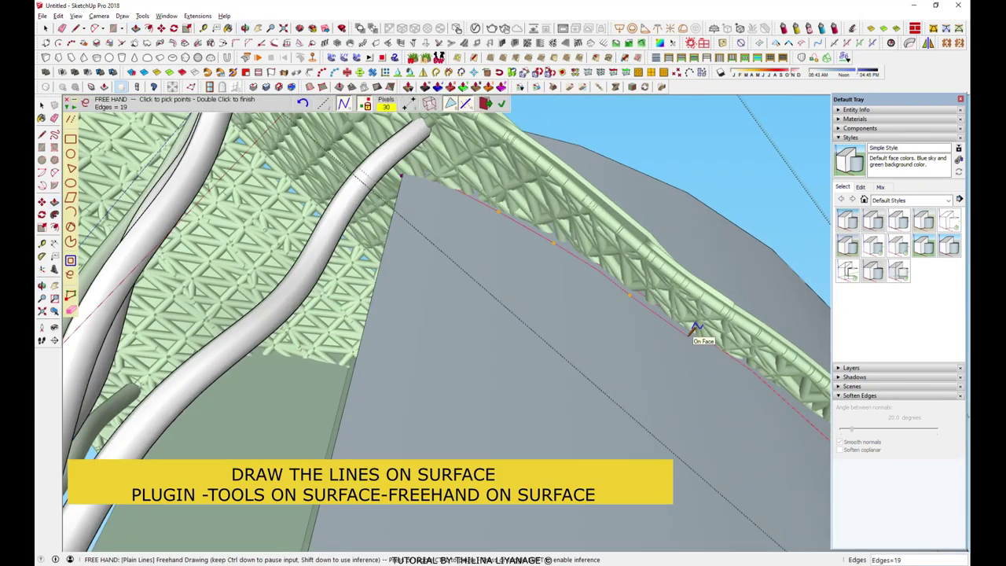
Trace a freehand line on the wall along the roof edge and finish it
middle_drag(817, 409, 631, 377)
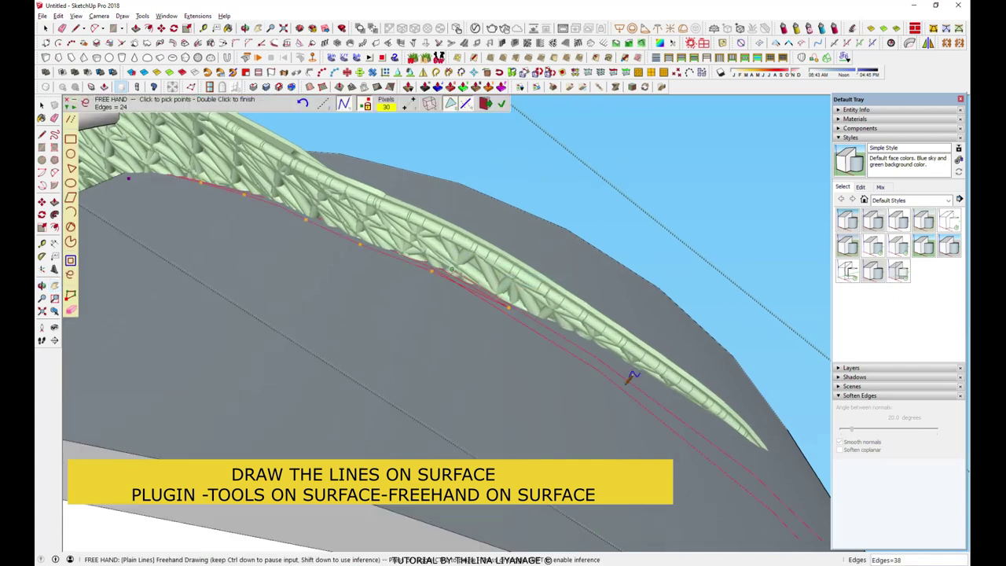
middle_drag(568, 321, 582, 334)
mouse_move(405, 253)
middle_down()
mouse_move(471, 315)
mouse_move(538, 312)
middle_up()
key(space)
click(517, 307)
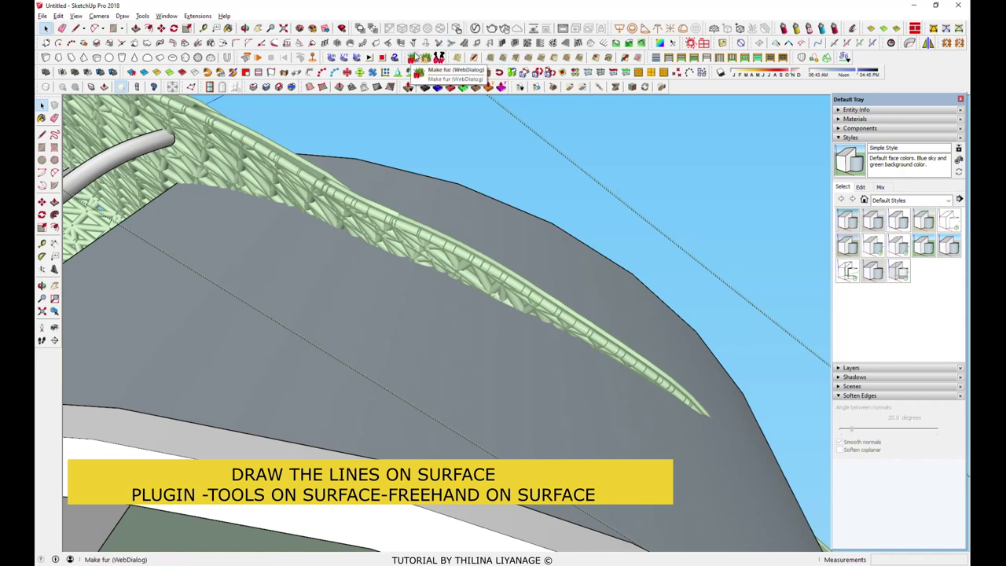
Trace a second freehand line along the roof's leaf edge
click(474, 58)
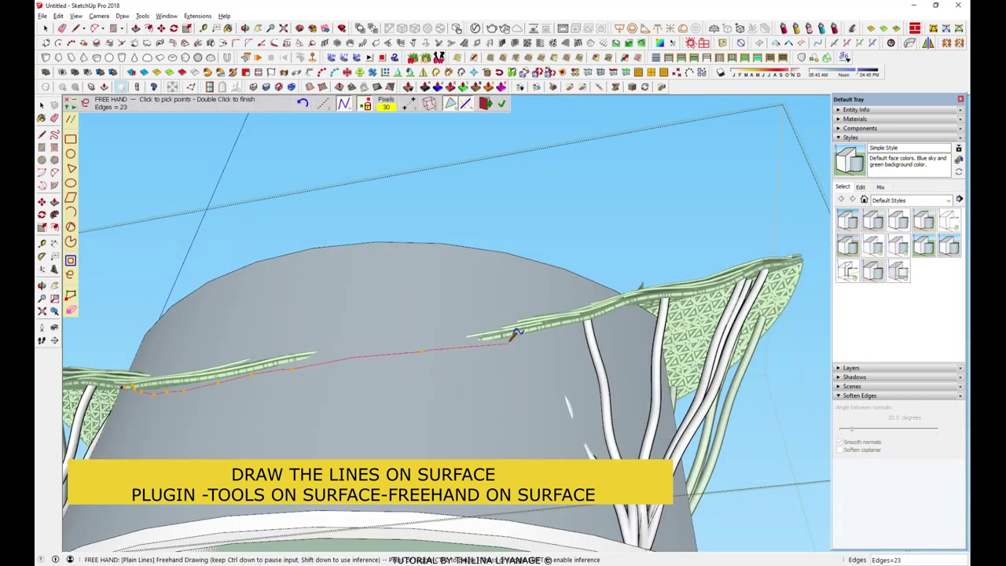
mouse_move(516, 333)
middle_down()
mouse_move(591, 290)
mouse_move(609, 250)
middle_up()
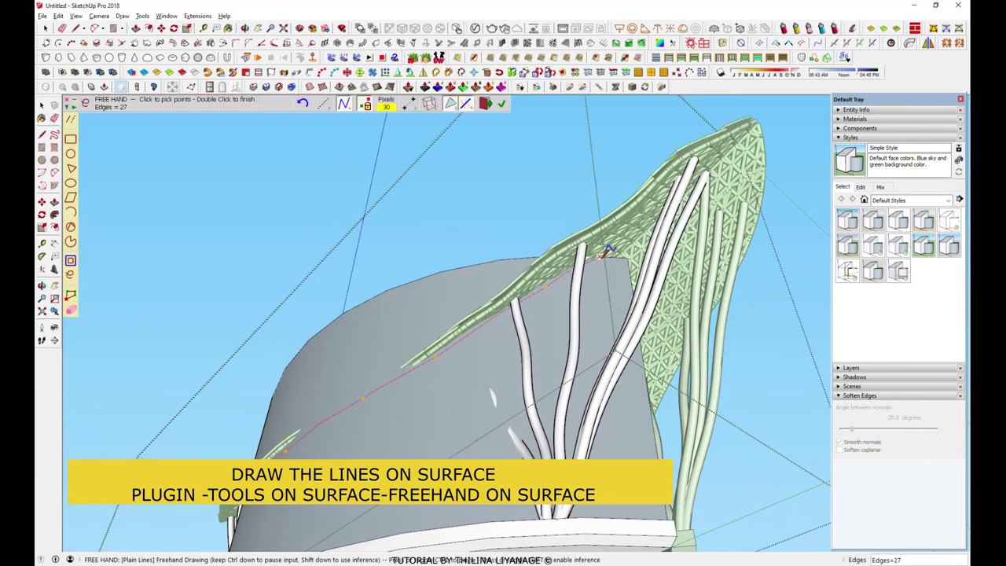
key(space)
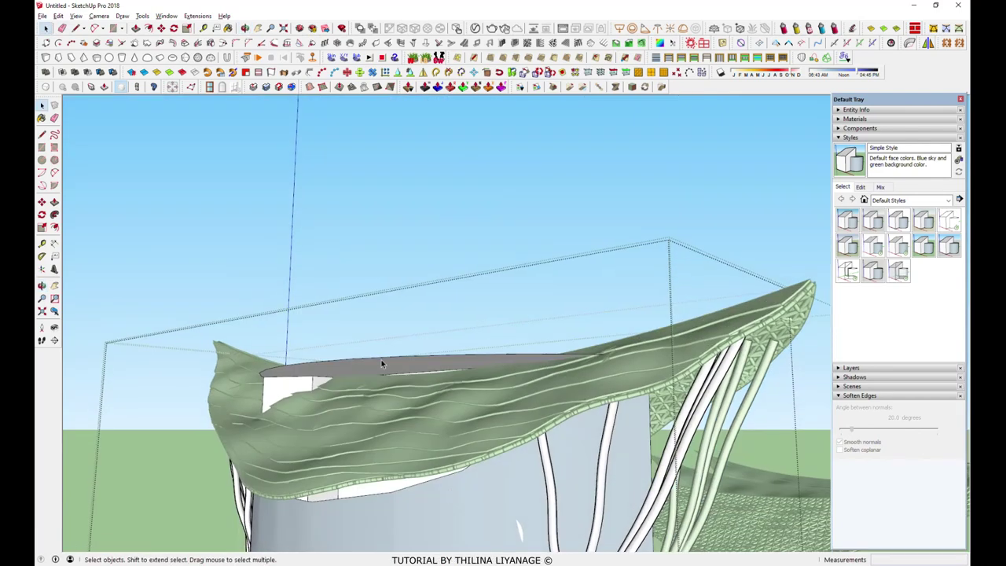
Scale the building from a lower corner grip
scroll(312, 389, down, 5)
mouse_move(683, 362)
middle_down()
mouse_move(340, 431)
mouse_move(355, 492)
mouse_move(253, 510)
middle_up()
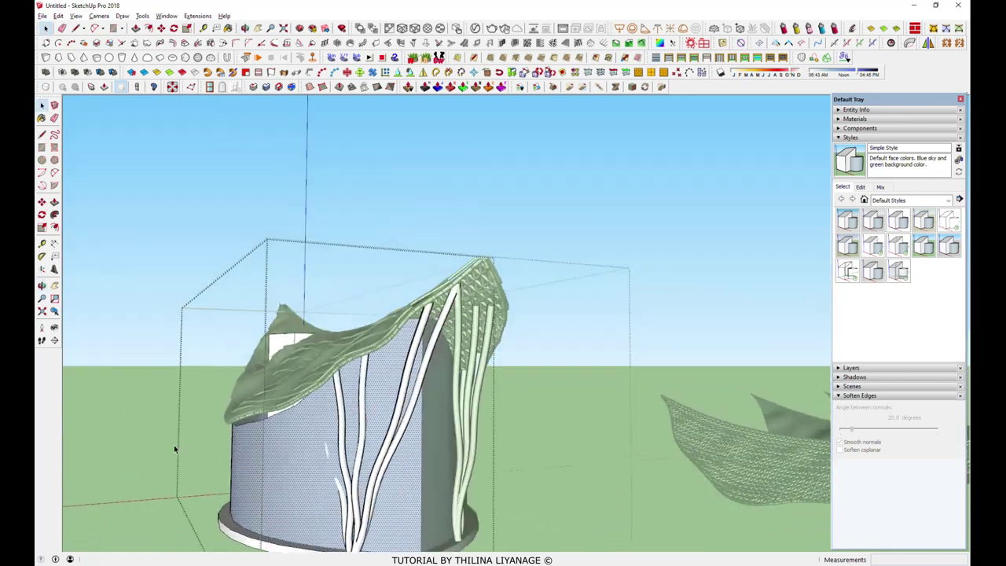
key(s)
click(248, 496)
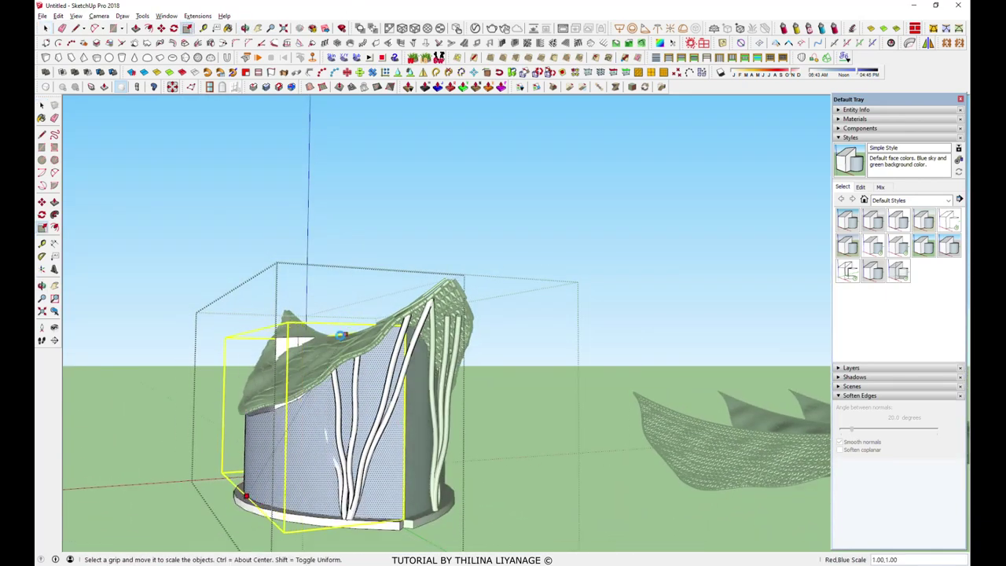
click(340, 335)
Turn on View > Hidden Geometry to reveal the roof mesh
mouse_move(346, 346)
middle_down()
mouse_move(472, 353)
mouse_move(377, 380)
mouse_move(481, 423)
mouse_move(492, 413)
middle_up()
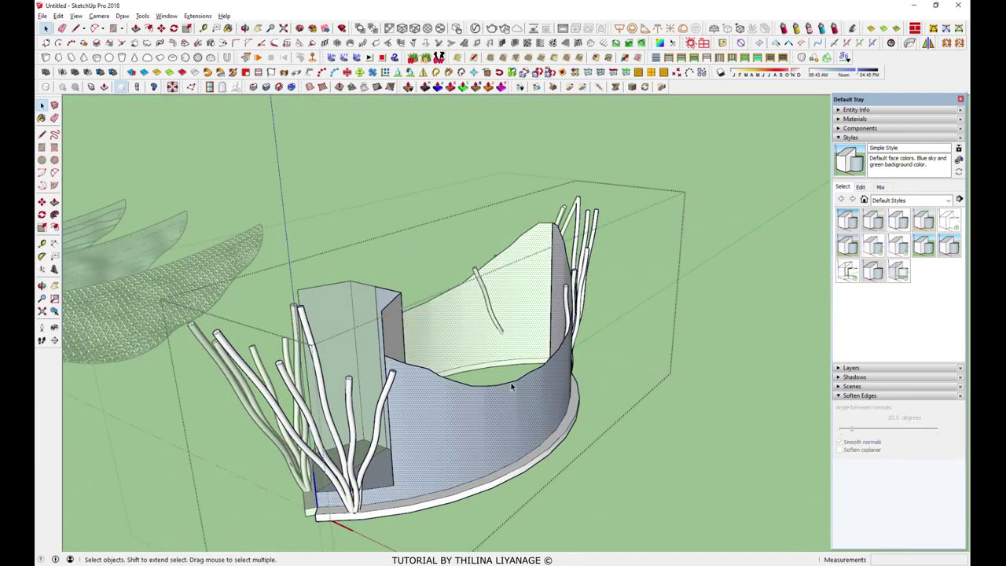
click(187, 28)
middle_drag(505, 299, 733, 285)
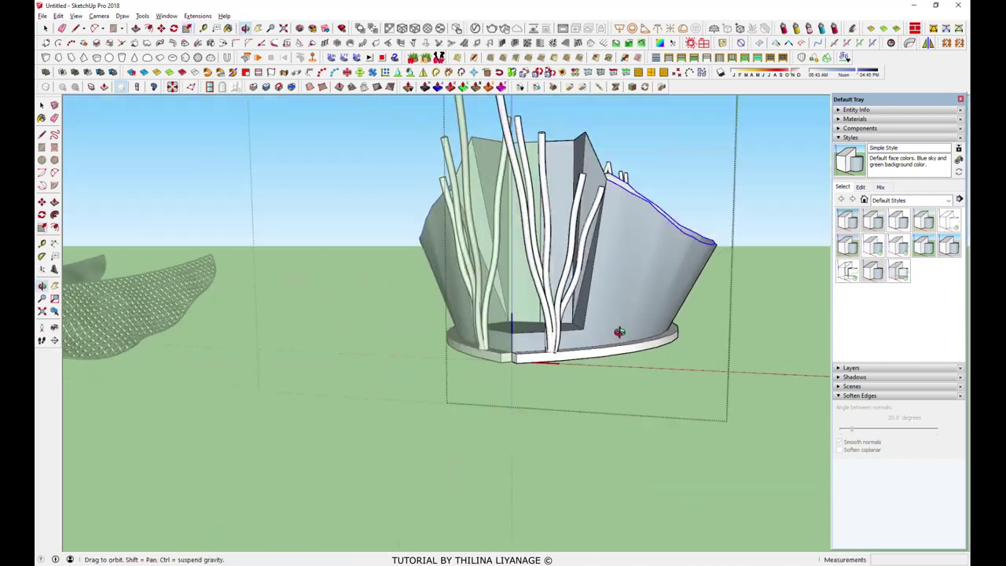
click(58, 16)
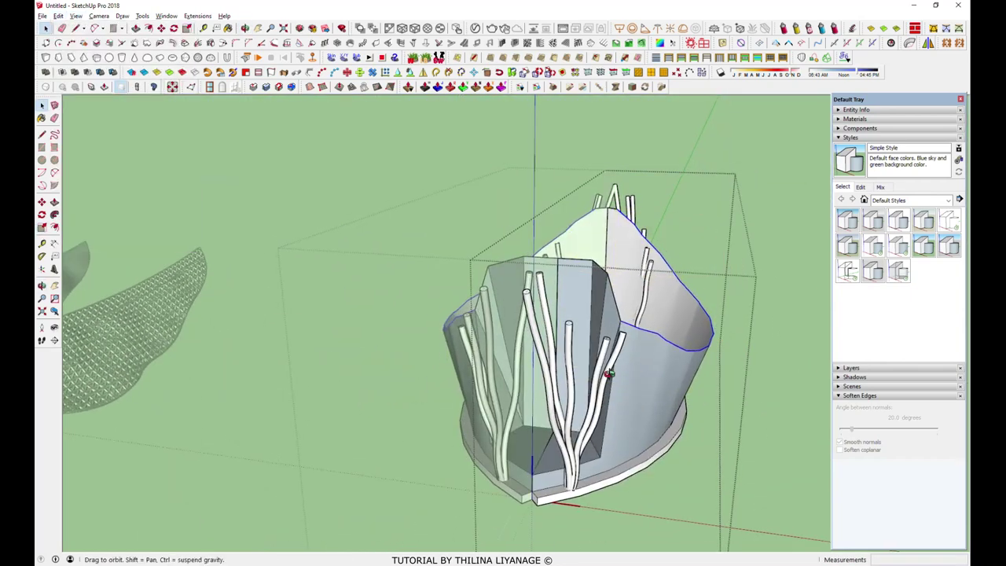
click(76, 16)
click(94, 51)
Stretch the roof canopy to about 1.10 scale so it spreads over the wall
mouse_move(707, 202)
middle_down()
mouse_move(588, 213)
mouse_move(545, 252)
middle_up()
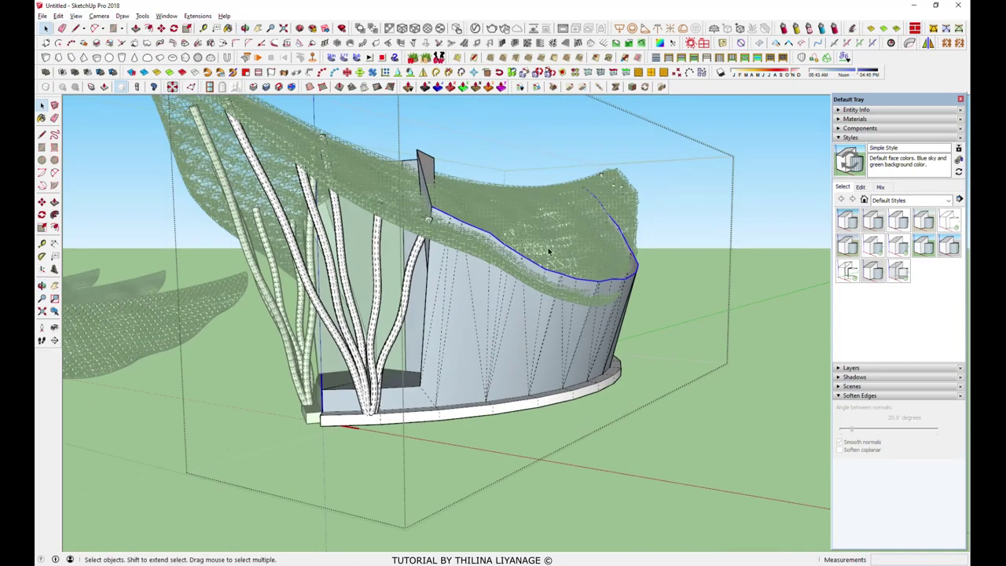
click(196, 28)
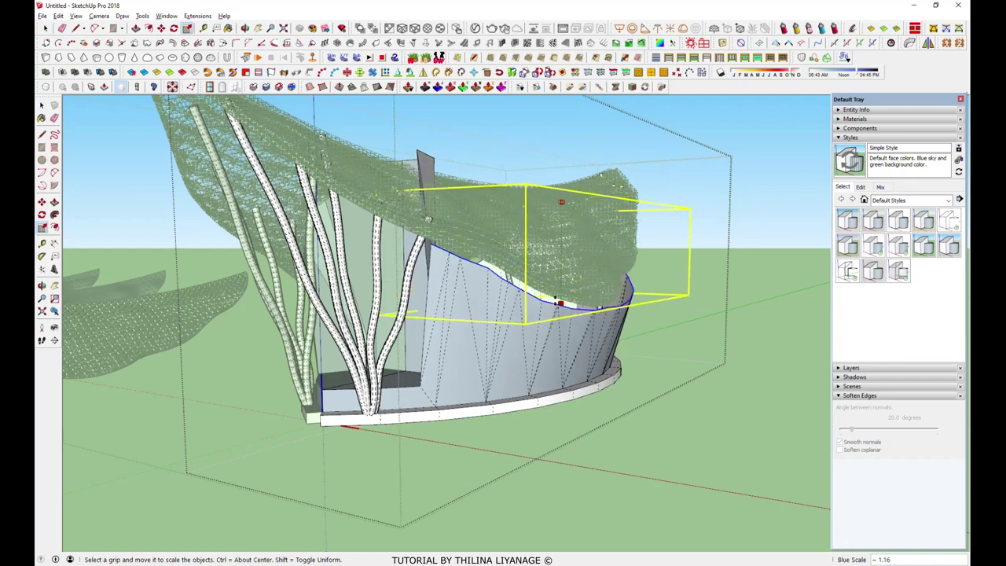
middle_drag(560, 279, 602, 285)
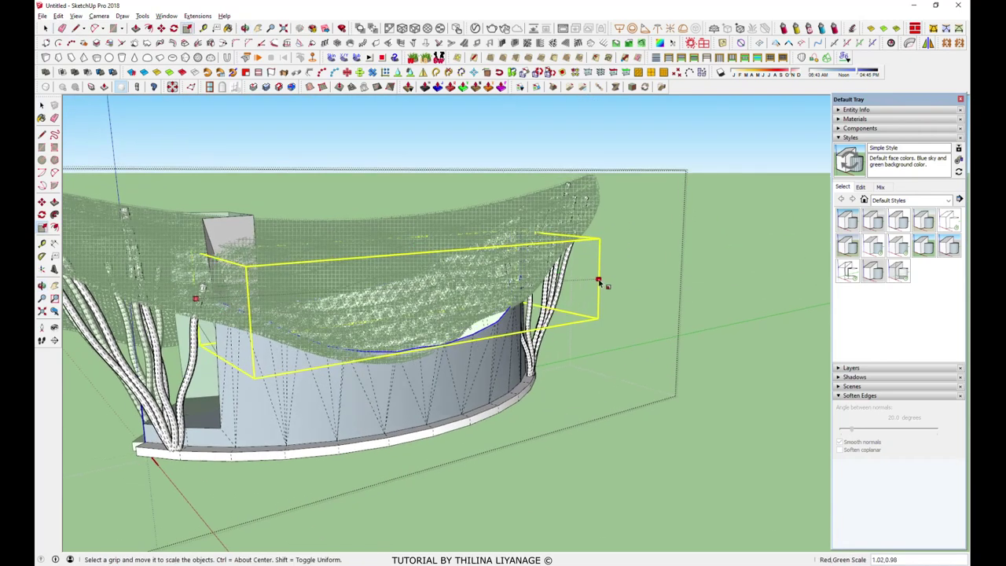
mouse_move(598, 283)
middle_down()
mouse_move(404, 364)
mouse_move(260, 162)
middle_up()
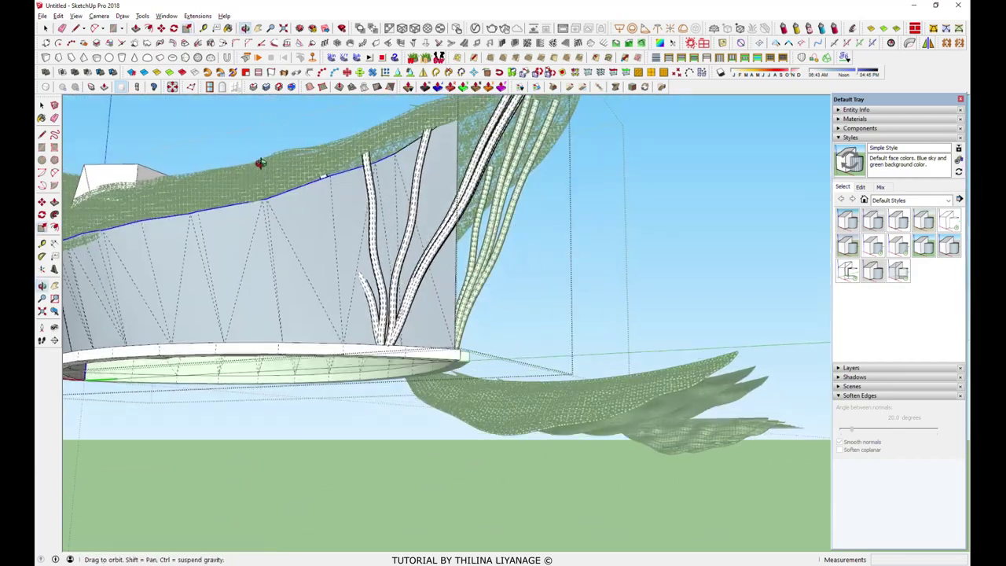
mouse_move(560, 292)
middle_down()
mouse_move(409, 395)
mouse_move(576, 354)
mouse_move(599, 136)
middle_up()
click(548, 219)
Move the roof canopy 10 7/8 straight up along the blue axis
key(m)
click(763, 366)
mouse_move(759, 353)
middle_down()
mouse_move(588, 411)
mouse_move(607, 334)
middle_up()
key(s)
mouse_move(655, 306)
middle_down()
mouse_move(669, 307)
mouse_move(314, 380)
mouse_move(440, 315)
mouse_move(511, 260)
mouse_move(558, 196)
middle_up()
Orbit around the raised canopy and toggle Hidden Geometry off
scroll(563, 184, up, 3)
scroll(563, 183, up, 3)
scroll(584, 337, down, 5)
mouse_move(584, 337)
middle_down()
mouse_move(602, 359)
mouse_move(666, 330)
middle_up()
middle_drag(635, 399, 550, 393)
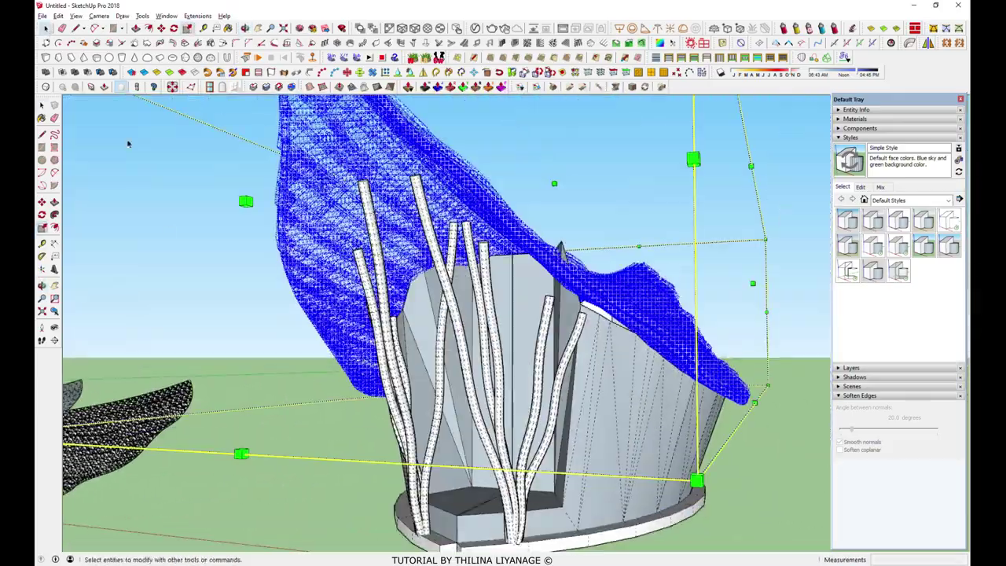
click(76, 16)
click(102, 63)
Open the building group for editing and hide the roof canopy
middle_drag(440, 409, 482, 432)
key(space)
click(482, 431)
double_click(481, 445)
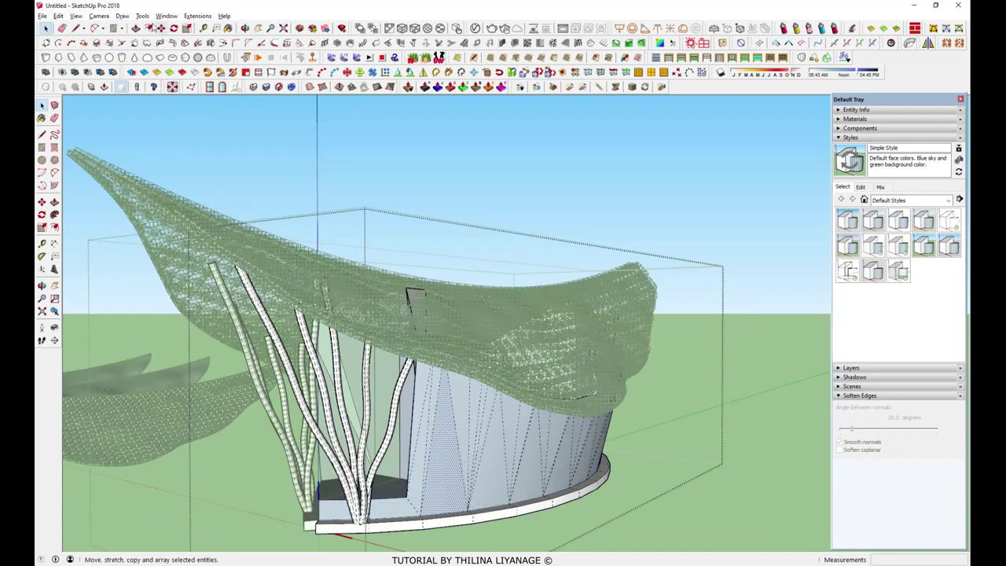
click(58, 16)
click(102, 59)
Undo and redo hiding the canopy while zooming in on the wall
scroll(483, 446, up, 2)
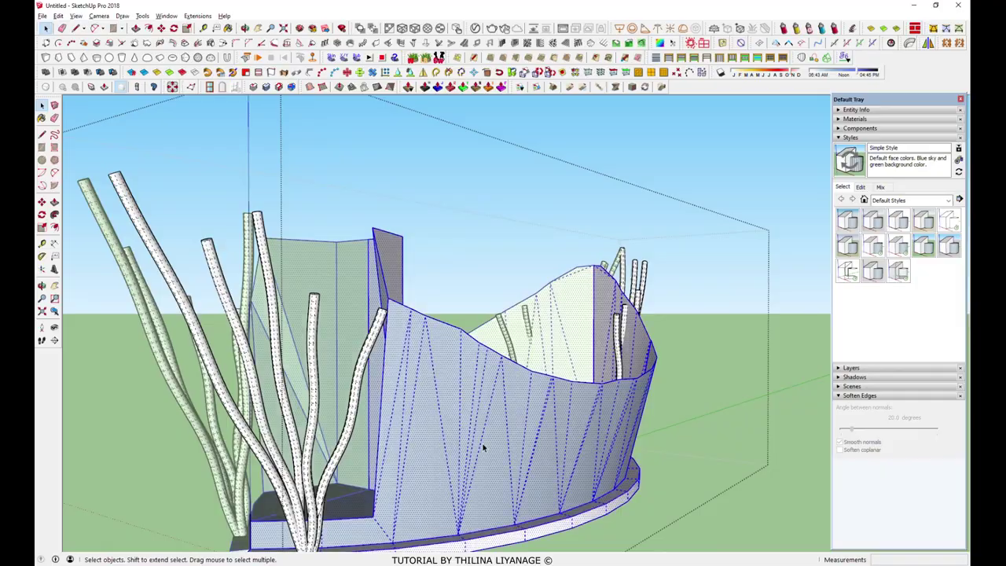
scroll(511, 354, down, 3)
key(ctrl+z)
scroll(541, 320, up, 3)
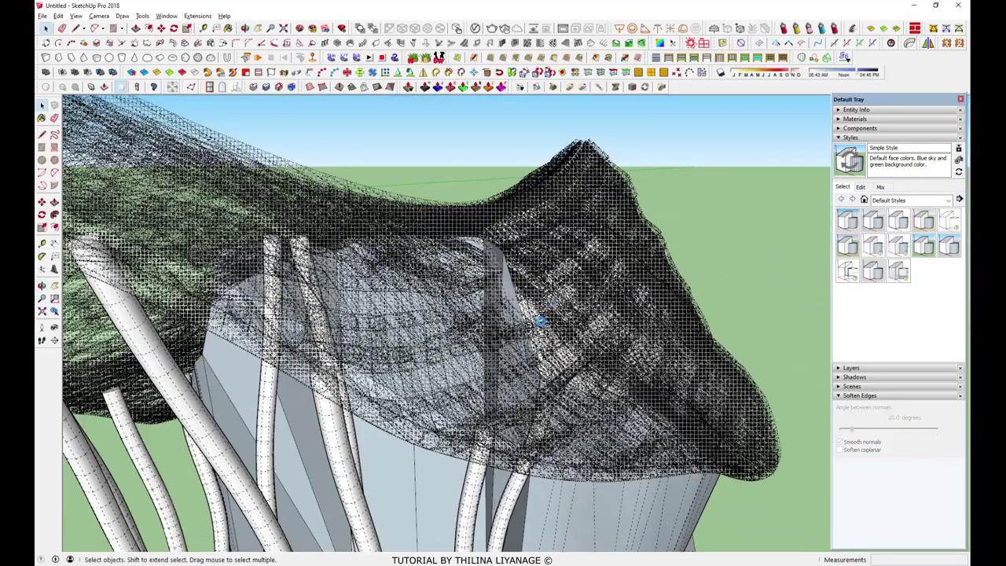
scroll(551, 304, up, 3)
scroll(523, 281, up, 3)
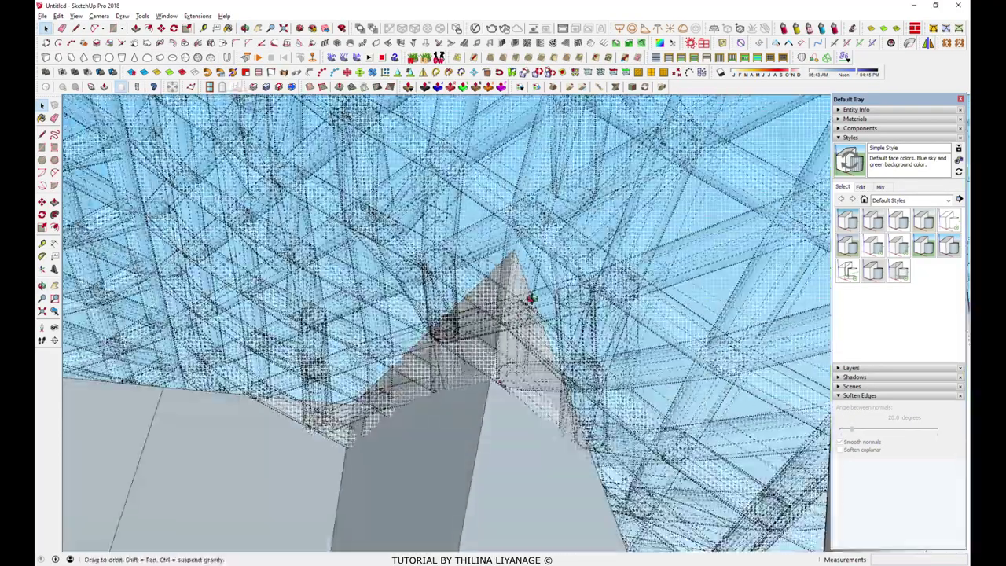
key(ctrl+y)
click(75, 15)
Show the hidden canopy mesh and draw a first freehand line, validating it
click(107, 51)
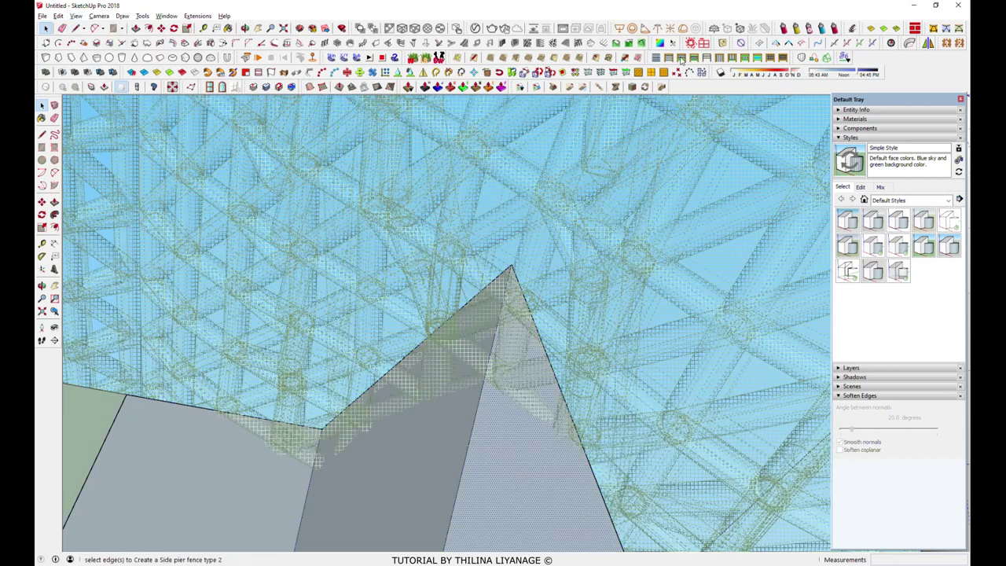
click(610, 59)
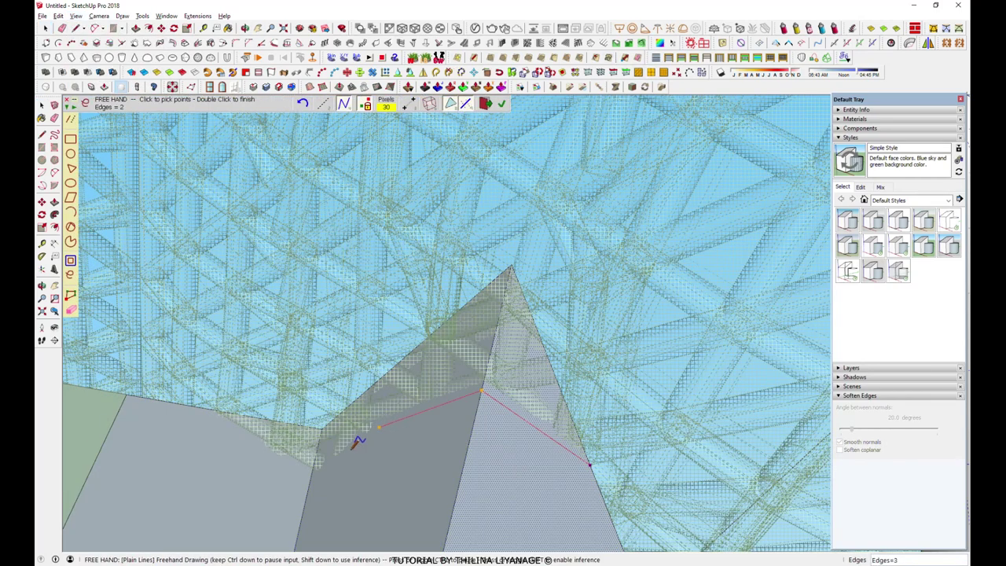
key(space)
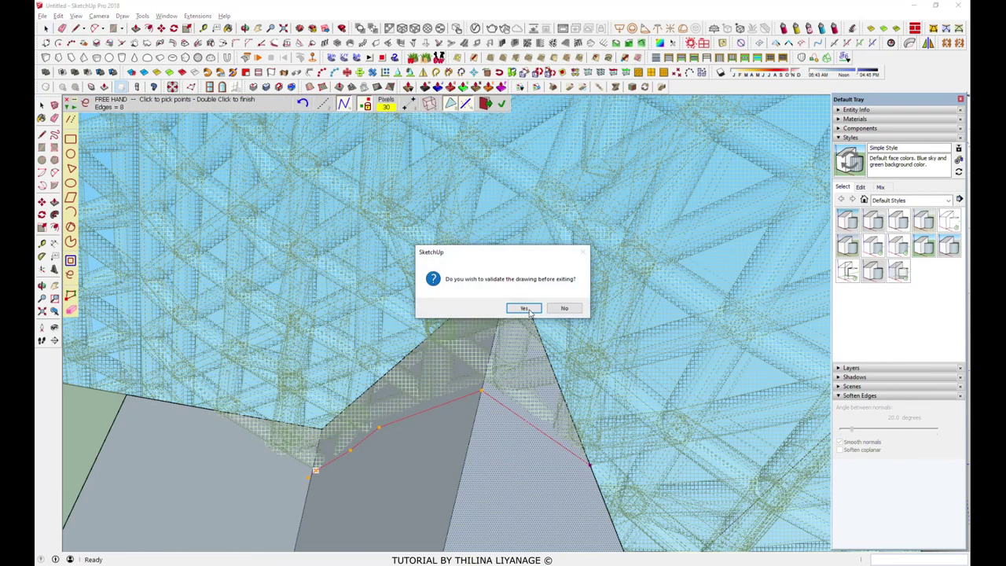
click(521, 307)
Trace a second freehand curve from the wall corner, validate it, and zoom extents
click(609, 61)
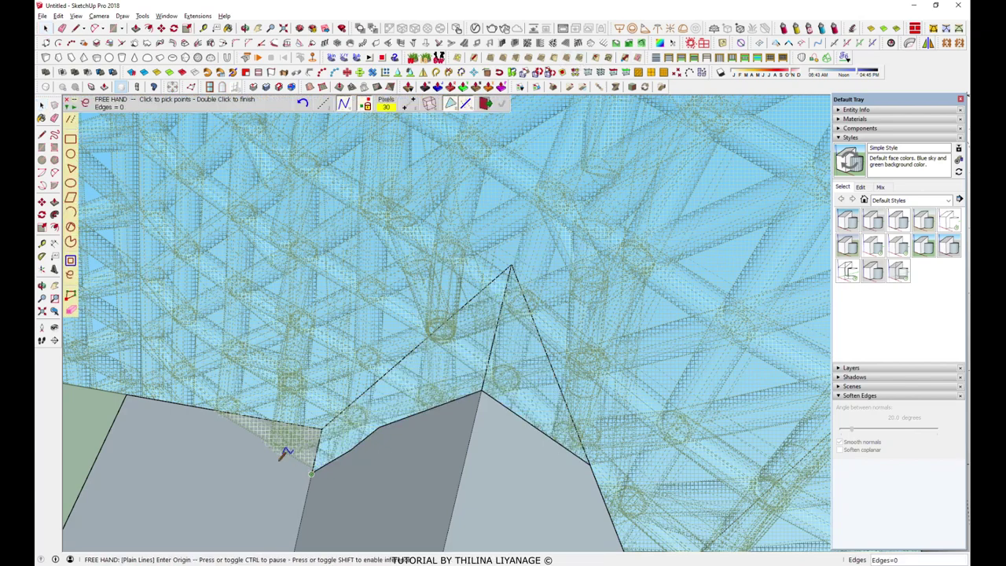
scroll(396, 377, up, 5)
click(548, 451)
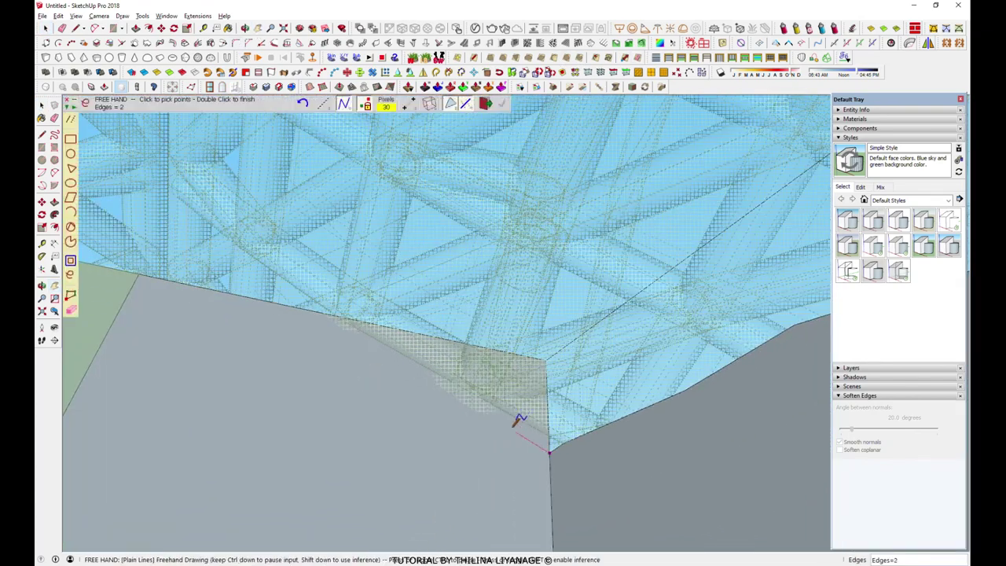
double_click(313, 309)
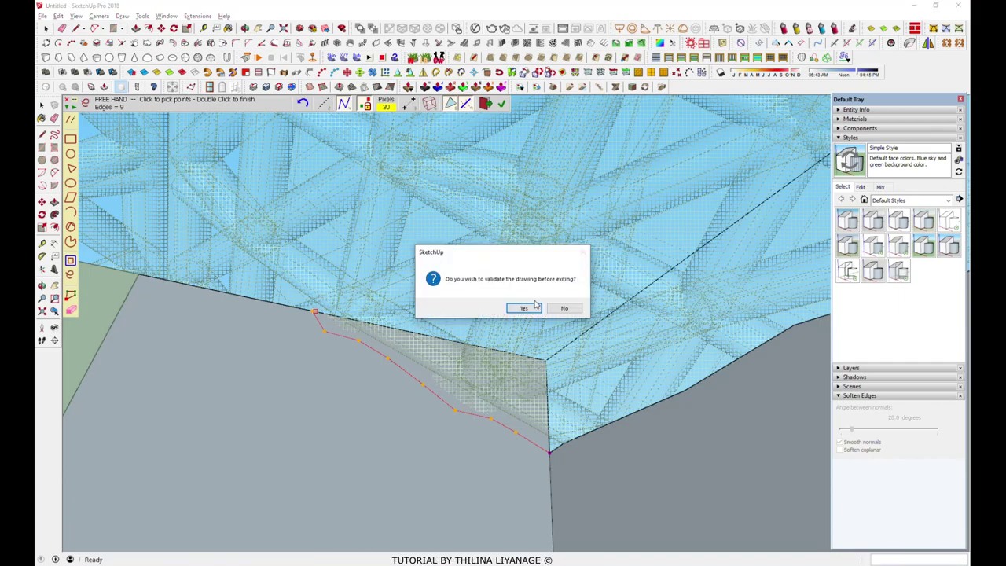
click(521, 306)
mouse_move(521, 306)
middle_down()
mouse_move(550, 370)
mouse_move(464, 336)
middle_up()
click(285, 29)
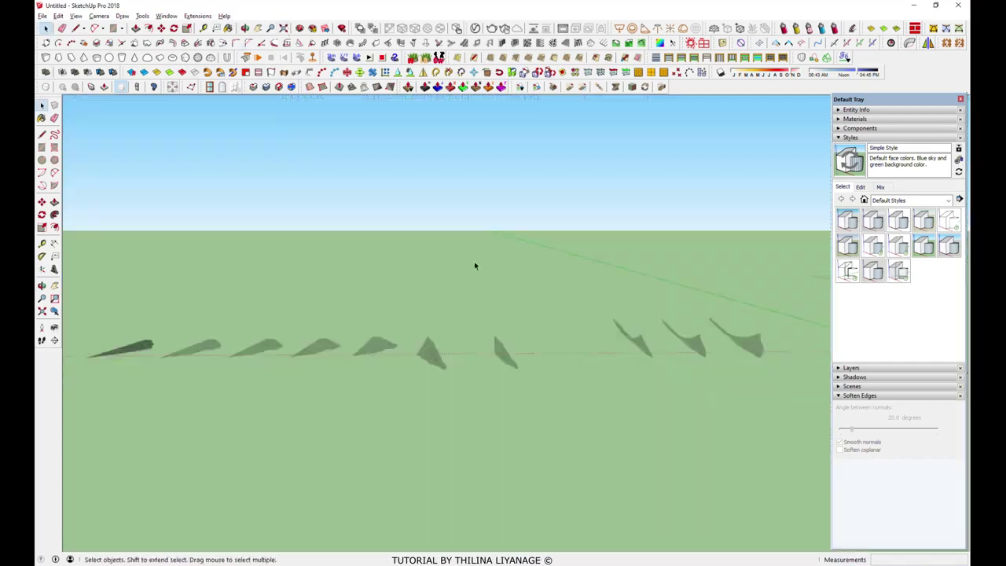
click(767, 335)
Hide the rest of the model and select the curved wall with all its edges
scroll(768, 335, up, 5)
scroll(465, 285, up, 3)
click(76, 15)
click(213, 166)
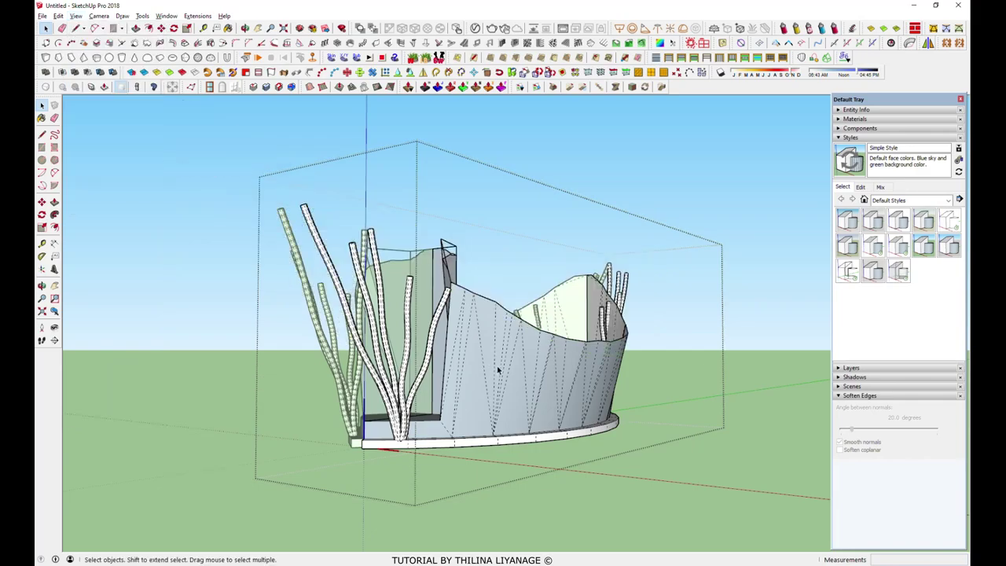
triple_click(498, 370)
mouse_move(494, 366)
middle_down()
mouse_move(514, 522)
mouse_move(663, 389)
middle_up()
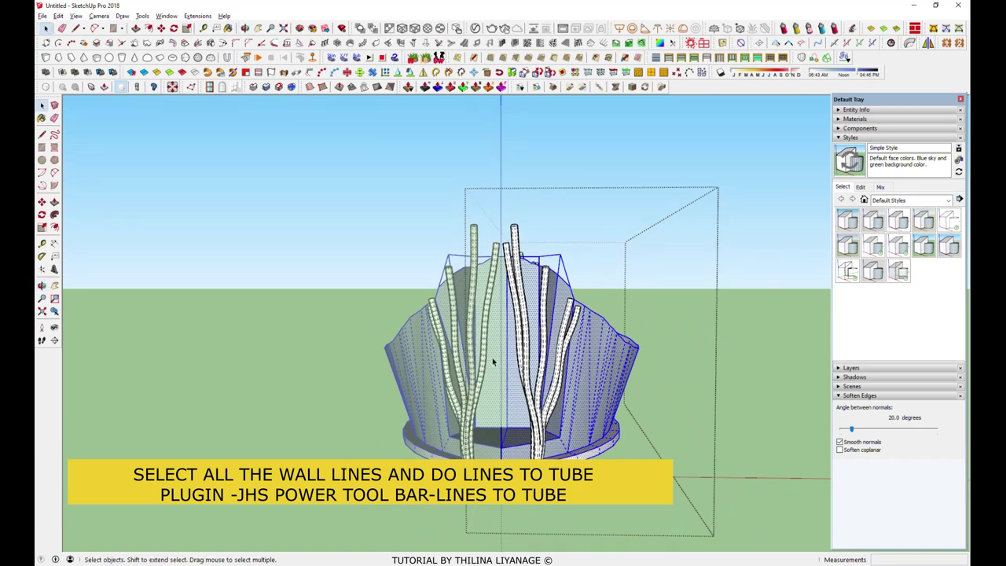
middle_drag(511, 422, 548, 506)
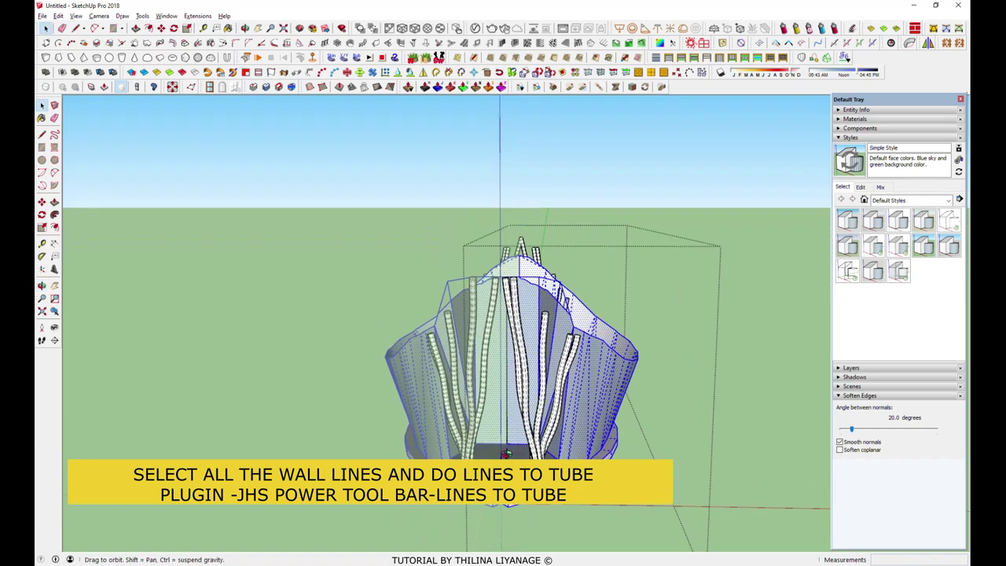
middle_drag(548, 507, 465, 512)
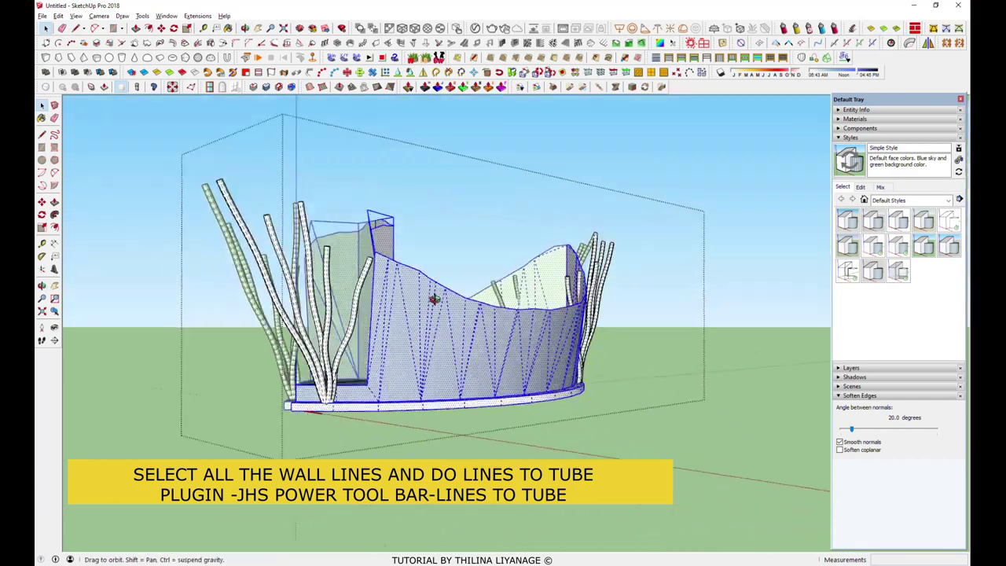
mouse_move(465, 511)
middle_down()
mouse_move(190, 362)
mouse_move(334, 507)
mouse_move(503, 386)
mouse_move(466, 400)
mouse_move(550, 153)
middle_up()
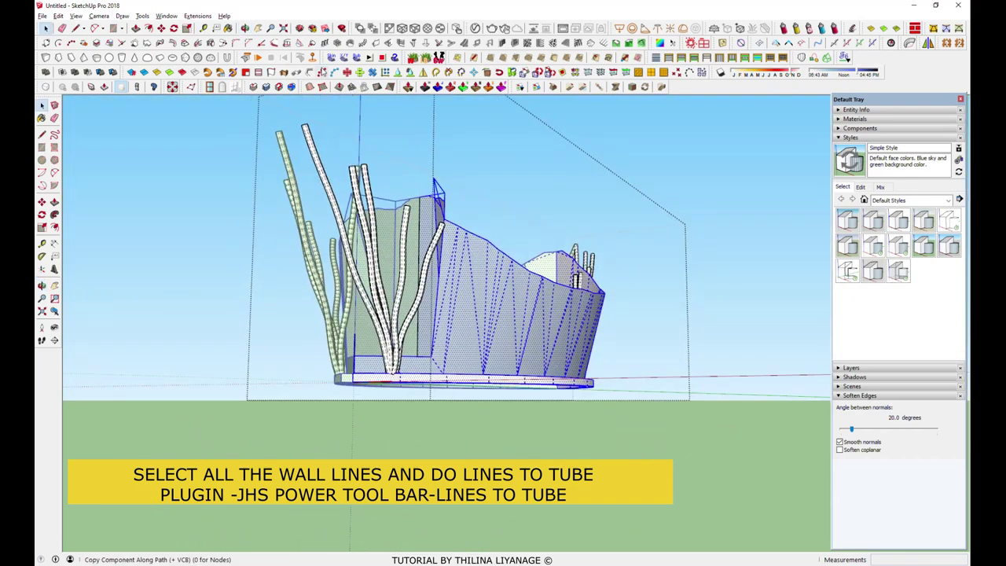
Convert the wall edges to tubes with Lines to Tubes, diameter 1.3, precision 10
click(310, 72)
text(1.3)
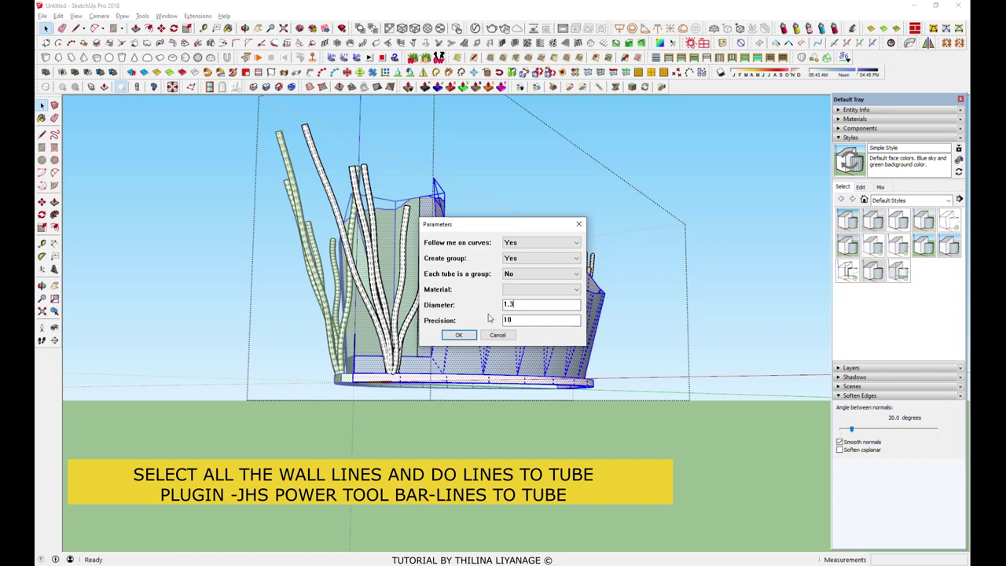
click(460, 335)
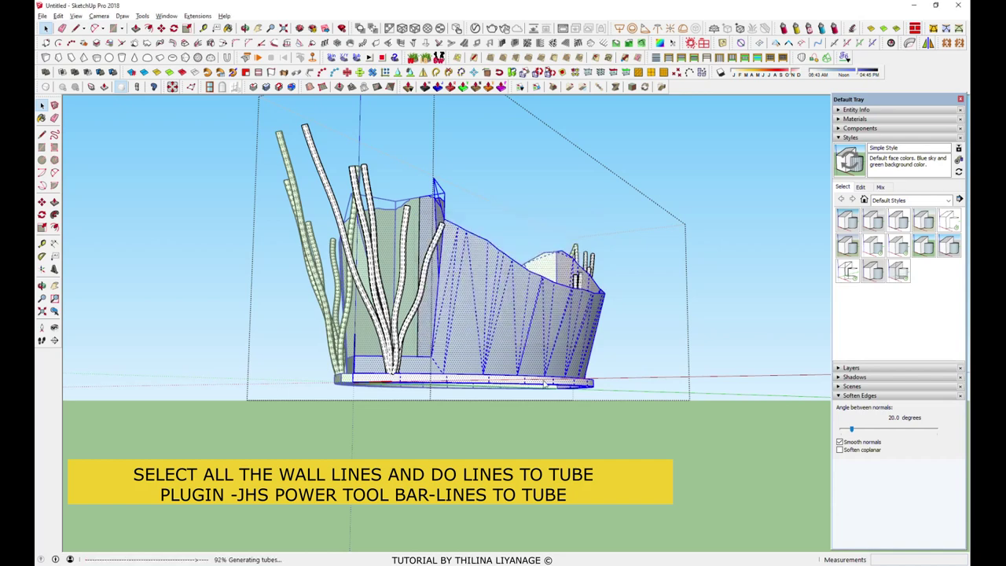
mouse_move(791, 480)
middle_down()
mouse_move(450, 416)
mouse_move(465, 532)
middle_up()
scroll(451, 417, up, 3)
scroll(460, 436, up, 2)
scroll(456, 496, up, 3)
scroll(456, 496, up, 2)
click(444, 507)
Rotate the selected tube group by -35 degrees
key(q)
text(-35)
key(Return)
mouse_move(446, 535)
middle_down()
mouse_move(472, 471)
mouse_move(550, 409)
middle_up()
scroll(599, 369, down, 5)
mouse_move(600, 369)
middle_down()
mouse_move(513, 265)
mouse_move(487, 282)
middle_up()
key(space)
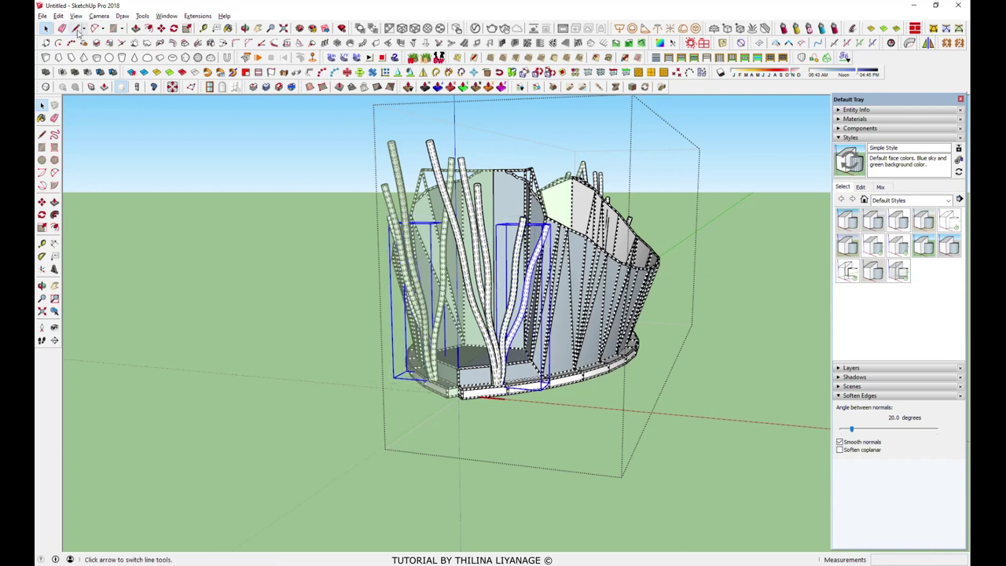
Show hidden geometry and stretch a trunk tube vertically about 1.09 into the roof
click(75, 16)
click(102, 63)
scroll(524, 157, up, 2)
key(s)
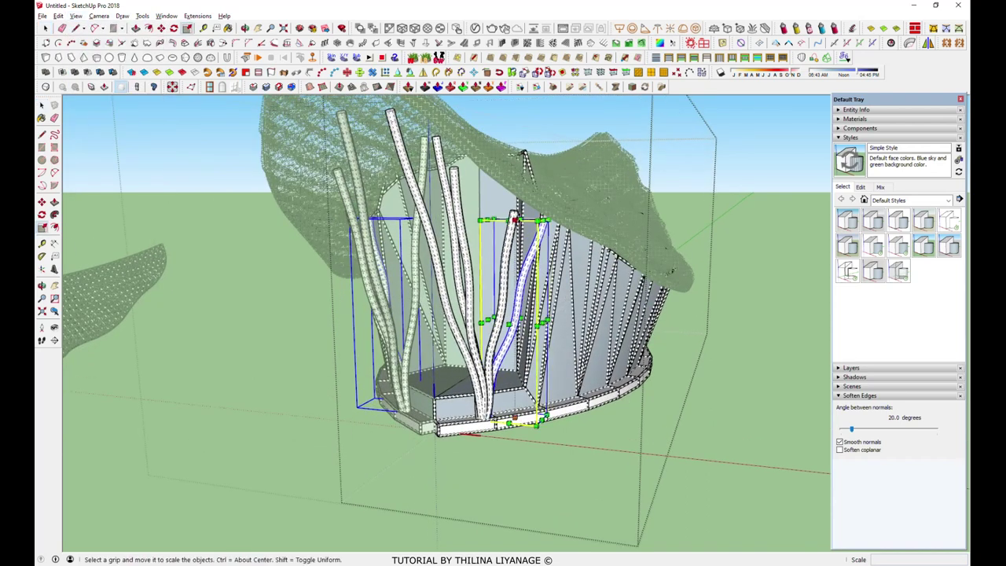
middle_drag(524, 159, 59, 31)
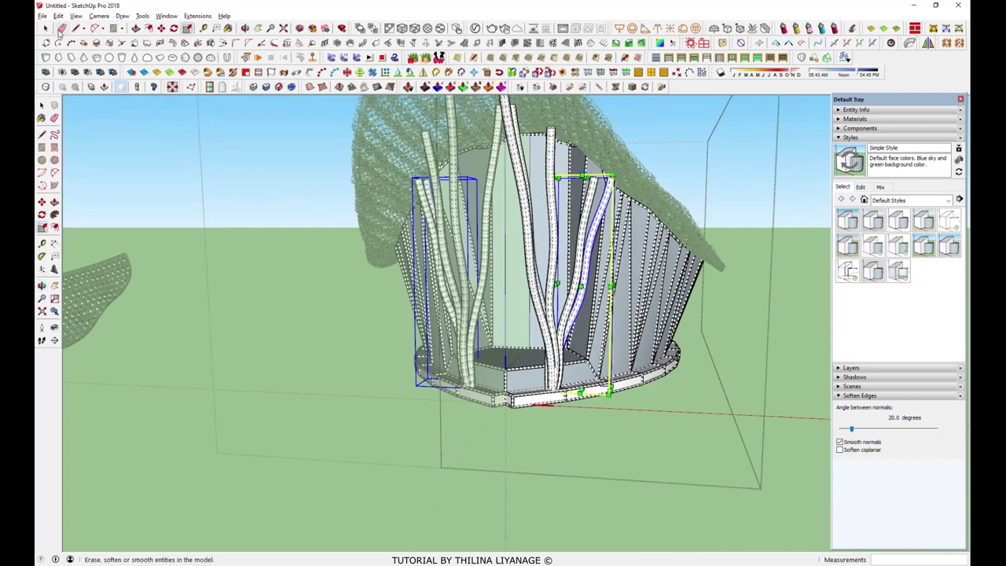
key(s)
middle_drag(396, 422, 497, 213)
scroll(501, 211, up, 2)
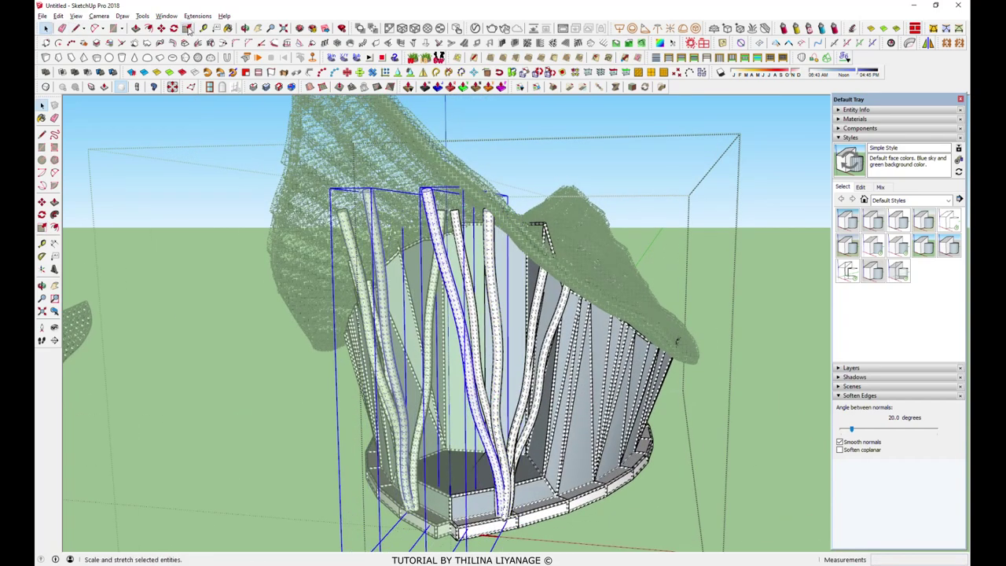
key(space)
Select another trunk and zoom in on the canopy frame above the supports
middle_drag(459, 161, 487, 222)
click(487, 221)
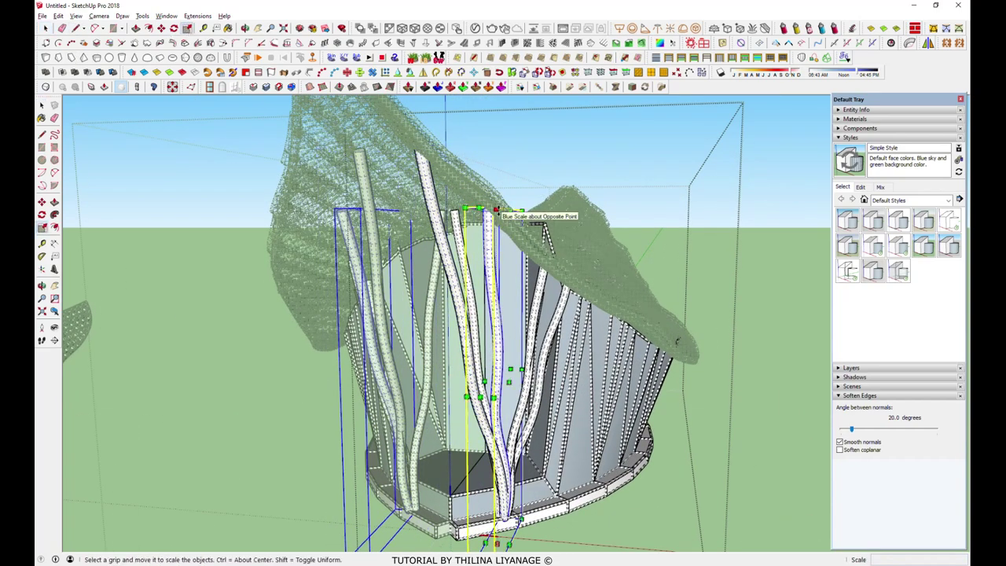
mouse_move(466, 266)
middle_down()
mouse_move(559, 328)
mouse_move(617, 309)
mouse_move(548, 236)
middle_up()
scroll(559, 328, up, 3)
scroll(548, 236, up, 2)
scroll(547, 236, up, 3)
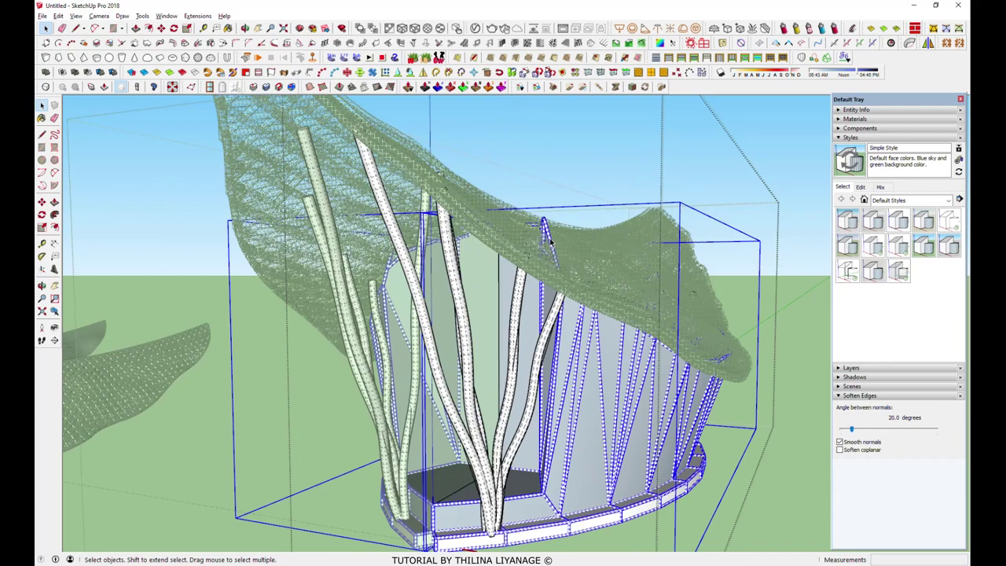
middle_drag(548, 235, 611, 260)
scroll(610, 260, up, 2)
scroll(537, 220, up, 2)
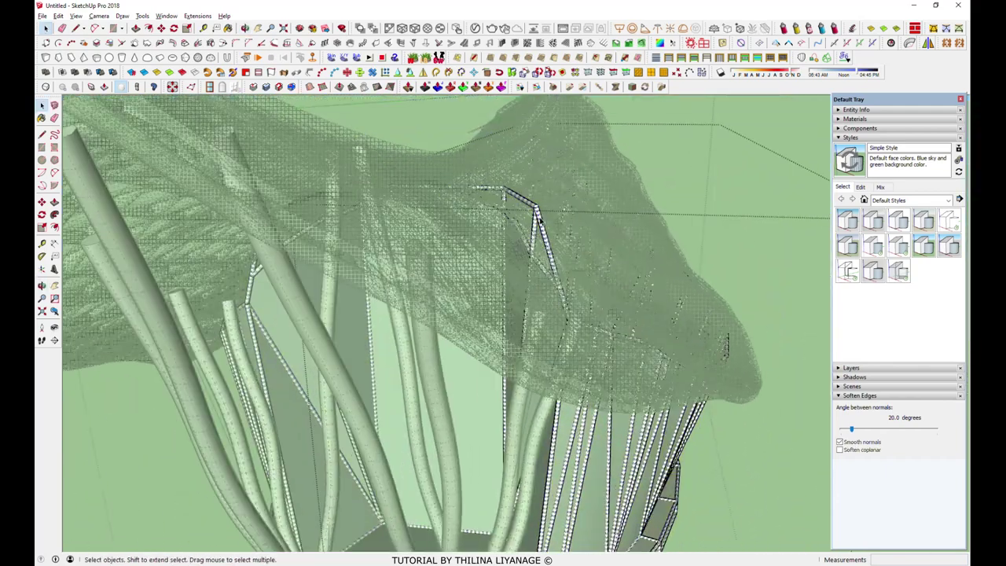
Turn off the hidden geometry display so the roof mesh overlay disappears
scroll(537, 220, up, 3)
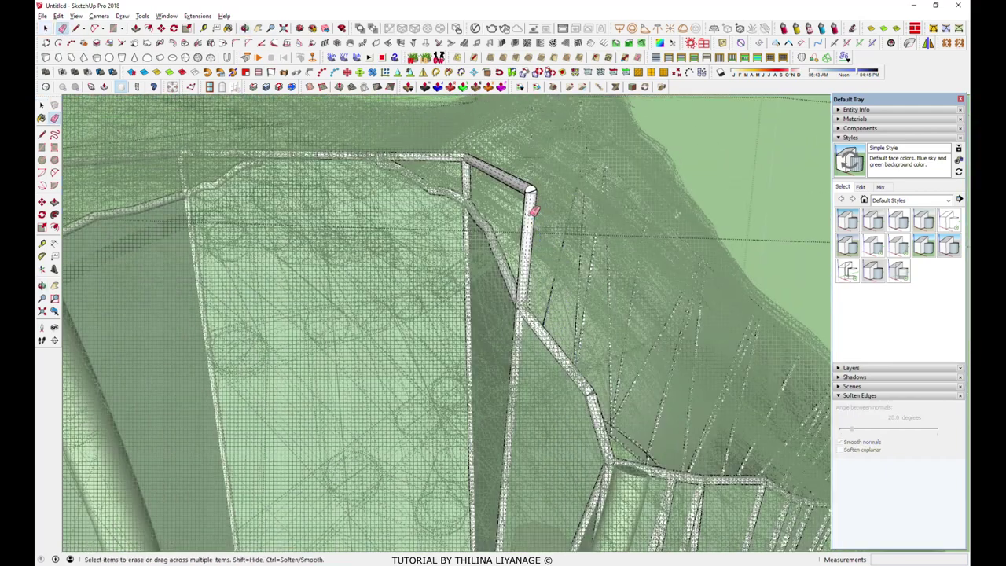
middle_drag(479, 210, 575, 301)
click(75, 16)
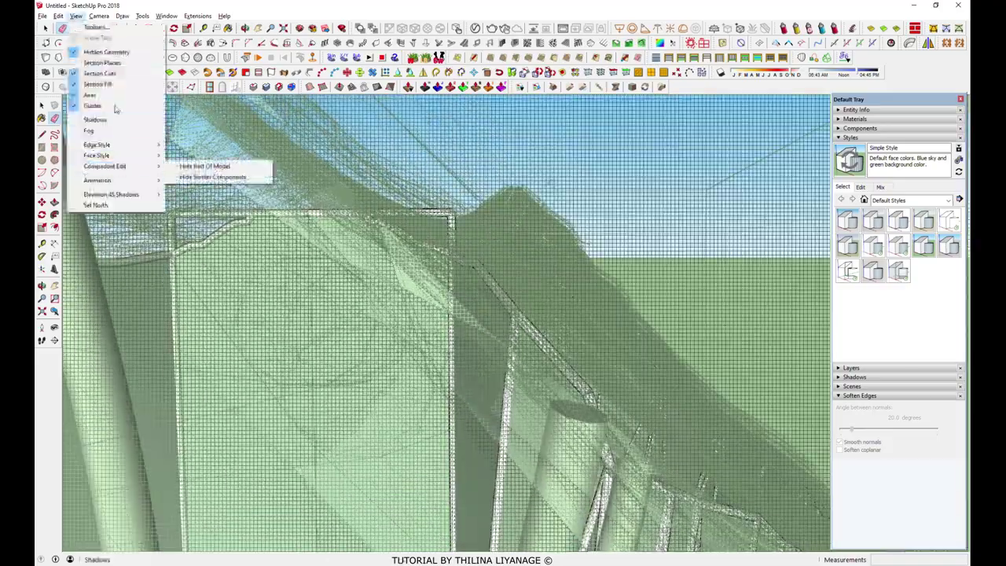
key(Escape)
key(space)
Orbit and zoom out to view the whole pavilion from both sides
scroll(460, 314, up, 3)
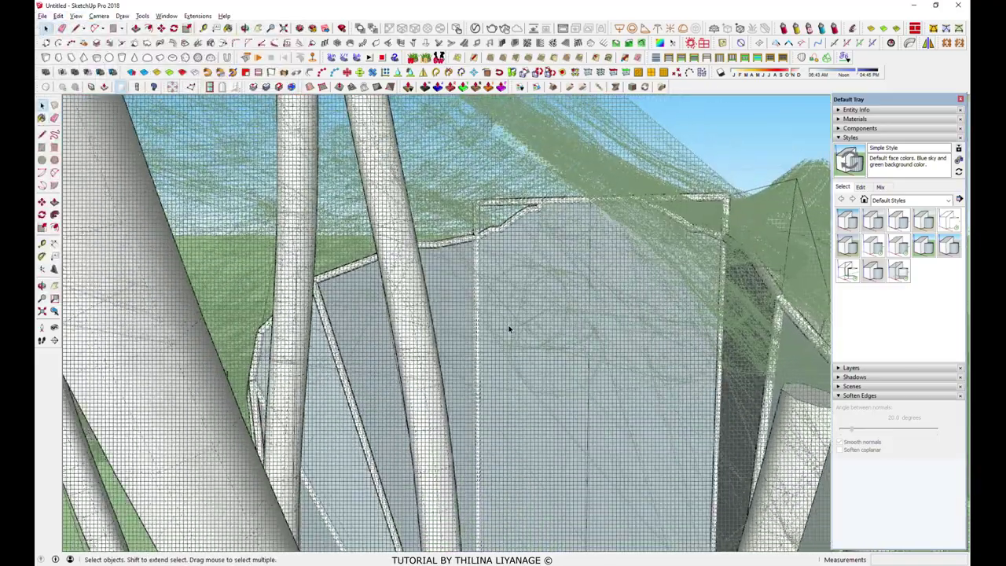
scroll(508, 330, up, 3)
scroll(634, 380, up, 3)
mouse_move(563, 343)
middle_down()
mouse_move(579, 213)
mouse_move(613, 330)
mouse_move(230, 410)
mouse_move(631, 335)
middle_up()
scroll(612, 328, down, 2)
scroll(611, 325, down, 5)
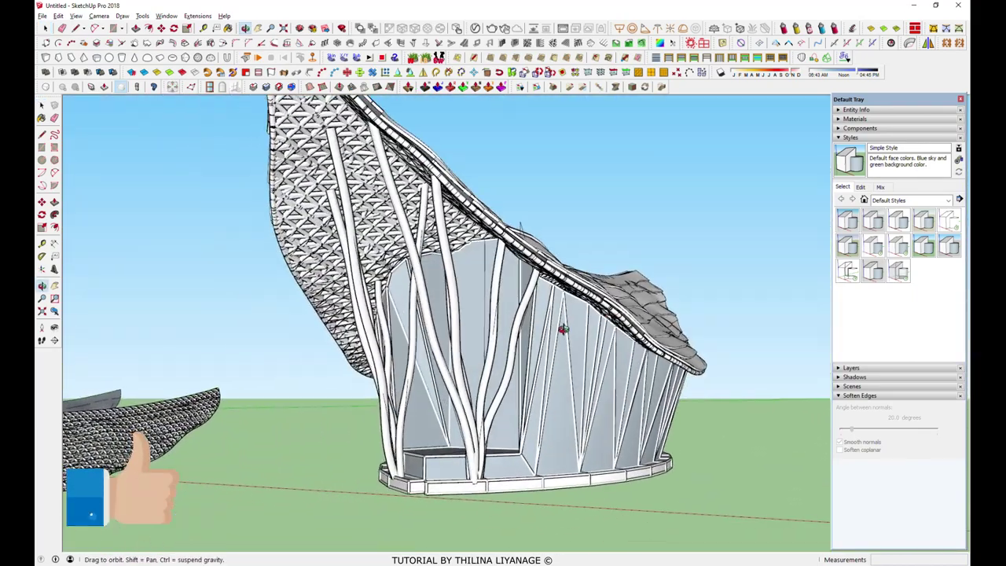
scroll(631, 336, down, 3)
middle_drag(631, 335, 619, 425)
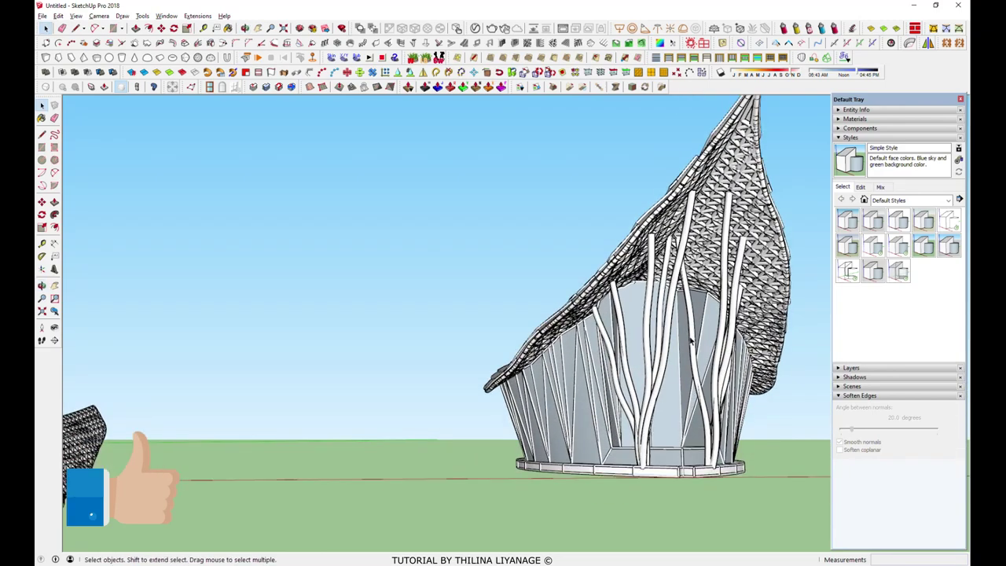
middle_drag(464, 459, 644, 358)
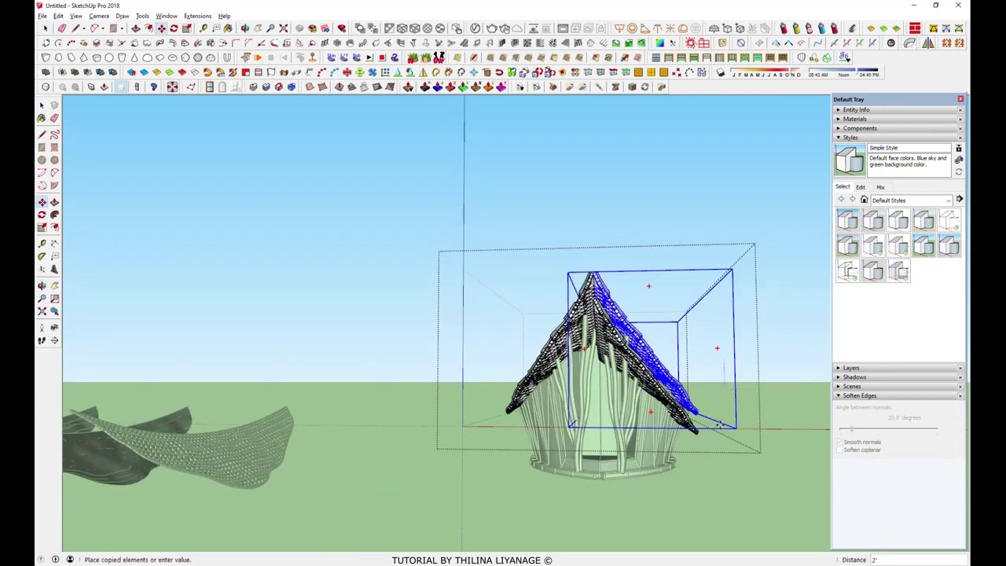
Place the copied canopy and scale it down to a smaller size
click(719, 424)
middle_drag(719, 425, 700, 483)
middle_drag(653, 432, 181, 4)
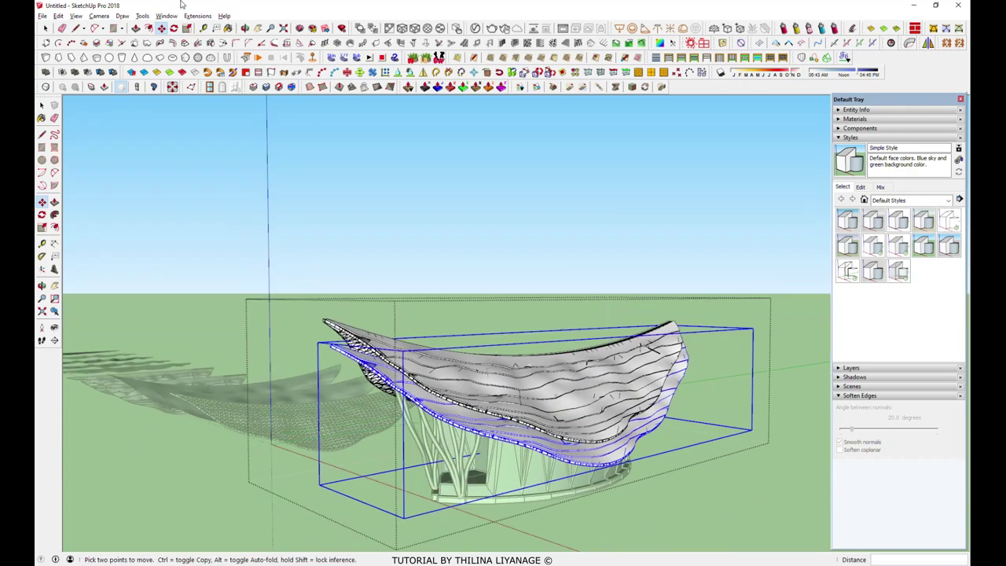
click(377, 425)
mouse_move(521, 427)
middle_down()
mouse_move(404, 413)
mouse_move(390, 326)
middle_up()
Shift the smaller canopy copy aside, shrink it again, and tuck it beneath the main roof
key(m)
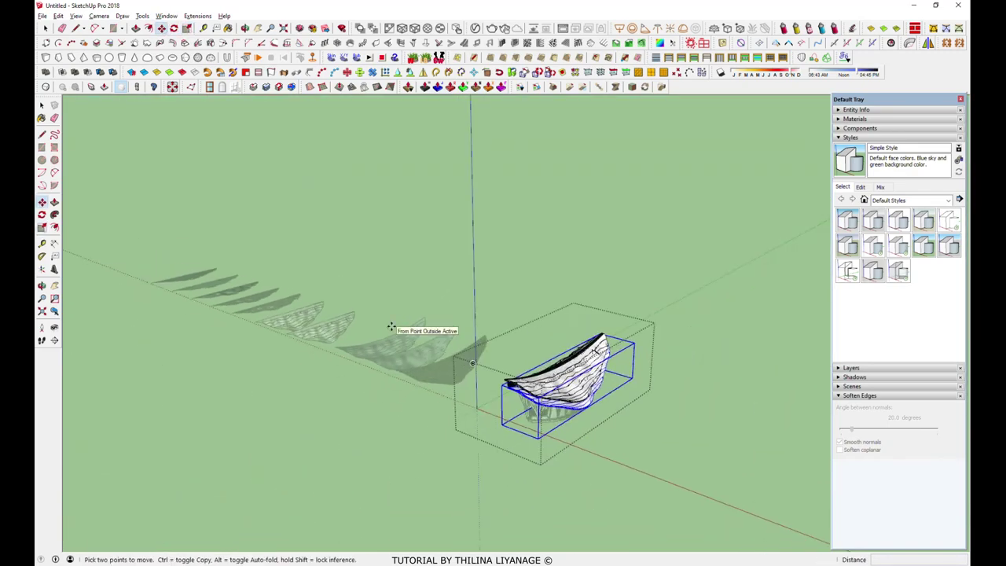
ctrl+drag(472, 363, 628, 370)
scroll(440, 330, up, 2)
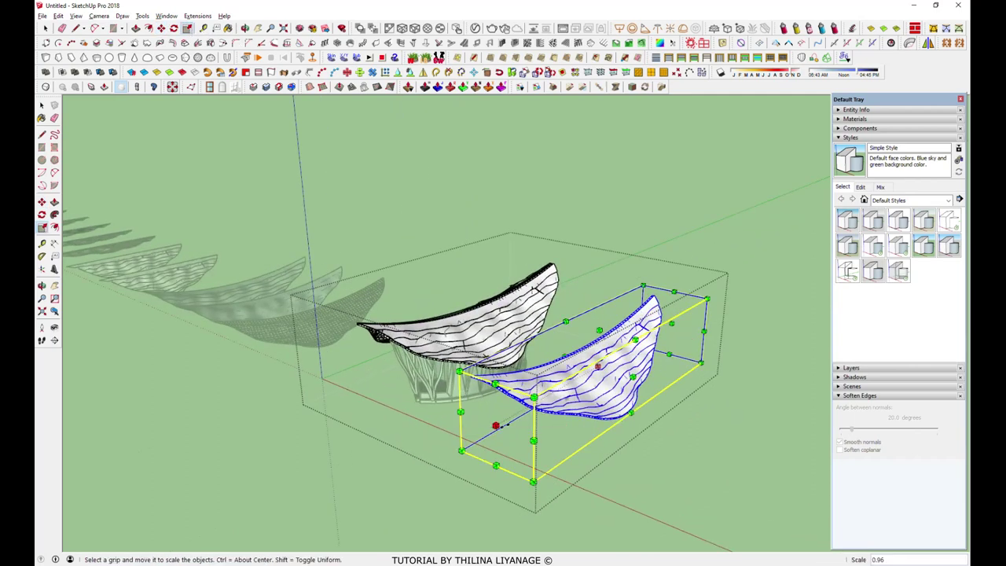
click(532, 419)
middle_drag(532, 419, 631, 366)
key(m)
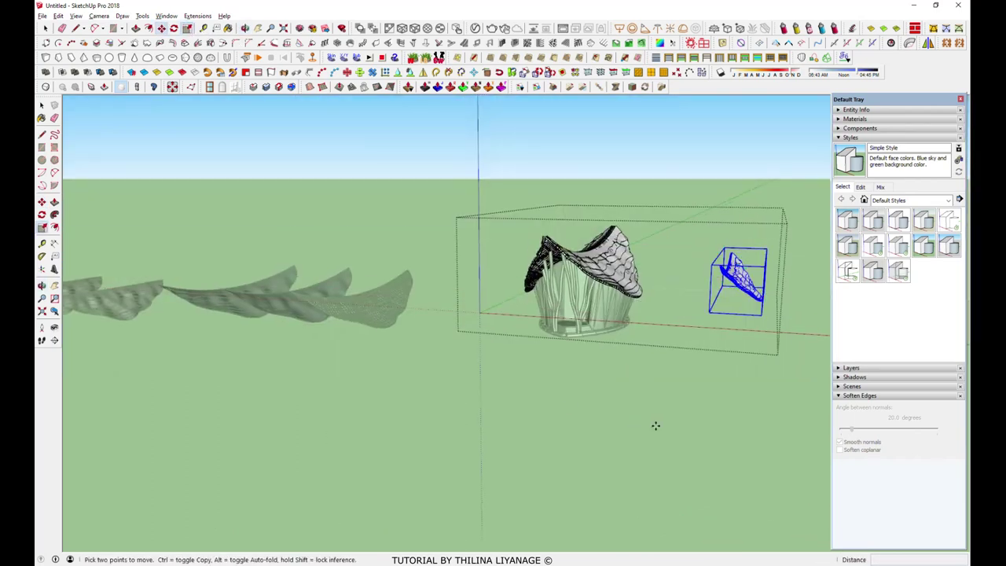
middle_drag(437, 402, 700, 257)
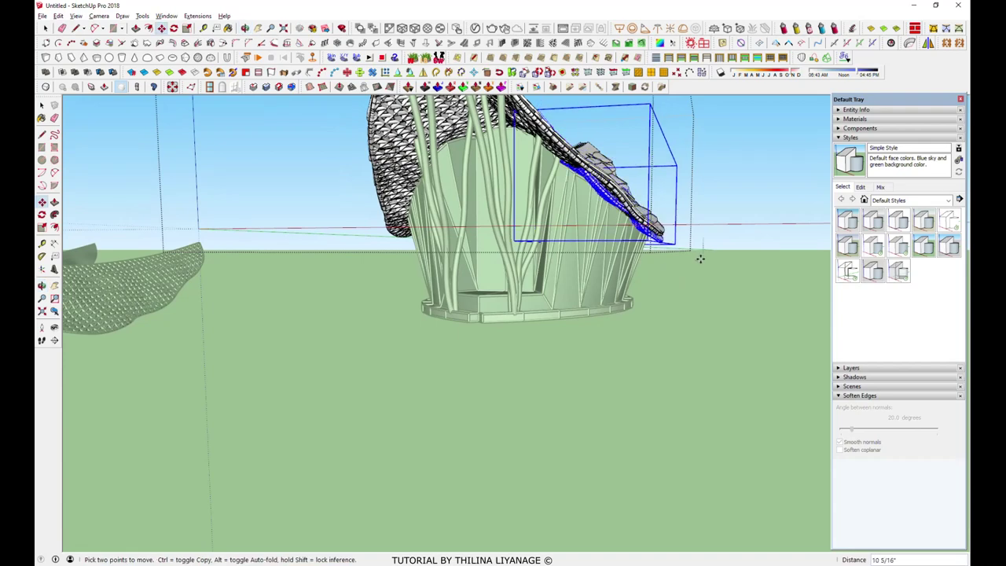
mouse_move(695, 305)
middle_down()
mouse_move(655, 349)
mouse_move(583, 332)
mouse_move(616, 279)
mouse_move(721, 301)
mouse_move(595, 349)
mouse_move(707, 367)
middle_up()
Stretch the lower roof layer along its length and lower it slightly
key(s)
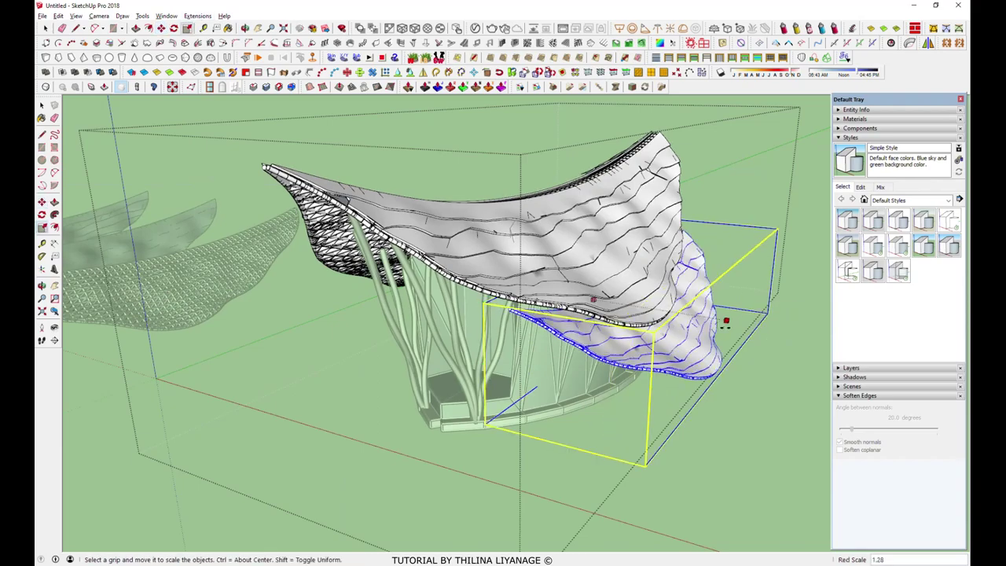
mouse_move(725, 327)
middle_down()
mouse_move(440, 378)
mouse_move(404, 400)
middle_up()
scroll(511, 357, down, 5)
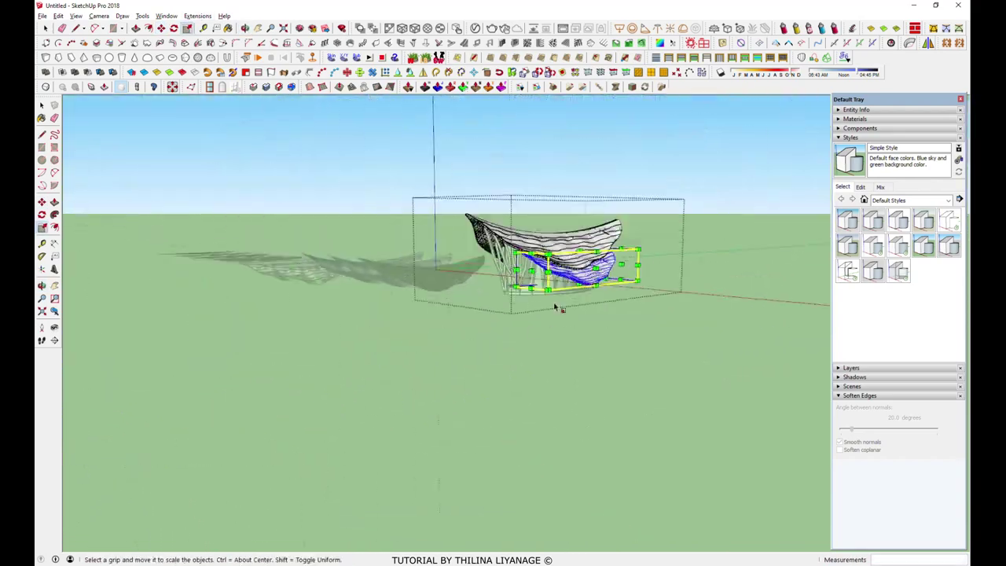
middle_drag(511, 356, 597, 338)
scroll(597, 338, up, 5)
click(747, 314)
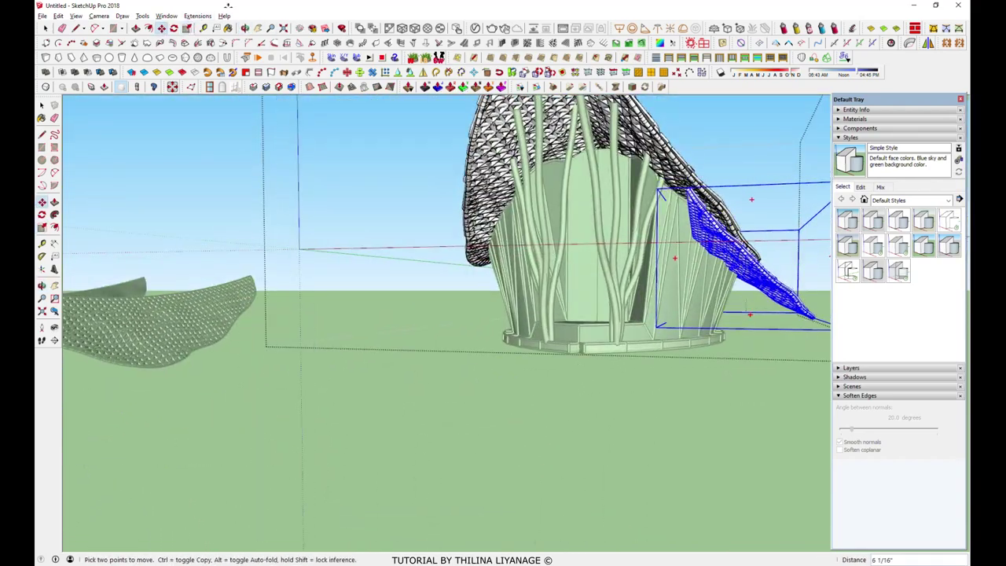
Tilt the lower roof layer to follow the slope of the main roof
key(q)
click(795, 303)
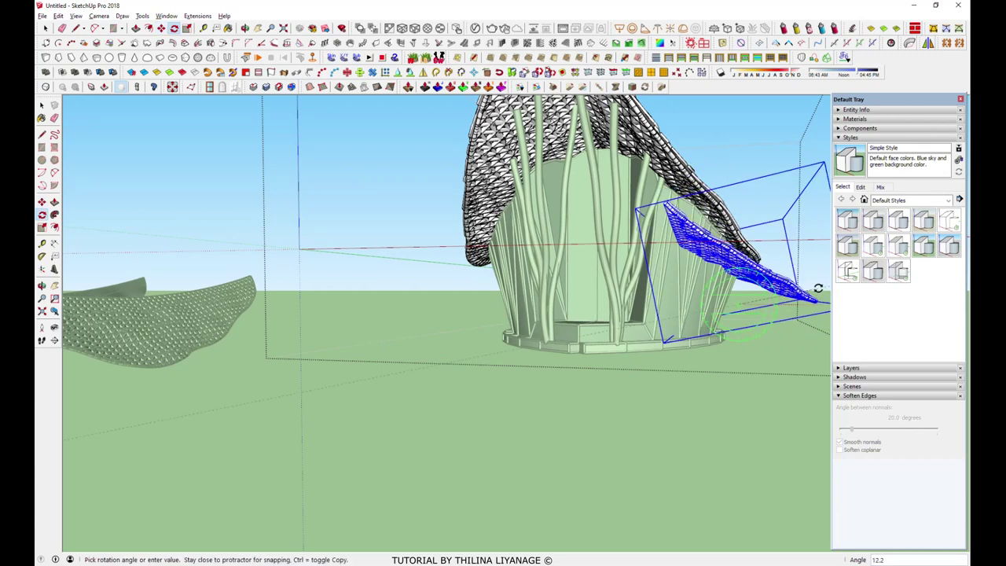
click(817, 290)
key(m)
click(697, 385)
Narrow the lower roof layer slightly to fit under the canopy
mouse_move(696, 301)
middle_down()
mouse_move(550, 259)
mouse_move(393, 196)
middle_up()
drag(583, 370, 533, 380)
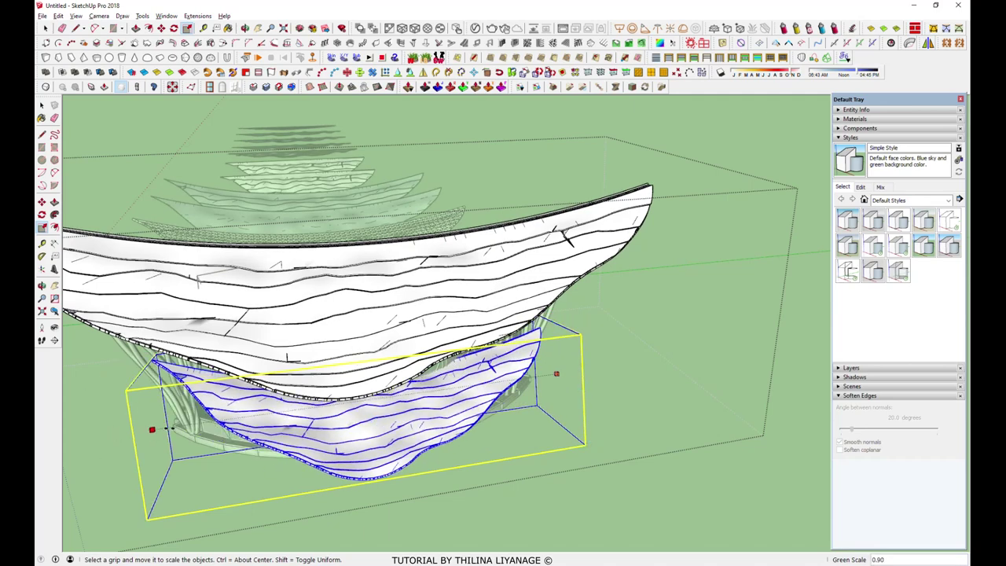
drag(532, 379, 456, 407)
mouse_move(456, 407)
middle_down()
mouse_move(588, 315)
mouse_move(509, 380)
mouse_move(711, 350)
mouse_move(621, 400)
mouse_move(472, 369)
middle_up()
Open the roof group and mirror the lower roof layer inside it
key(space)
double_click(621, 400)
click(621, 401)
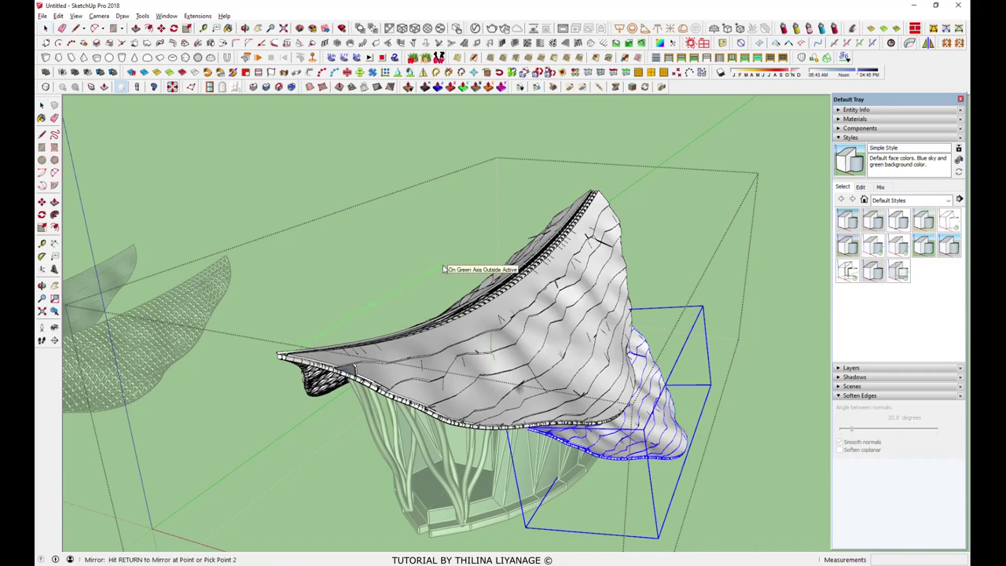
mouse_move(439, 227)
middle_down()
mouse_move(539, 173)
mouse_move(325, 399)
mouse_move(620, 332)
mouse_move(492, 427)
mouse_move(550, 392)
middle_up()
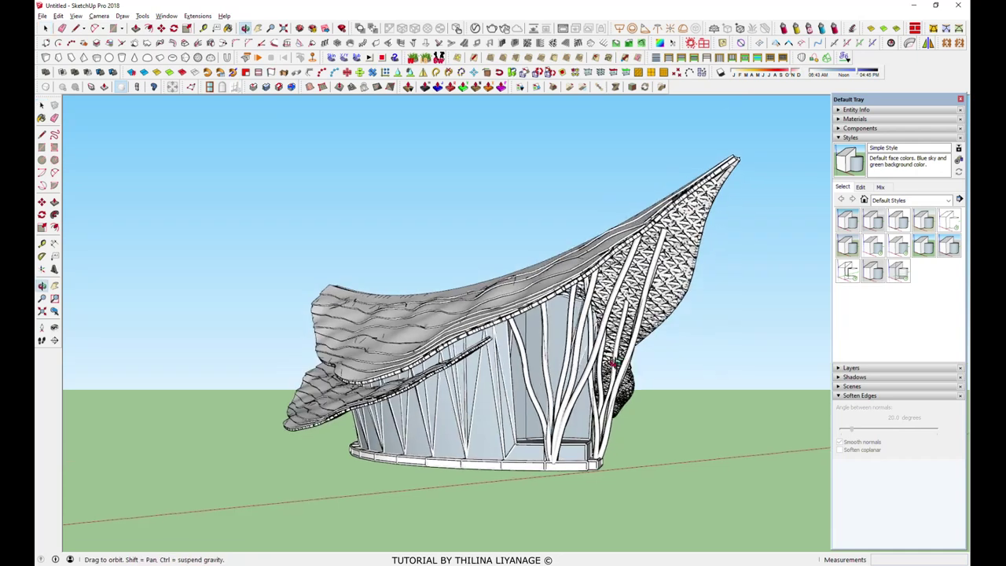
middle_drag(503, 269, 504, 270)
Inside the pavilion group, make the selected tube supports into a group
click(504, 269)
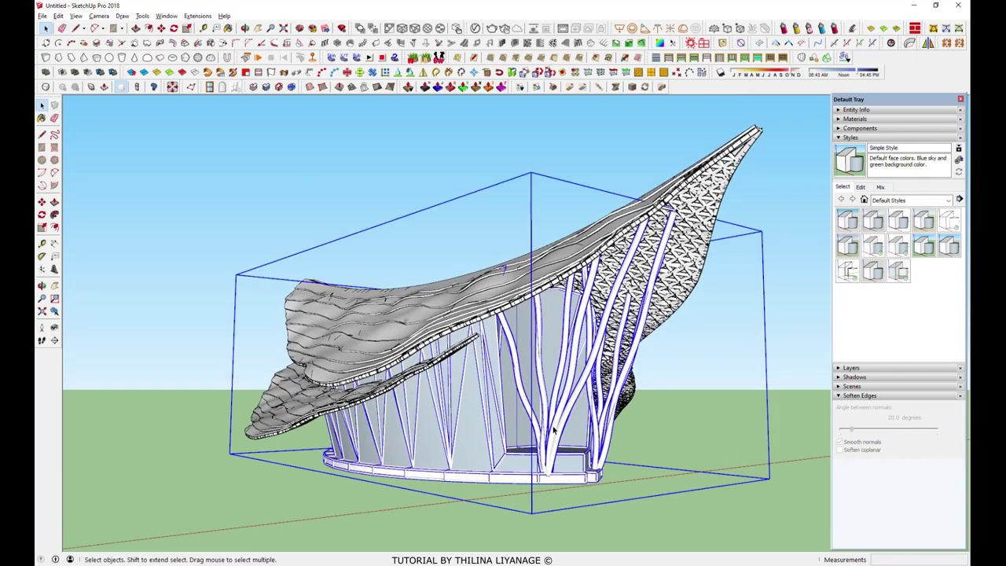
double_click(504, 268)
right_click(591, 330)
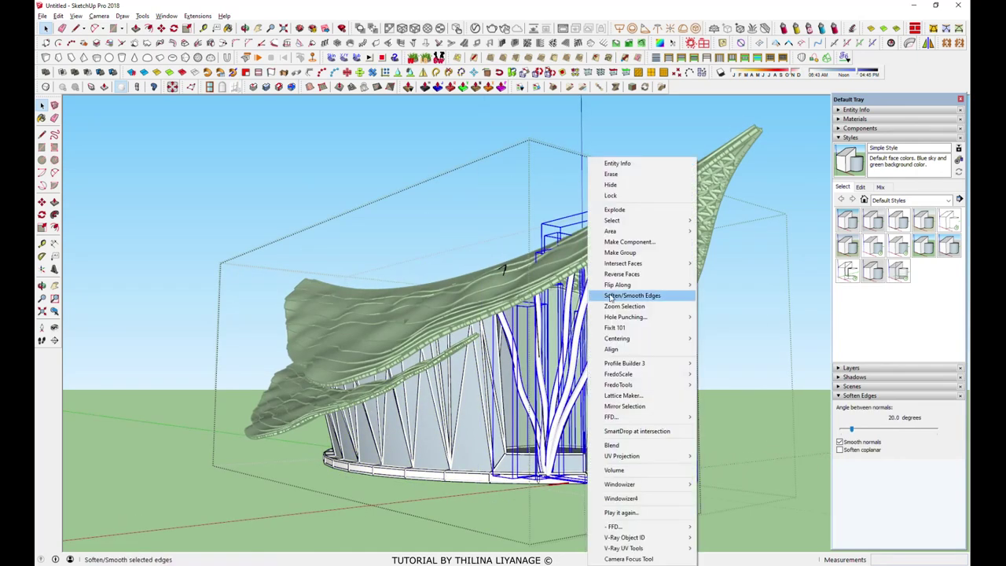
click(616, 319)
click(393, 388)
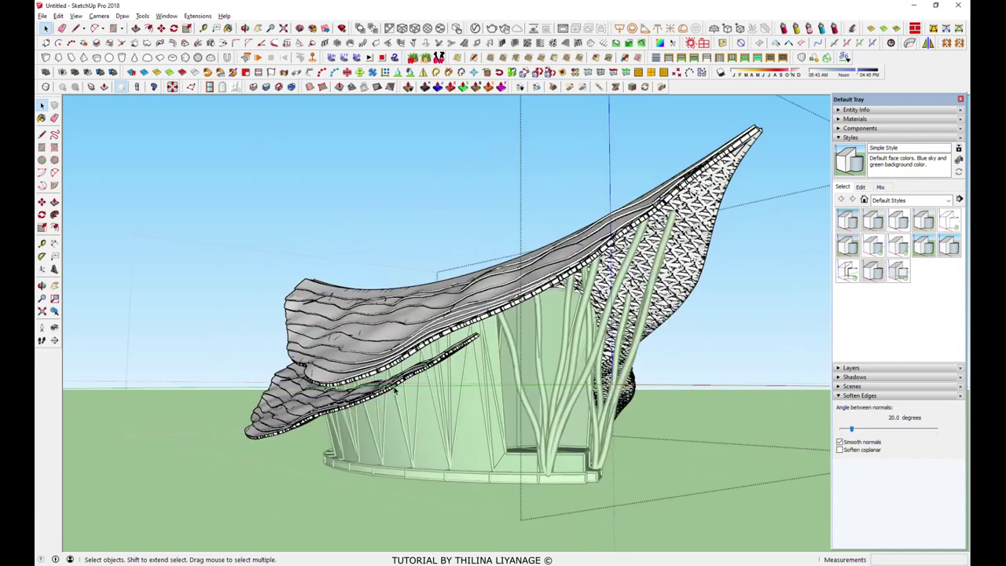
Copy the supports group, scale it to half size, and move it under the lower roof edge
key(m)
click(399, 453)
middle_drag(359, 479, 219, 454)
click(338, 436)
middle_drag(338, 436, 487, 393)
key(s)
drag(559, 195, 534, 337)
key(m)
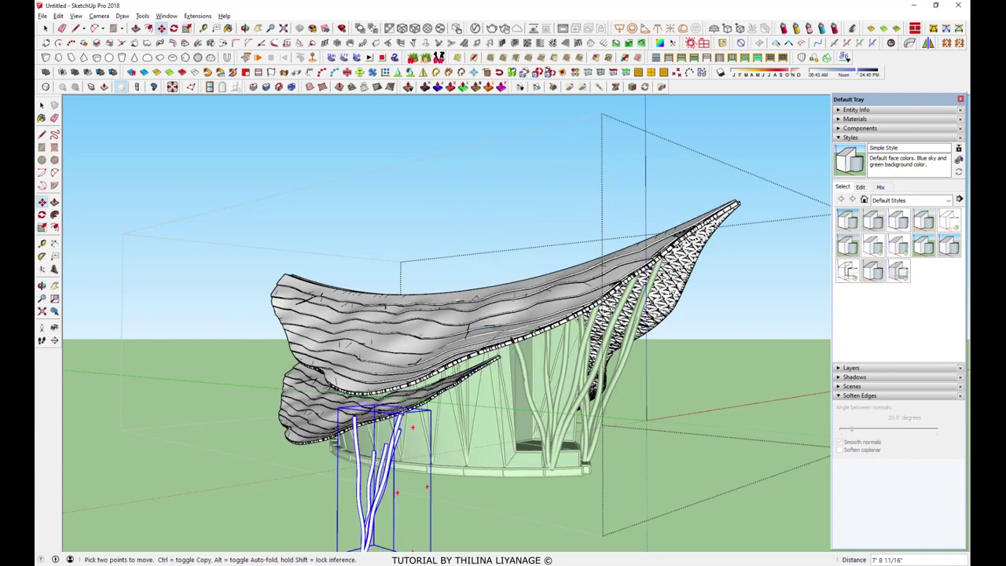
middle_drag(397, 492, 190, 426)
Tilt the small supports group so it leans under the lower roof
middle_drag(321, 411, 471, 424)
scroll(607, 443, up, 3)
mouse_move(618, 443)
middle_down()
mouse_move(471, 351)
mouse_move(471, 366)
middle_up()
middle_drag(377, 302, 387, 394)
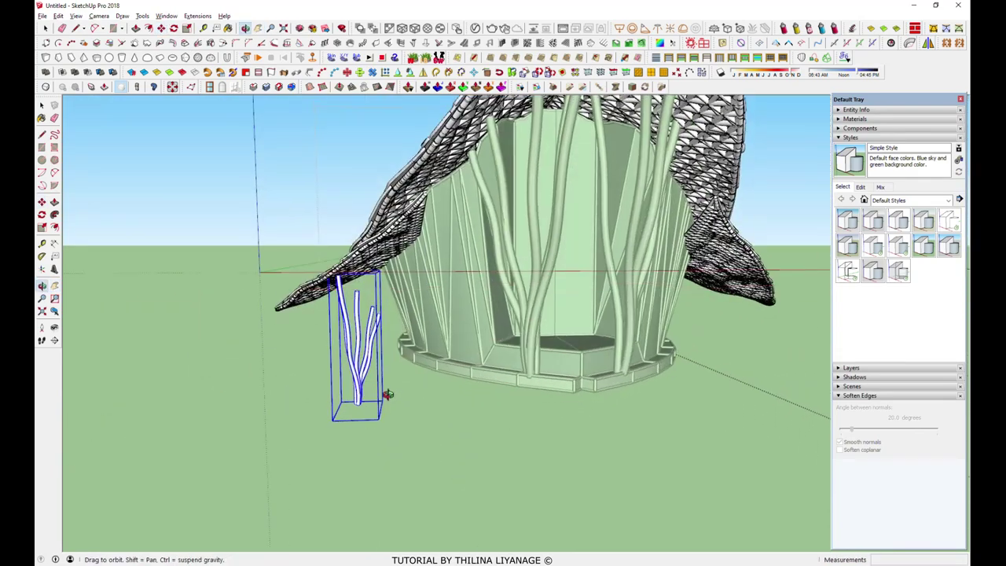
click(174, 29)
middle_drag(369, 346, 369, 378)
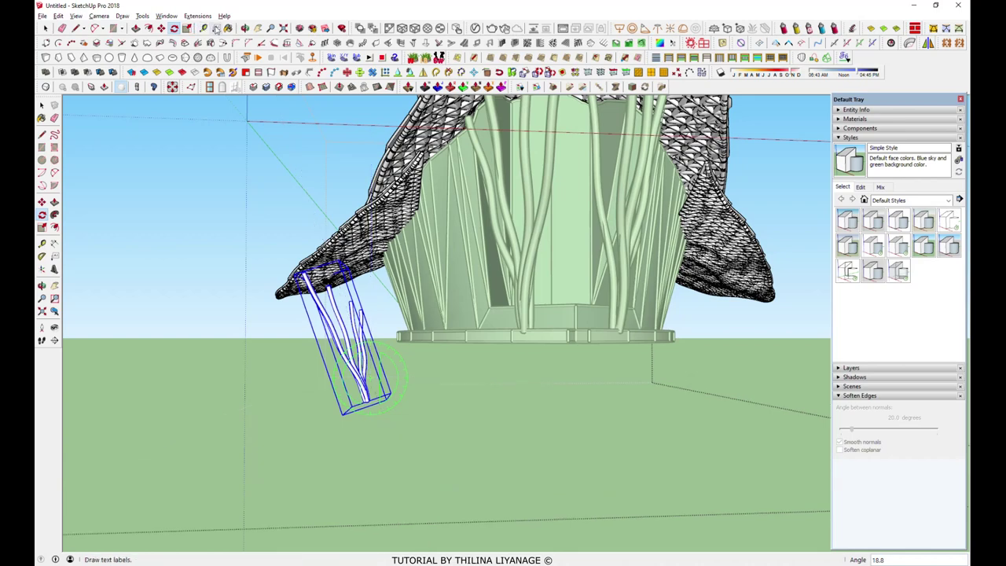
middle_drag(439, 340, 435, 272)
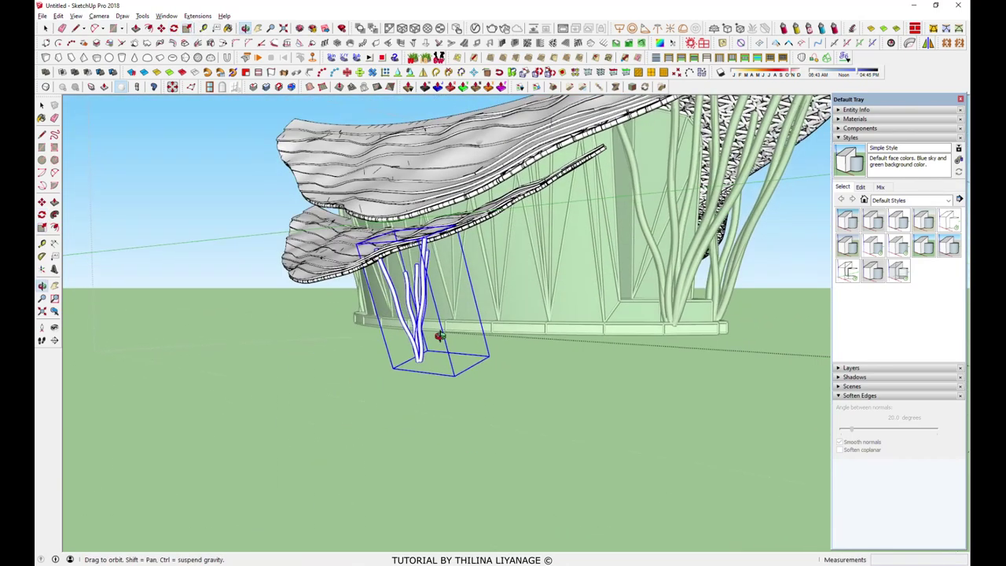
middle_drag(442, 282, 399, 269)
key(space)
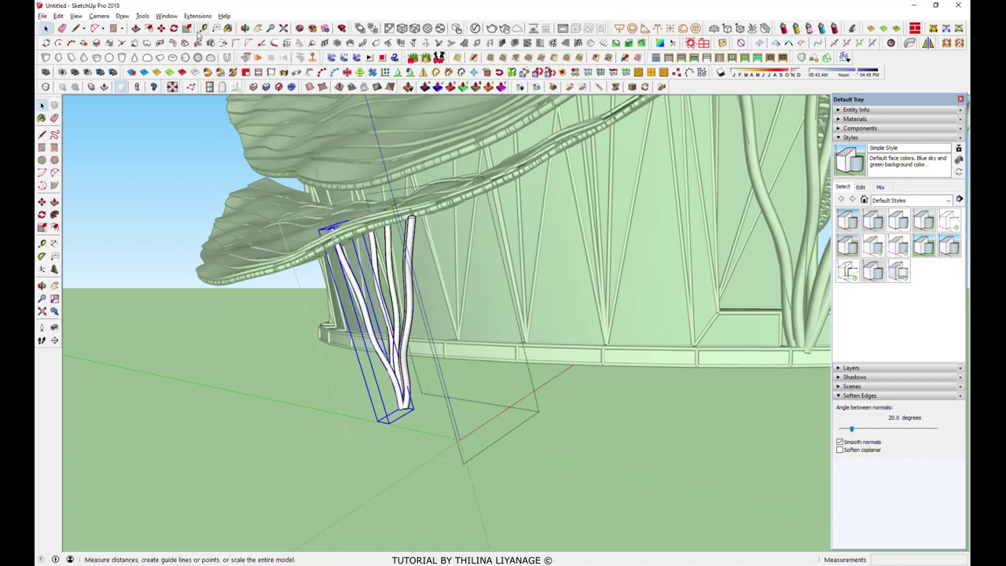
Reposition and resize the support leg group beneath the roof flap
middle_drag(154, 314, 250, 423)
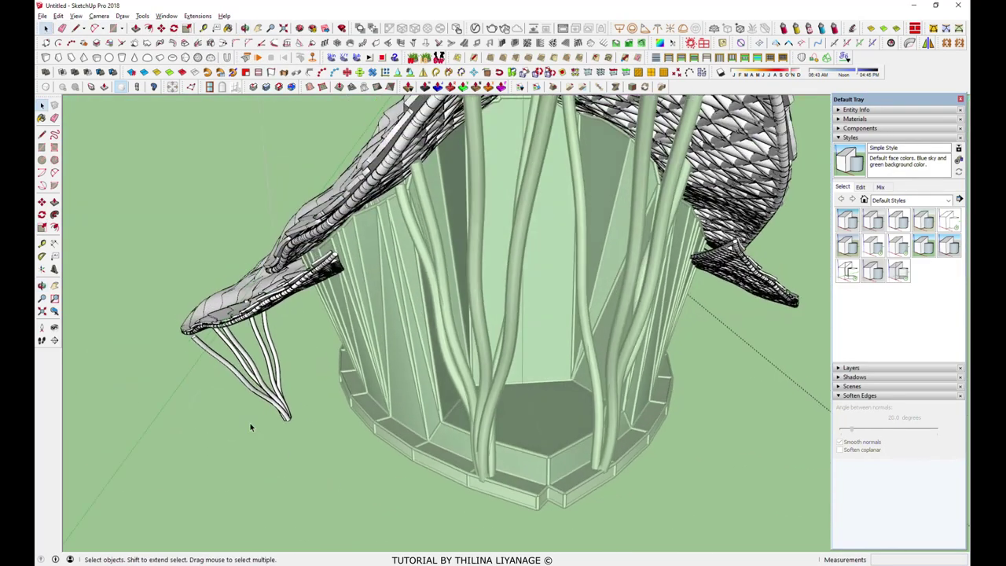
key(m)
mouse_move(340, 397)
middle_down()
mouse_move(603, 422)
mouse_move(554, 478)
middle_up()
middle_drag(525, 347, 462, 446)
key(s)
key(m)
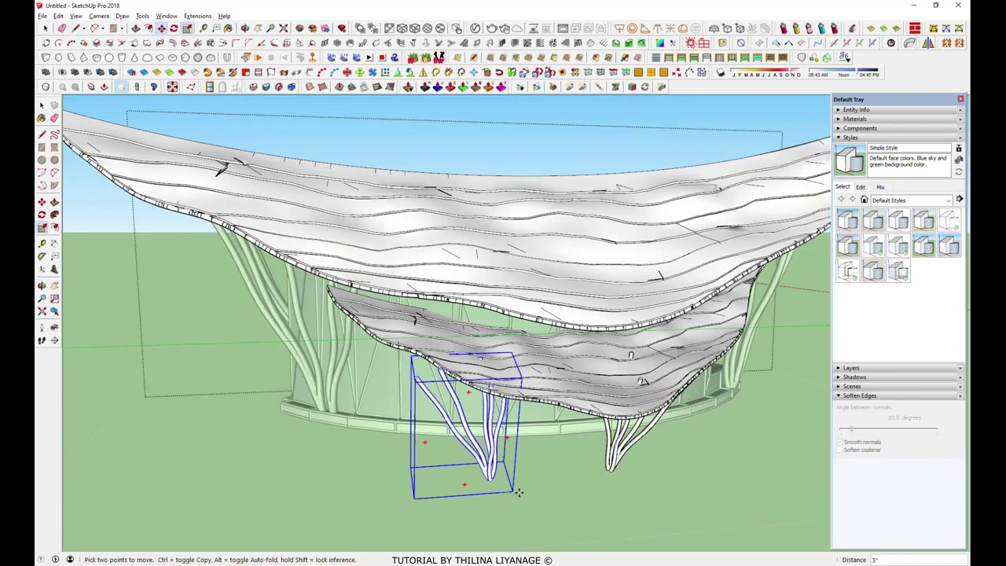
mouse_move(595, 484)
middle_down()
mouse_move(532, 449)
mouse_move(382, 326)
middle_up()
key(space)
key(s)
click(189, 30)
middle_drag(605, 352, 181, 346)
key(space)
Group the selected supports and view the pavilion from the front
right_click(169, 346)
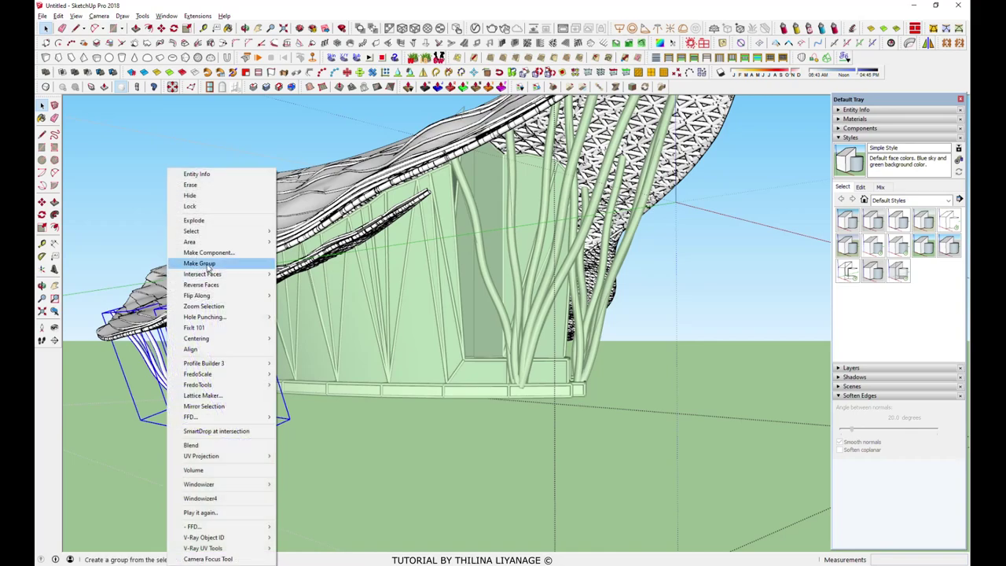
click(208, 264)
middle_drag(235, 314, 366, 118)
mouse_move(446, 106)
middle_down()
mouse_move(611, 296)
mouse_move(724, 223)
middle_up()
key(space)
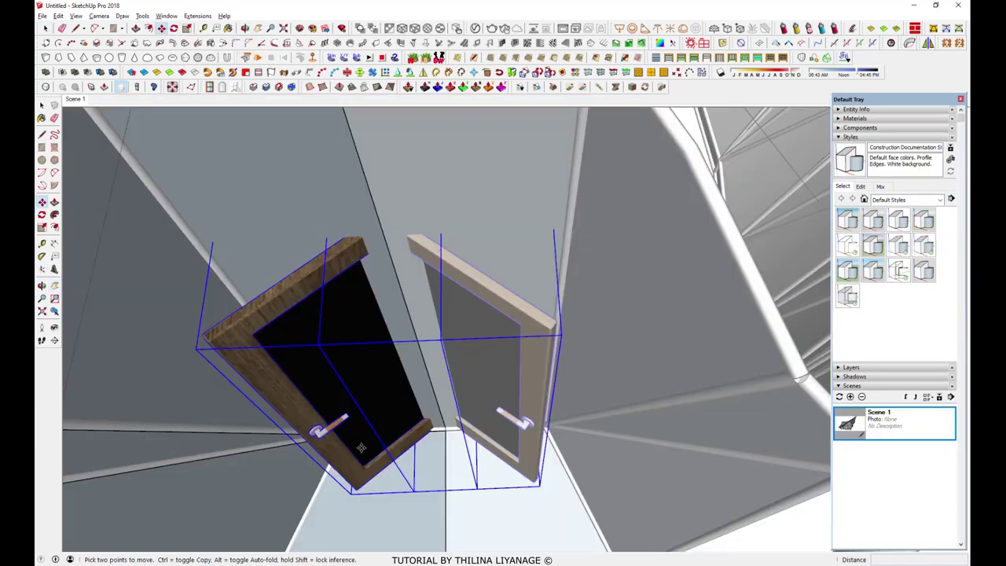
Turn the wooden door edge-on and move it into the curved wall's doorway
mouse_move(360, 447)
middle_down()
mouse_move(382, 506)
mouse_move(398, 371)
middle_up()
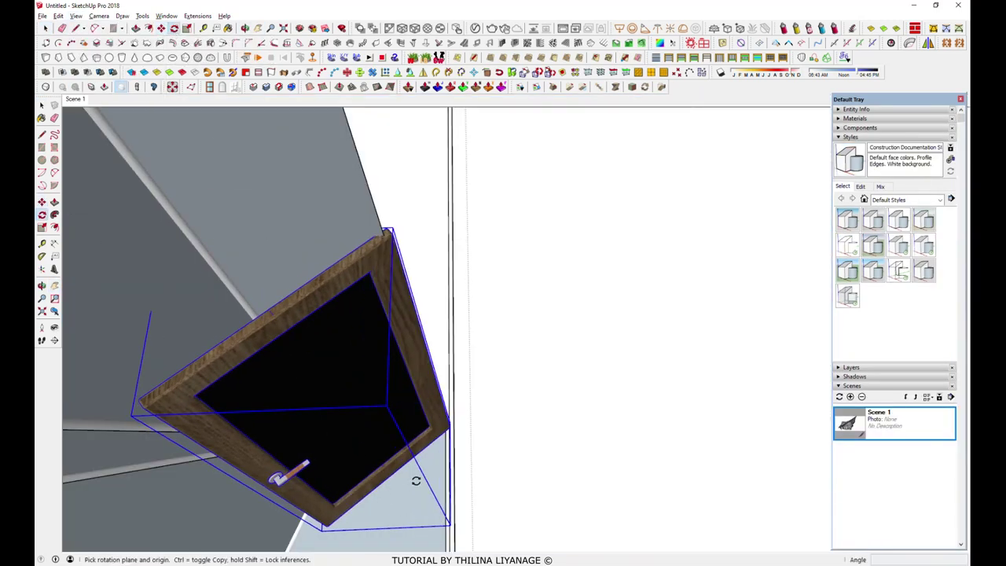
click(440, 480)
key(m)
click(393, 405)
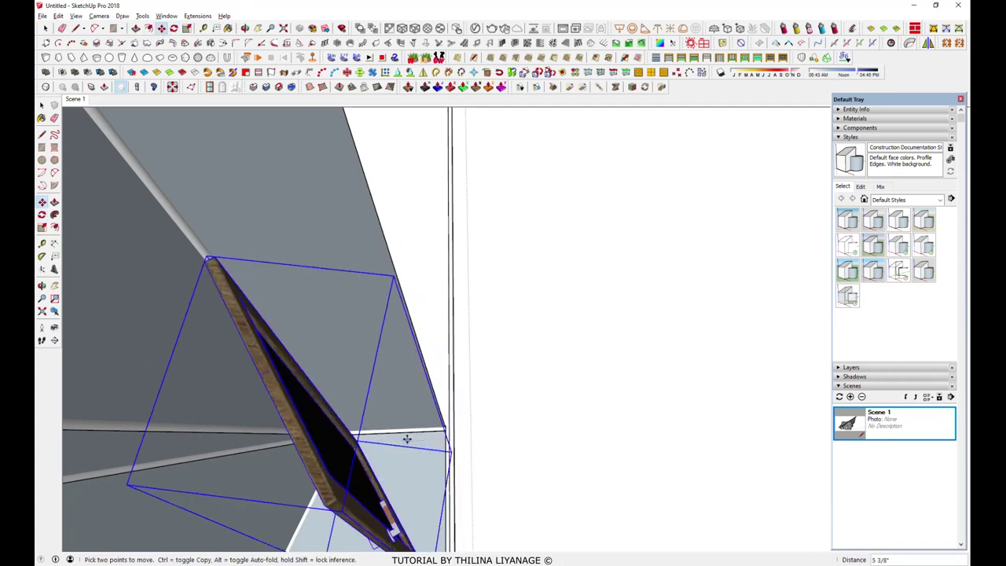
mouse_move(392, 473)
middle_down()
mouse_move(349, 359)
mouse_move(411, 465)
middle_up()
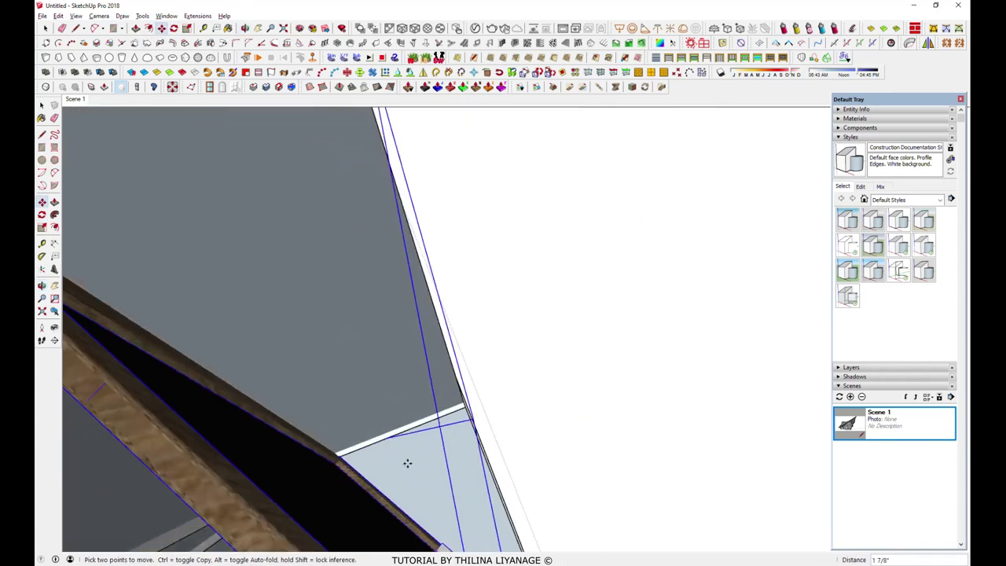
scroll(406, 463, up, 3)
scroll(366, 504, up, 2)
scroll(360, 505, down, 3)
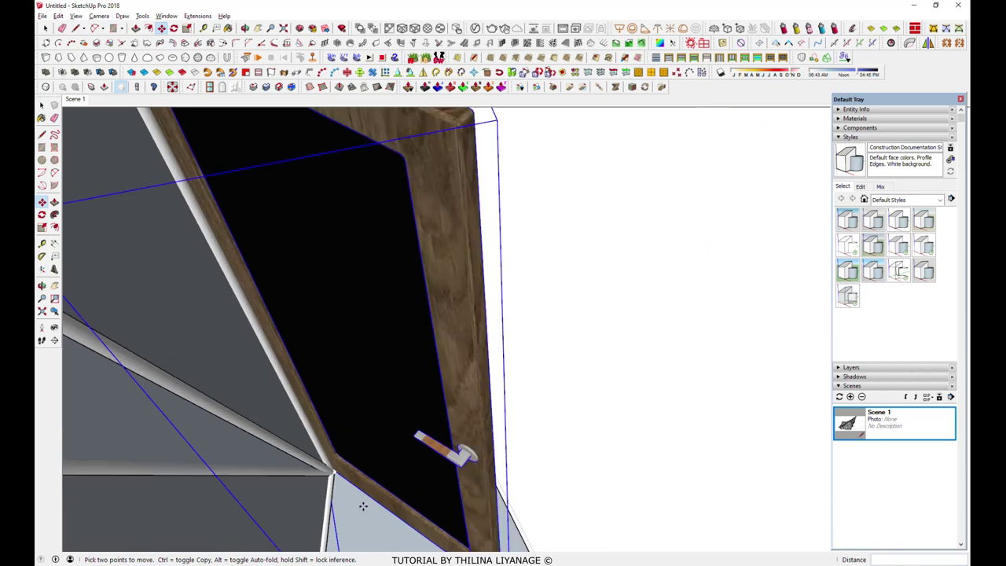
scroll(360, 505, down, 3)
click(76, 27)
Hide the obstructing wall piece and draw a line across the wall face
key(l)
click(42, 15)
click(45, 29)
right_click(350, 277)
click(369, 175)
key(l)
click(264, 267)
click(233, 259)
key(space)
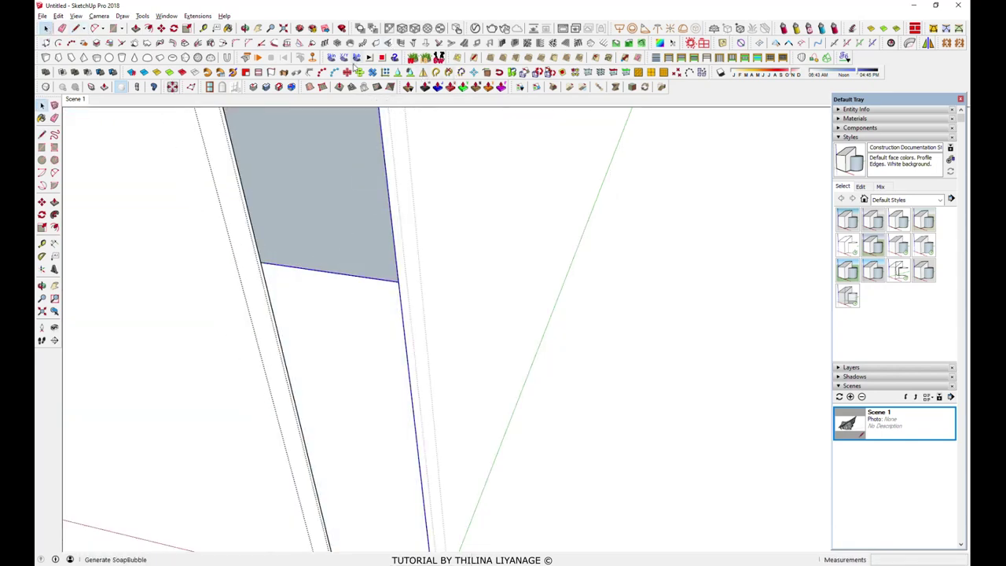
Return to the Scene 1 overview of the whole pavilion
scroll(367, 288, down, 2)
scroll(390, 274, up, 1)
scroll(395, 263, up, 1)
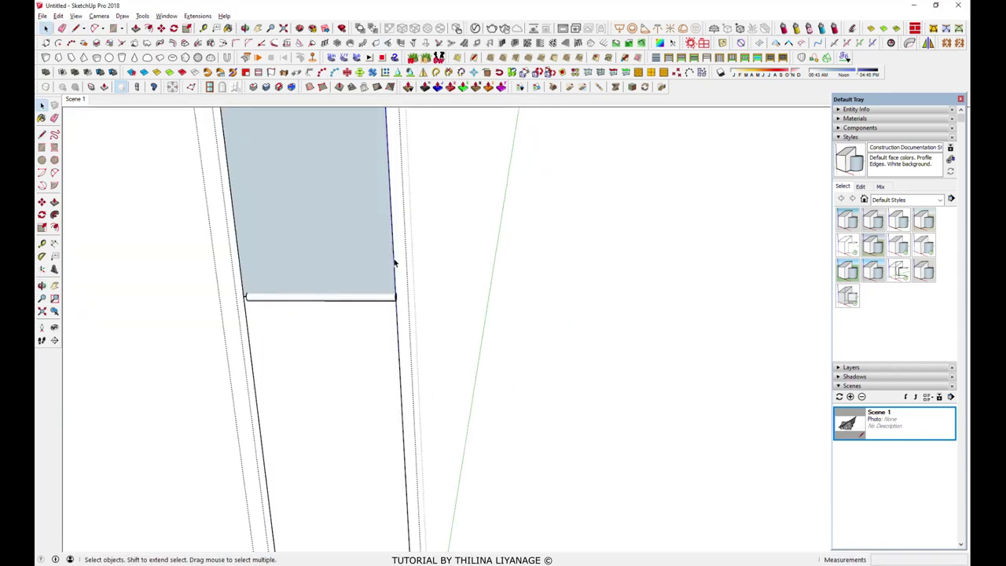
middle_drag(396, 360, 433, 397)
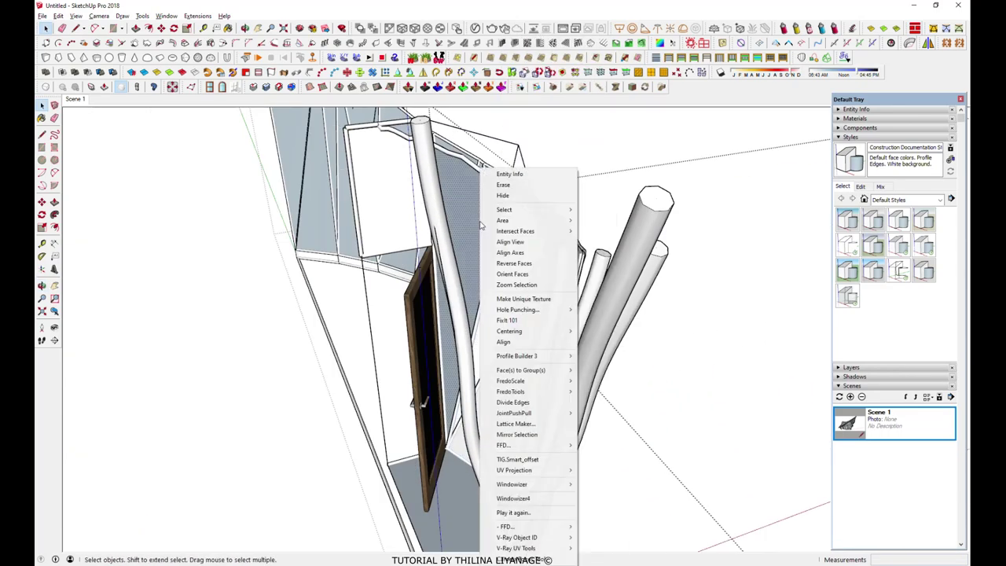
click(74, 99)
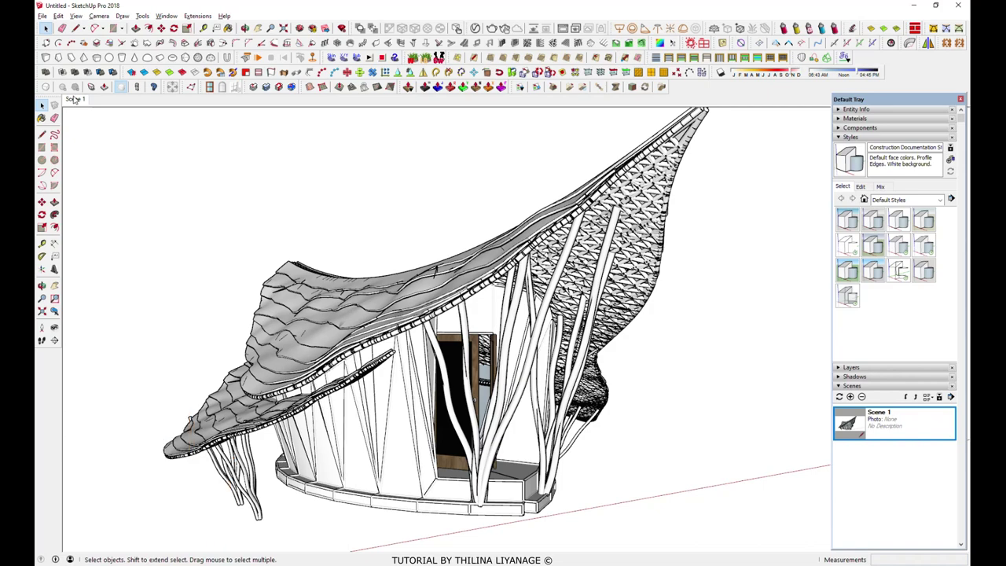
middle_drag(388, 358, 511, 331)
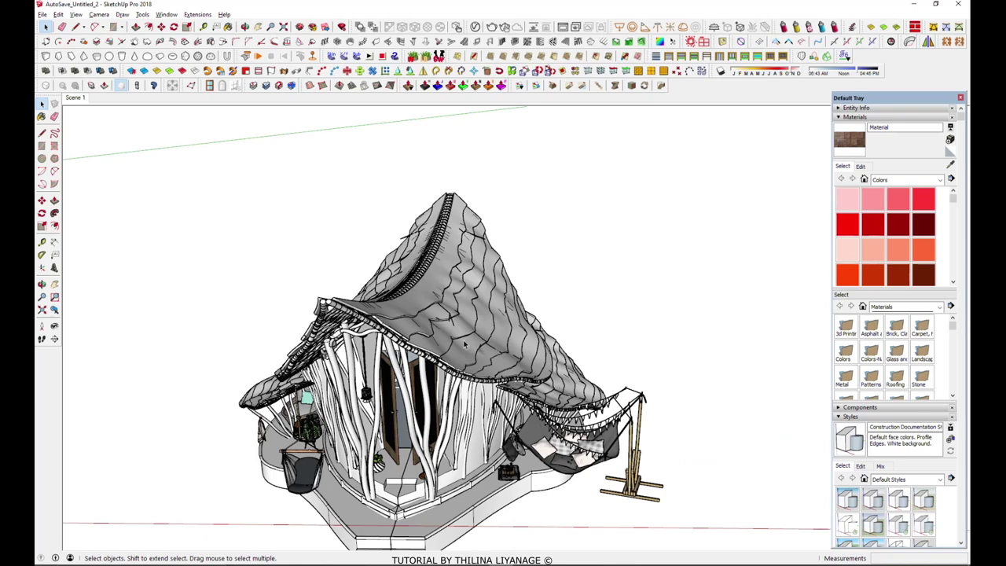
Inside the hut and roof groups, delete the unwanted roof layers and select the remaining strips
double_click(464, 340)
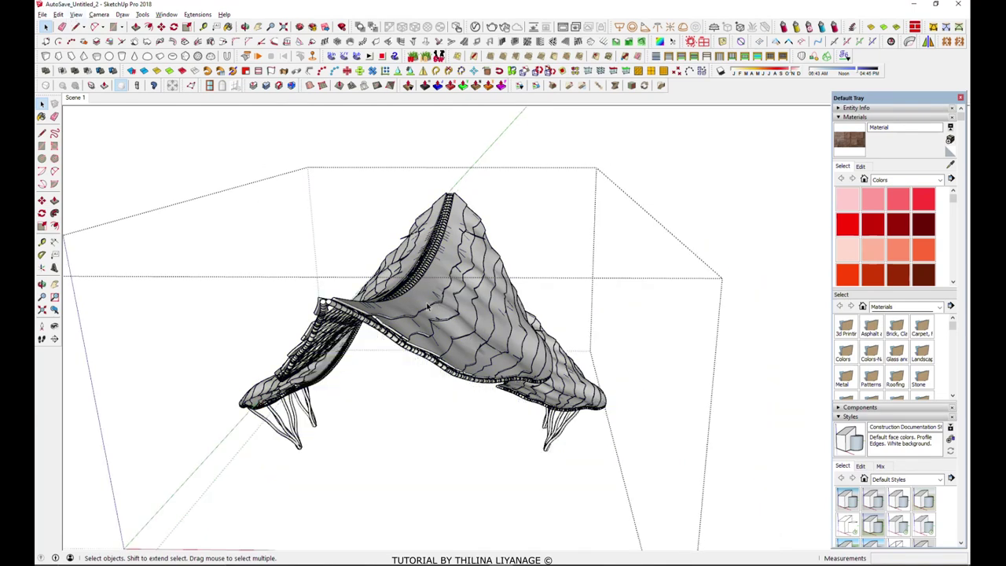
middle_drag(427, 306, 422, 303)
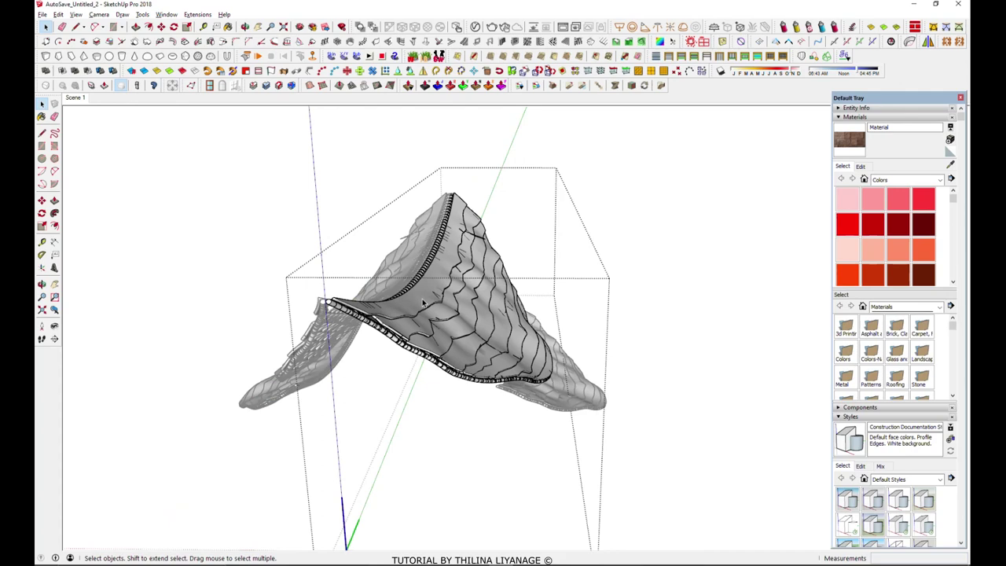
key(ctrl+a)
double_click(422, 303)
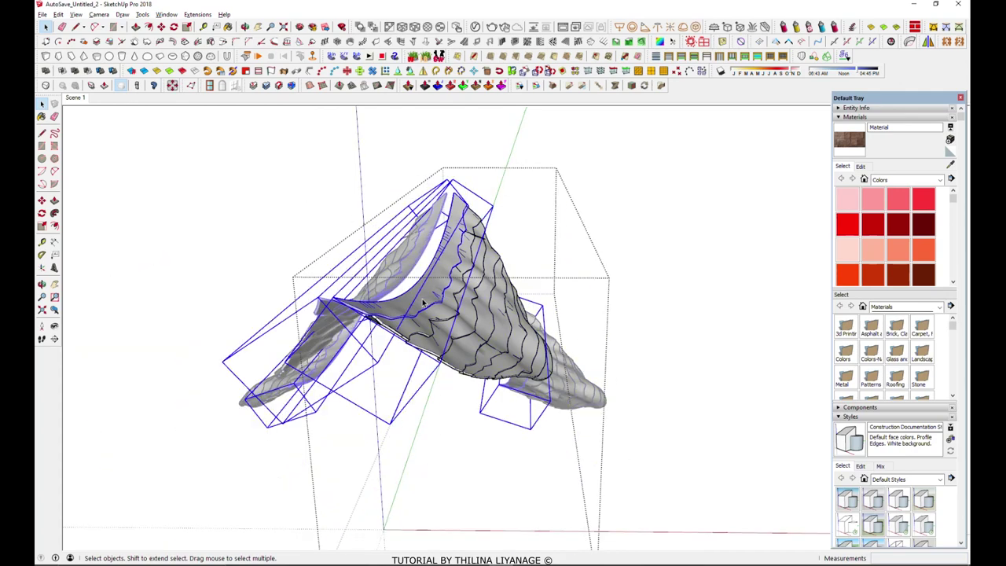
key(Delete)
middle_drag(425, 305, 422, 304)
scroll(422, 304, up, 3)
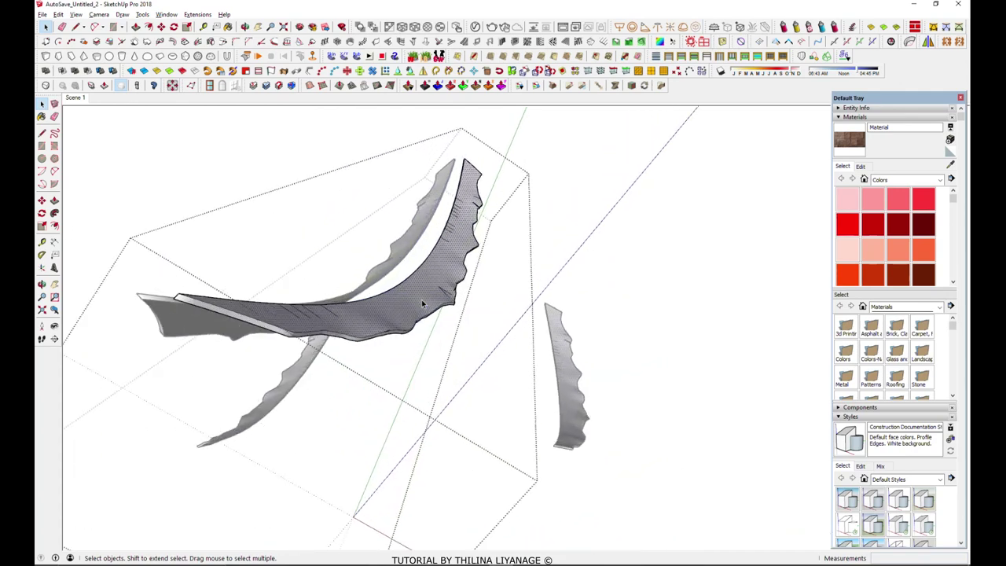
key(ctrl+a)
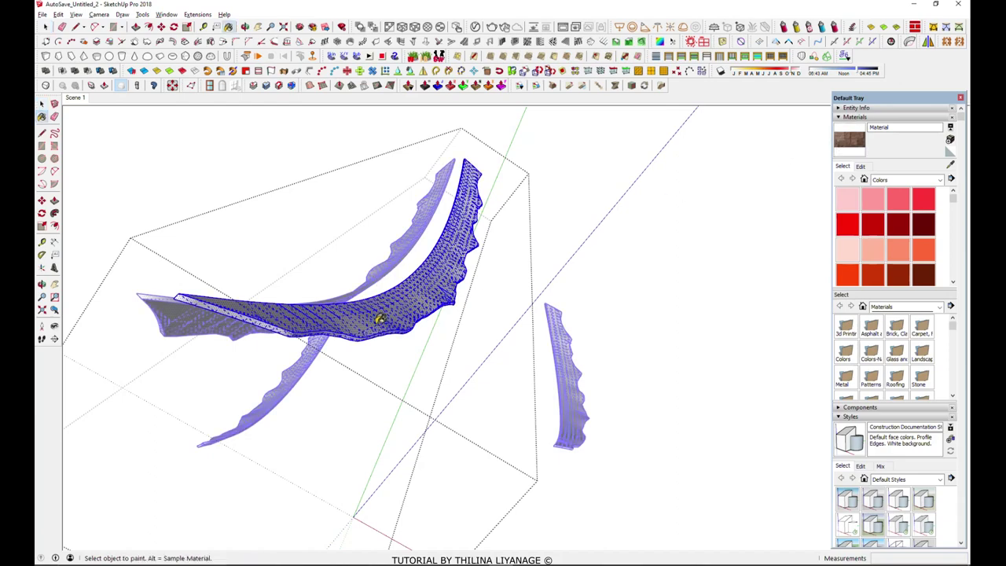
Paint a roof strip with a dark wood-grain material
scroll(380, 319, up, 2)
scroll(381, 317, up, 3)
mouse_move(381, 318)
middle_down()
mouse_move(297, 476)
mouse_move(312, 96)
middle_up()
key(b)
scroll(547, 378, down, 3)
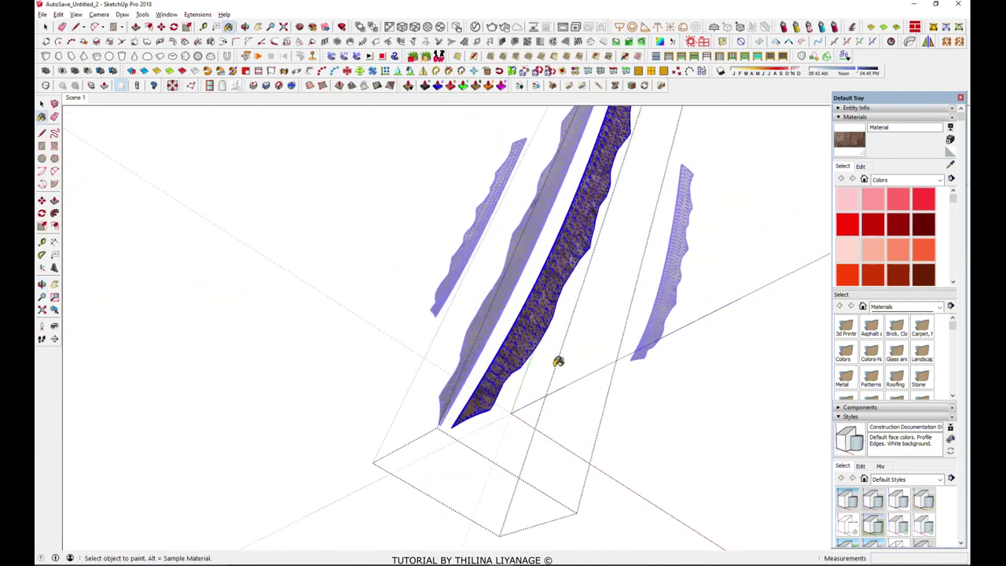
scroll(558, 360, up, 2)
scroll(558, 360, up, 2)
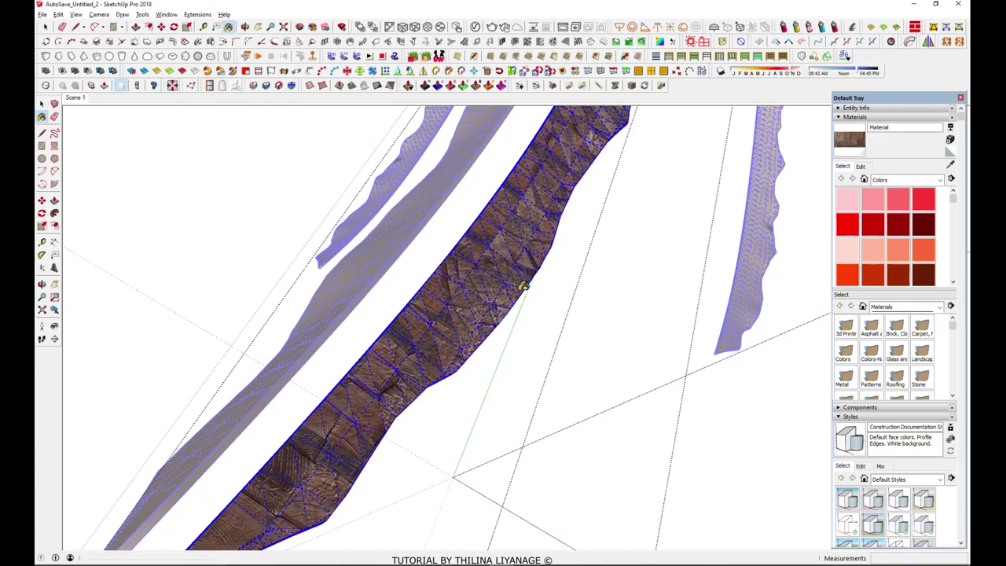
click(520, 295)
key(space)
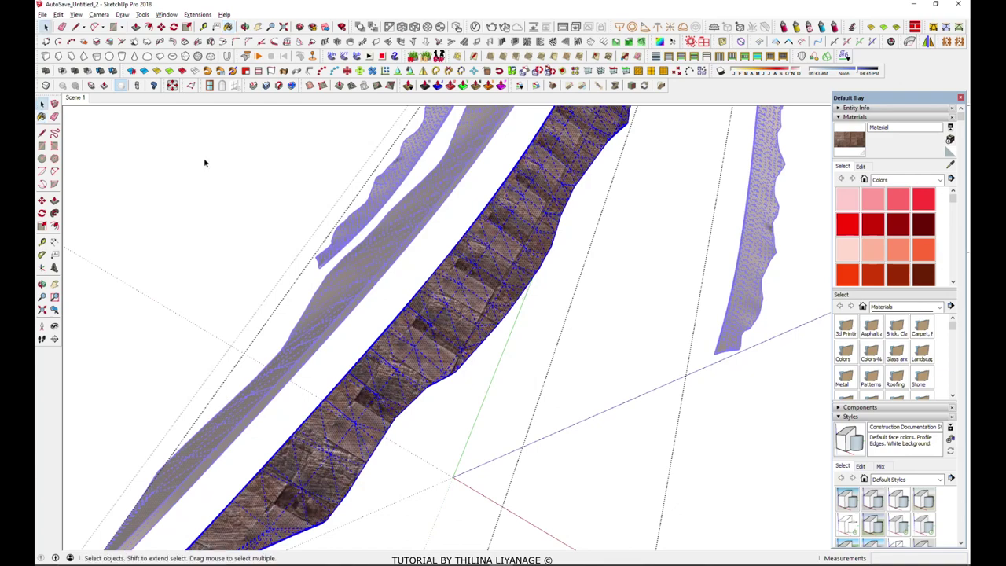
middle_drag(542, 333, 550, 314)
key(b)
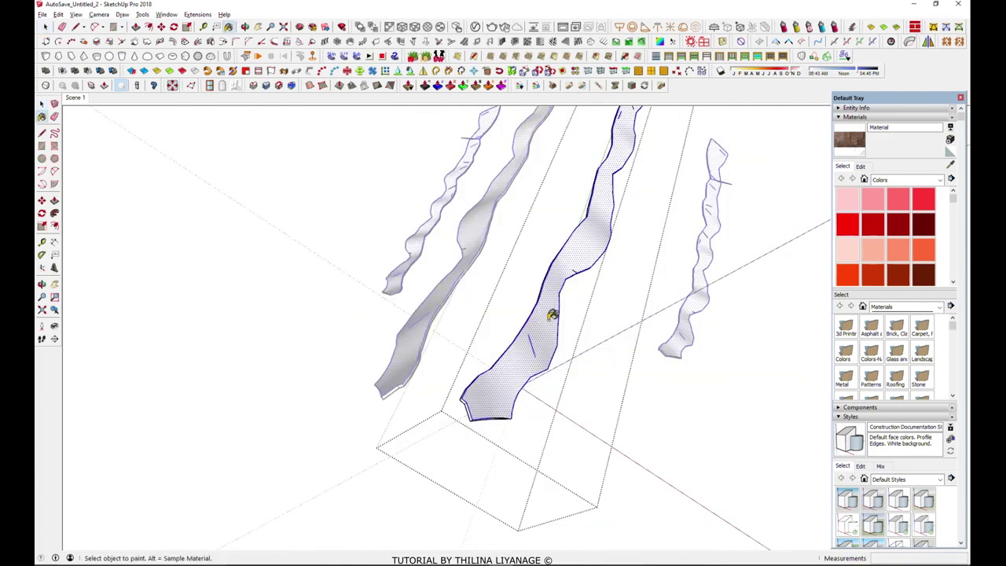
middle_drag(472, 346, 509, 369)
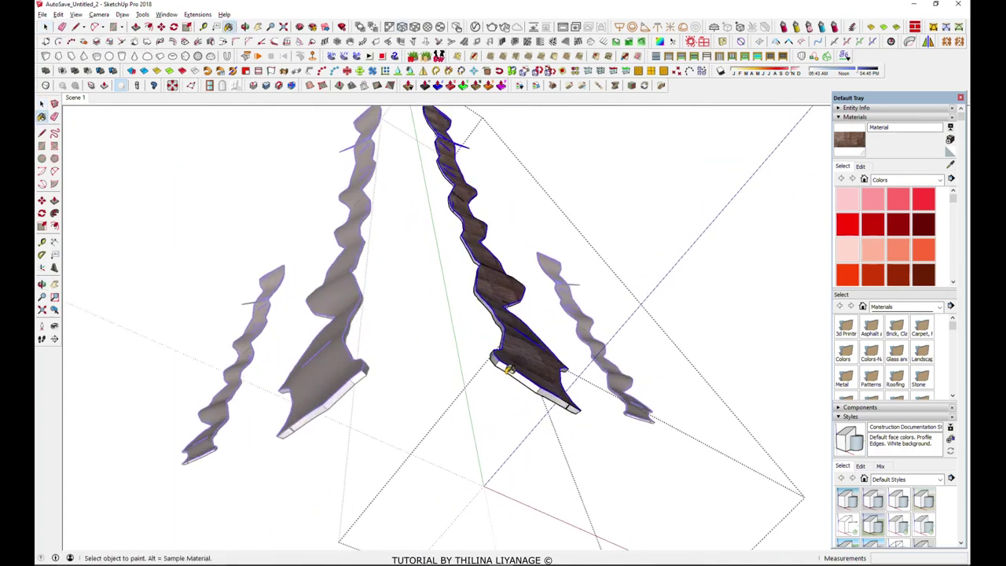
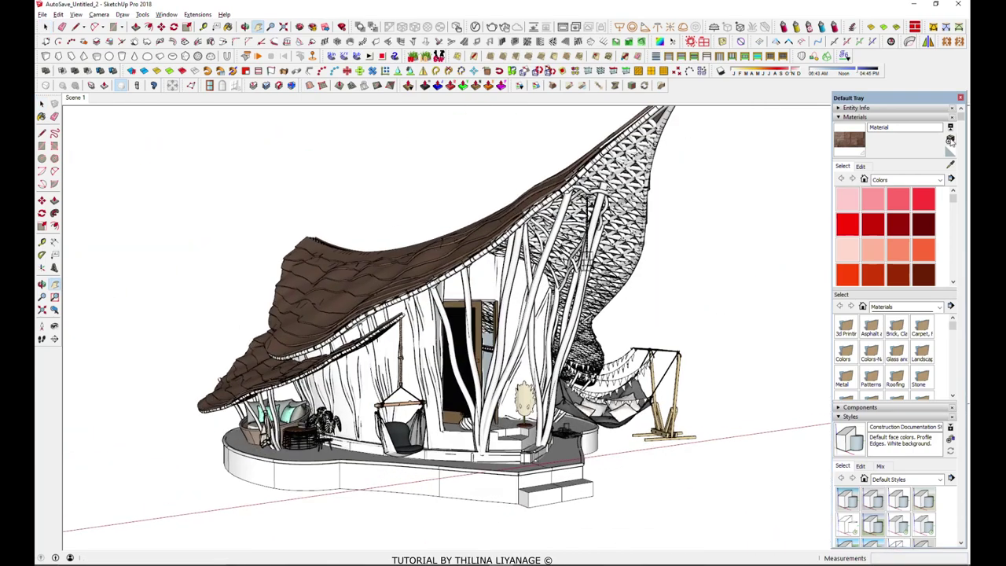
Finish the new wood texture material and paint a wall strip and a trunk strip with it
click(853, 423)
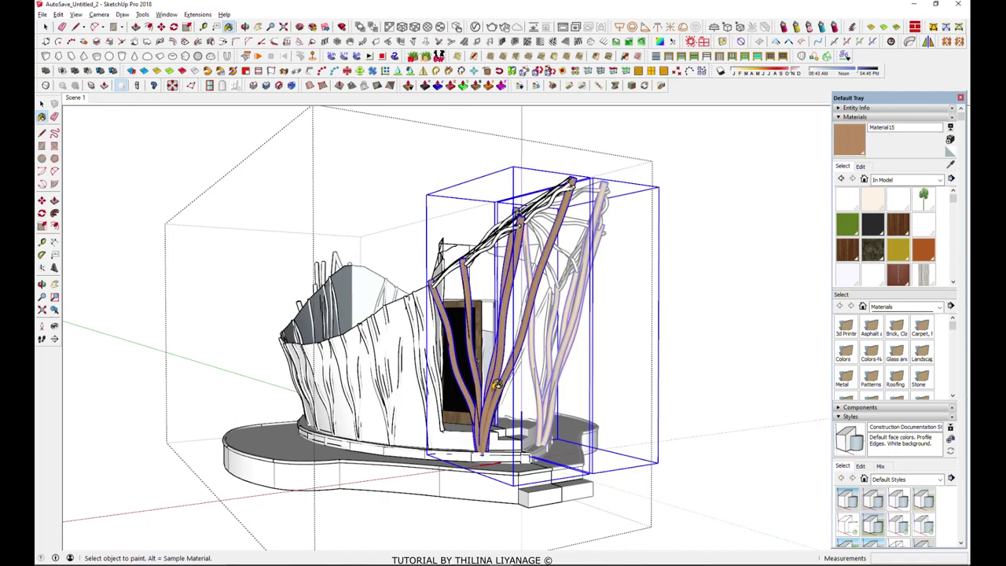
click(926, 354)
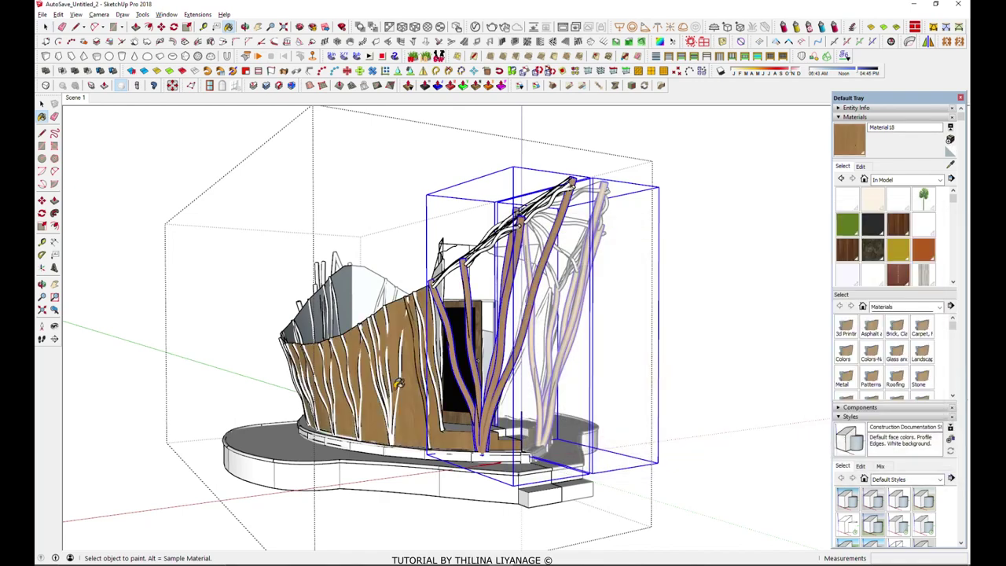
scroll(393, 373, up, 3)
click(371, 393)
middle_drag(312, 387, 471, 359)
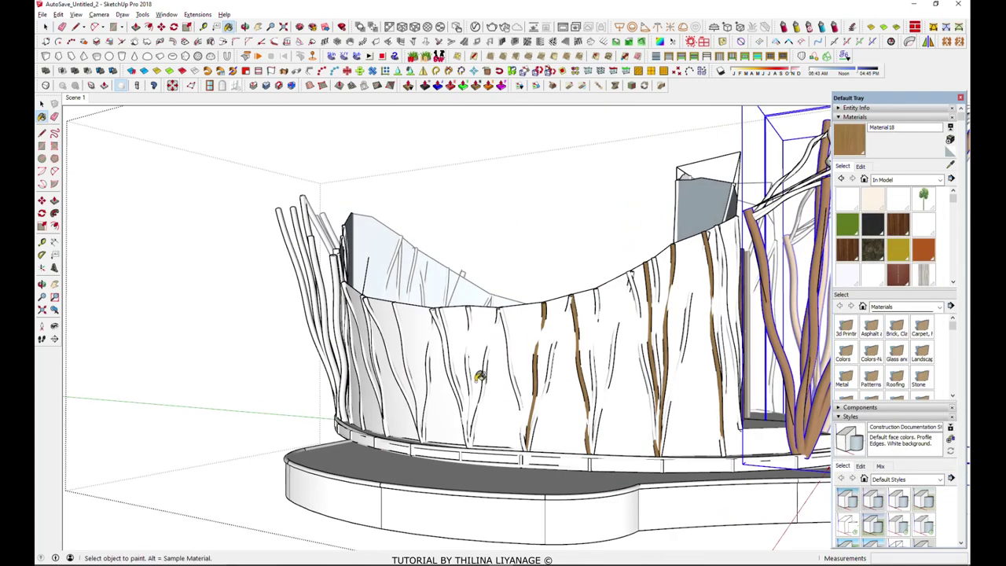
middle_drag(373, 375, 591, 451)
click(591, 451)
Create a bark material from a texture image and paint the left trunk strips brown
click(476, 336)
click(950, 139)
click(919, 351)
double_click(718, 382)
click(890, 421)
click(512, 379)
scroll(513, 379, up, 3)
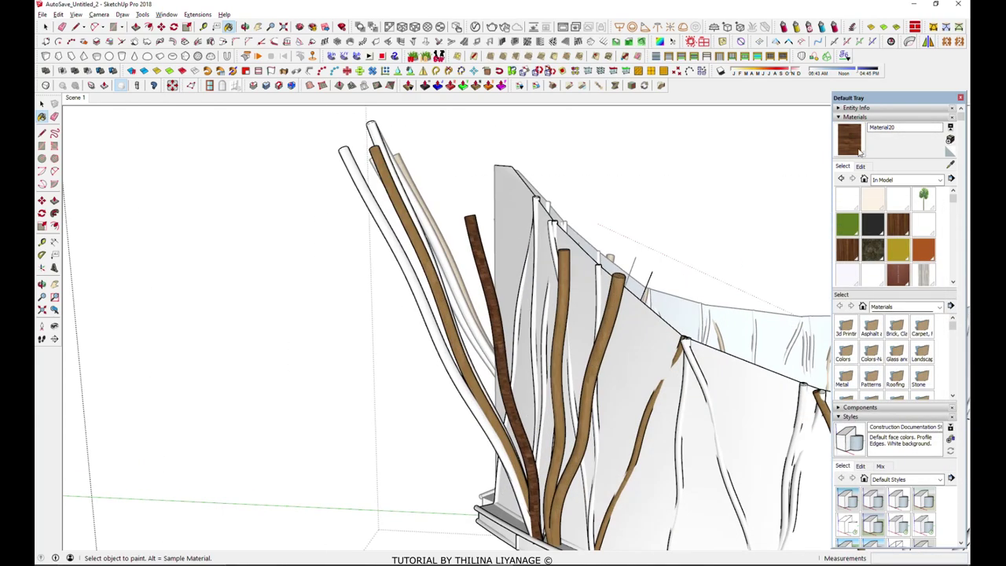
Create another bark texture material and paint the trunks dark brown
click(950, 139)
click(920, 352)
double_click(718, 382)
click(890, 421)
click(440, 314)
mouse_move(597, 377)
middle_down()
mouse_move(344, 311)
mouse_move(377, 315)
middle_up()
click(377, 315)
Create one more bark material and paint the remaining white trunk strips brown
click(950, 139)
click(919, 352)
double_click(718, 382)
click(891, 421)
click(537, 245)
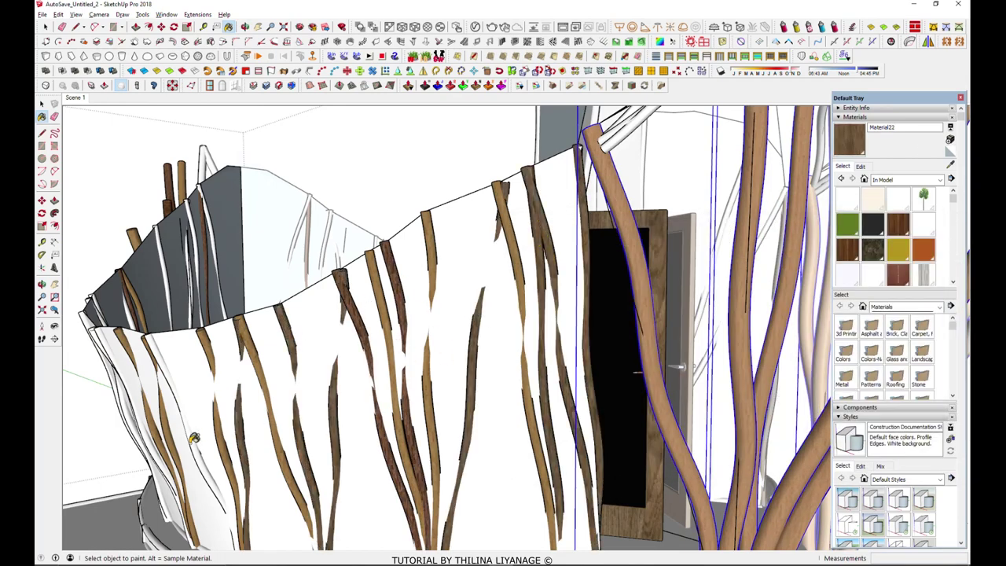
mouse_move(212, 213)
middle_down()
mouse_move(471, 251)
mouse_move(423, 267)
mouse_move(729, 178)
mouse_move(299, 313)
mouse_move(334, 183)
middle_up()
Open the wall group to texture walls with planks and the deck with wood-wall-texture02
click(299, 313)
key(space)
double_click(334, 183)
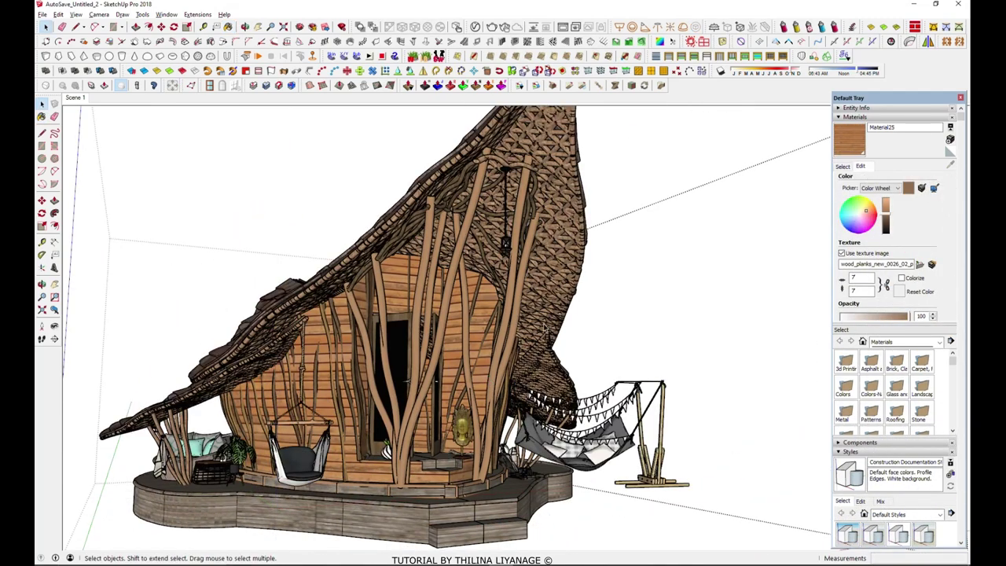
middle_drag(542, 328, 552, 346)
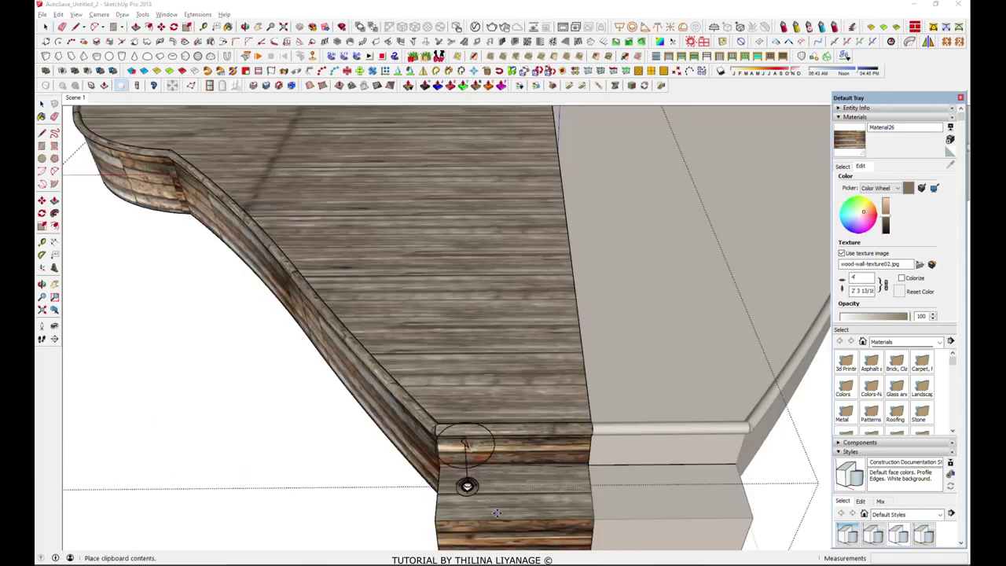
Place the pasted fixture copies near the curved deck edge
scroll(471, 498, down, 1)
click(472, 498)
scroll(466, 403, down, 1)
click(218, 159)
middle_drag(360, 294, 735, 377)
scroll(590, 336, up, 3)
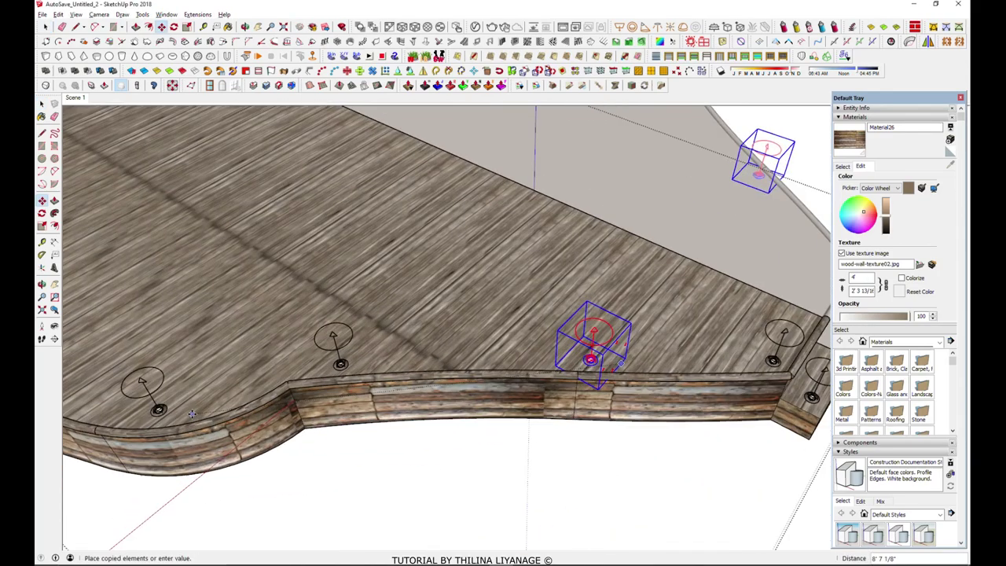
scroll(154, 427, up, 3)
Ctrl-copy a fixture to another spot on the deck edge and check it from several angles
click(154, 426)
click(154, 427)
key(ctrl)
scroll(204, 369, down, 5)
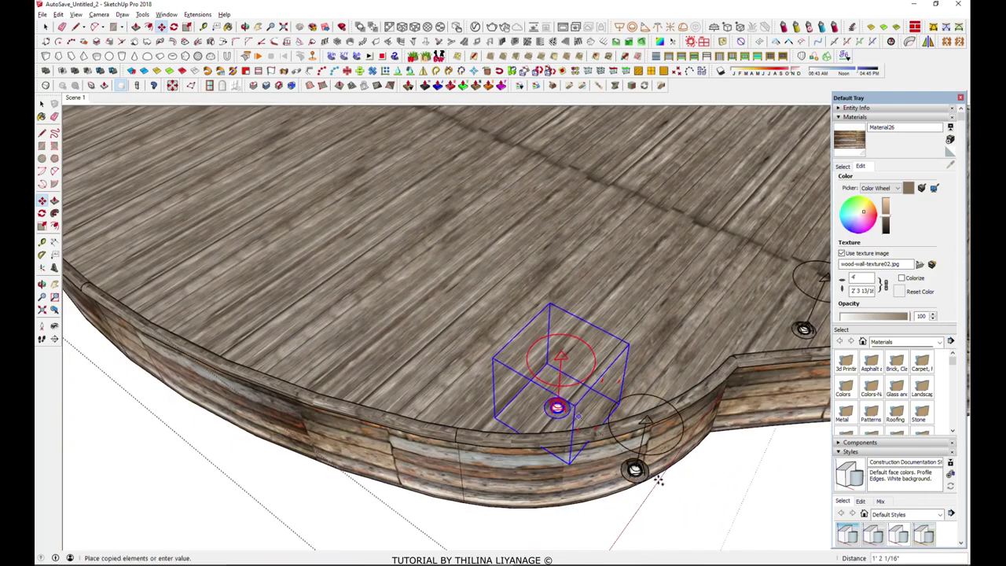
click(557, 407)
mouse_move(557, 407)
middle_down()
mouse_move(483, 411)
mouse_move(512, 408)
middle_up()
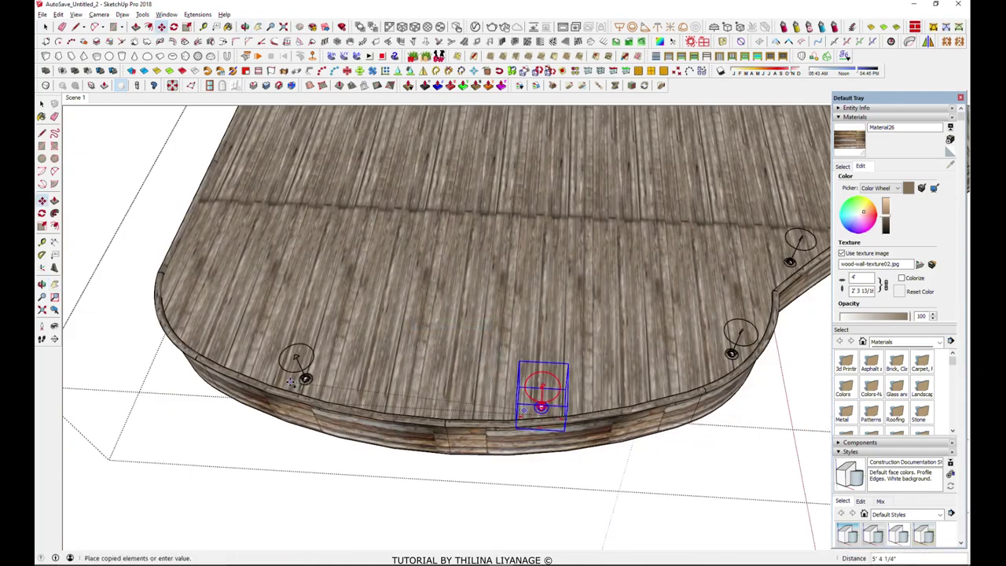
middle_drag(198, 244, 180, 218)
scroll(239, 285, up, 3)
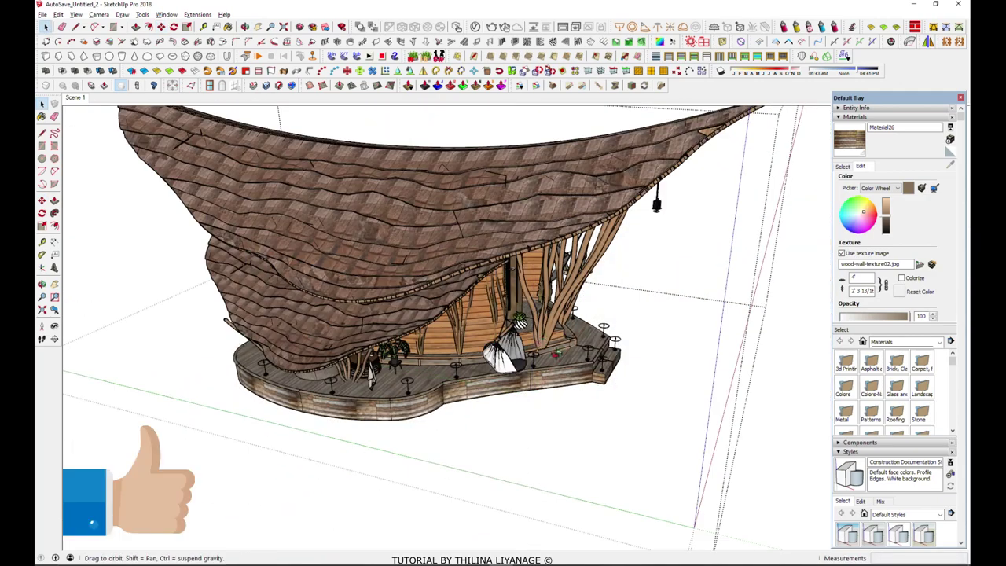
mouse_move(519, 322)
middle_down()
mouse_move(550, 382)
mouse_move(497, 448)
middle_up()
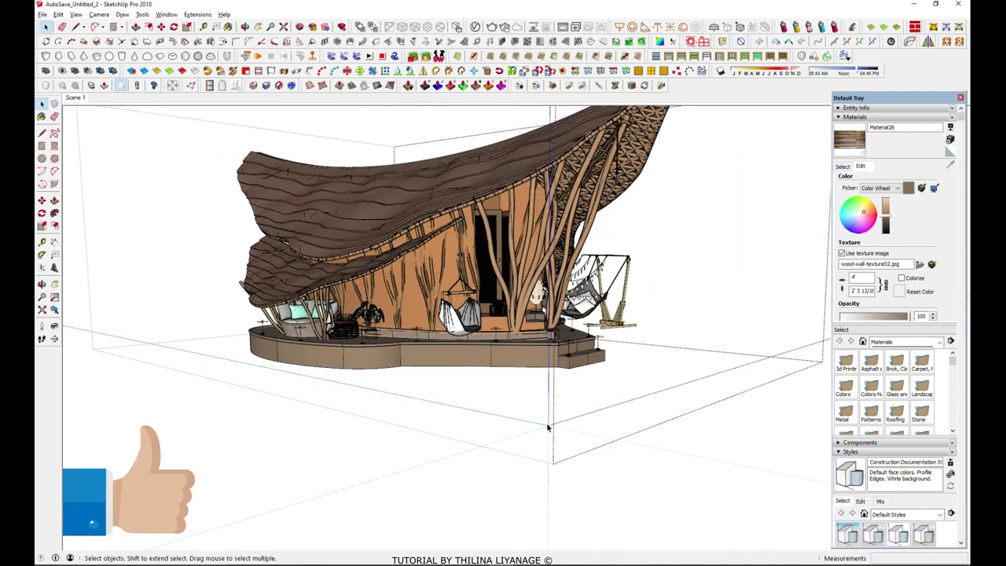
Close the deck component's edit context and orbit around the finished hut
click(501, 496)
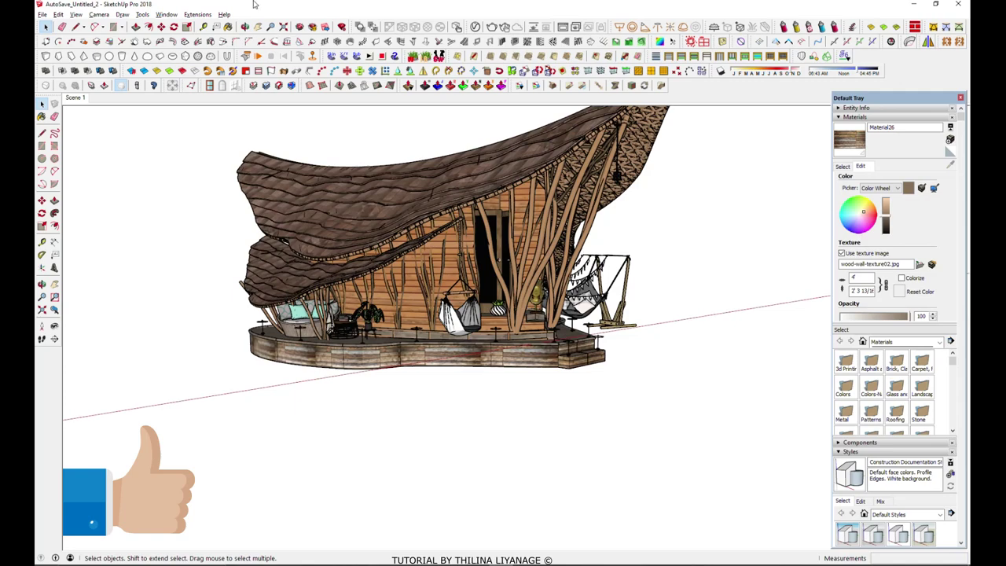
click(259, 28)
mouse_move(409, 243)
middle_down()
mouse_move(367, 315)
mouse_move(356, 306)
middle_up()
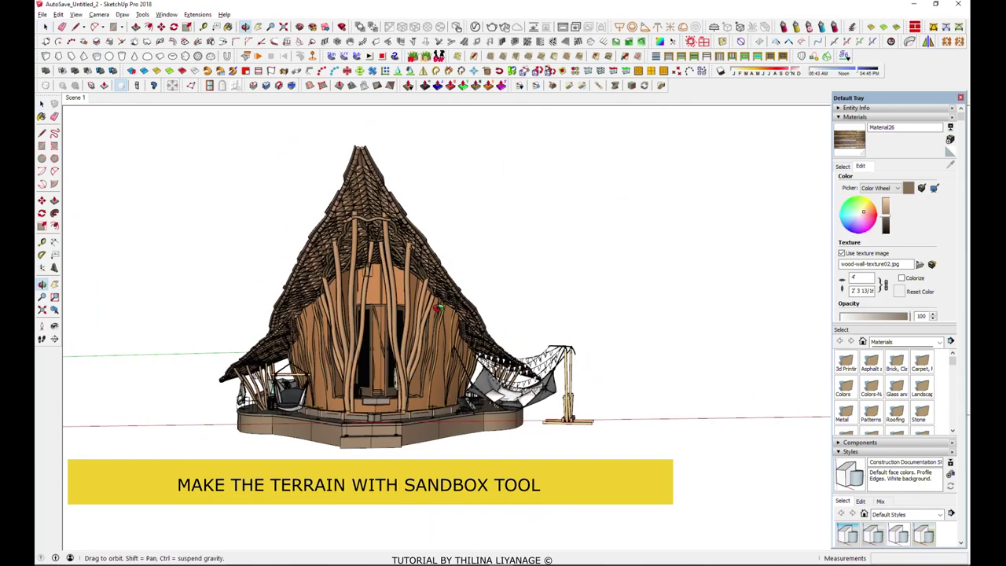
Draw a Sandbox From Scratch terrain grid beneath the hut and open it for editing
click(334, 49)
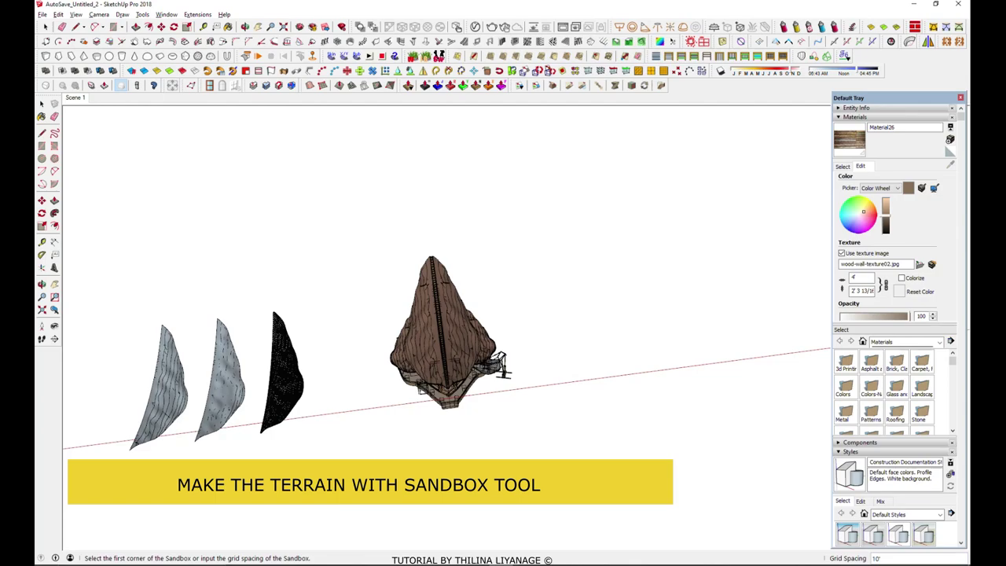
click(323, 457)
click(587, 442)
click(530, 223)
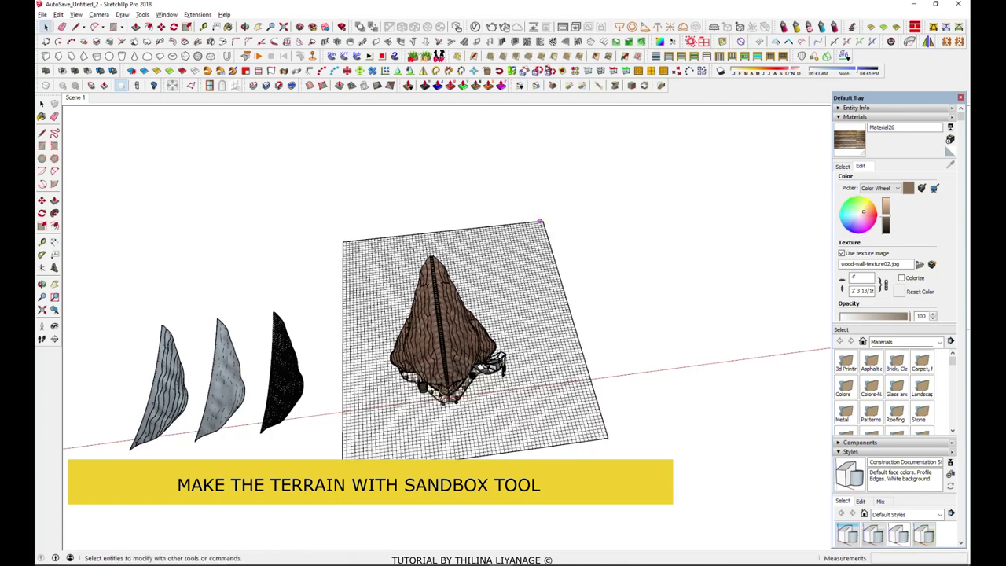
key(m)
mouse_move(685, 353)
middle_down()
mouse_move(446, 453)
mouse_move(608, 354)
mouse_move(357, 521)
mouse_move(579, 510)
mouse_move(594, 530)
mouse_move(530, 330)
middle_up()
double_click(530, 330)
Show the rest of the model faded and set the Smoove radius to 20' after trying 30'
click(75, 15)
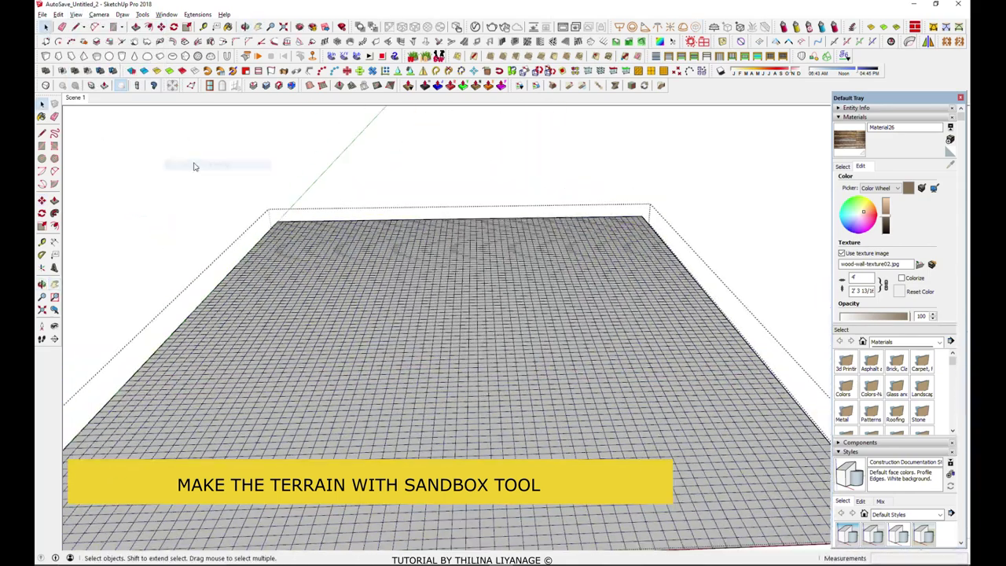
click(200, 161)
text(30)
key(Return)
mouse_move(555, 376)
middle_down()
mouse_move(304, 354)
mouse_move(331, 408)
middle_up()
text(20)
key(Return)
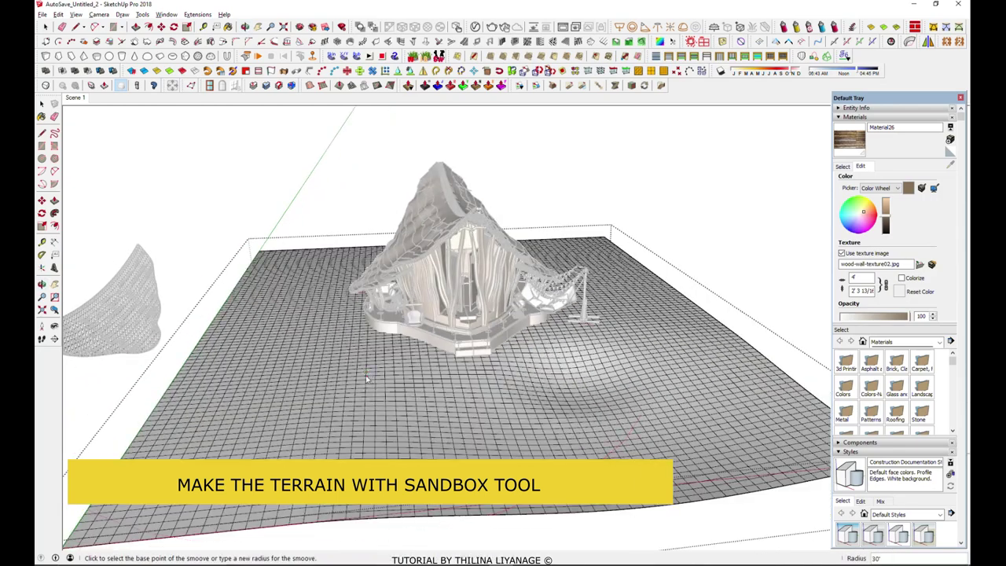
Raise Smoove bumps at the front, on the right side and near the centre of the terrain
middle_drag(372, 511, 563, 307)
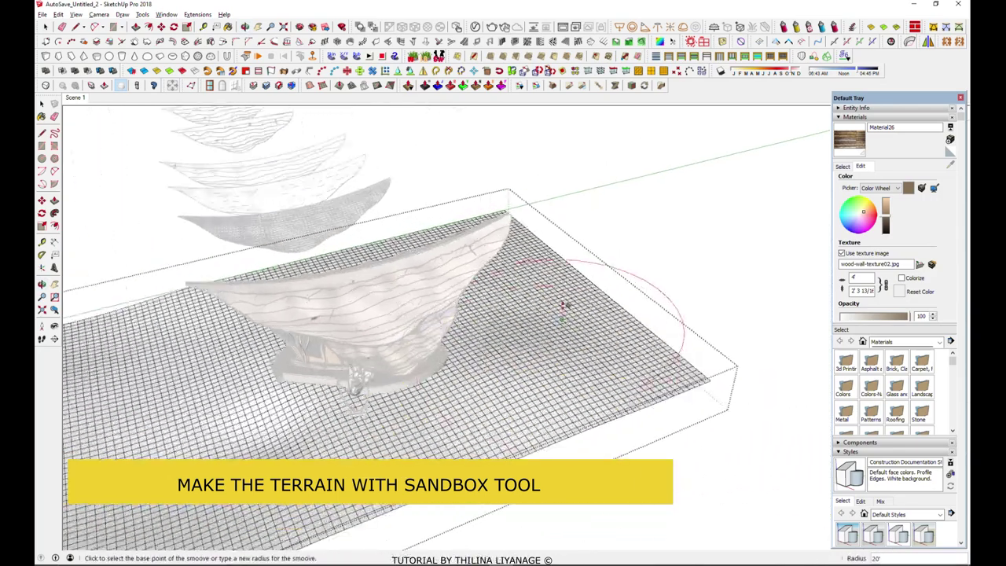
click(563, 307)
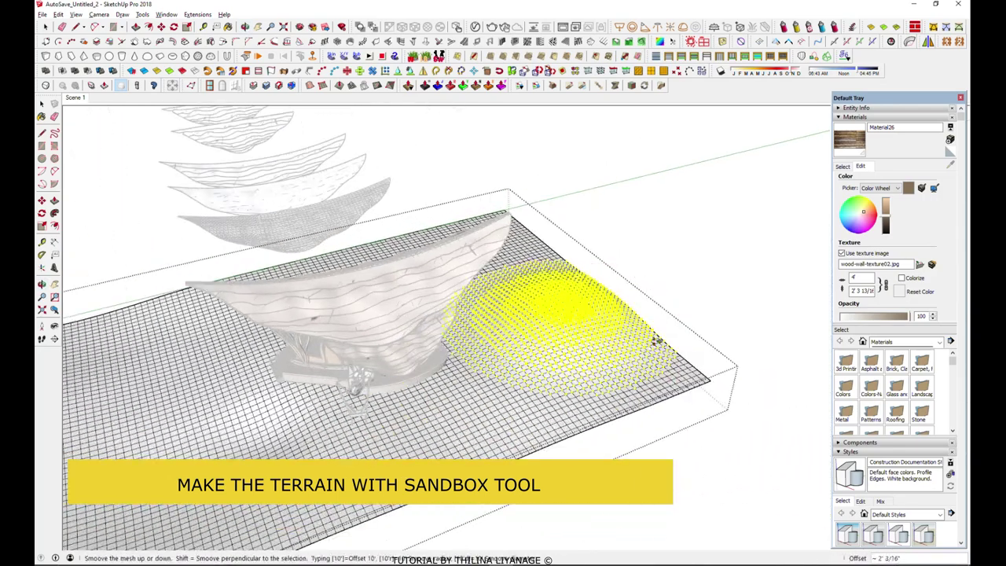
middle_drag(636, 298, 589, 240)
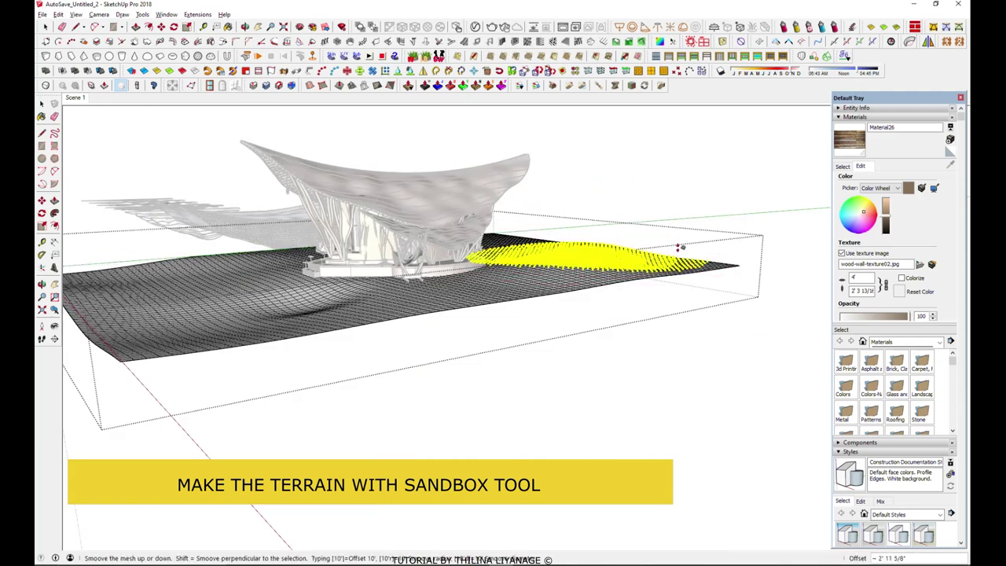
click(676, 246)
mouse_move(675, 246)
middle_down()
mouse_move(649, 353)
mouse_move(361, 348)
mouse_move(448, 189)
middle_up()
click(471, 223)
click(477, 214)
click(377, 236)
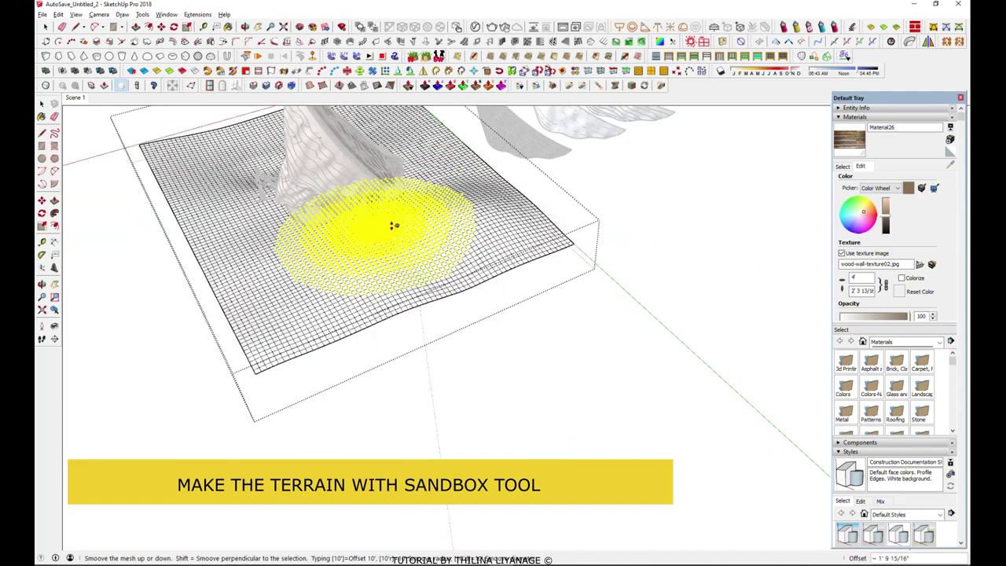
click(393, 226)
Reshape the terrain with another Smoove bump beside the deck
mouse_move(573, 239)
middle_down()
mouse_move(521, 263)
mouse_move(645, 291)
mouse_move(517, 311)
middle_up()
scroll(644, 291, up, 3)
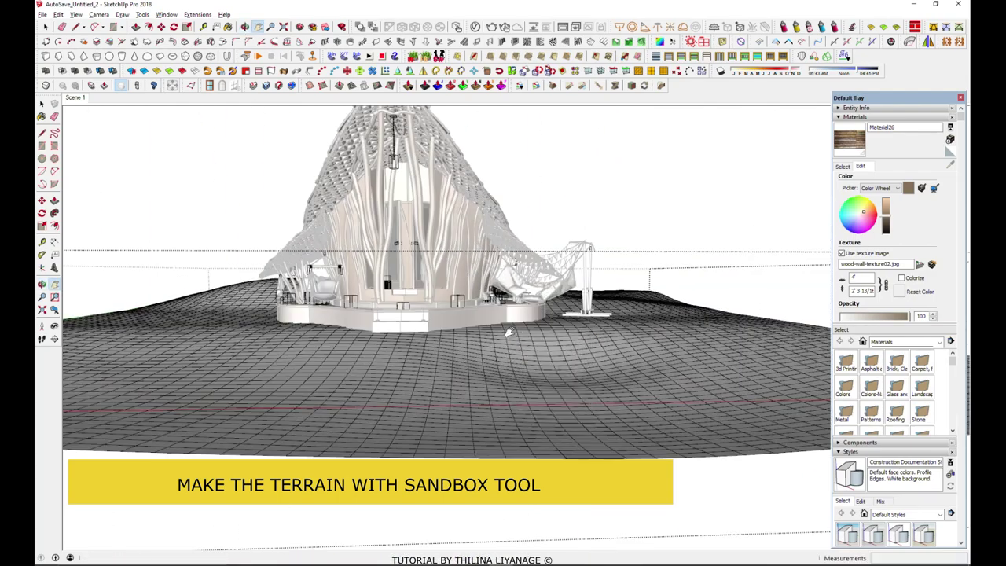
click(427, 337)
click(707, 318)
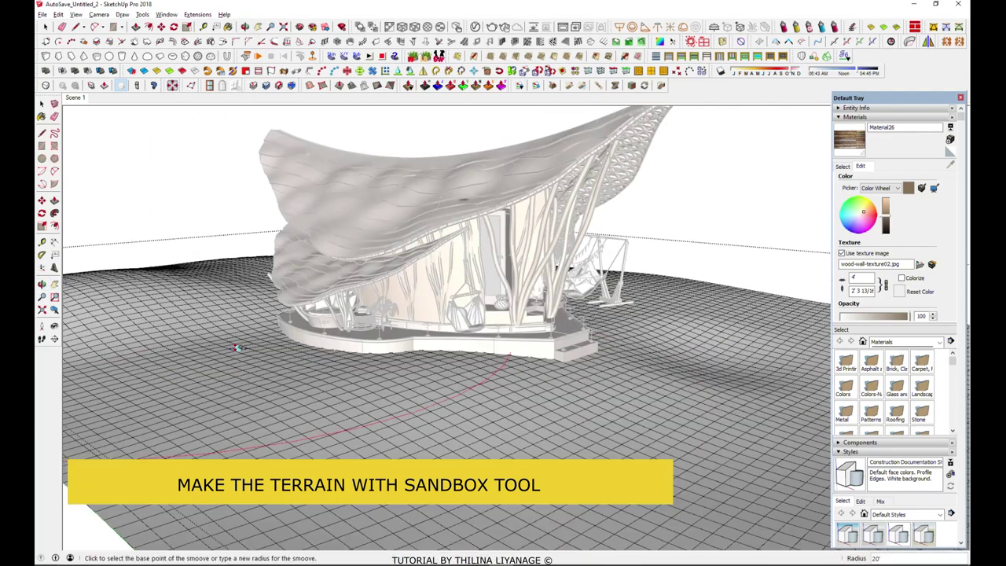
click(236, 347)
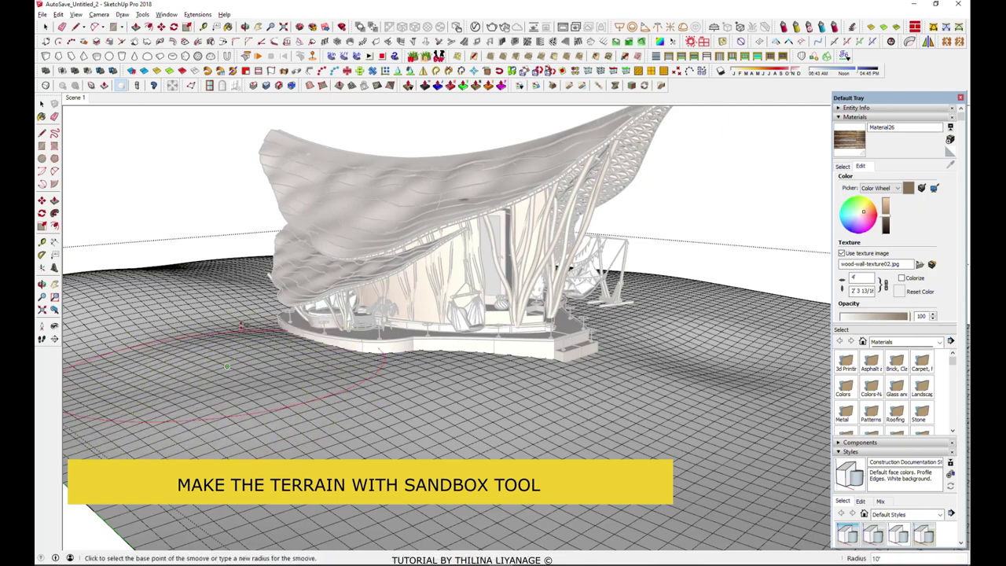
click(220, 358)
mouse_move(220, 357)
middle_down()
mouse_move(404, 315)
mouse_move(382, 388)
mouse_move(360, 359)
mouse_move(357, 420)
mouse_move(370, 247)
middle_up()
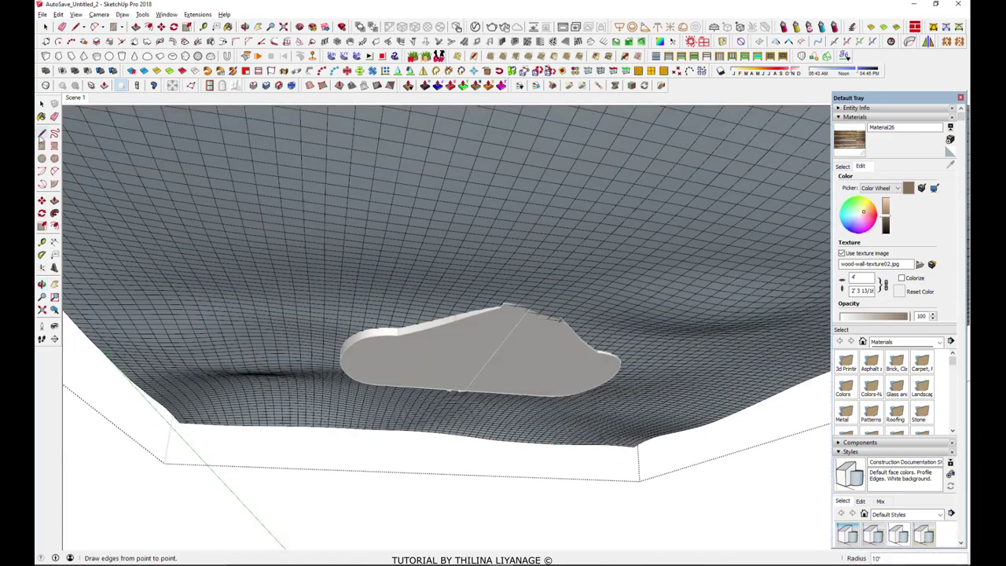
Open the footprint group and delete the stray terrain faces and edges under the house floor
double_click(422, 356)
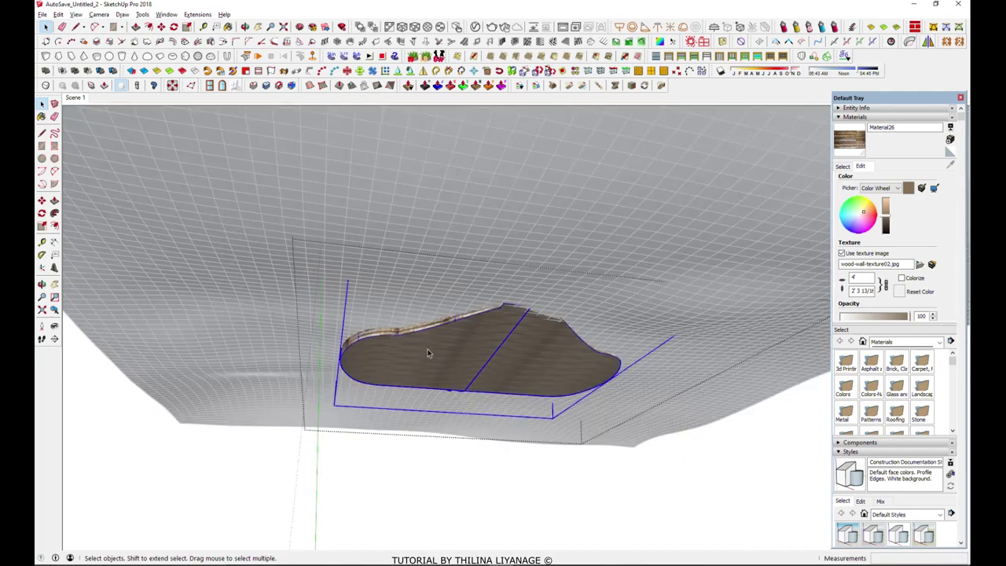
key(Delete)
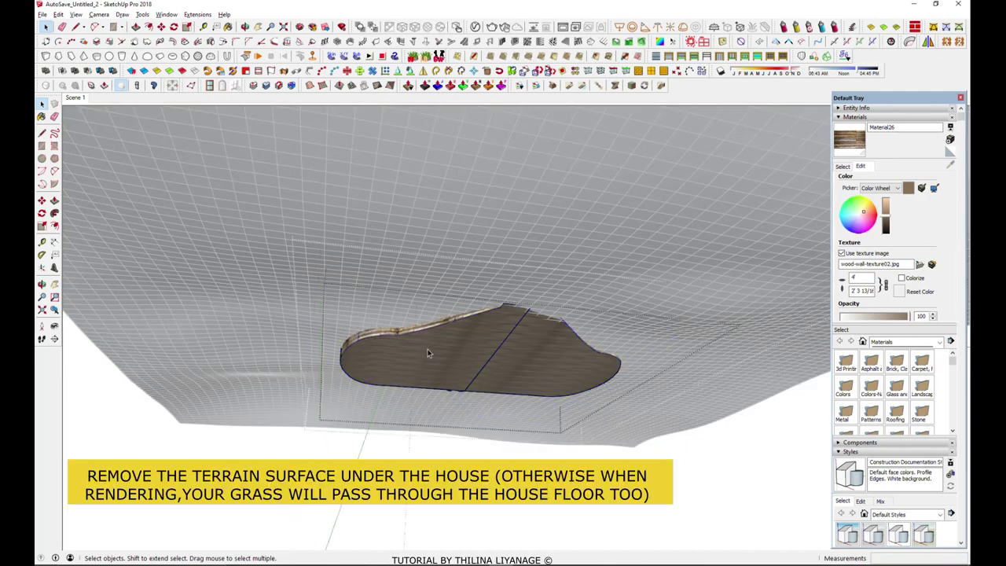
click(428, 353)
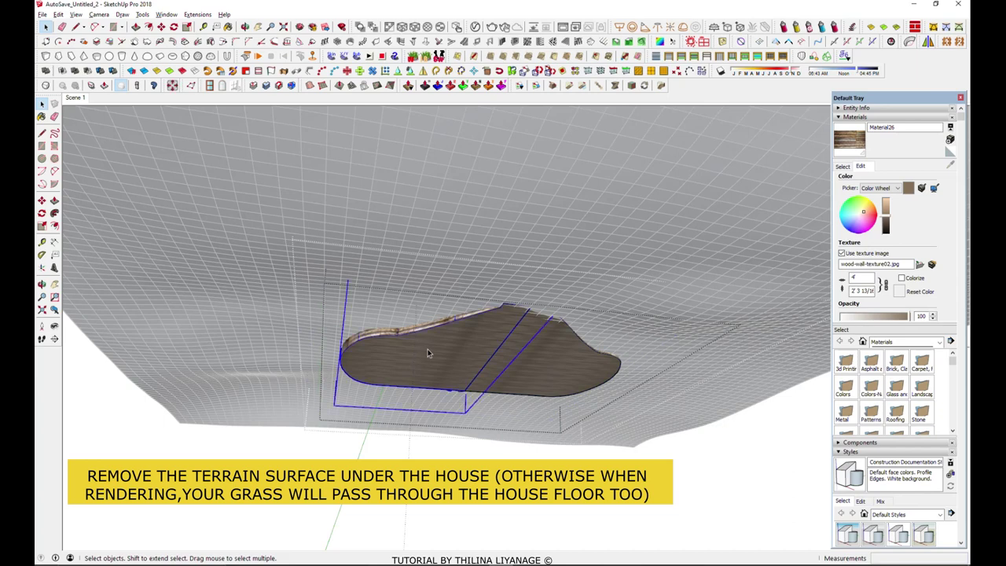
key(Delete)
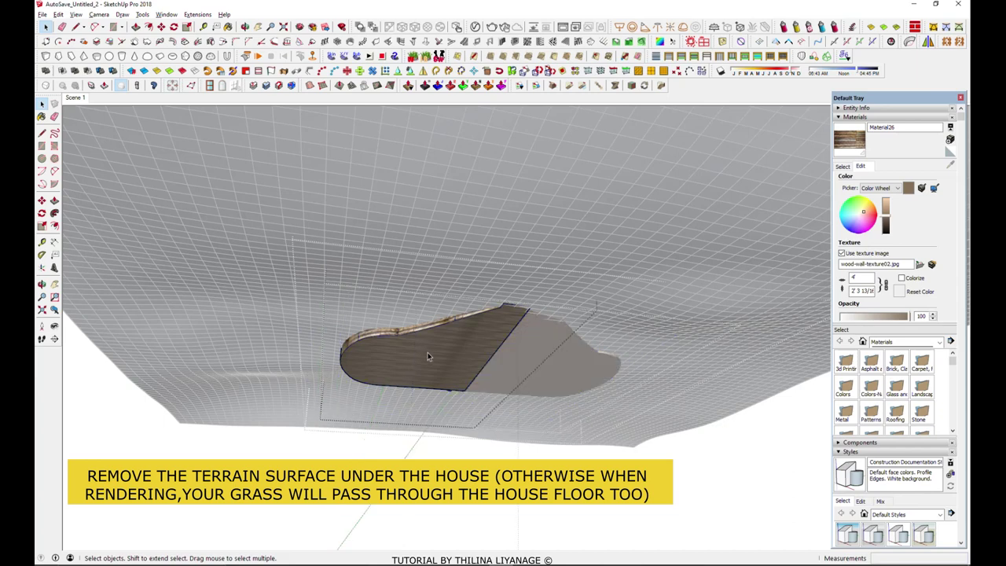
click(428, 353)
click(428, 358)
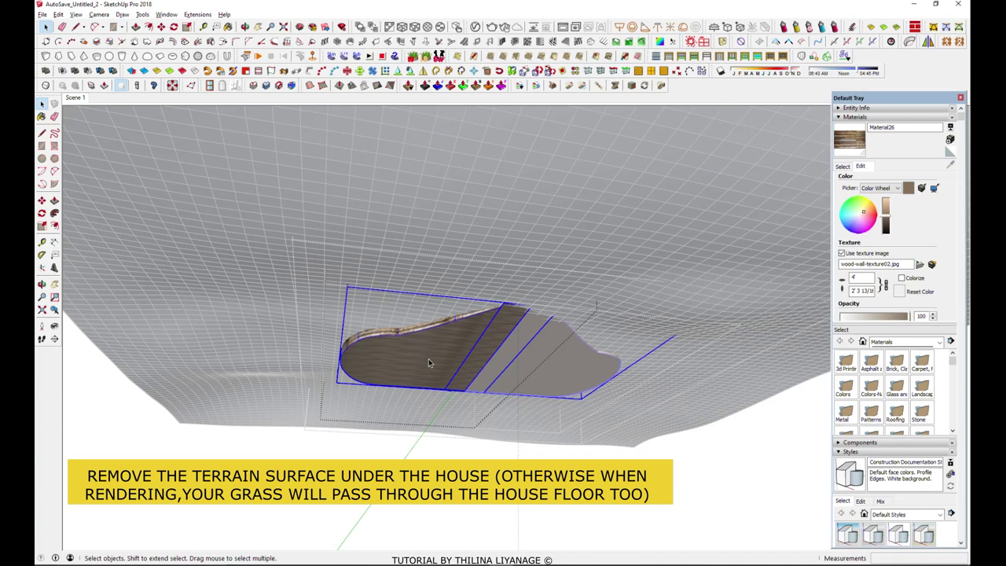
key(Delete)
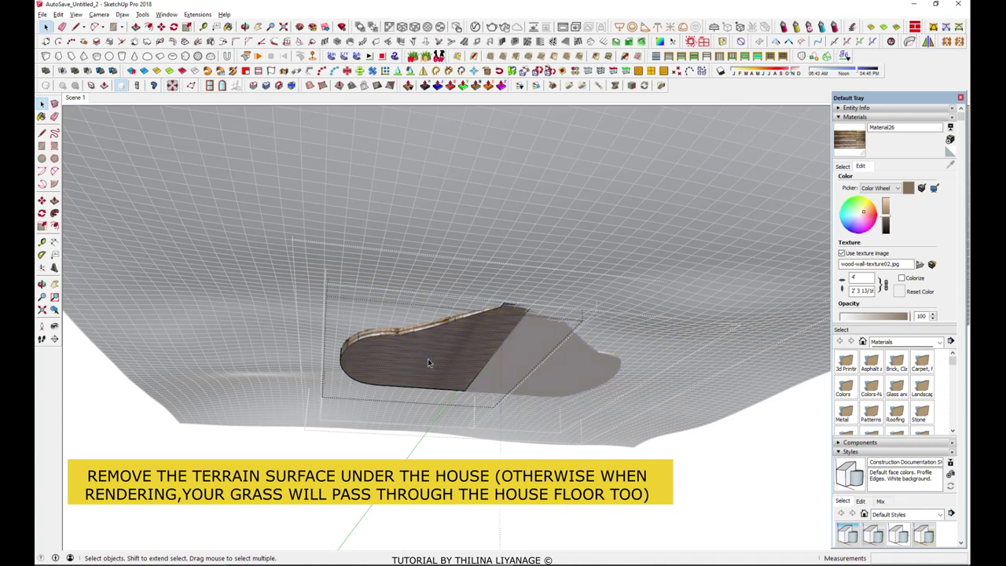
Paint the grey floor area with wood, delete the leftover region, and close the group
click(427, 359)
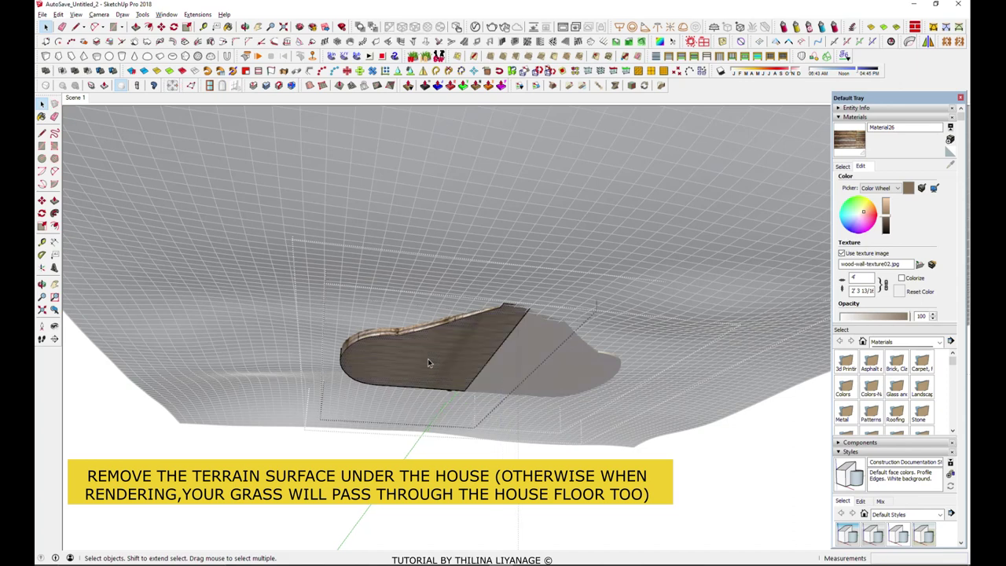
click(427, 358)
click(451, 248)
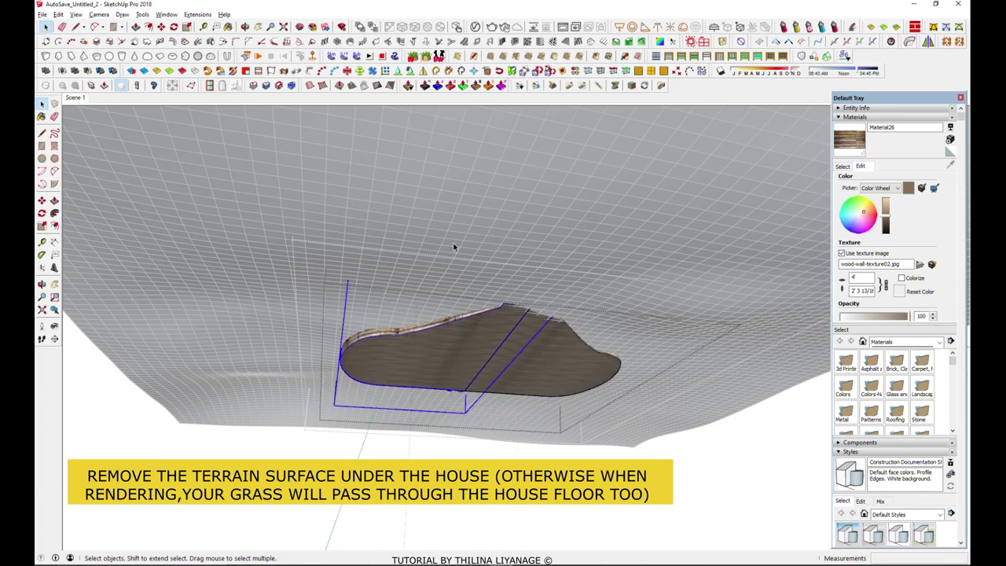
key(Delete)
key(Escape)
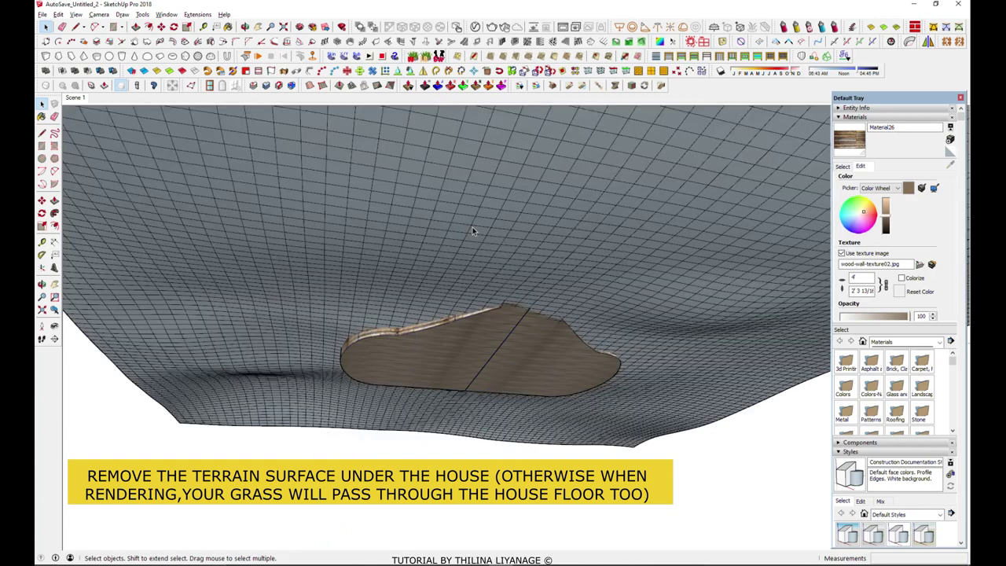
click(407, 384)
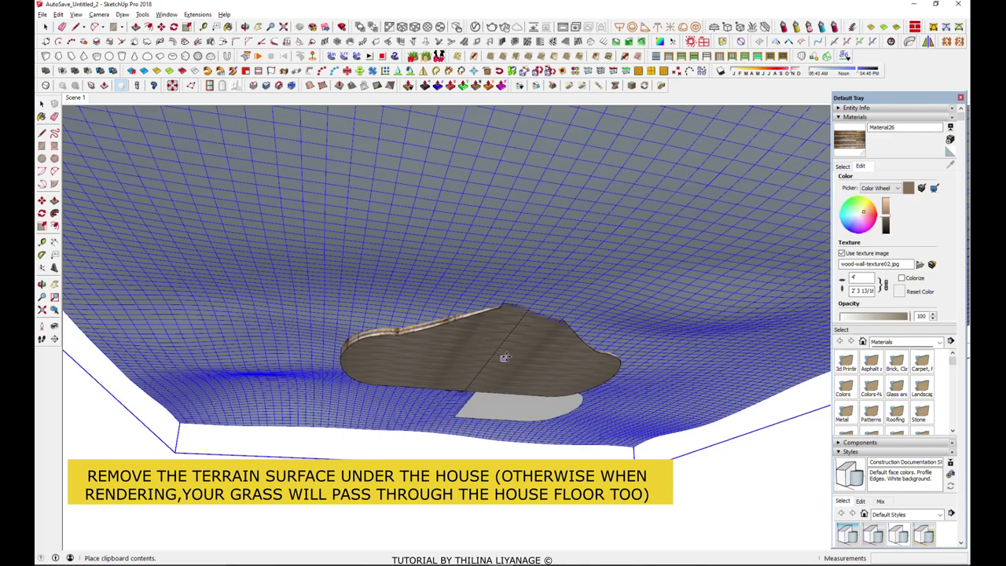
Lift the pasted footprint shape 11'9 1/4" to the house floor, then hide the house
click(452, 419)
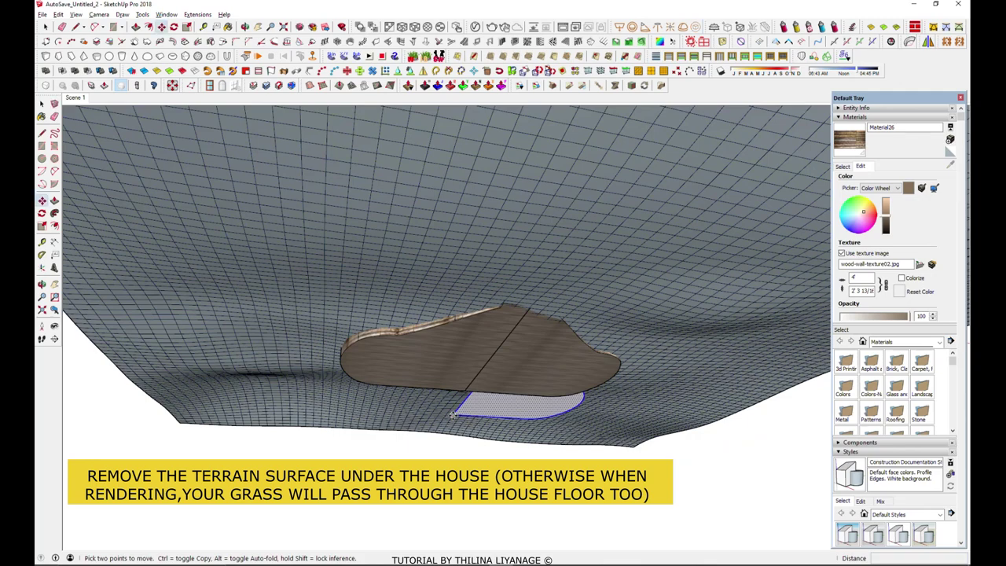
click(452, 414)
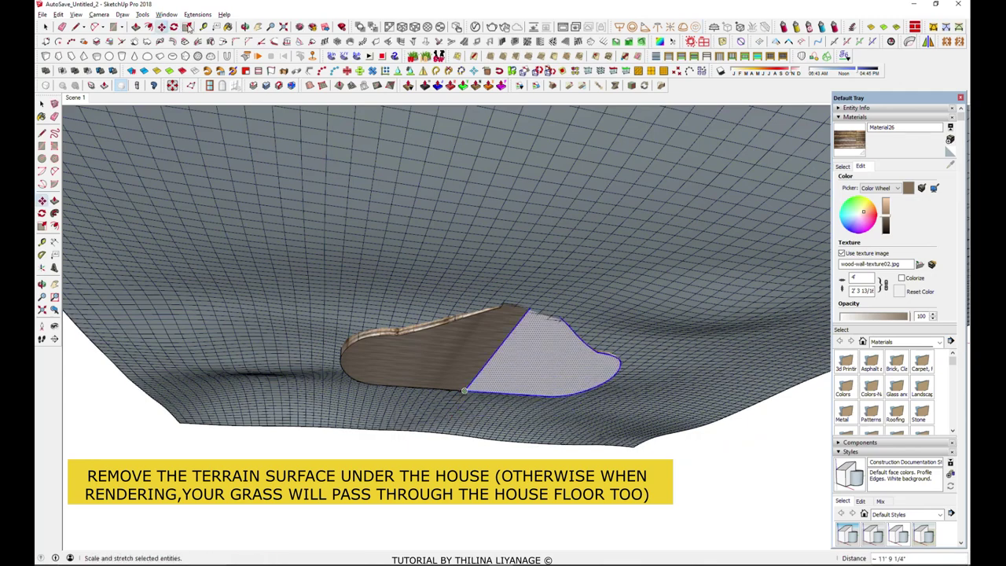
mouse_move(419, 308)
middle_down()
mouse_move(733, 236)
mouse_move(708, 259)
middle_up()
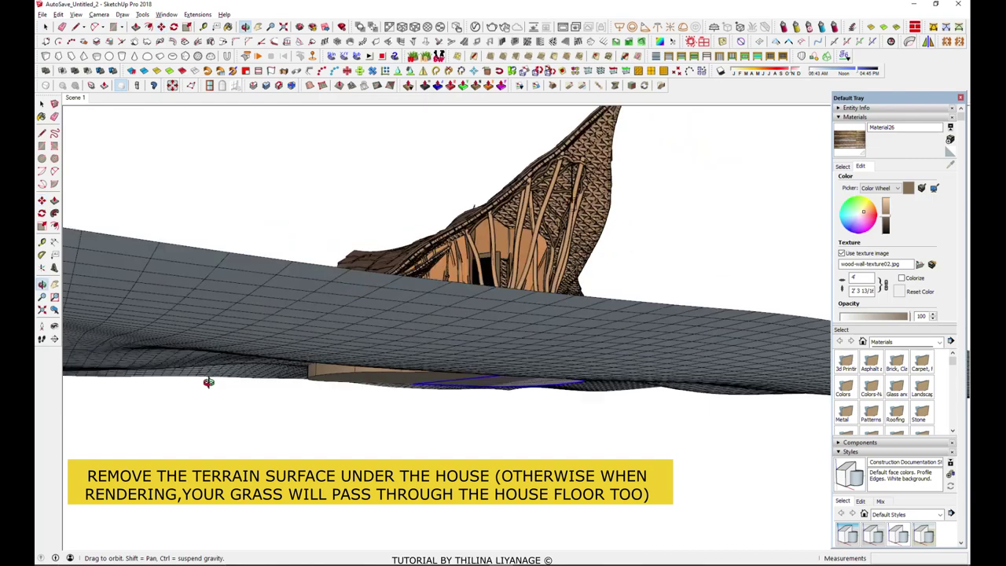
middle_drag(210, 381, 667, 313)
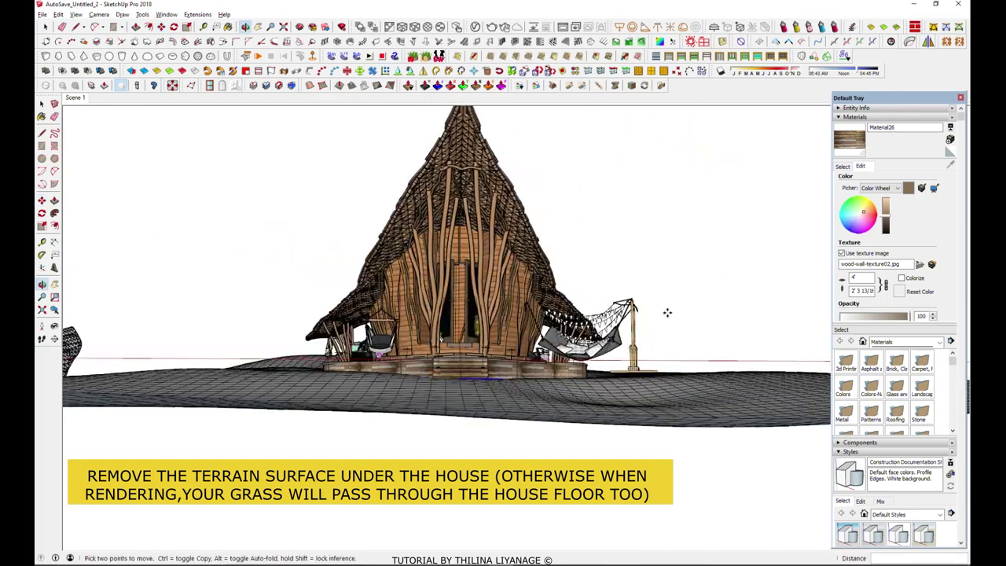
right_click(437, 299)
click(487, 168)
Paste a copy of the footprint face, move it over the terrain and select it
mouse_move(497, 333)
middle_down()
mouse_move(414, 447)
mouse_move(550, 330)
middle_up()
key(ctrl+v)
click(627, 221)
mouse_move(666, 285)
middle_down()
mouse_move(663, 374)
mouse_move(714, 242)
middle_up()
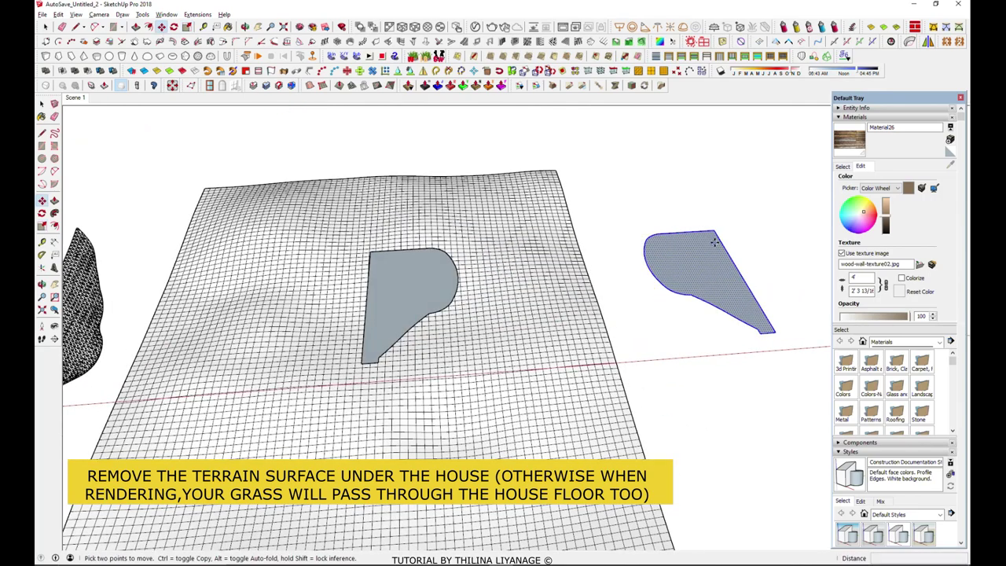
drag(713, 242, 452, 251)
key(space)
click(385, 323)
Stamp the footprint into the terrain as a pad flush with the ground
mouse_move(422, 354)
middle_down()
mouse_move(629, 299)
mouse_move(311, 409)
mouse_move(680, 326)
middle_up()
click(370, 359)
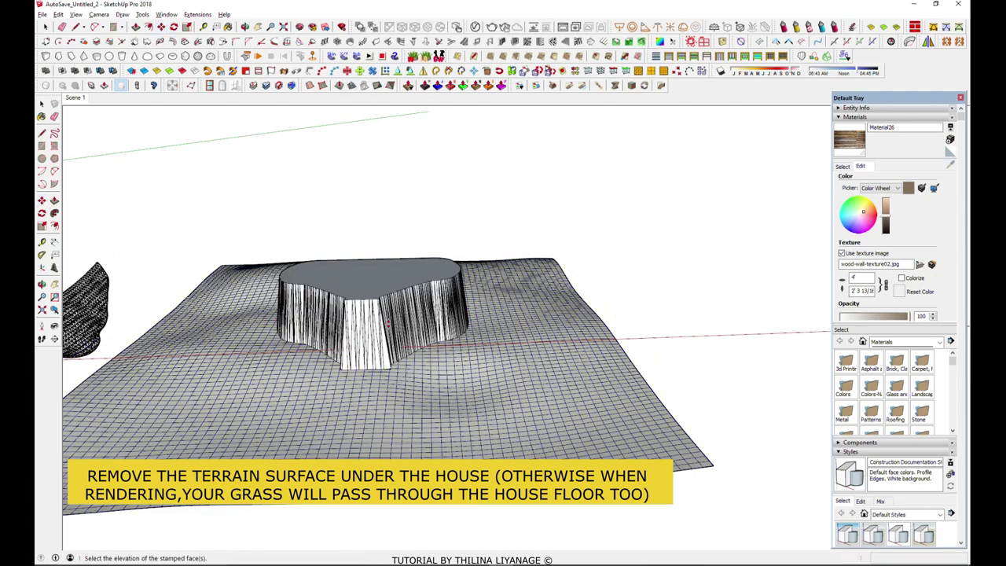
click(383, 370)
key(space)
mouse_move(297, 299)
middle_down()
mouse_move(370, 337)
mouse_move(377, 314)
middle_up()
key(ctrl+a)
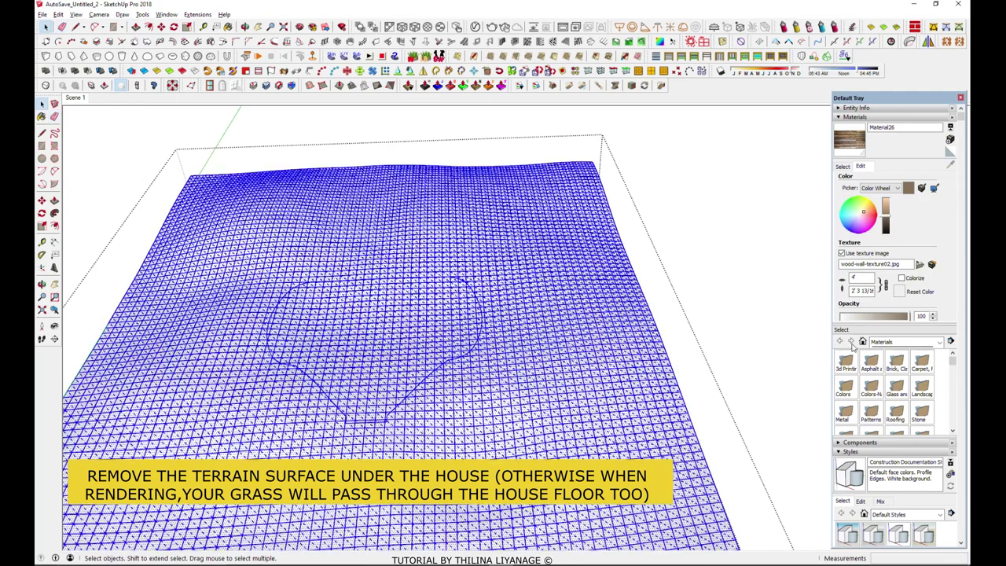
Use Edit > Unhide > All to bring the house back over the stamped terrain pad
scroll(433, 352, up, 3)
scroll(431, 361, up, 3)
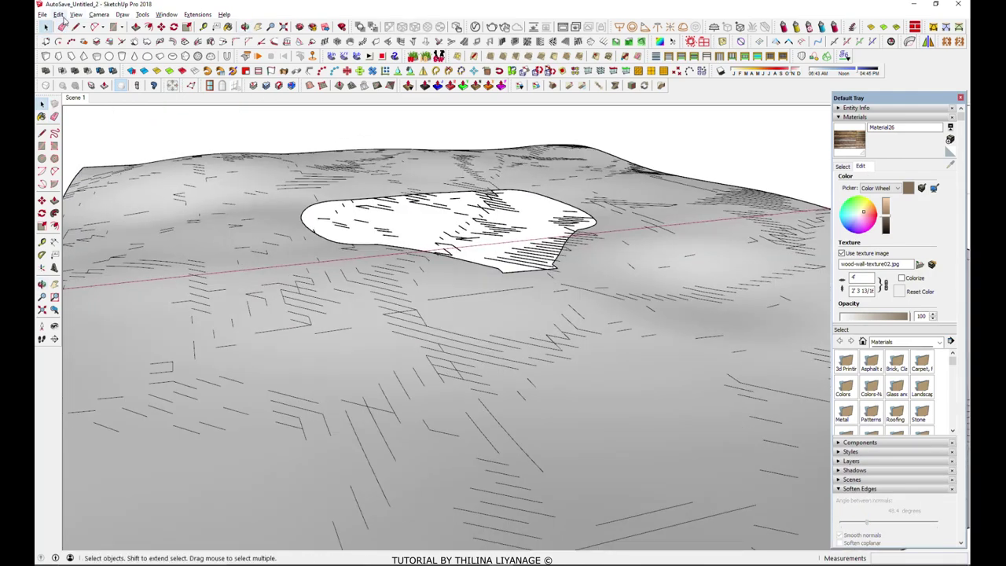
click(59, 15)
mouse_move(76, 154)
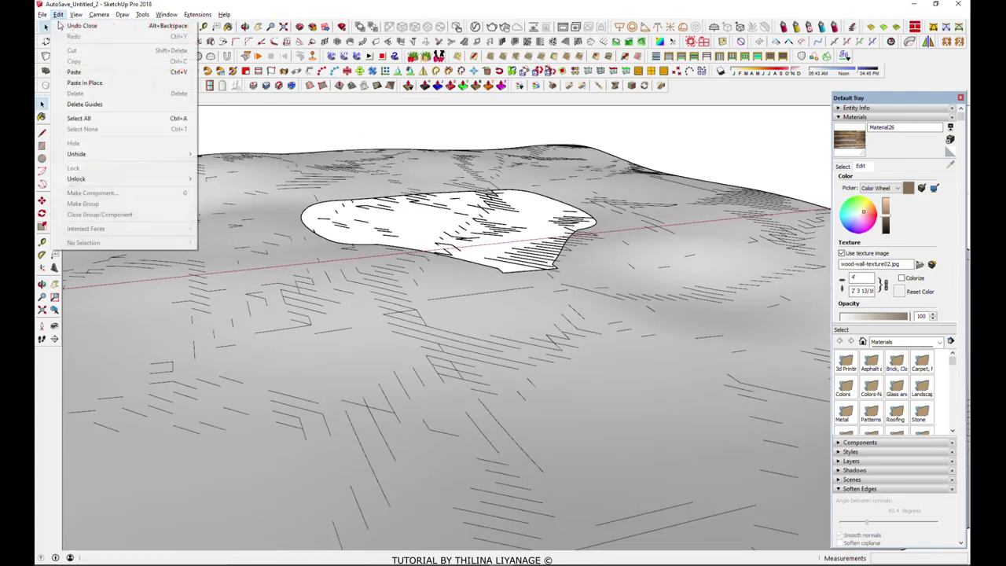
click(217, 176)
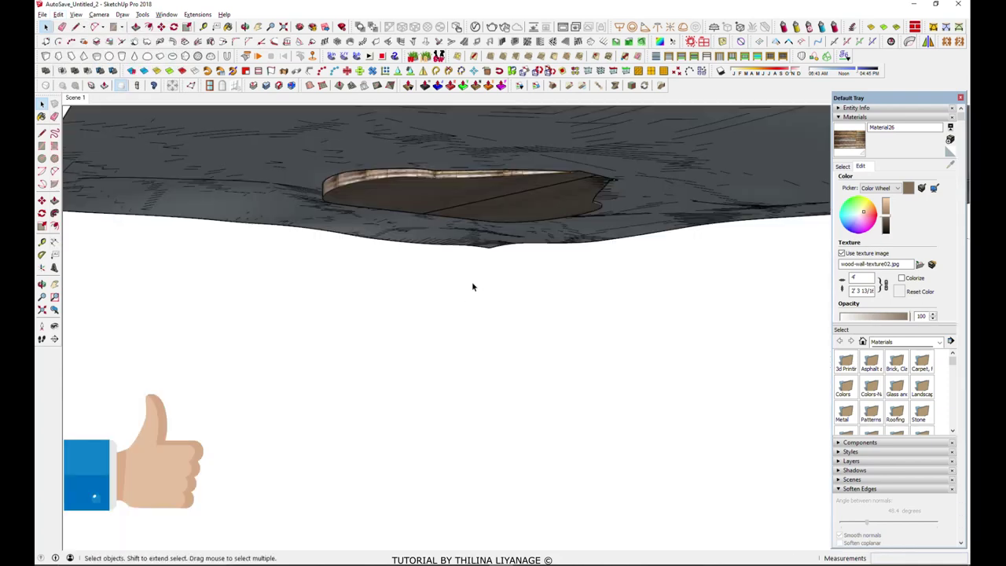
mouse_move(471, 281)
middle_down()
mouse_move(566, 186)
mouse_move(648, 154)
mouse_move(545, 303)
mouse_move(393, 321)
mouse_move(352, 404)
middle_up()
Select the whole model and move it down about 1 5/8" from a step corner
scroll(352, 404, down, 2)
scroll(343, 420, down, 2)
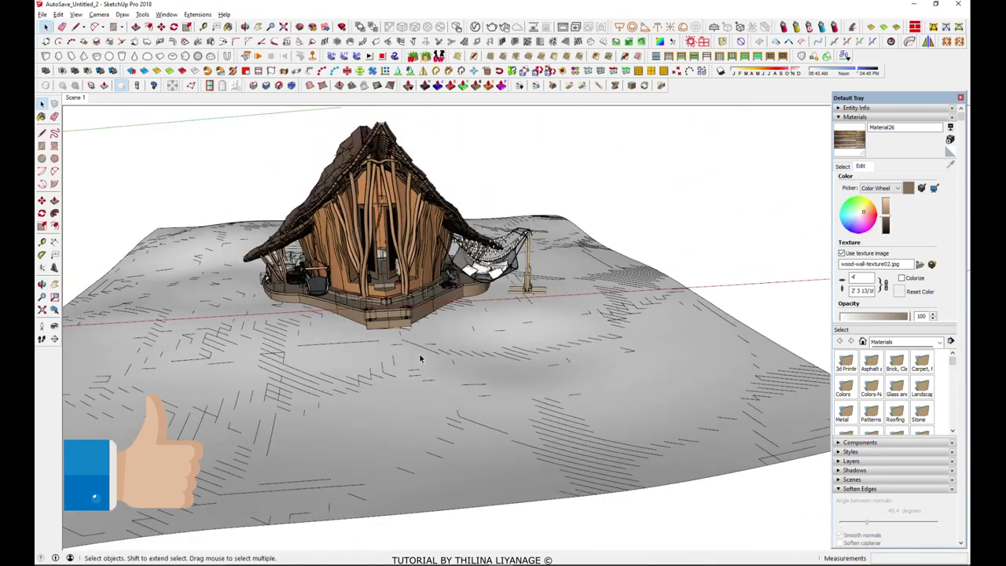
scroll(417, 355, up, 3)
scroll(368, 316, up, 2)
scroll(368, 315, up, 2)
scroll(401, 322, up, 2)
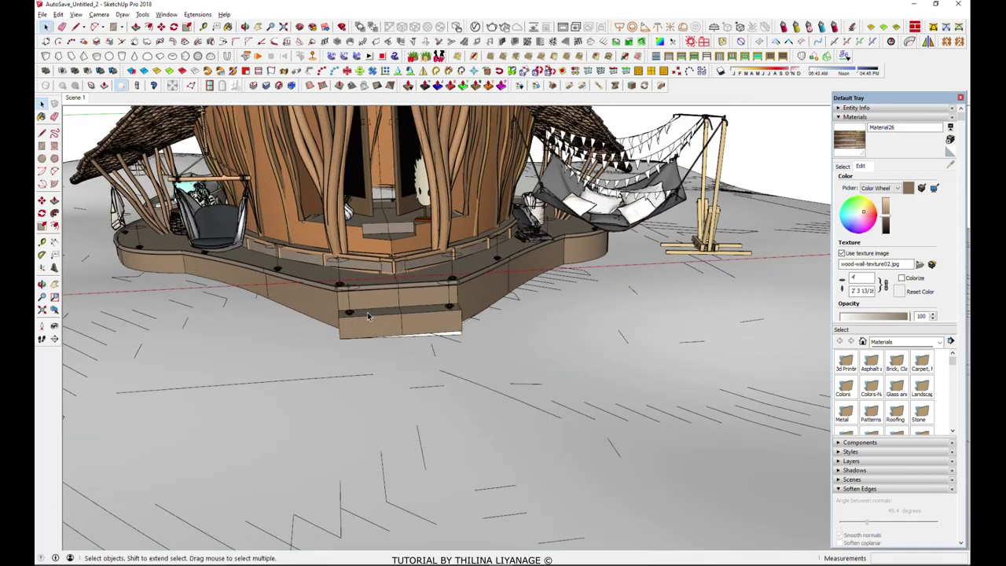
scroll(448, 331, up, 2)
scroll(495, 343, up, 2)
key(ctrl+a)
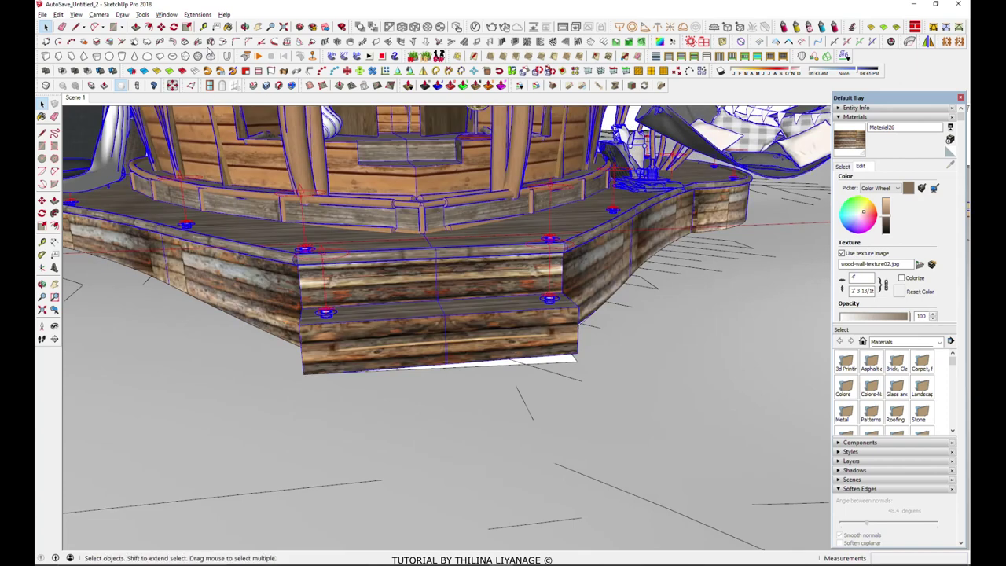
click(162, 27)
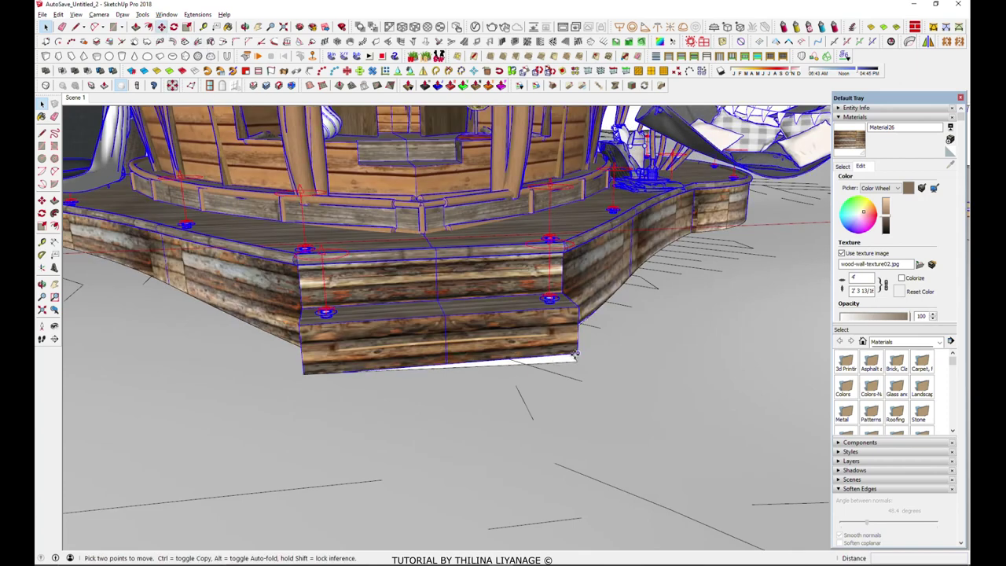
click(575, 357)
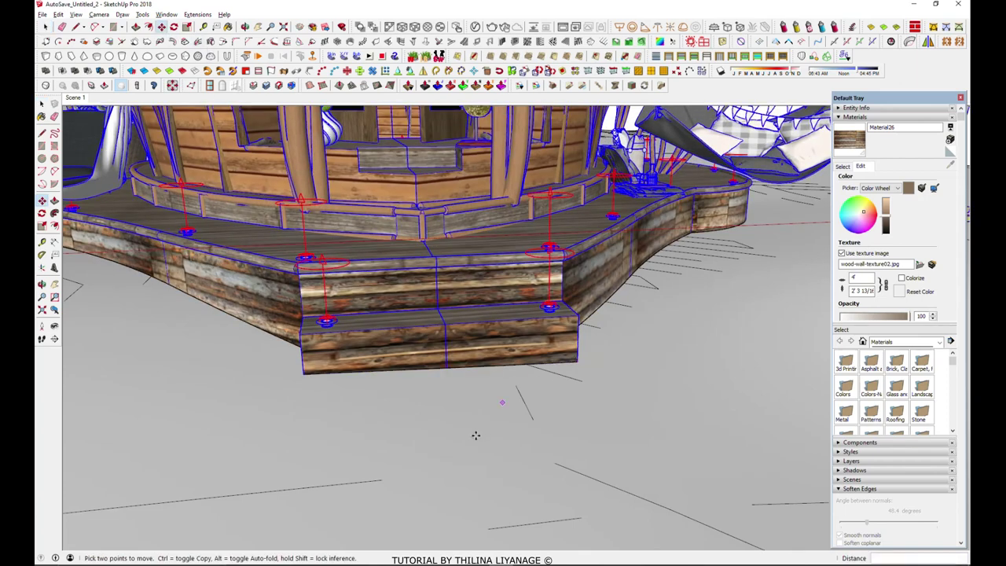
Check from a low view that the steps rest on the terrain, then deselect
scroll(476, 435, down, 2)
scroll(469, 433, down, 2)
scroll(465, 433, down, 2)
scroll(461, 436, down, 2)
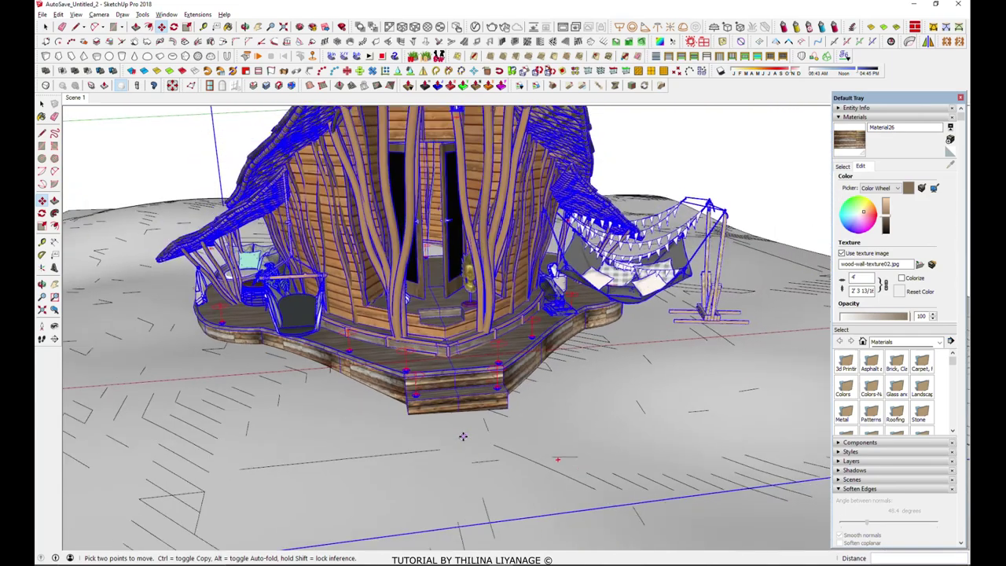
scroll(462, 436, up, 2)
scroll(463, 436, up, 2)
mouse_move(463, 436)
middle_down()
mouse_move(555, 287)
mouse_move(635, 357)
mouse_move(298, 357)
mouse_move(315, 354)
middle_up()
key(space)
click(424, 407)
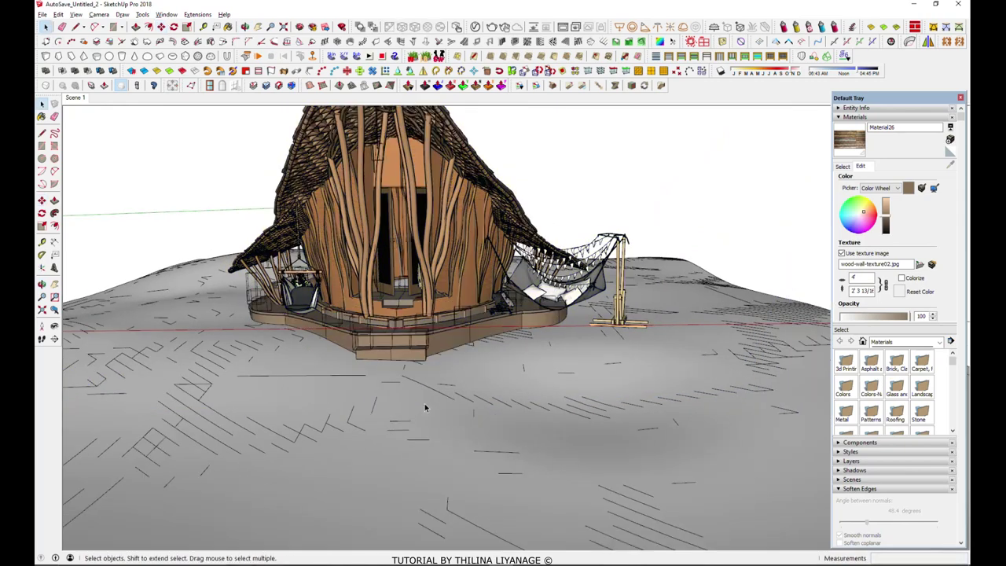
scroll(425, 407, down, 3)
middle_drag(422, 409, 461, 359)
scroll(411, 392, up, 2)
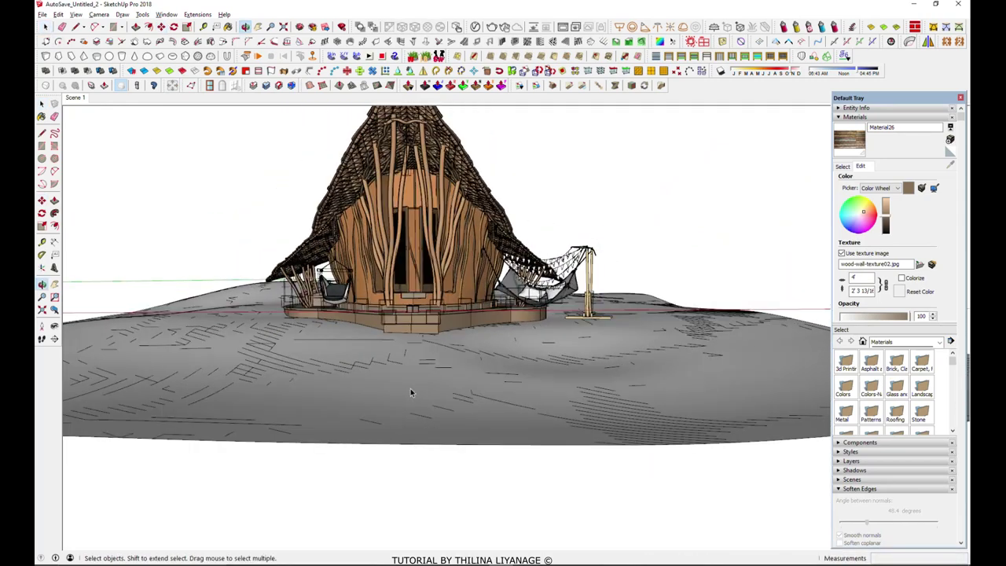
middle_drag(410, 392, 424, 389)
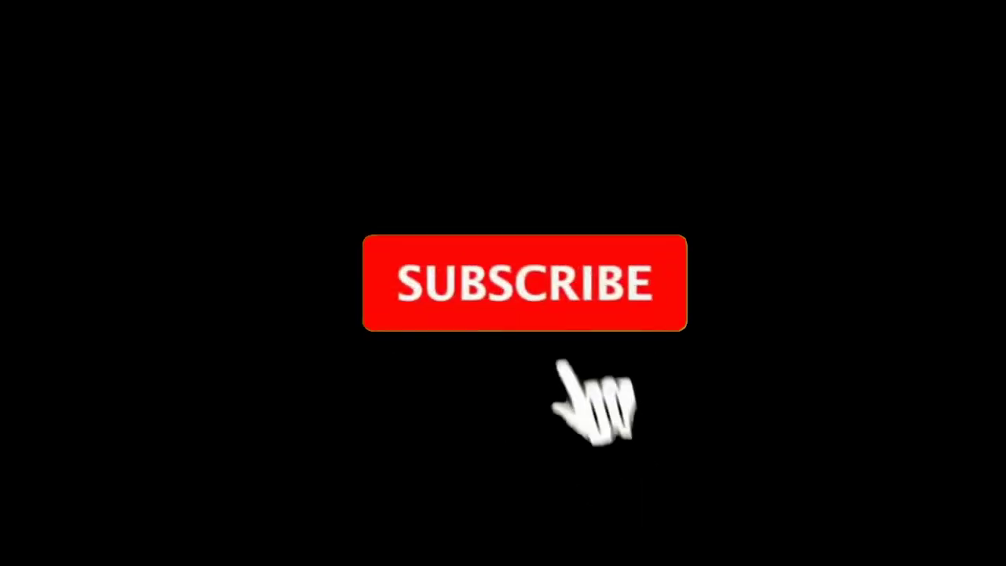